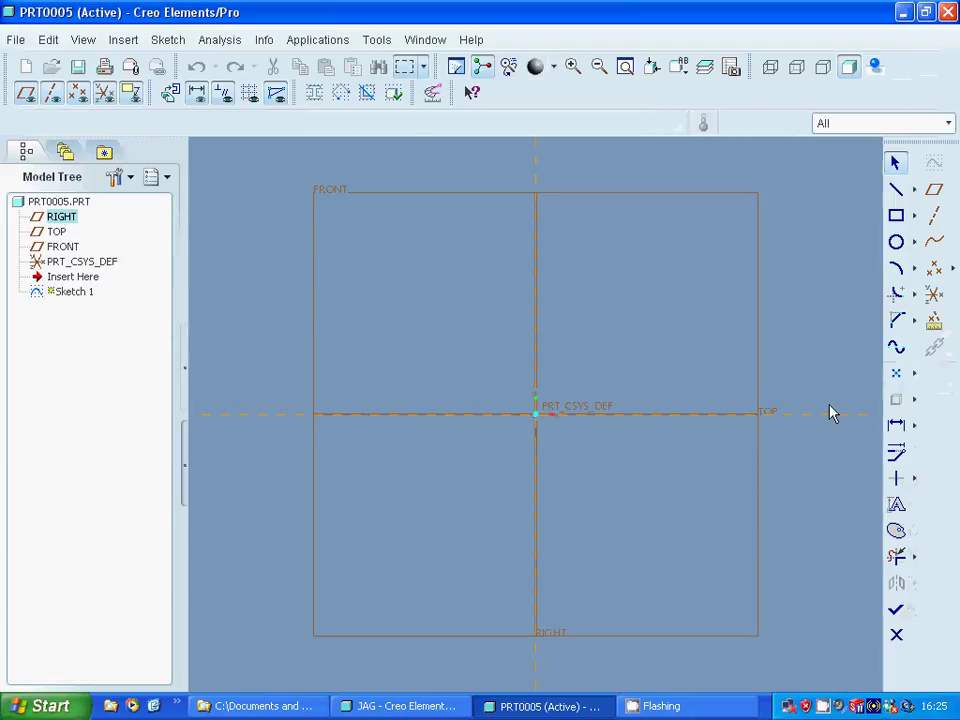
Sketch connected stepped lines from the vertical reference: a top edge about 67 long, short drop, inward step, long drop, then an outward and downward step.
click(896, 192)
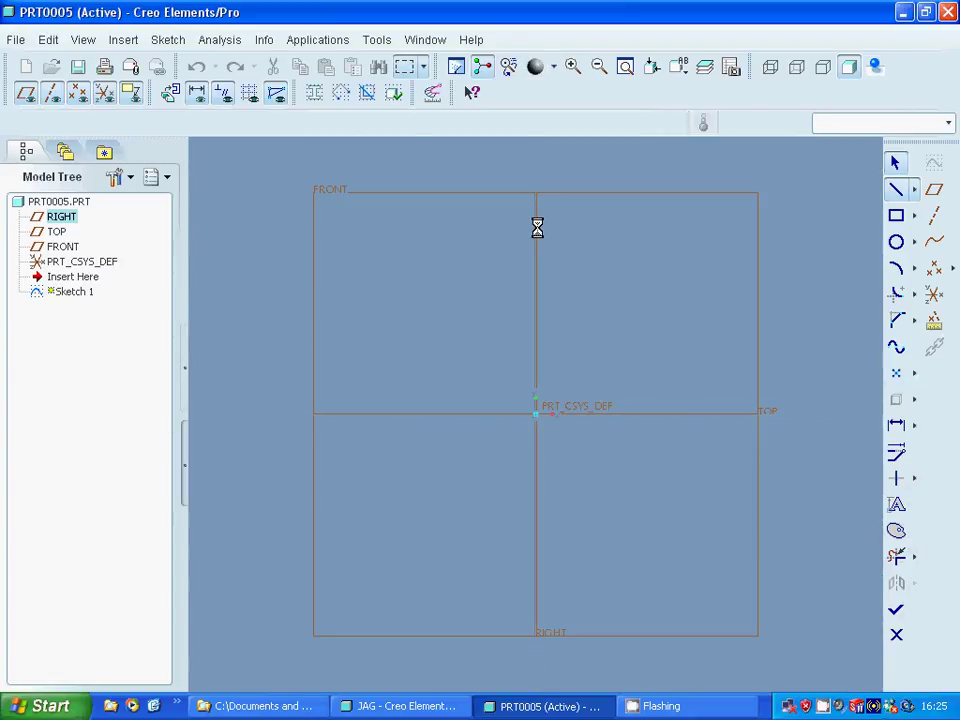
click(535, 209)
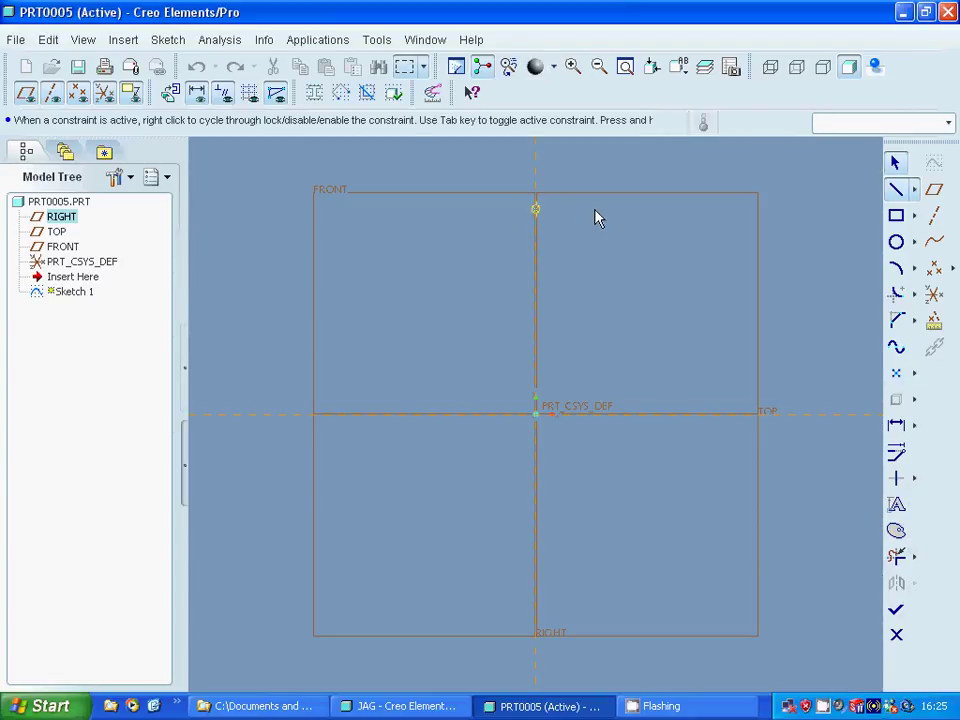
click(595, 216)
click(594, 246)
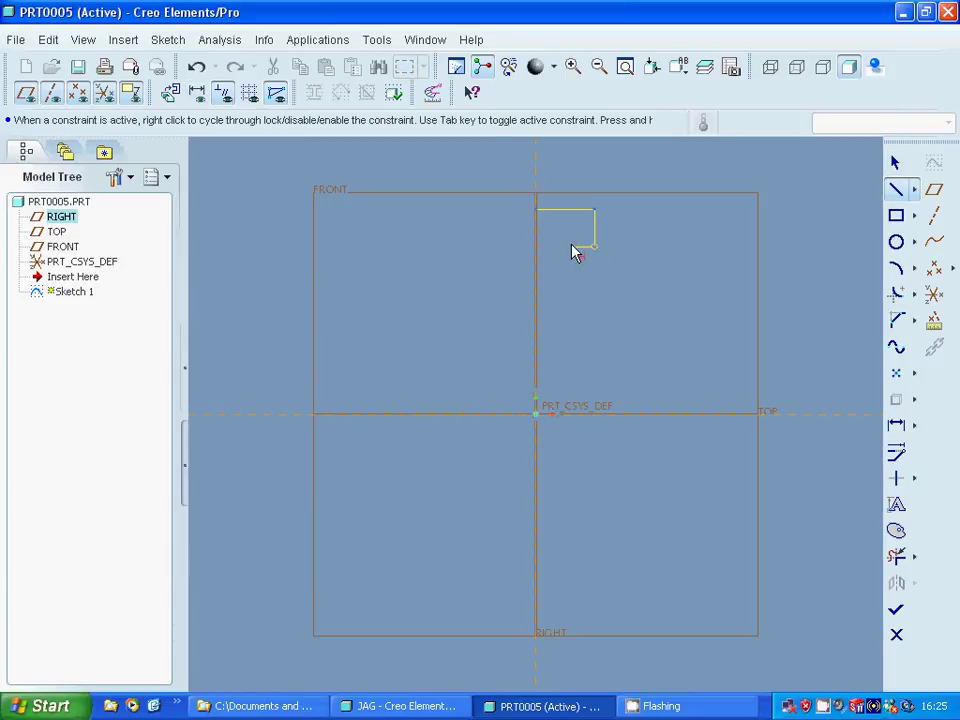
click(572, 246)
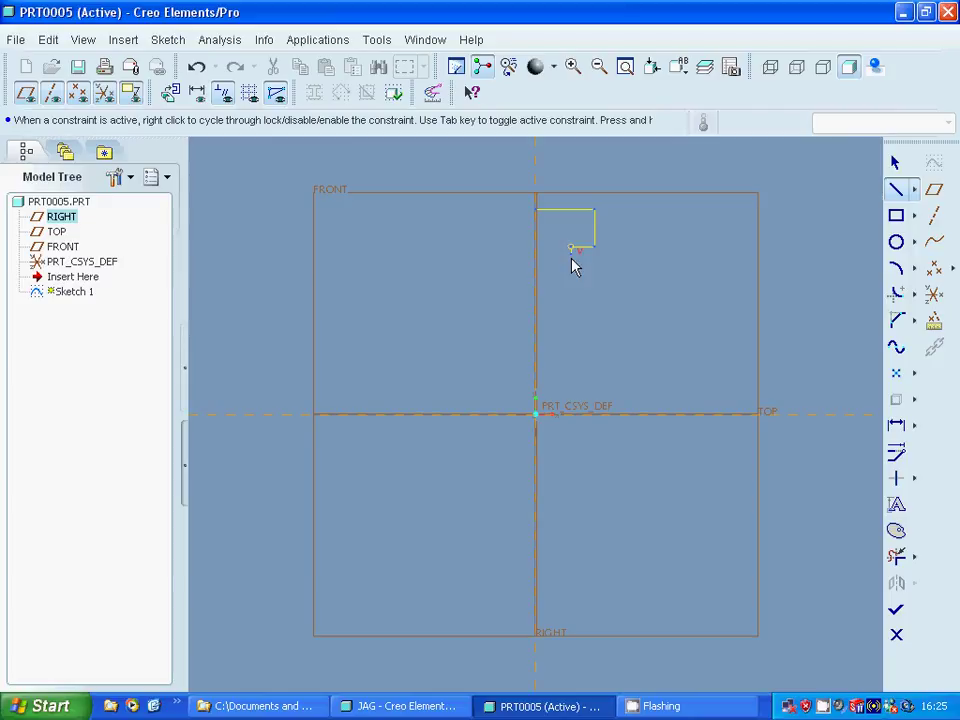
click(572, 325)
click(629, 326)
click(629, 385)
middle_click(629, 385)
Add a lower step about 53 long, drop to the horizontal reference, and close the profile along both references at a height of about 235.
click(629, 388)
click(677, 390)
middle_click(677, 390)
click(676, 385)
click(534, 413)
middle_click(534, 413)
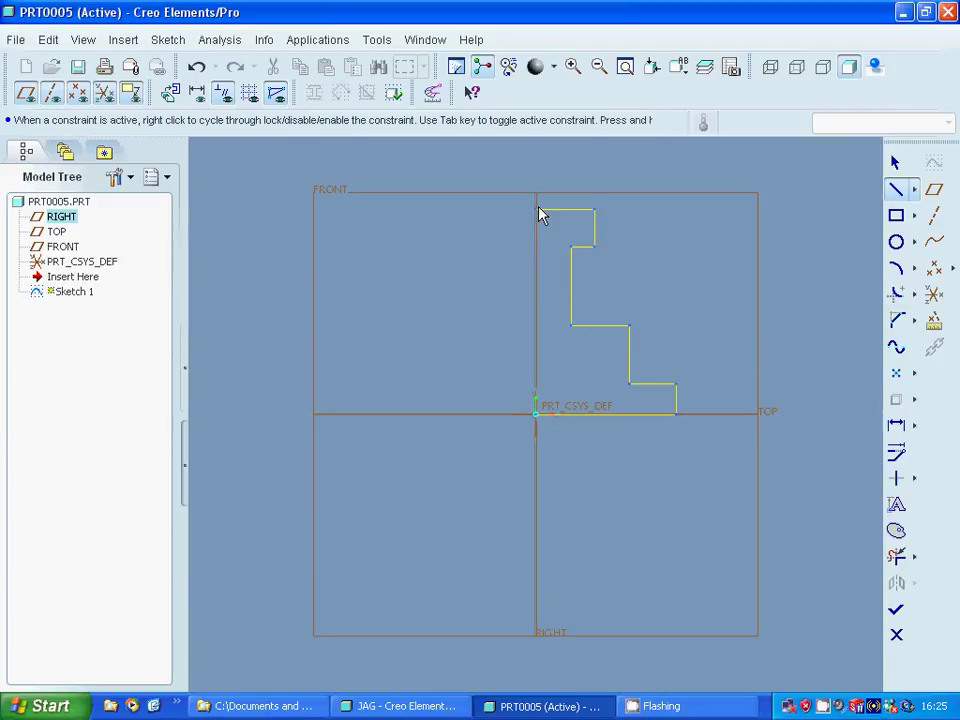
click(537, 211)
middle_click(538, 214)
click(896, 163)
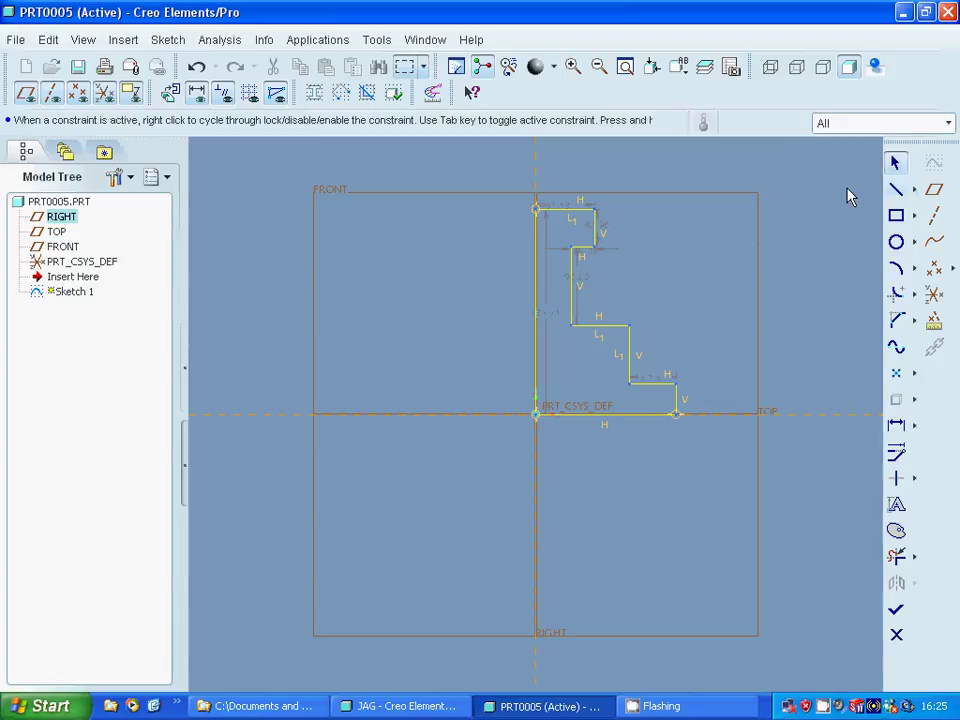
Set the profile's top edge length to 60 and the short vertical edge below it to 40.
double_click(549, 210)
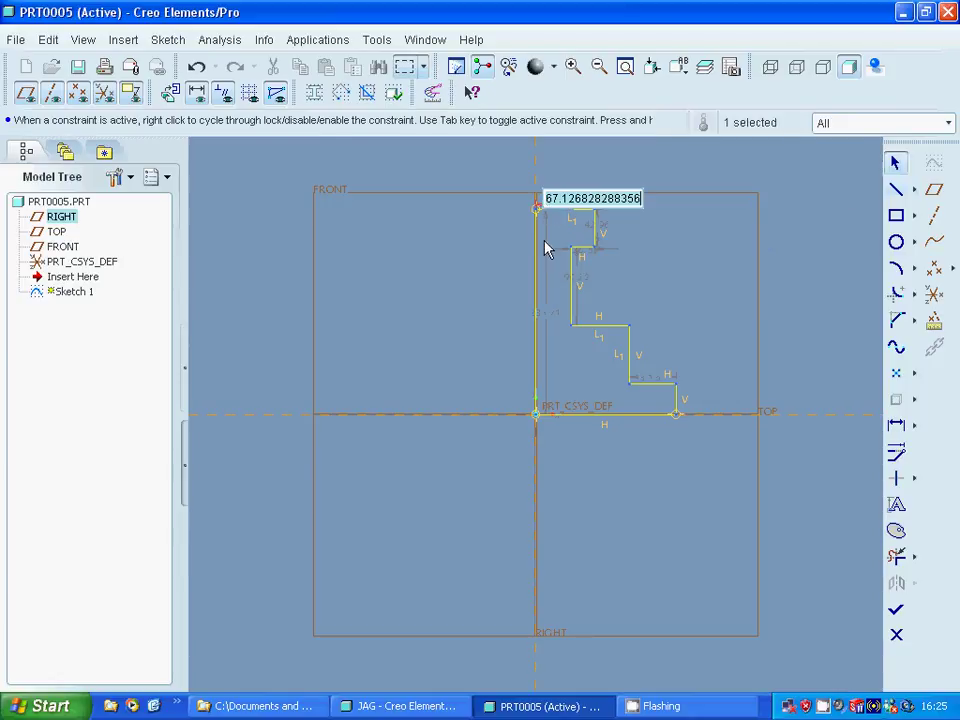
text(6)
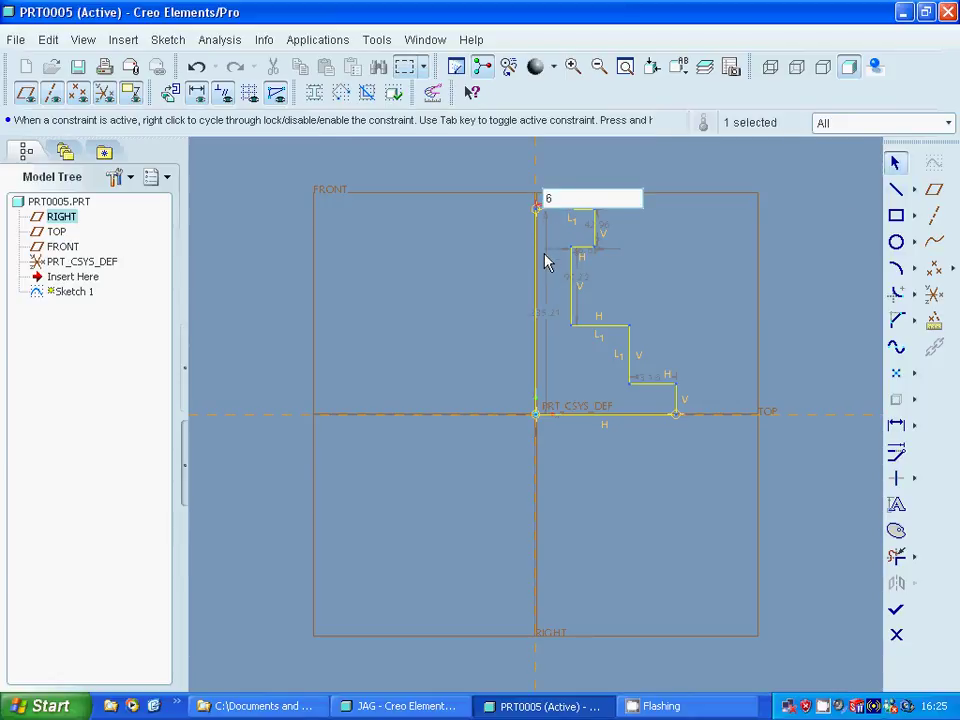
text(0)
key(Return)
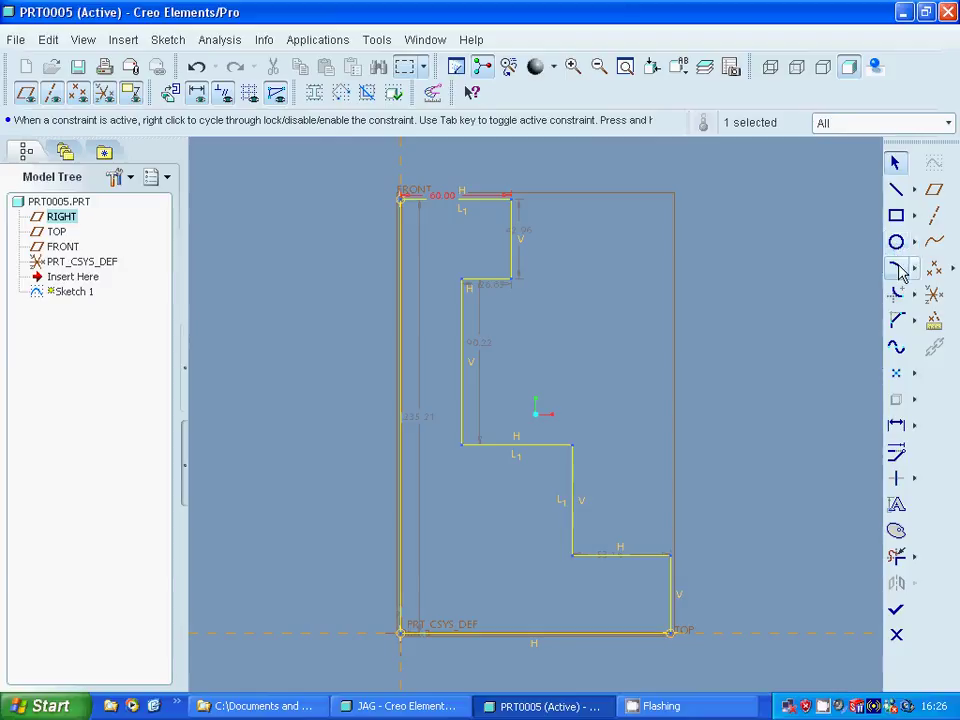
click(525, 238)
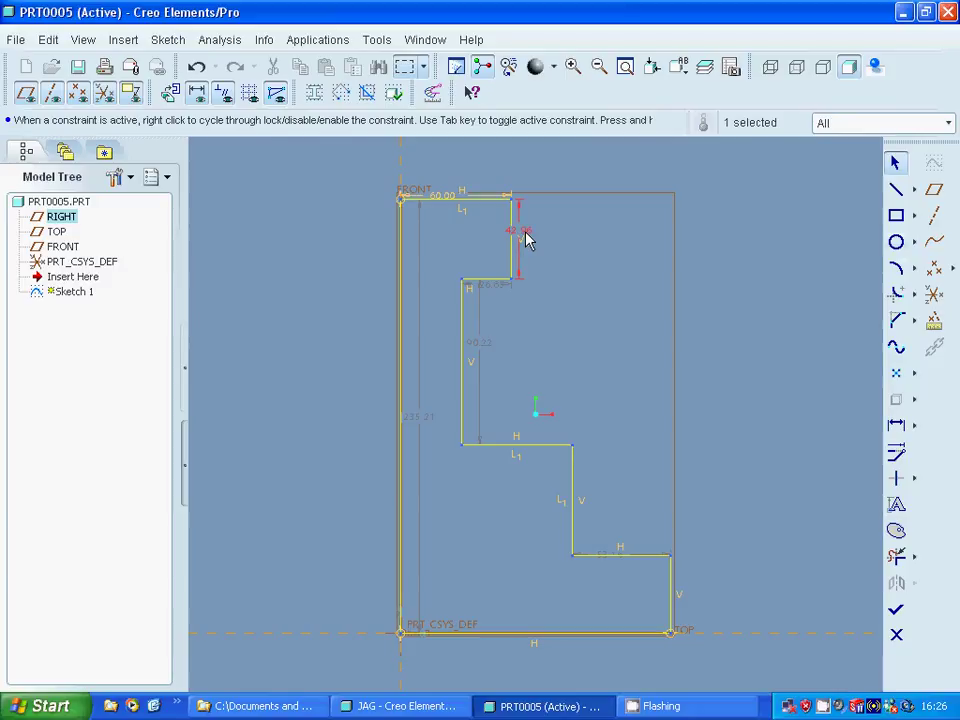
double_click(525, 238)
text(40)
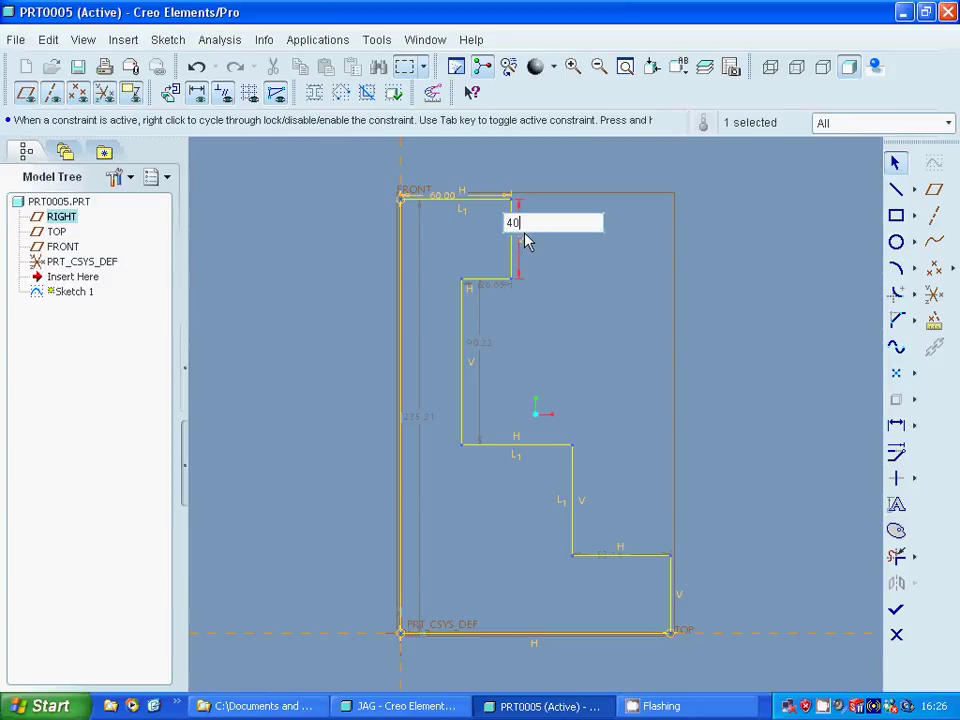
key(Return)
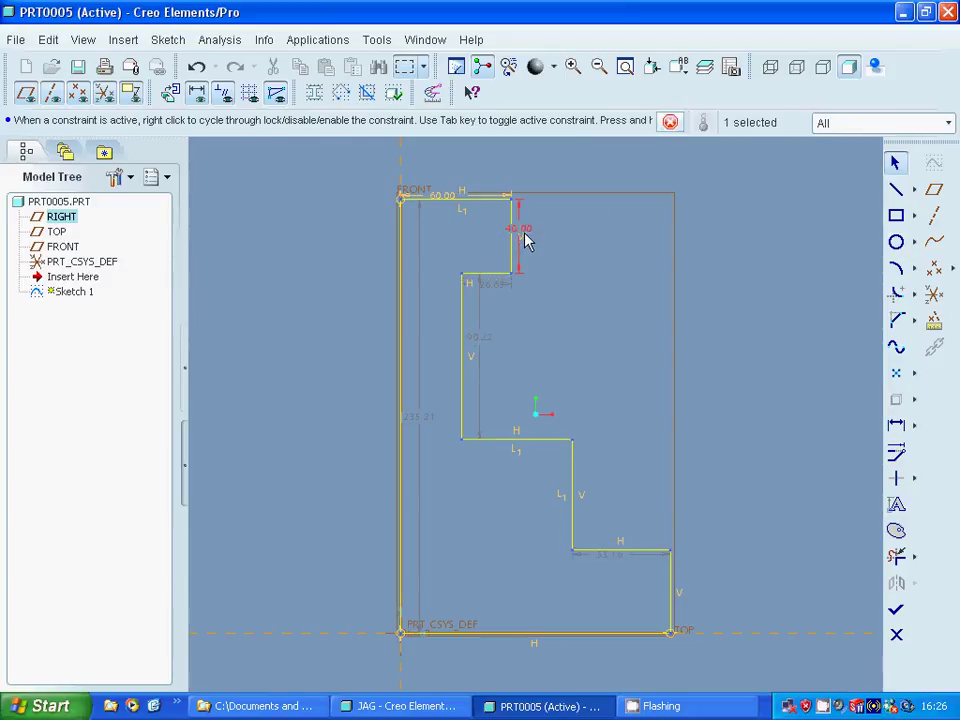
Replace the upper step's short vertical edge with an outward tangent semicircular arc of radius 20.
click(897, 268)
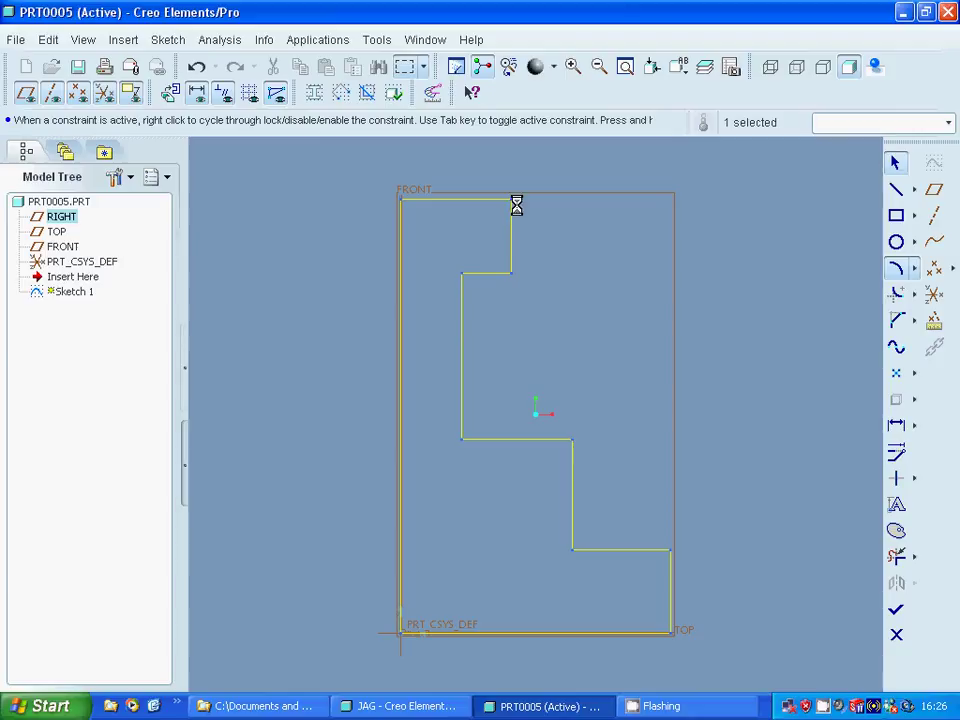
click(512, 273)
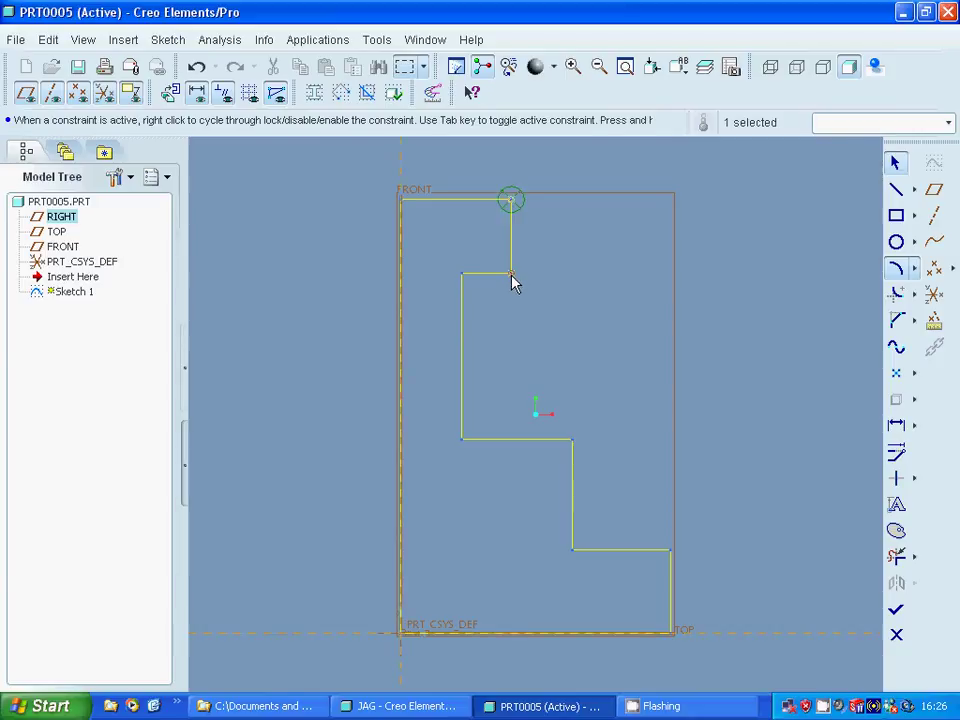
click(557, 244)
middle_click(510, 227)
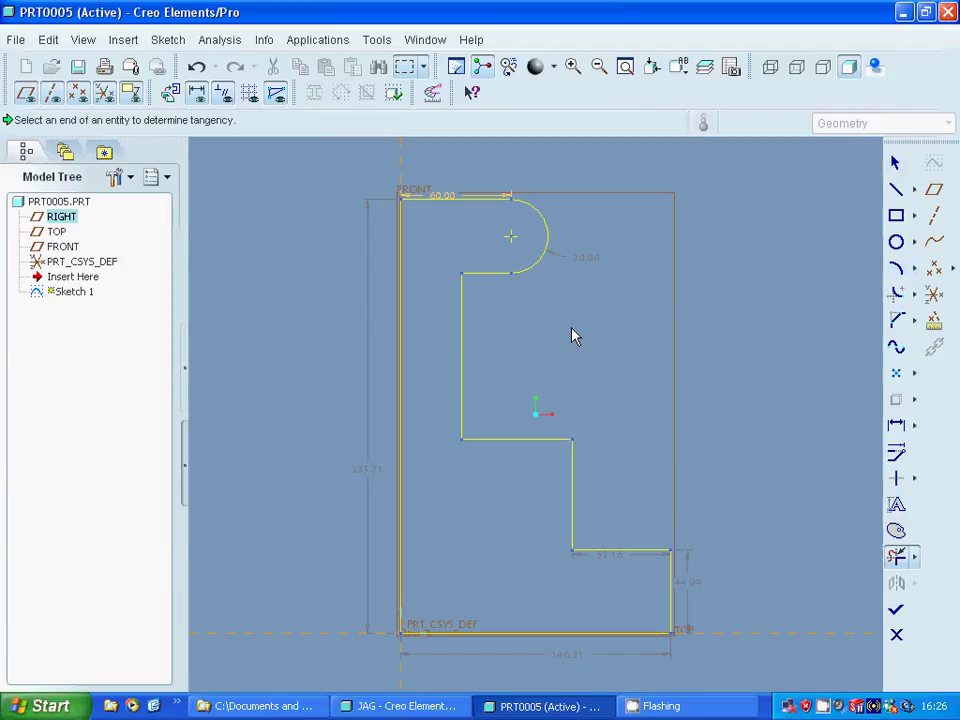
click(595, 561)
key(ctrl+z)
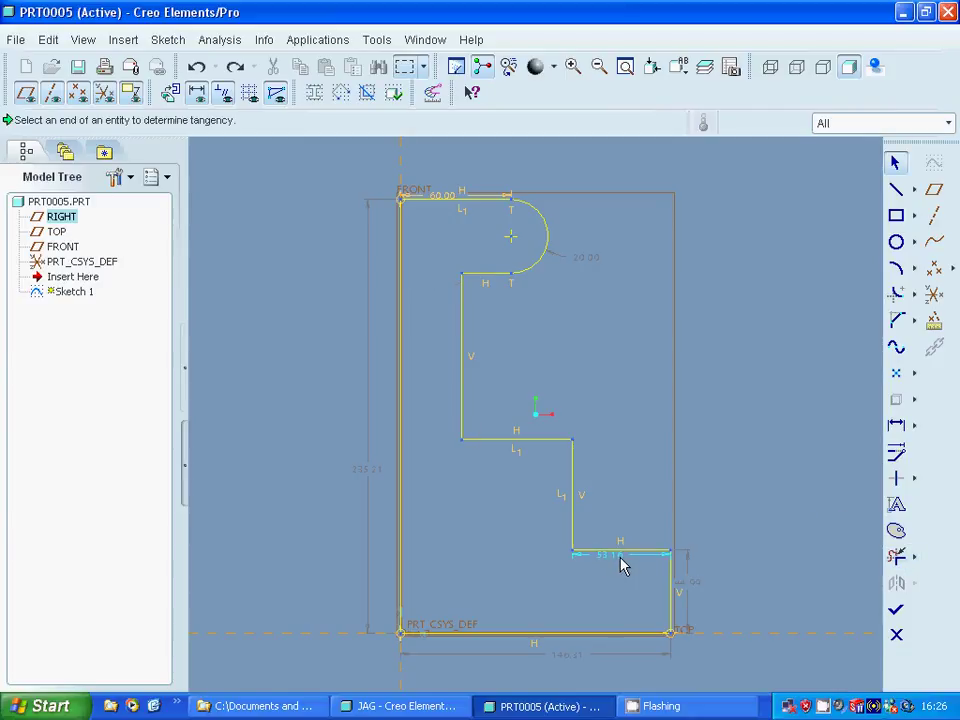
Set the lowest step's horizontal edge to 60 and its outer vertical edge to 45.
double_click(621, 563)
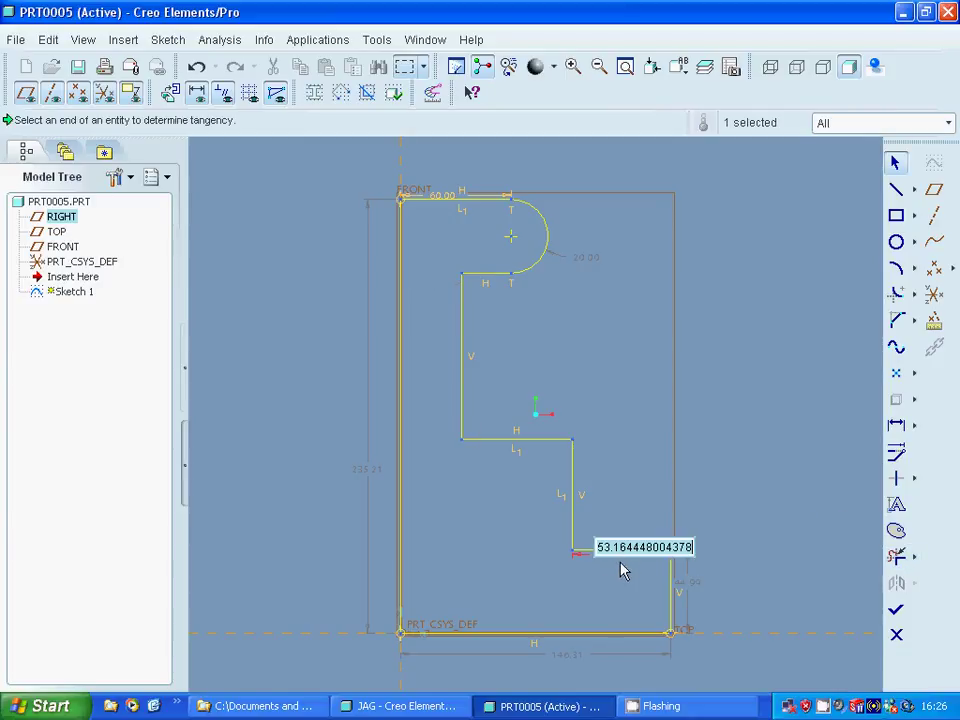
text(60)
key(Return)
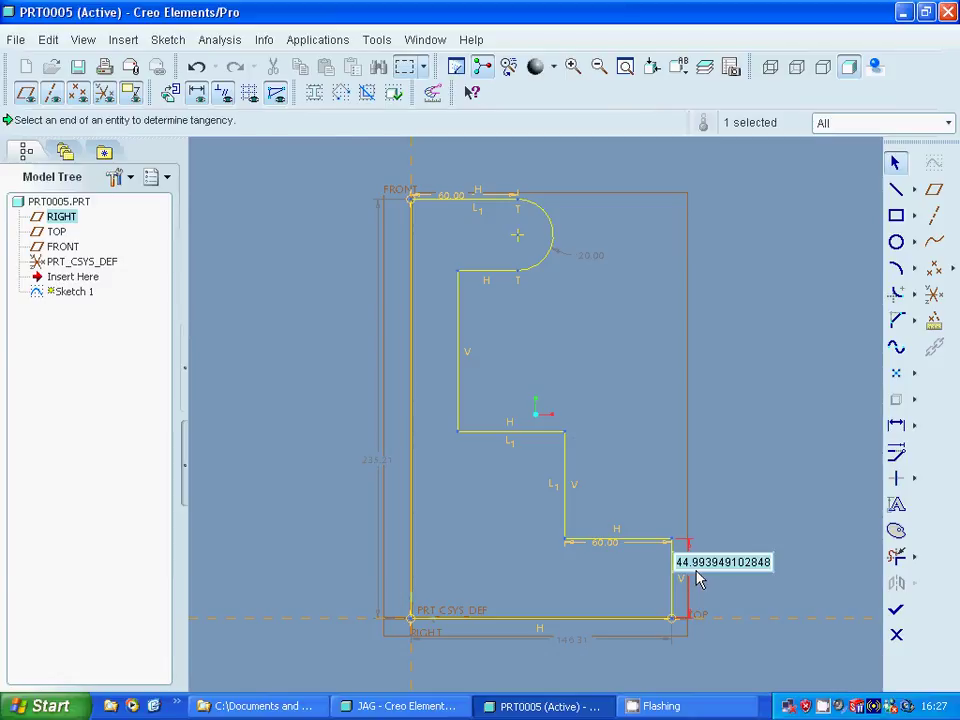
double_click(696, 577)
text(45)
key(Return)
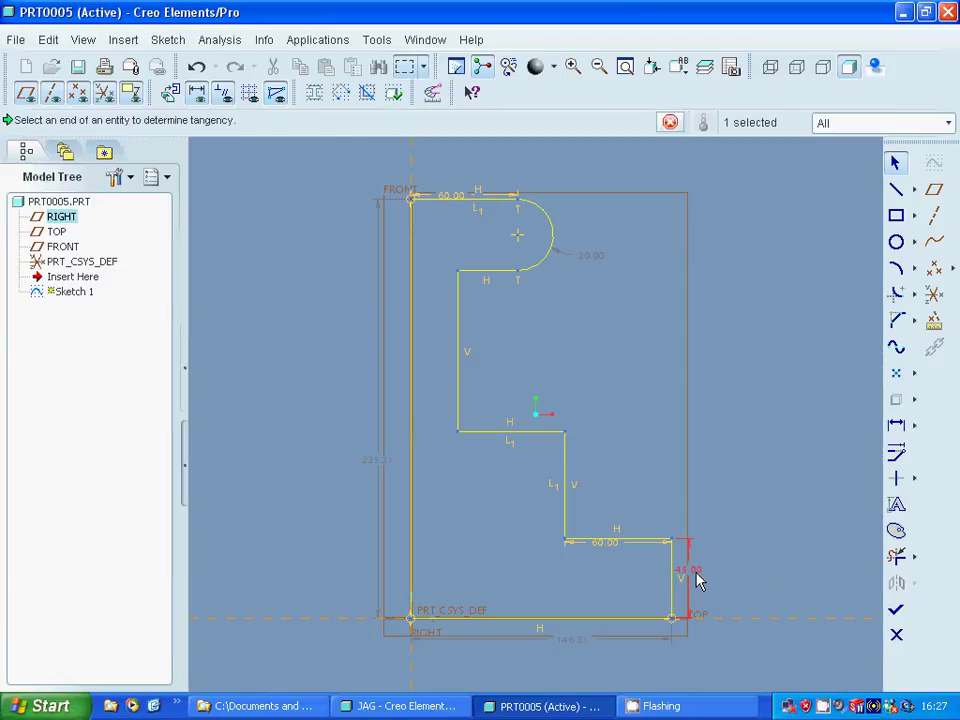
Set the overall width of the profile's base to 150.
double_click(571, 639)
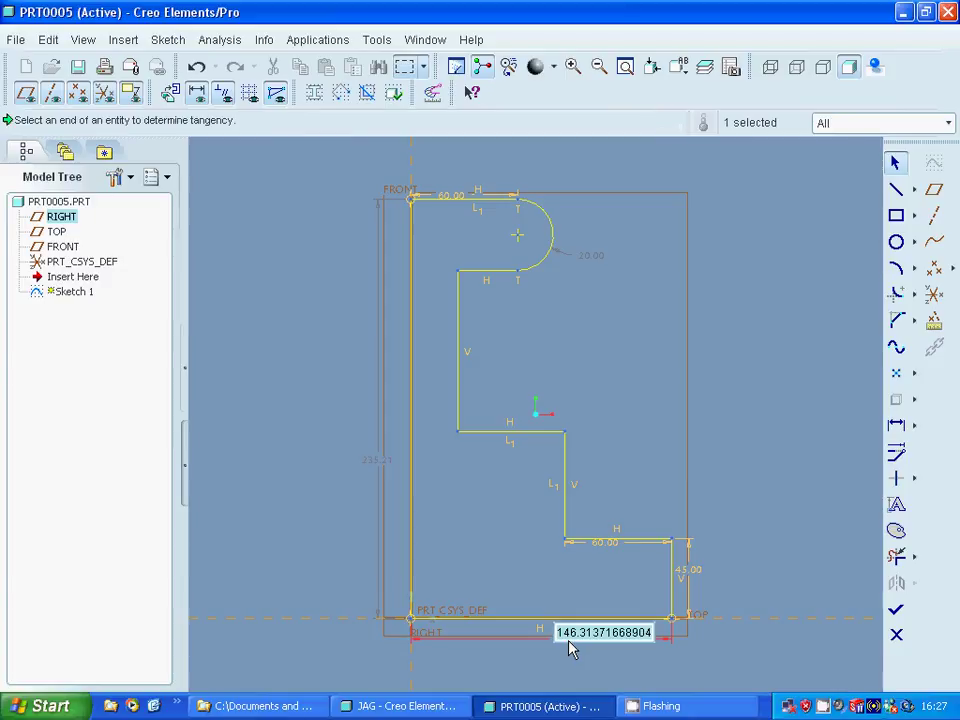
text(150)
key(Return)
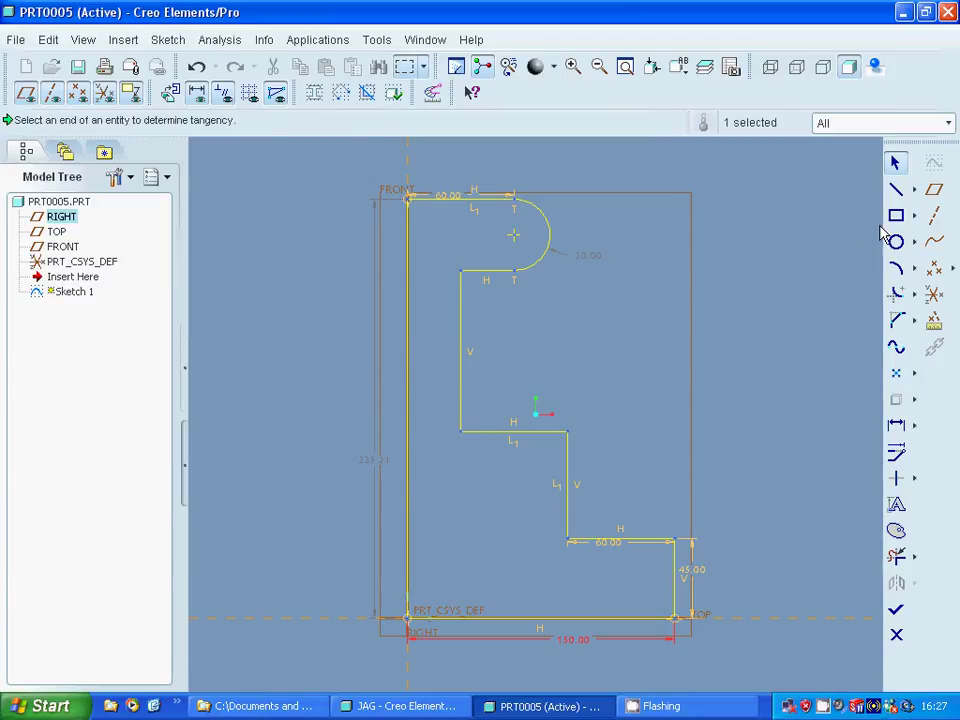
Replace the middle step's vertical edge with an outward tangent semicircular arc of radius 30.
click(896, 268)
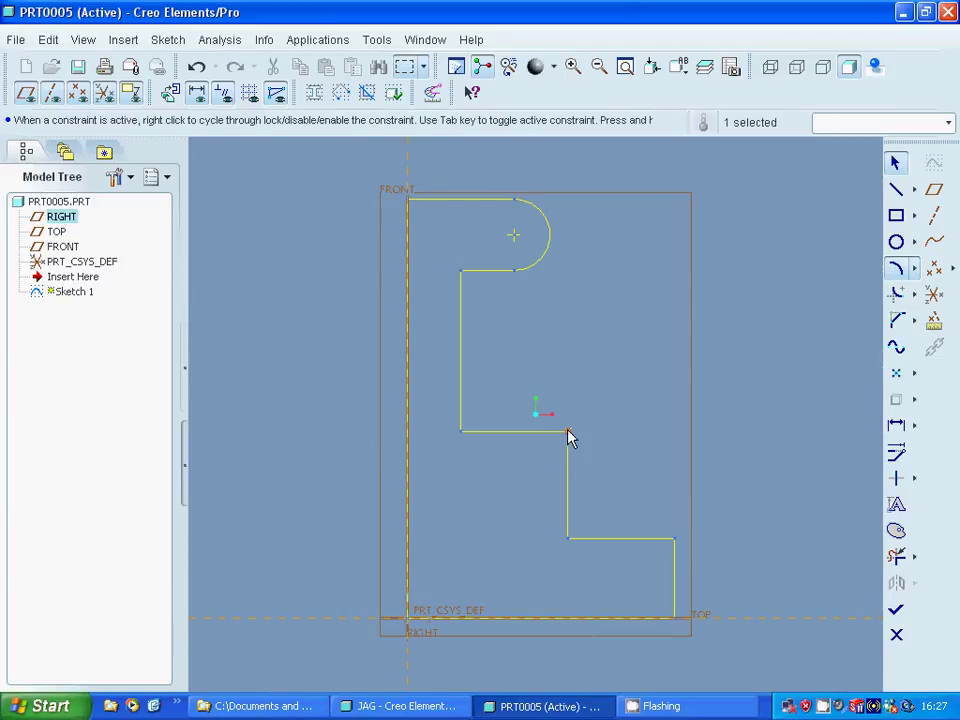
click(619, 497)
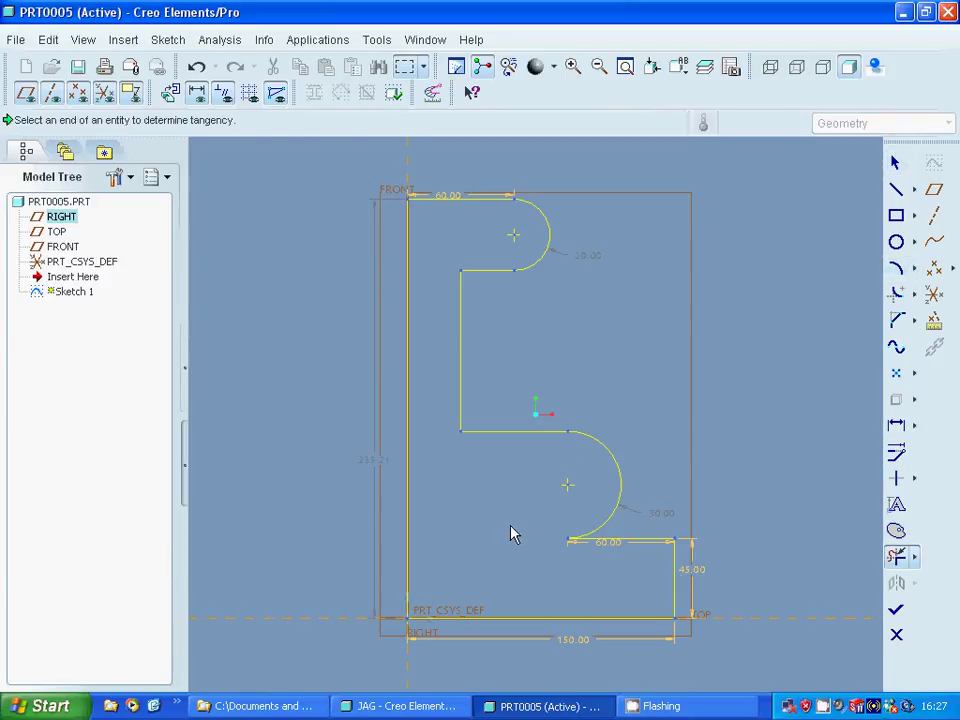
click(896, 165)
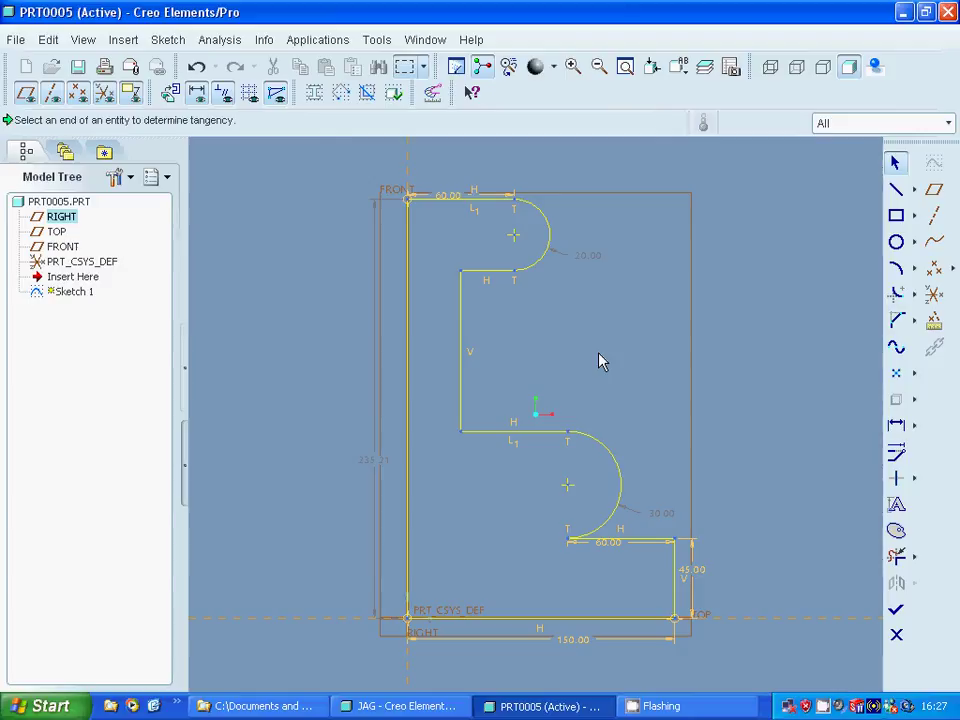
Fillet both ends of the inner vertical edge, with a radius of about 23 at the lower corner and about 11 at the upper.
click(898, 293)
click(461, 386)
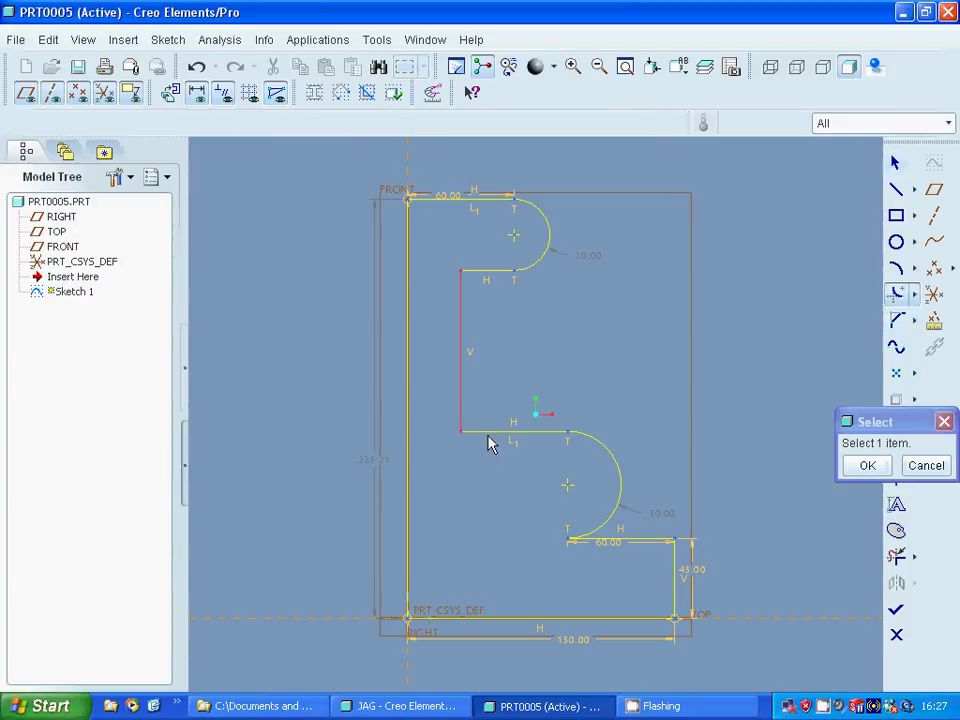
click(502, 439)
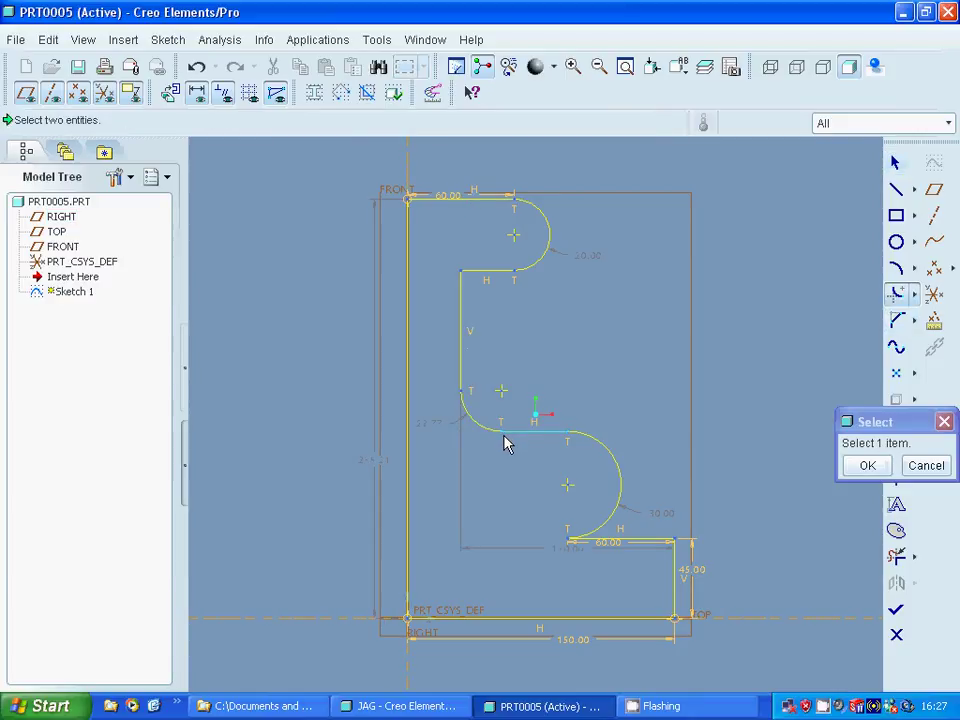
click(487, 272)
click(465, 296)
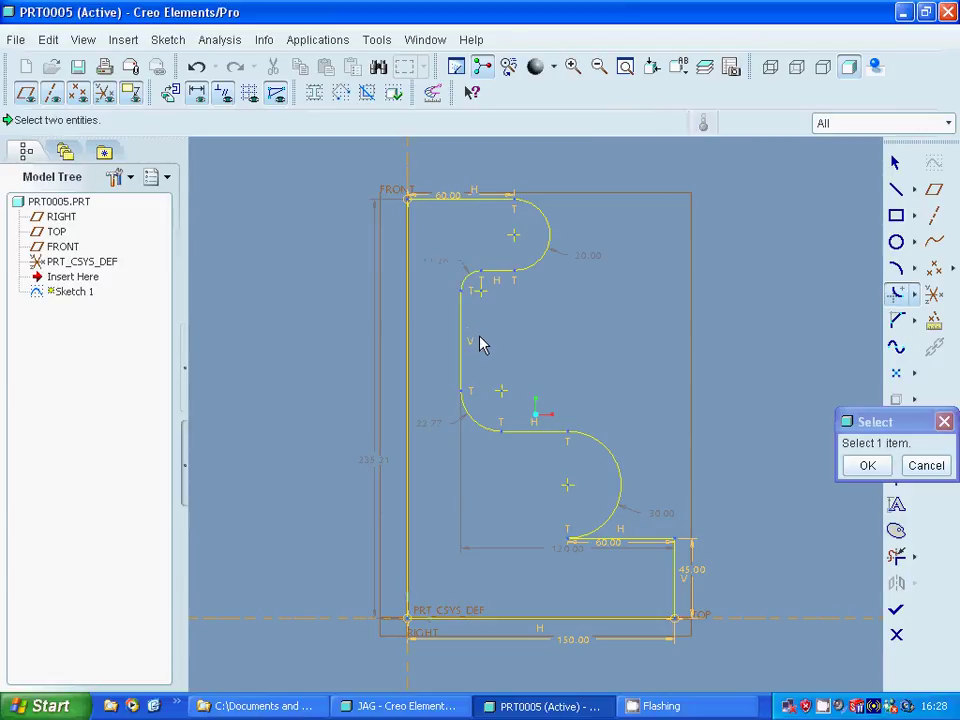
click(605, 544)
click(612, 542)
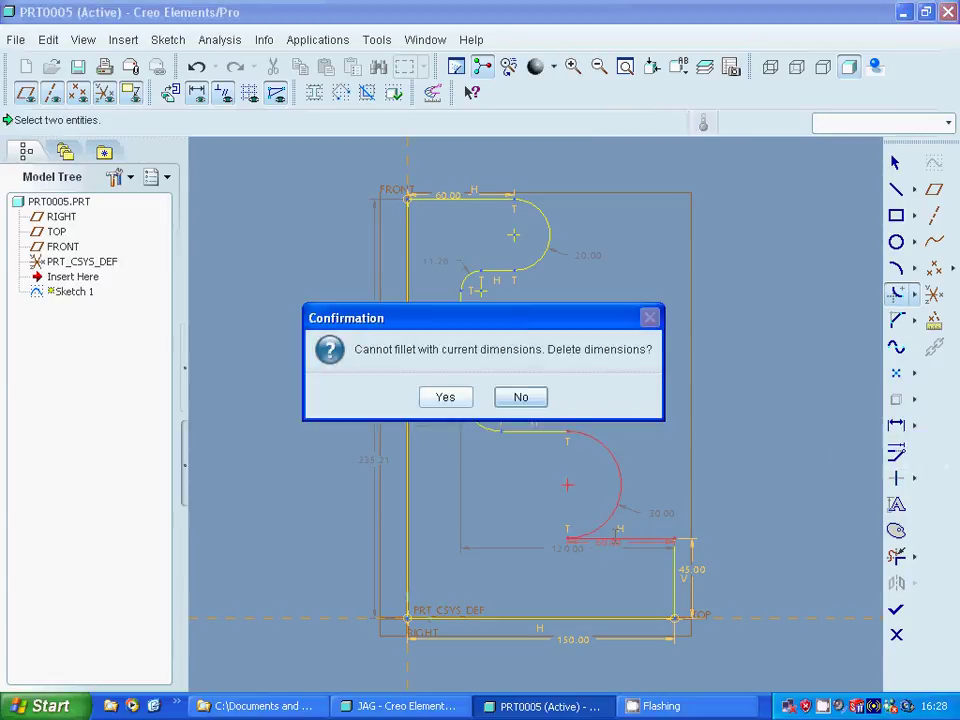
click(519, 398)
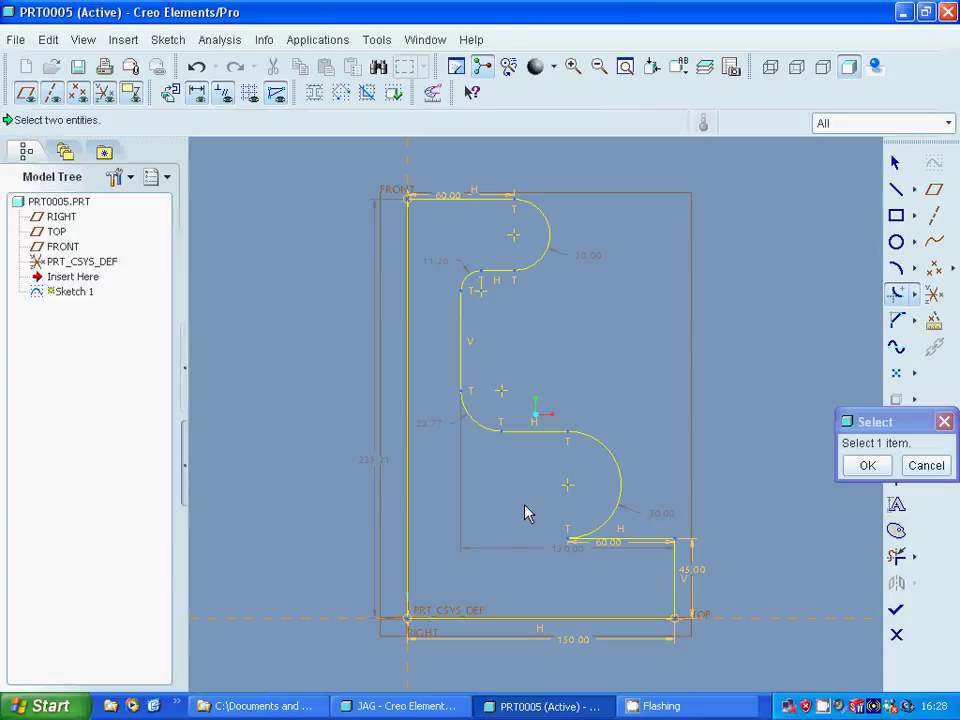
Set the lower inner fillet's radius to 25 and the upper inner fillet's radius to 20.
click(867, 466)
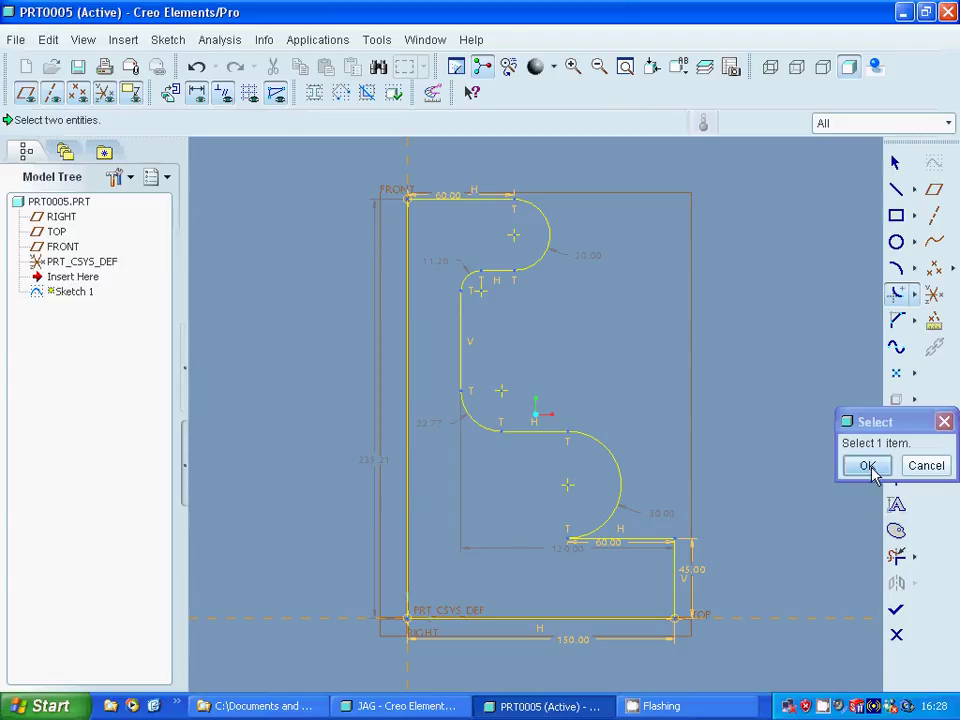
double_click(430, 432)
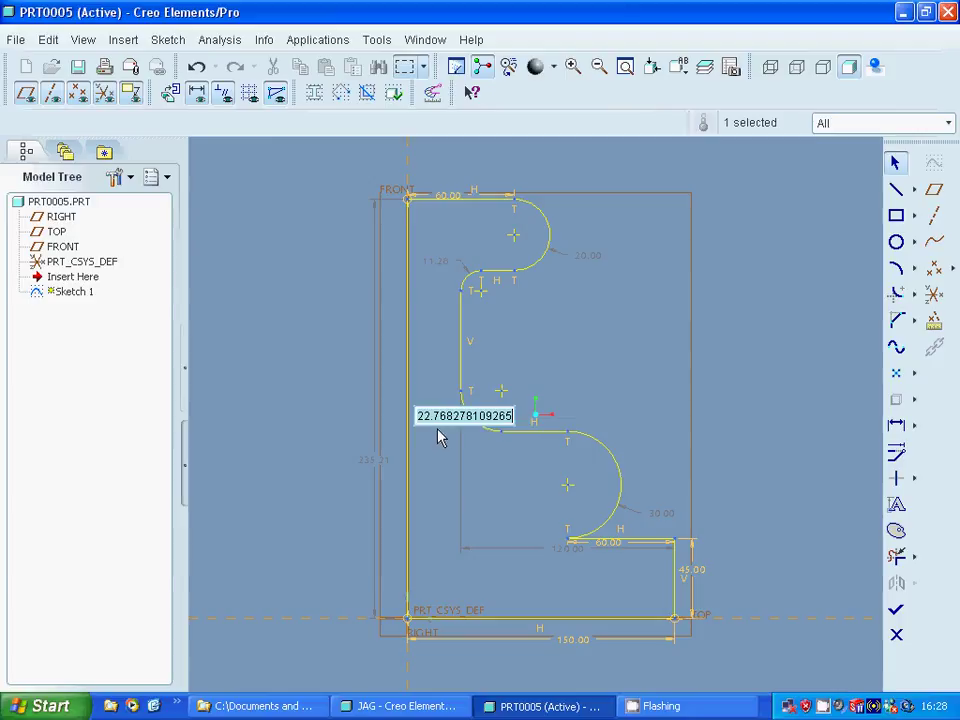
text(25)
key(Return)
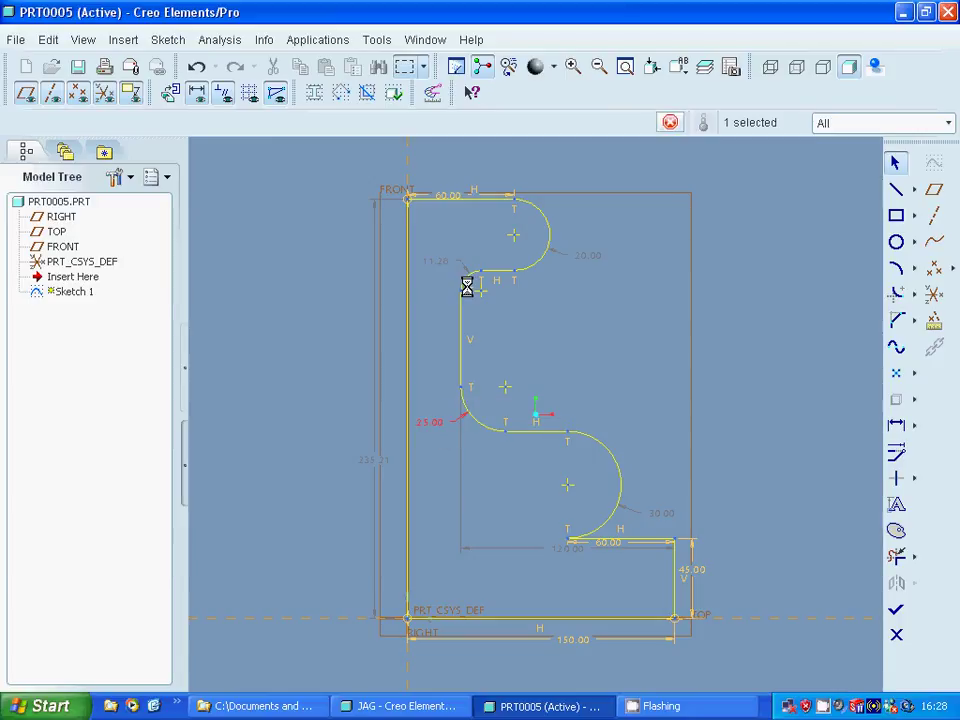
click(440, 274)
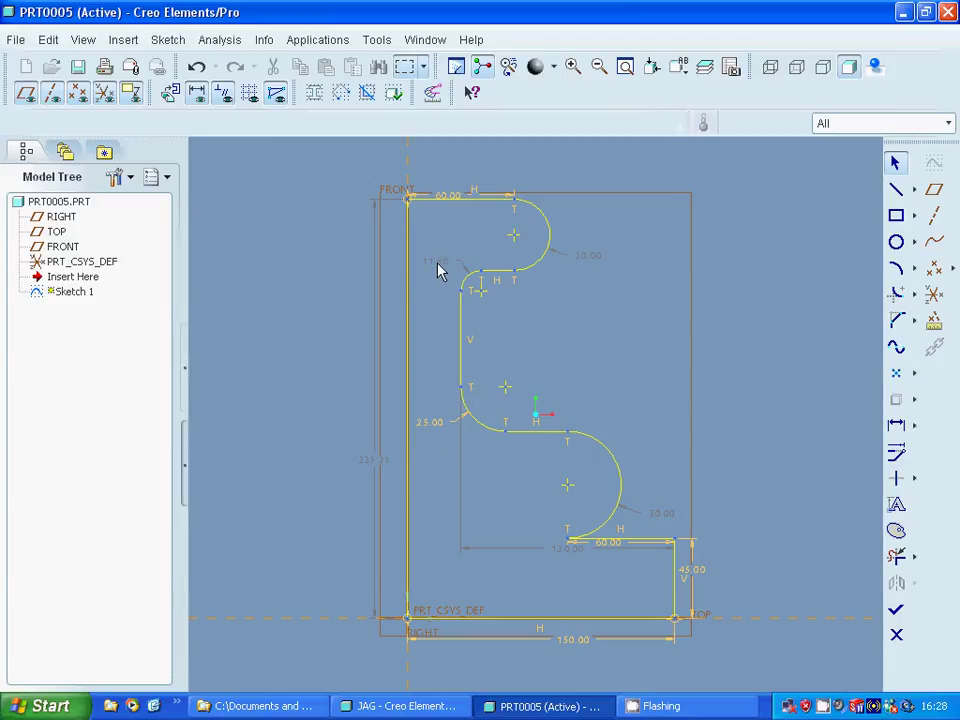
double_click(437, 263)
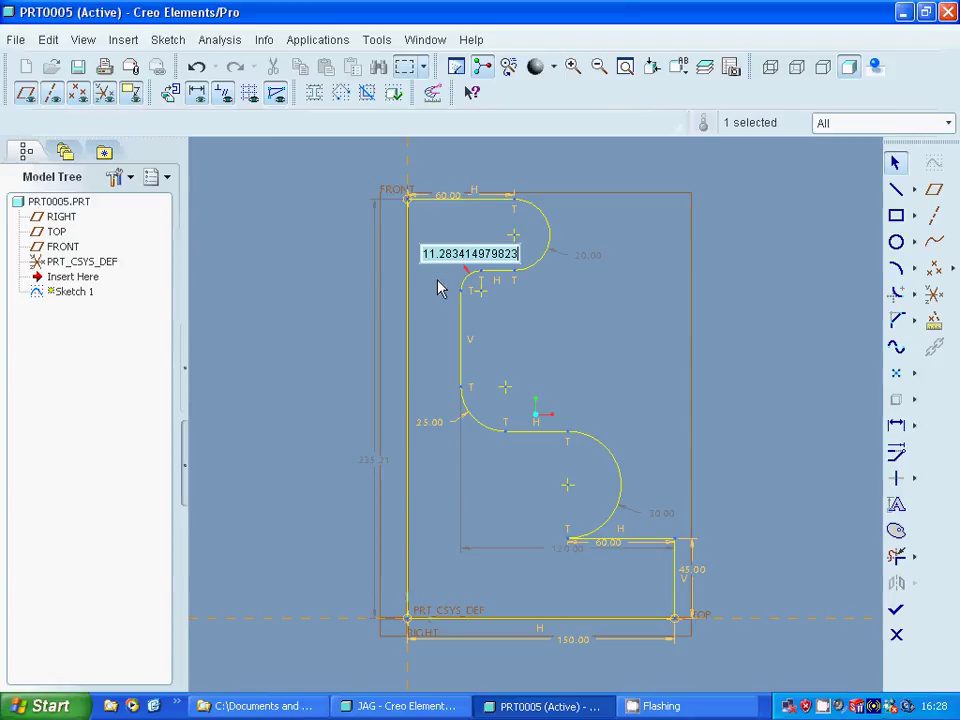
text(20)
key(Return)
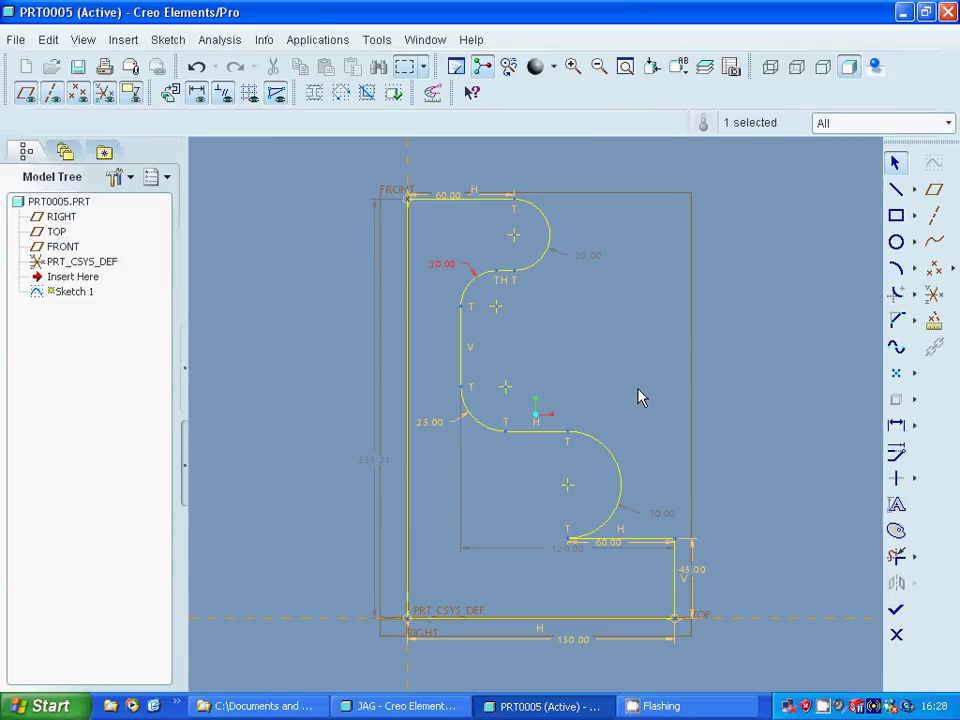
Fillet the lower arc to the horizontal ledge with a radius of about 6.6, deleting the conflicting dimensions, and finish the sketch.
click(896, 293)
click(602, 515)
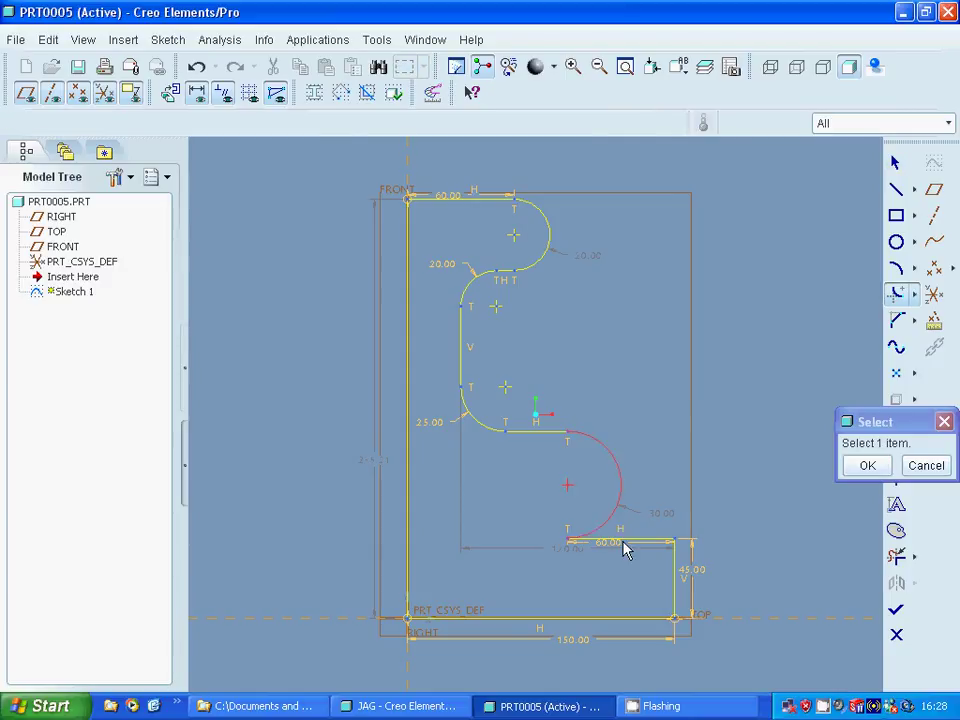
click(626, 543)
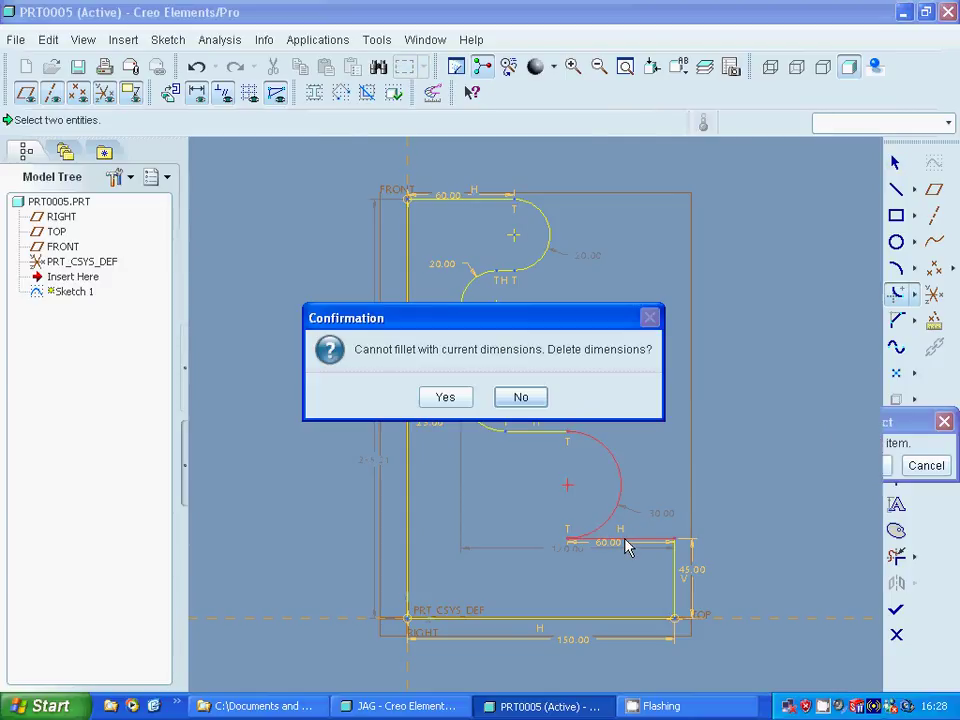
click(445, 398)
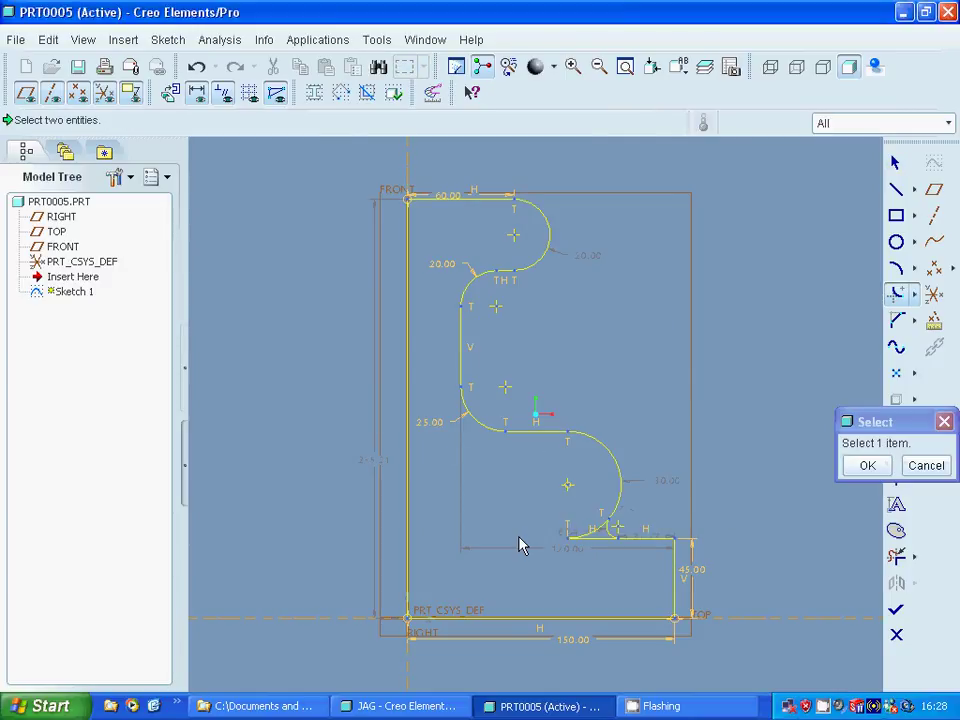
click(867, 466)
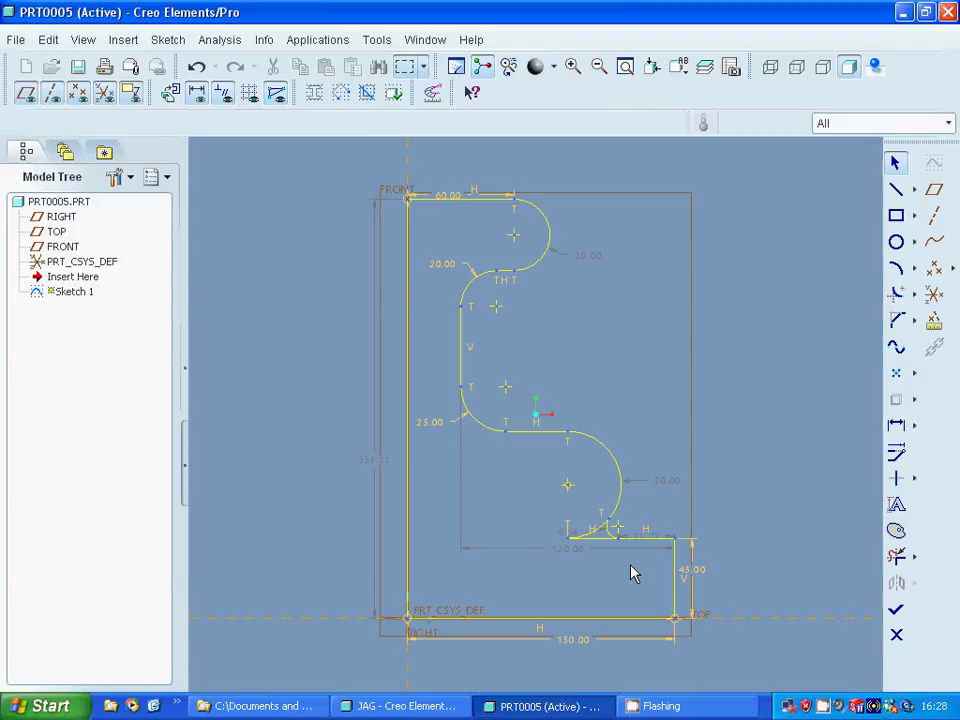
click(904, 616)
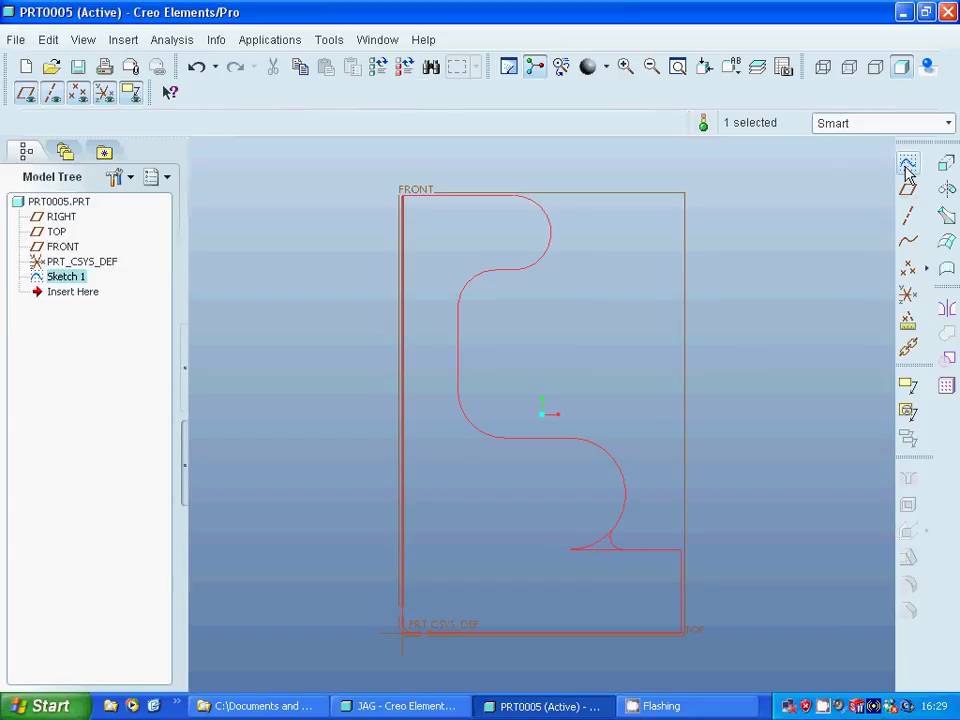
Reopen Sketch 1 for editing and trim away the leftover arc and ledge segments beyond the new fillet.
right_click(67, 276)
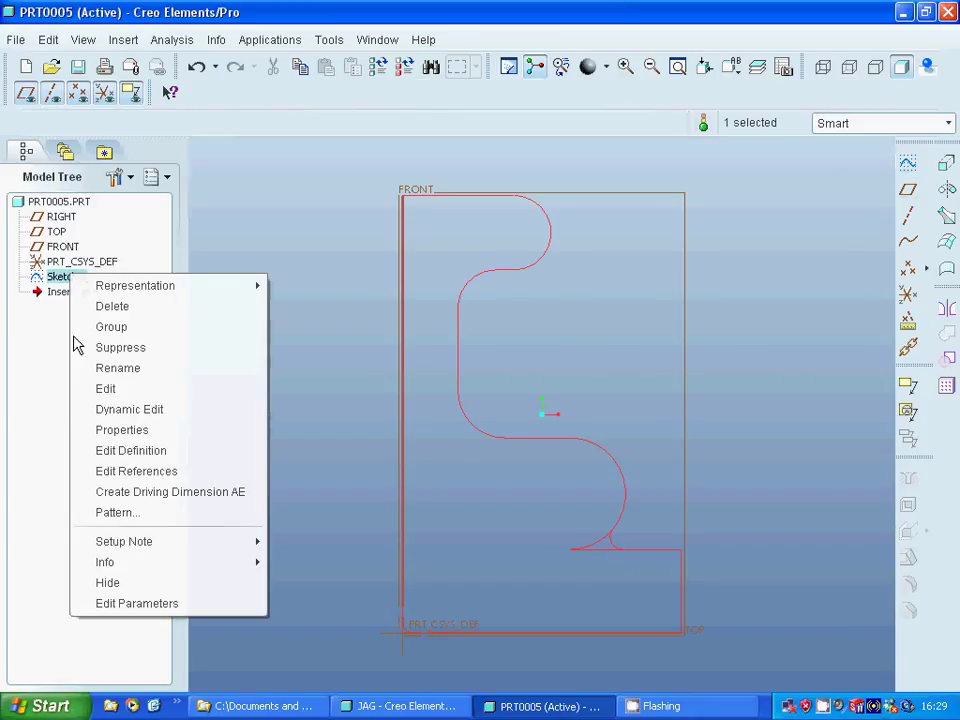
click(118, 451)
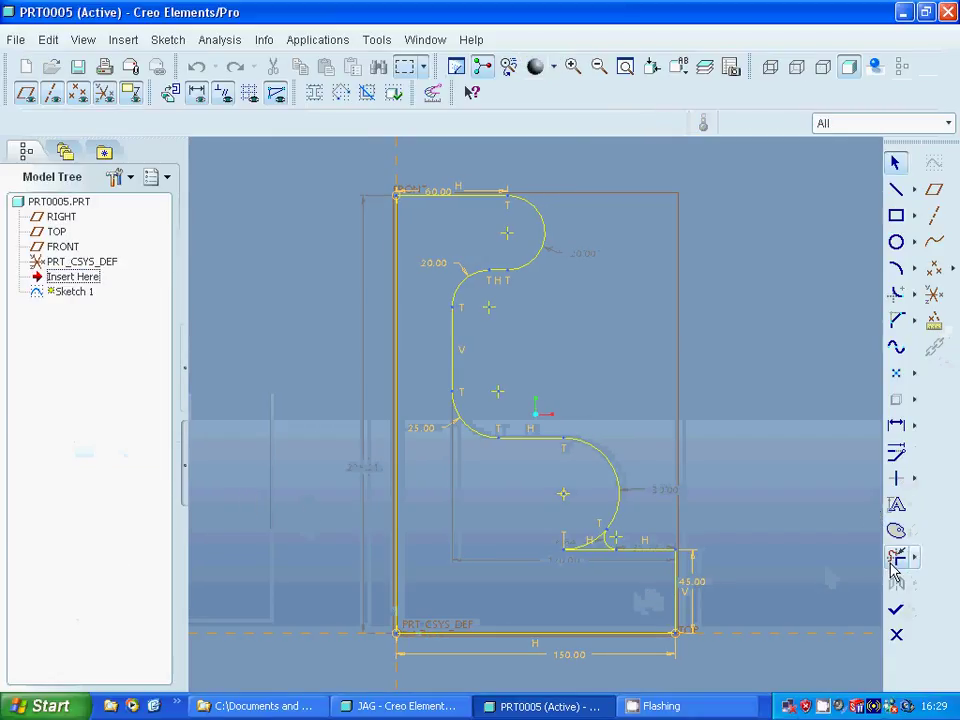
click(895, 560)
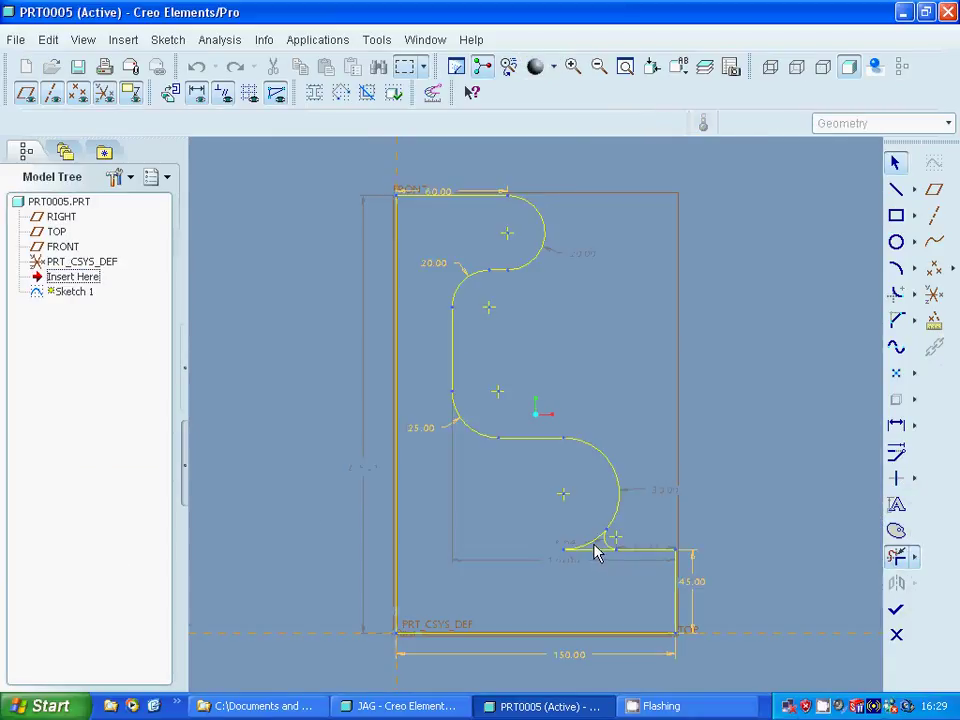
click(593, 549)
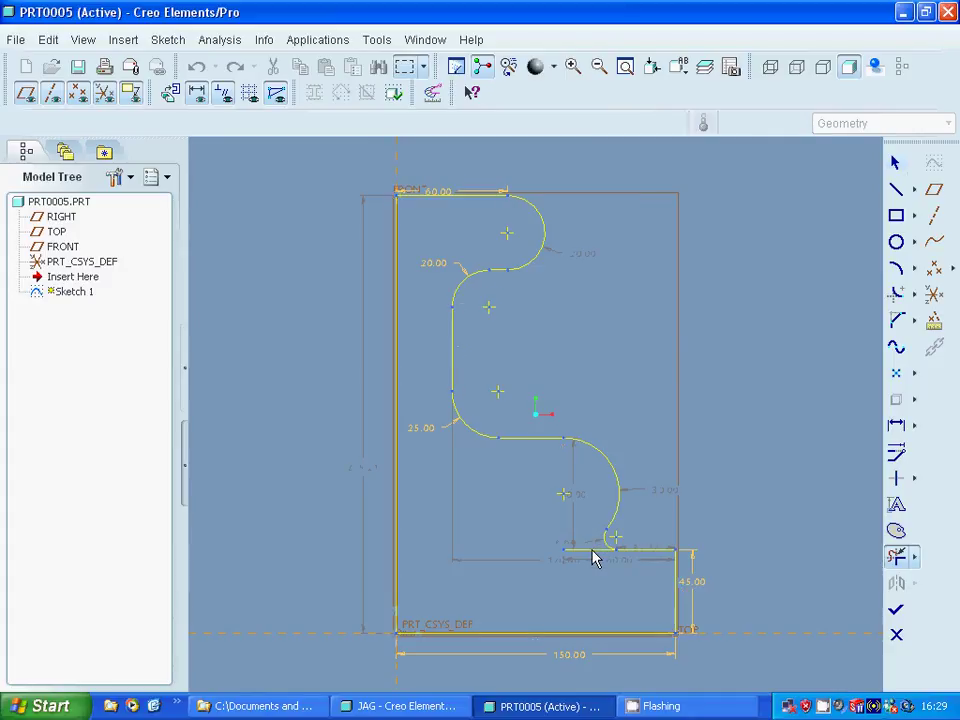
click(592, 551)
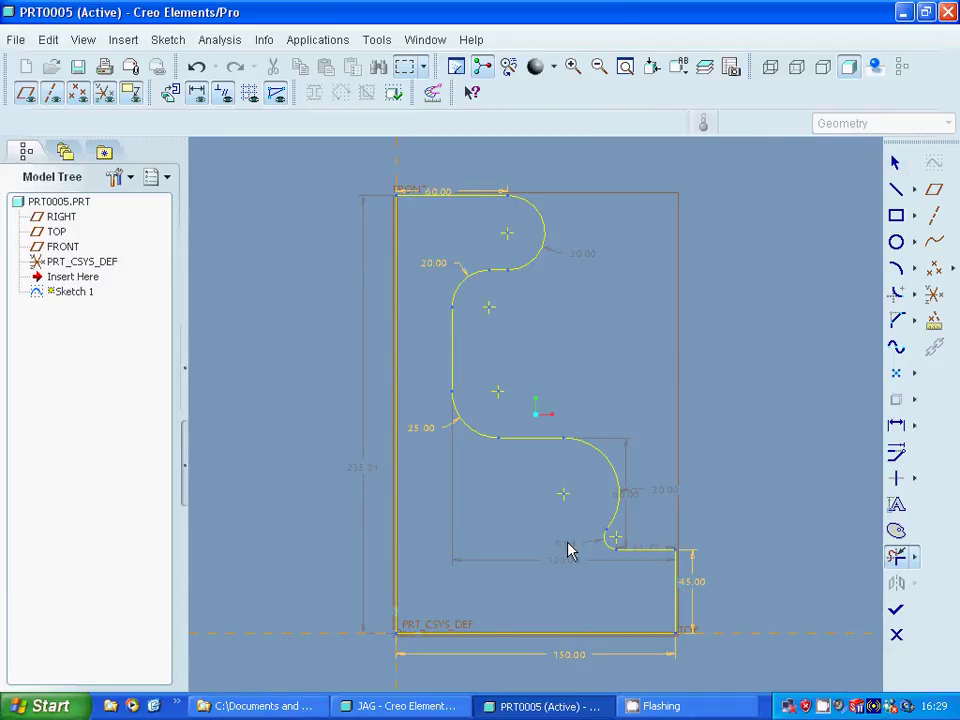
middle_click(568, 550)
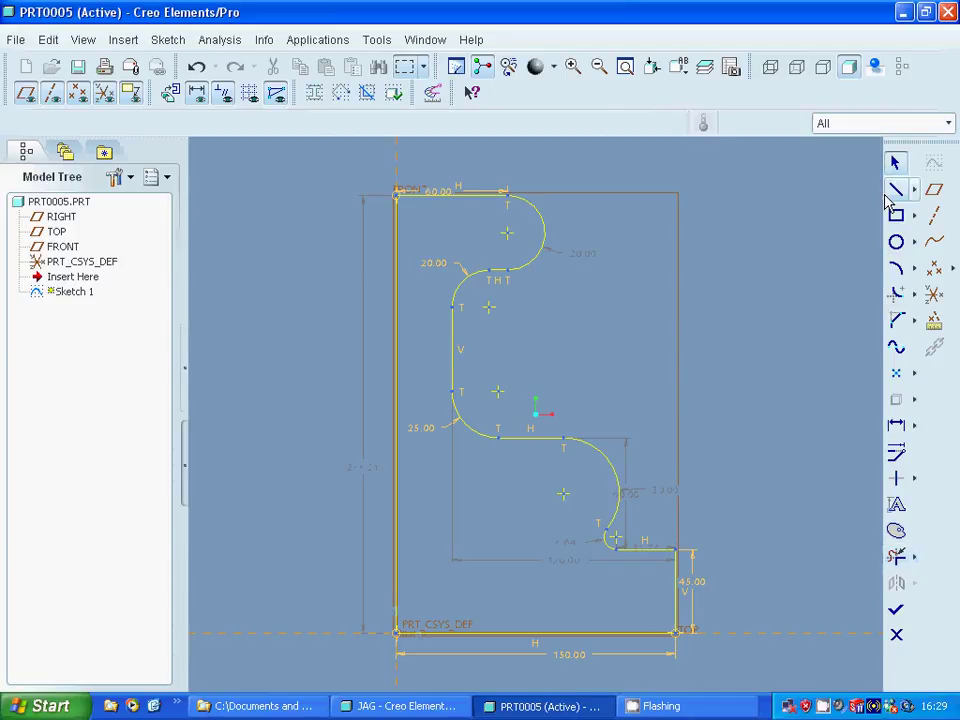
Set the new fillet's radius to 10 and the ledge's length to 30, and finish the sketch.
double_click(564, 549)
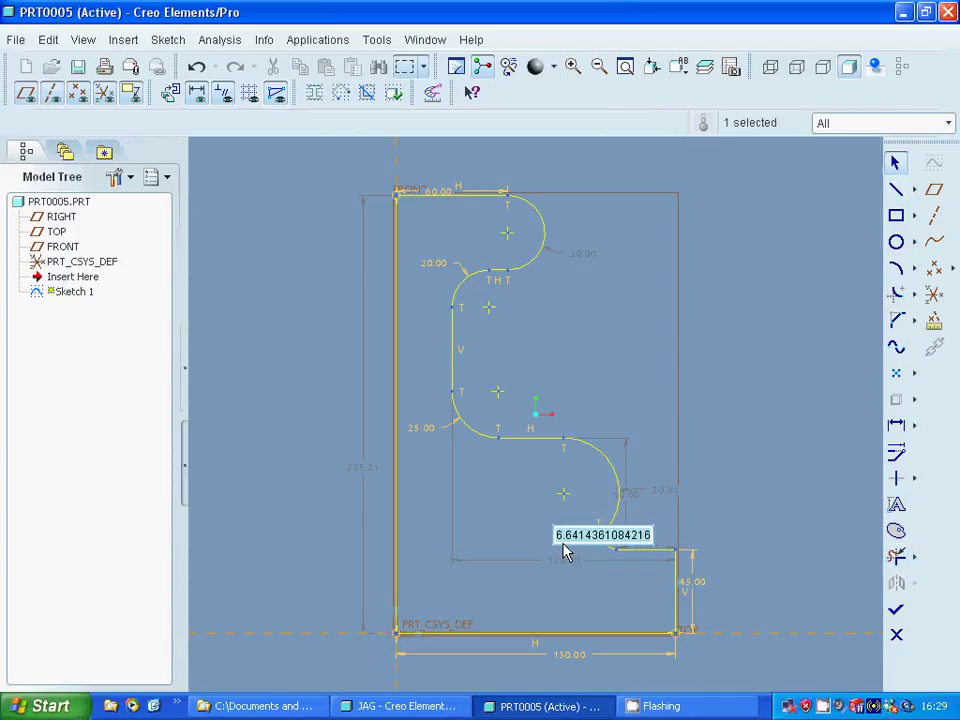
text(10)
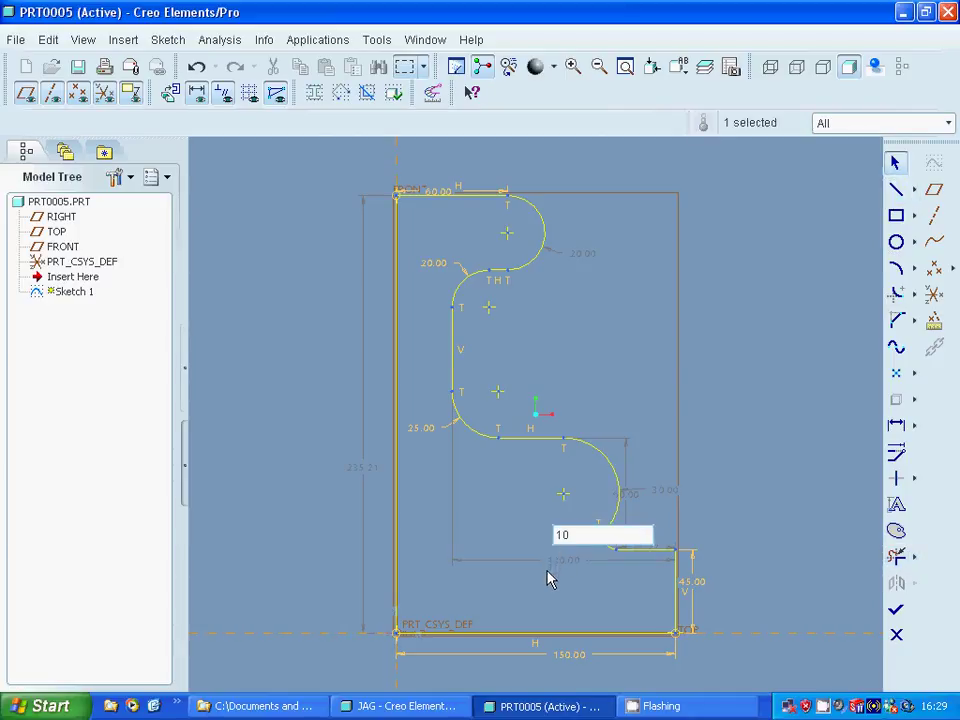
key(Return)
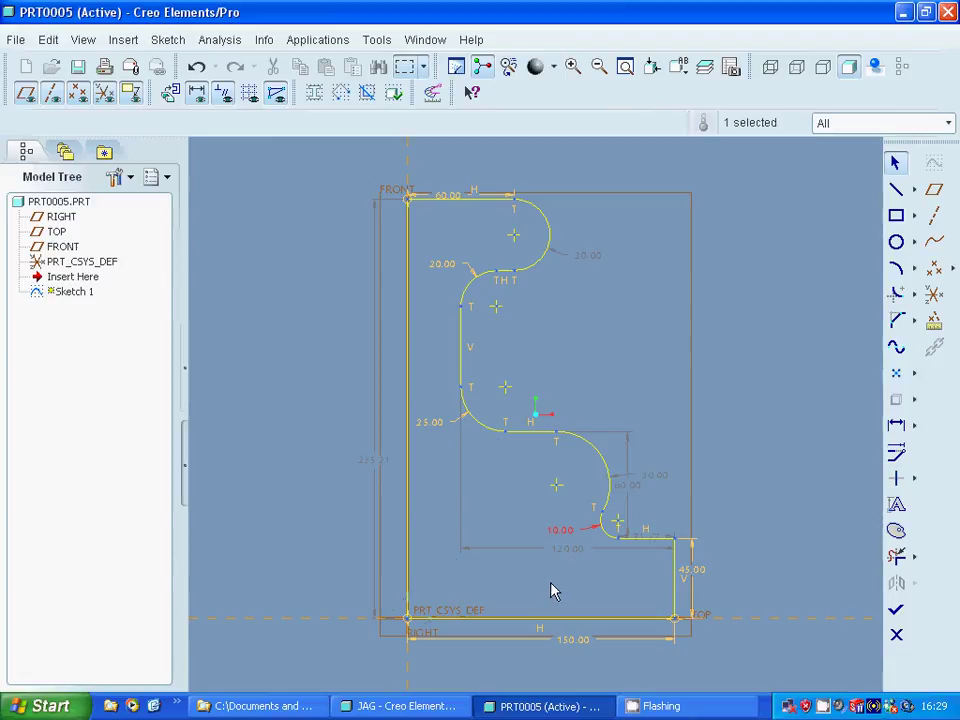
double_click(648, 543)
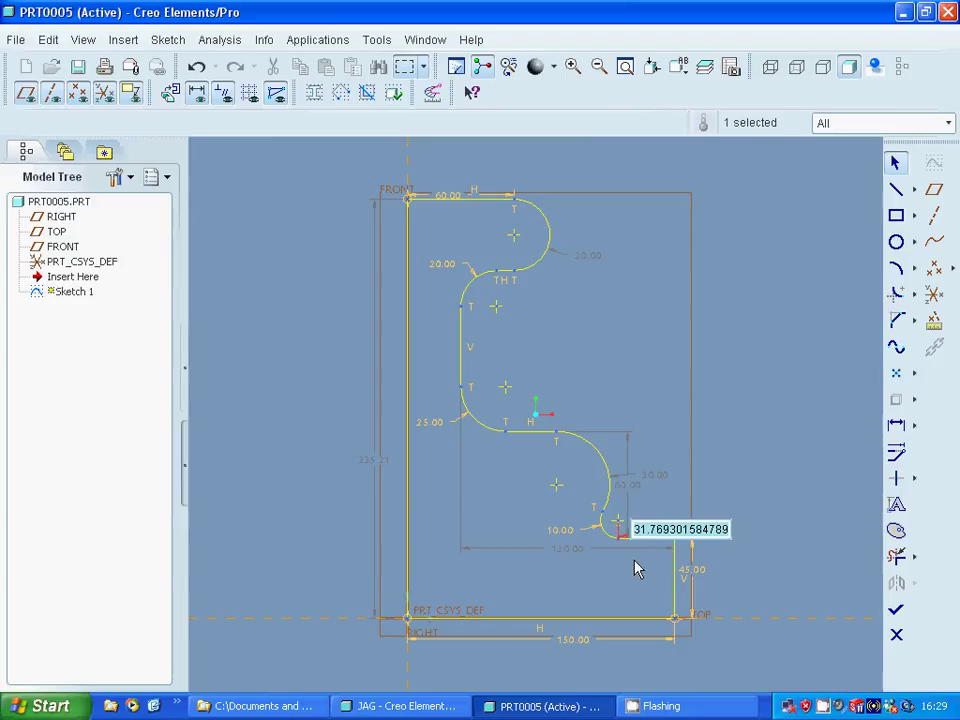
text(20)
key(Return)
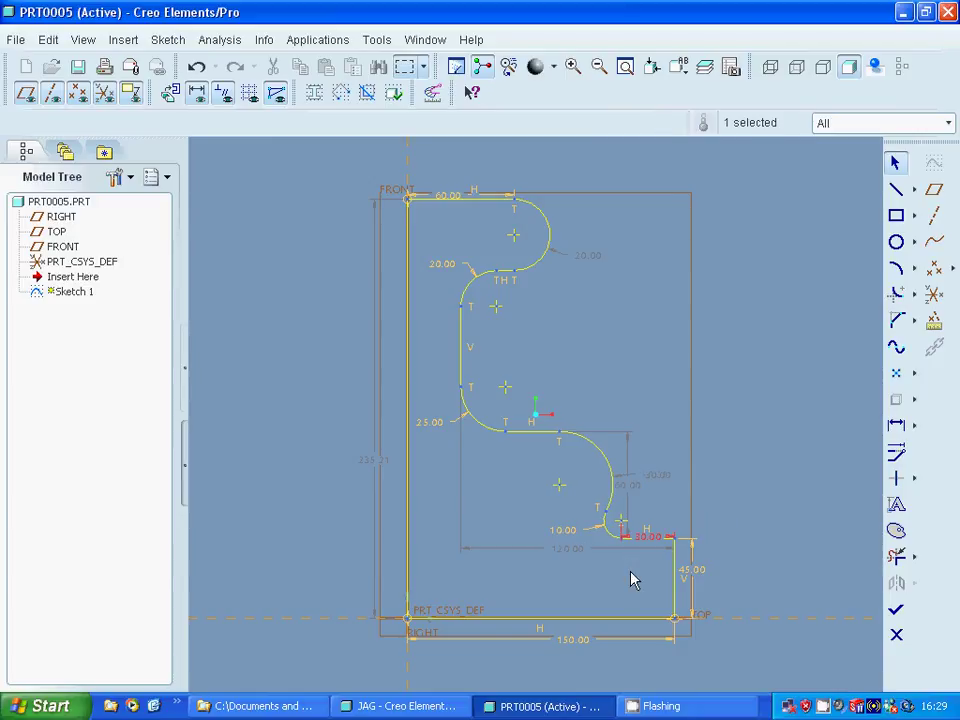
click(896, 609)
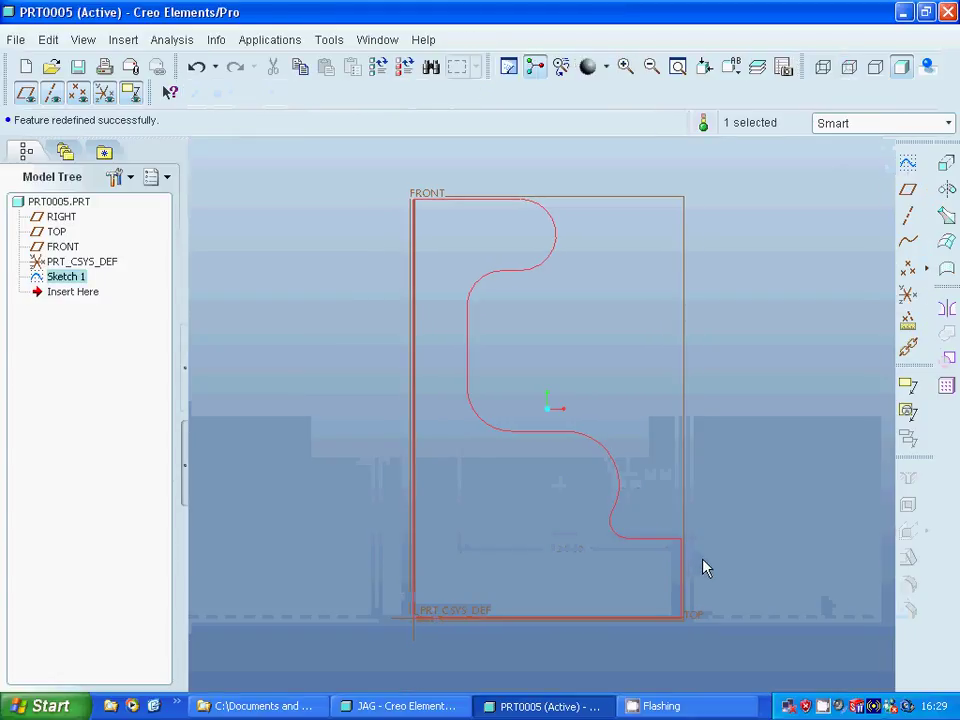
Revolve the profile sketch 360 degrees into a solid about its long straight vertical edge.
click(946, 188)
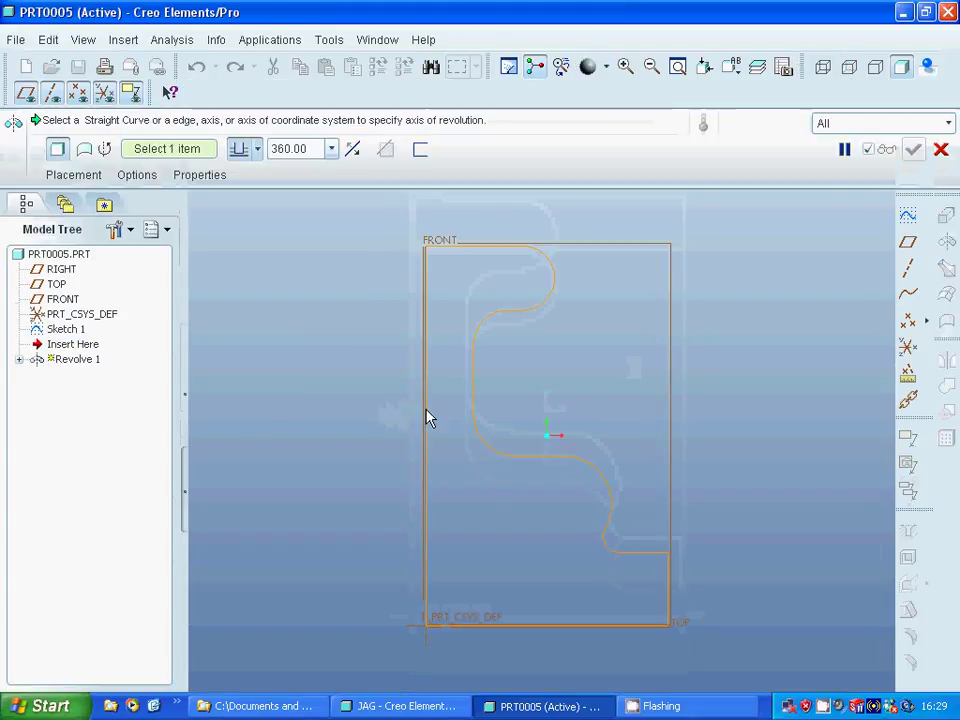
click(425, 418)
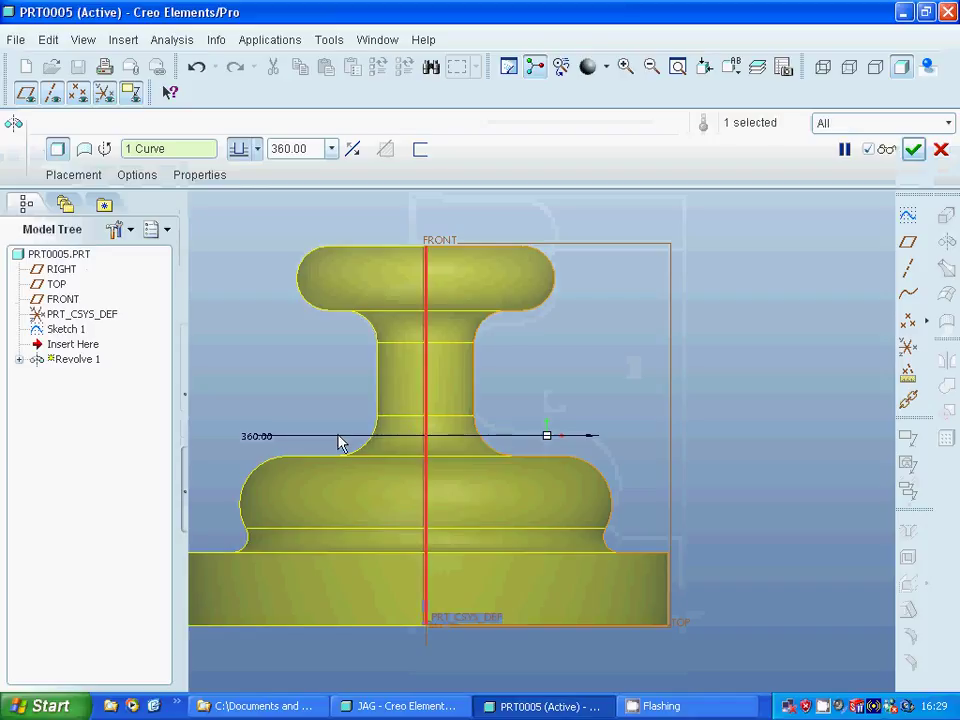
click(913, 149)
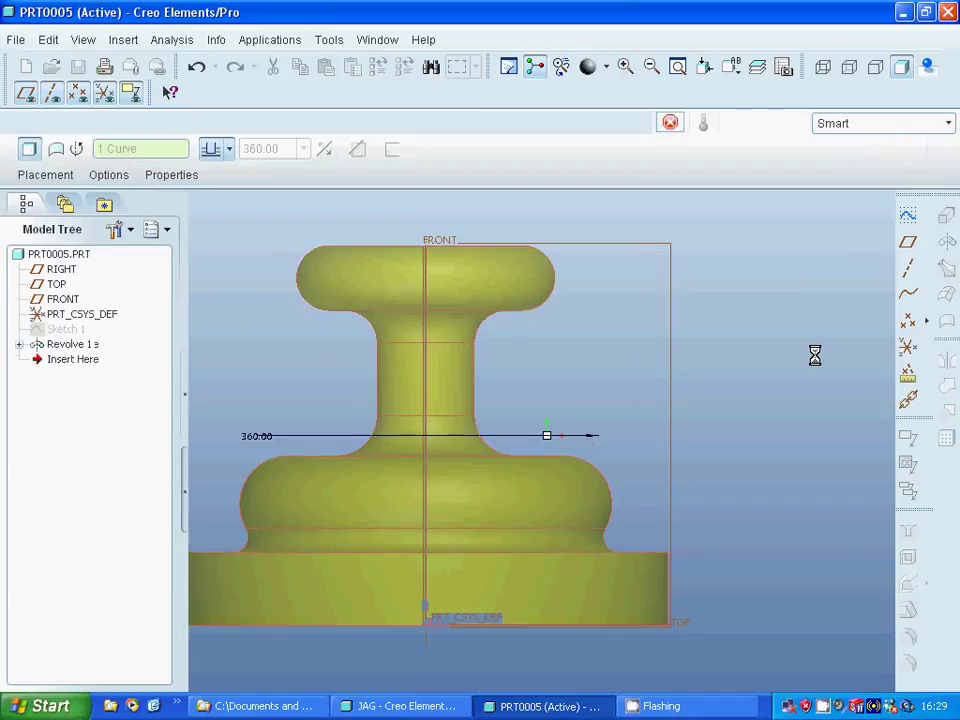
Round the upper outer edge of the cylindrical base with a radius of 10.
mouse_move(744, 403)
middle_down()
mouse_move(729, 396)
mouse_move(724, 431)
mouse_move(726, 401)
middle_up()
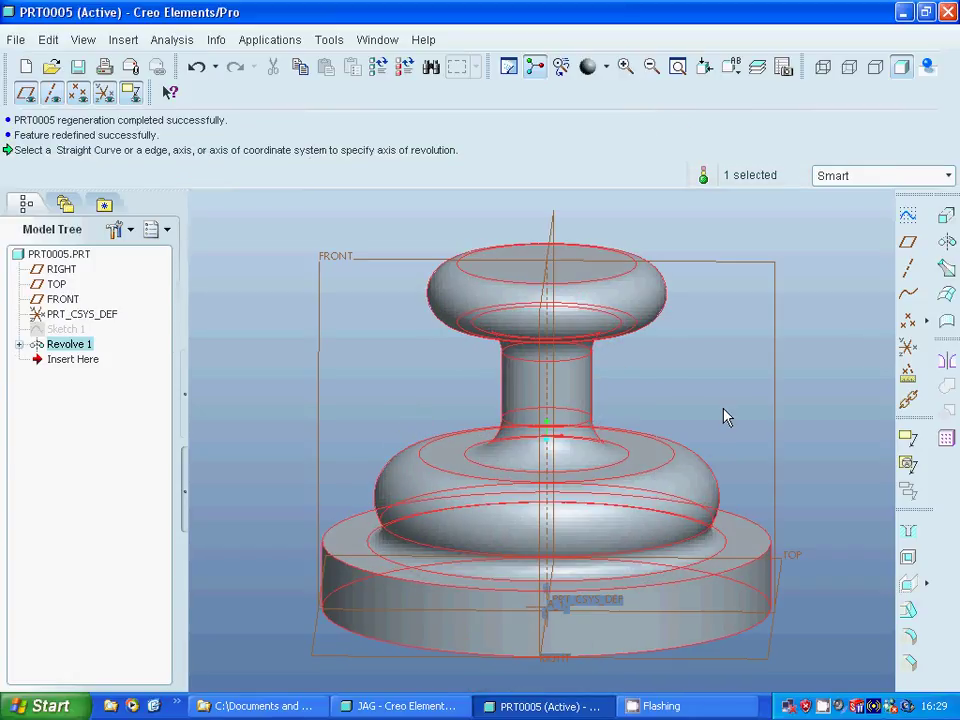
click(910, 635)
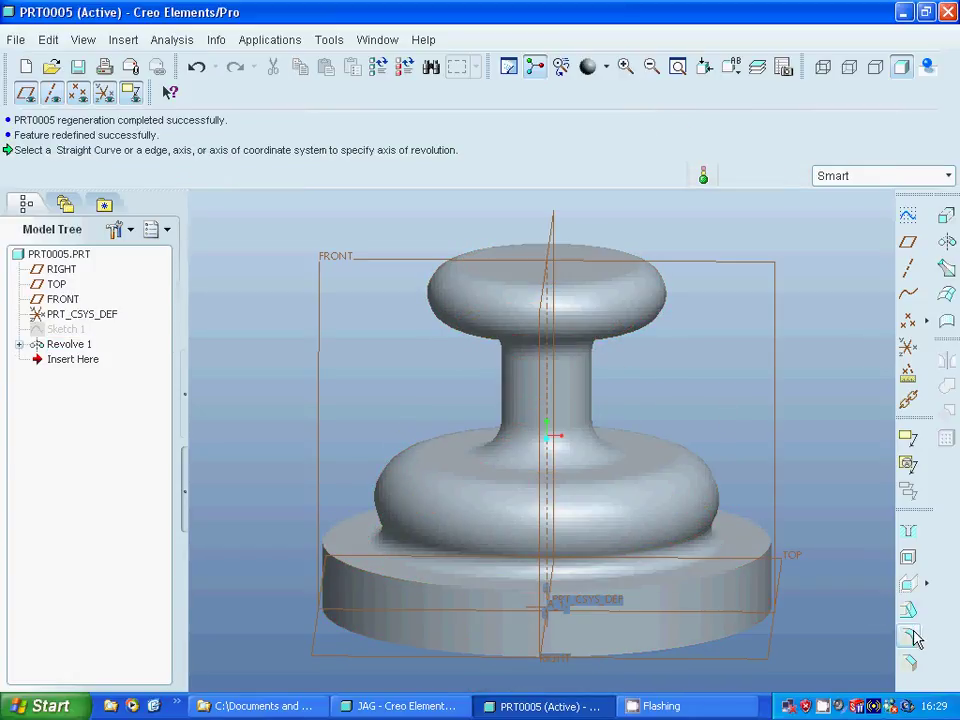
click(733, 572)
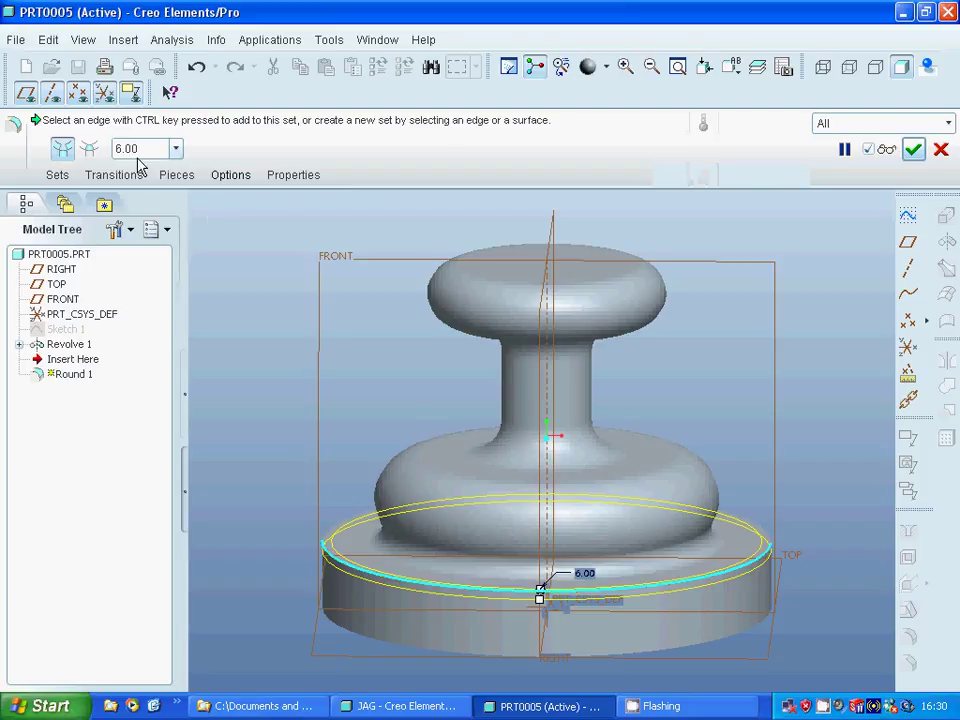
double_click(120, 149)
text(10)
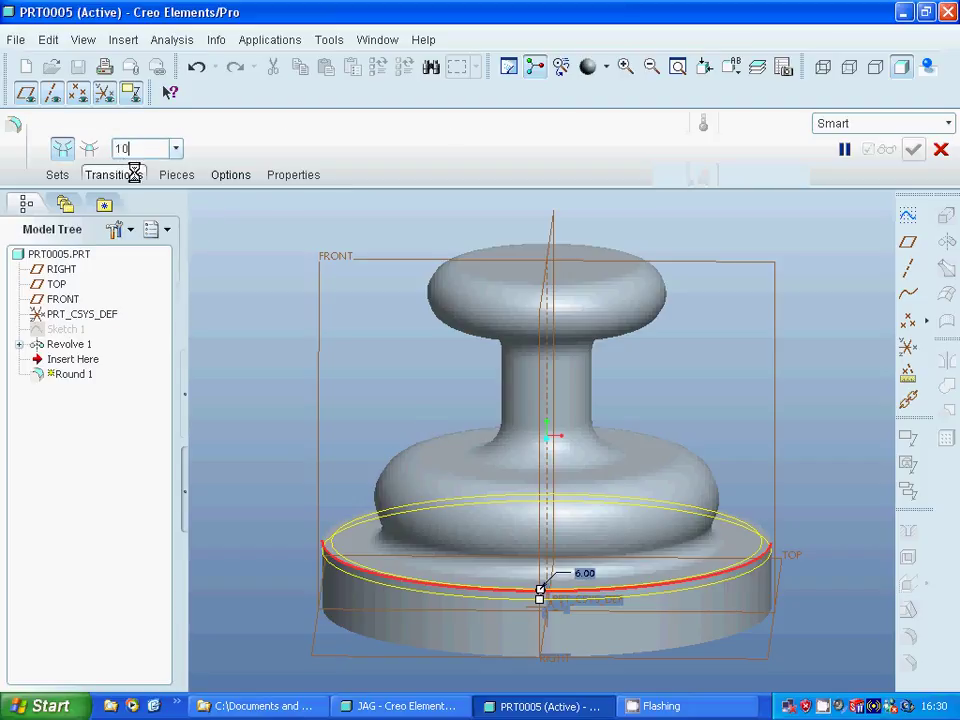
key(Return)
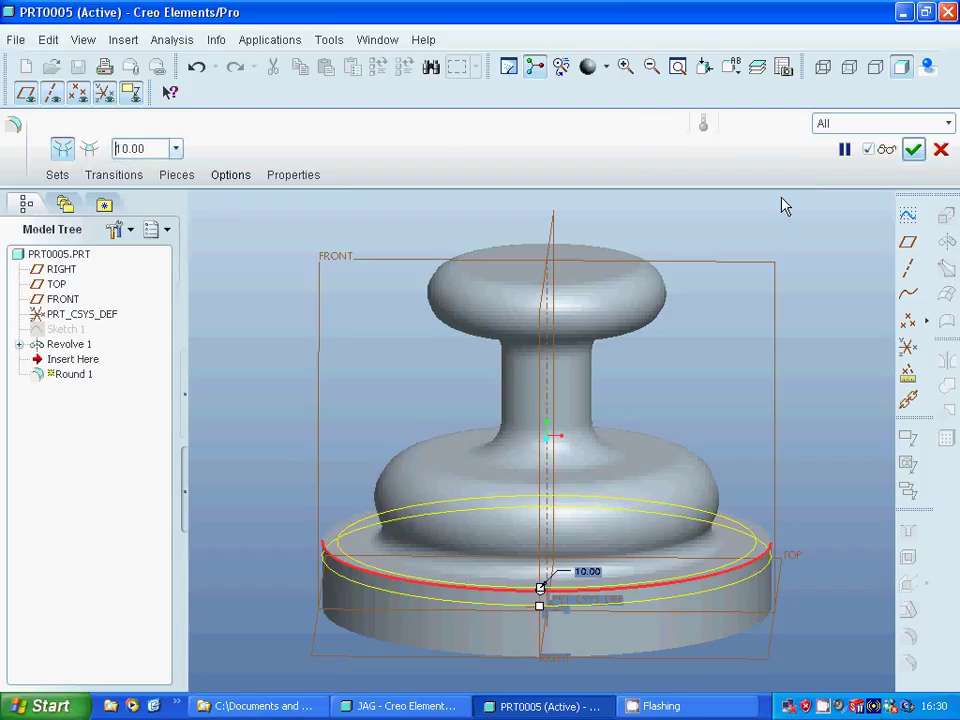
click(913, 149)
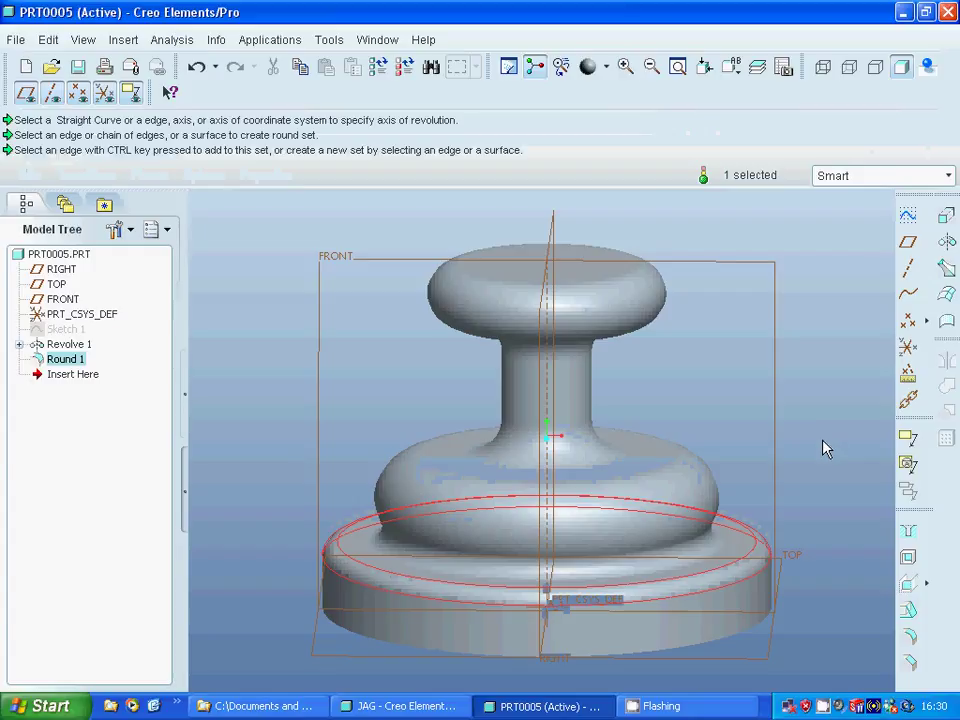
click(824, 449)
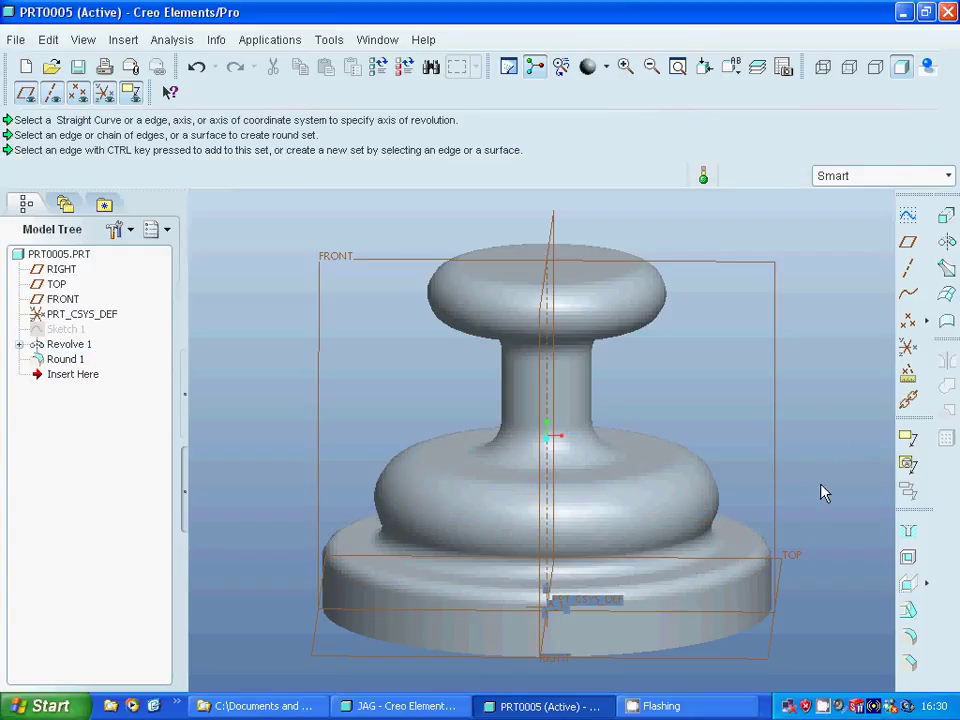
Start a sketch on the RIGHT datum plane, with the TOP plane as orientation reference facing Top.
click(541, 651)
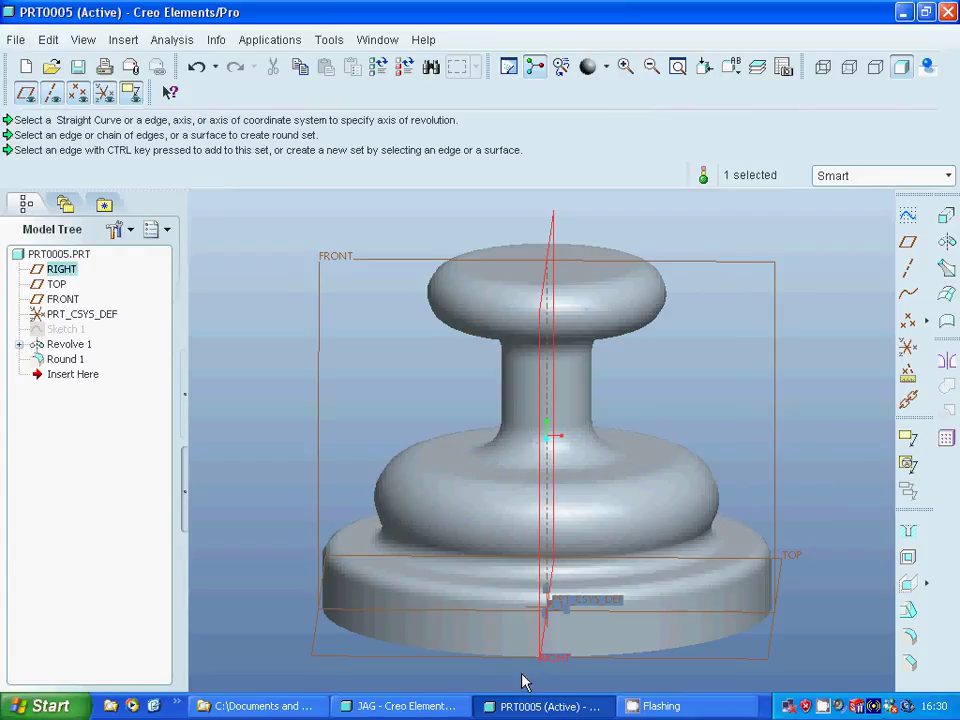
click(908, 216)
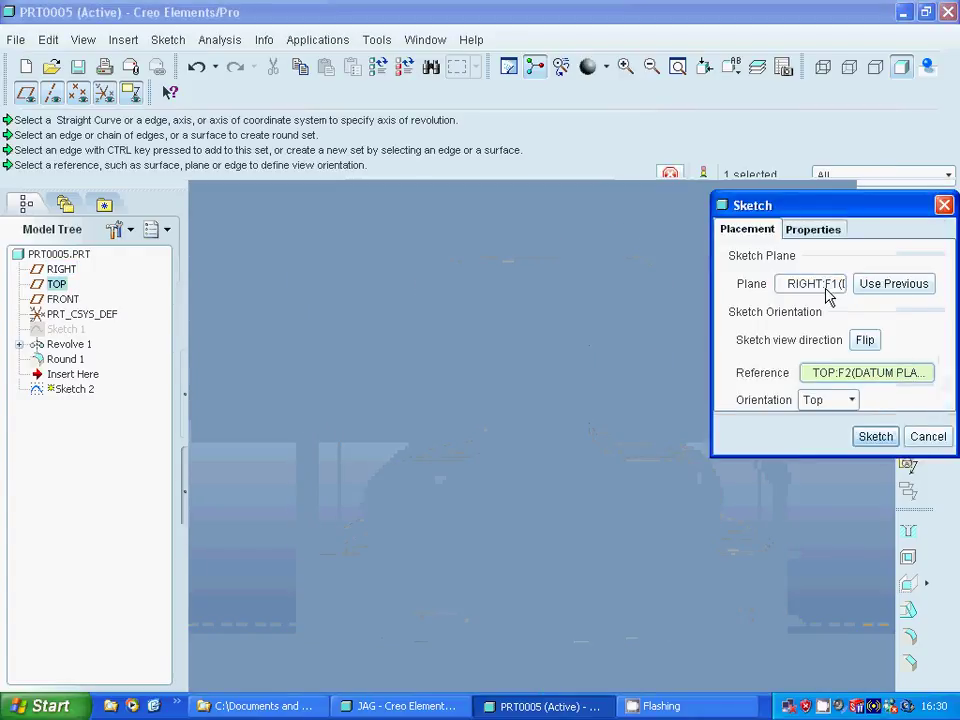
click(877, 436)
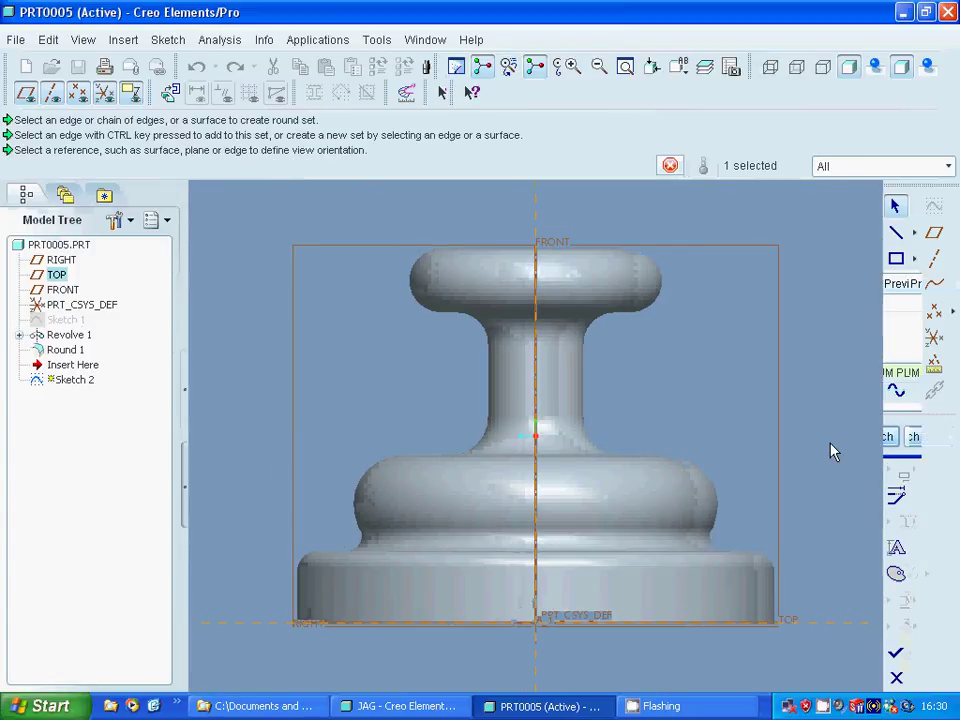
Sketch a wide, flat center-and-axis ellipse with a horizontal major axis, centred on the vertical reference within the base's height.
click(913, 285)
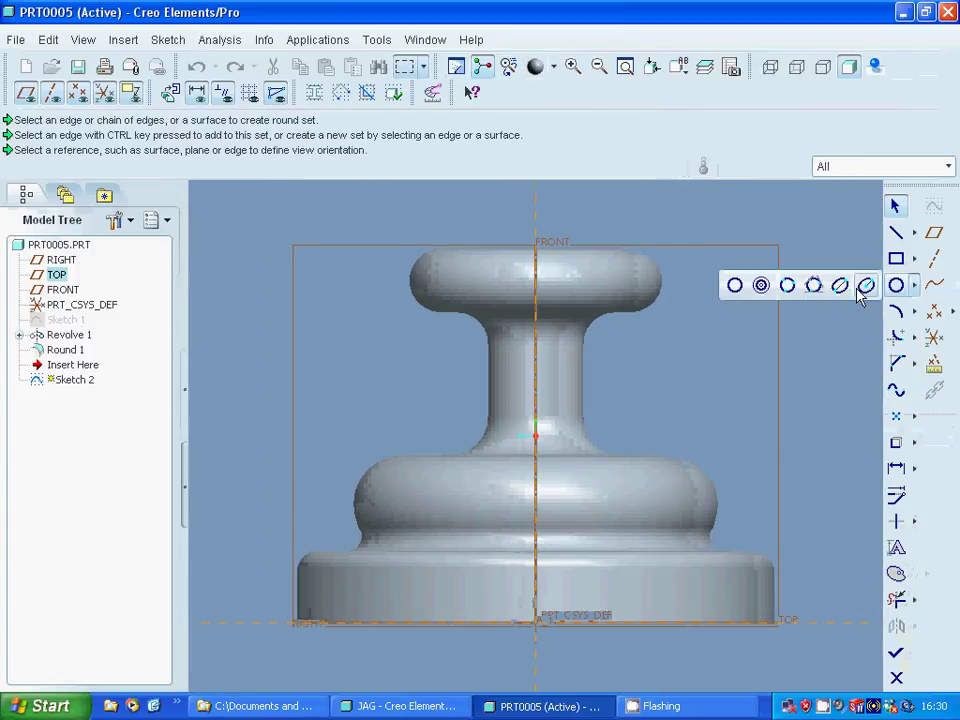
click(865, 286)
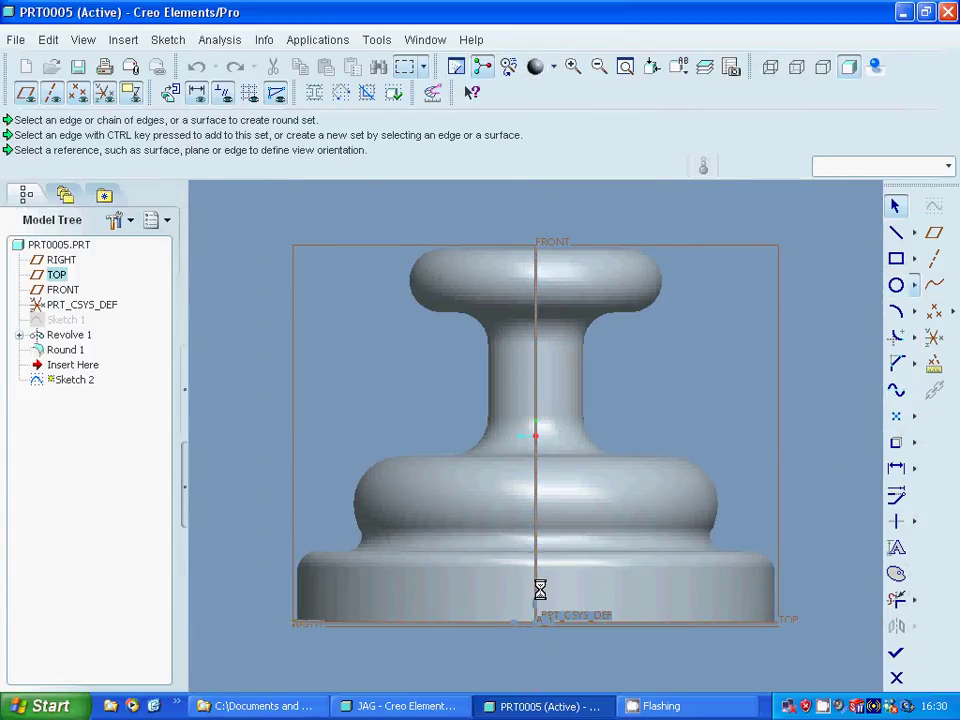
click(549, 597)
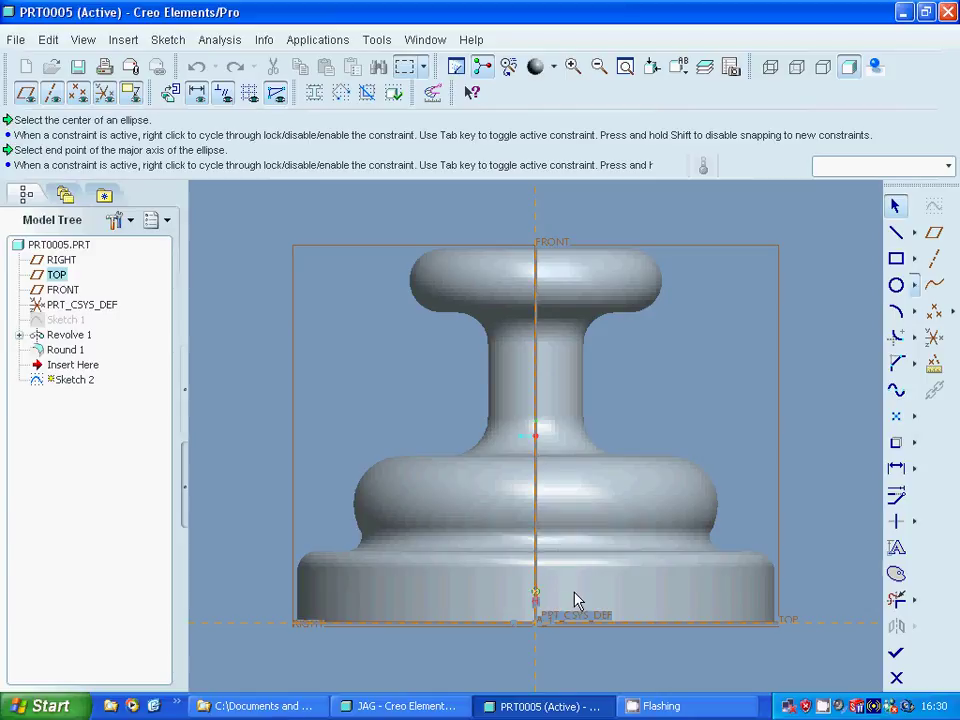
click(572, 592)
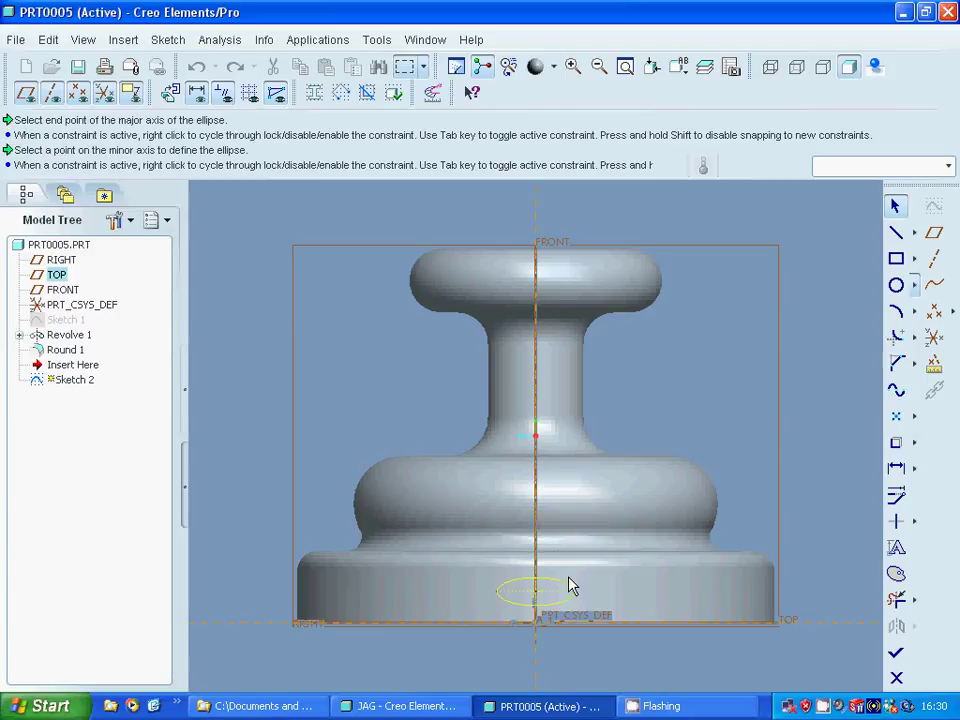
click(612, 582)
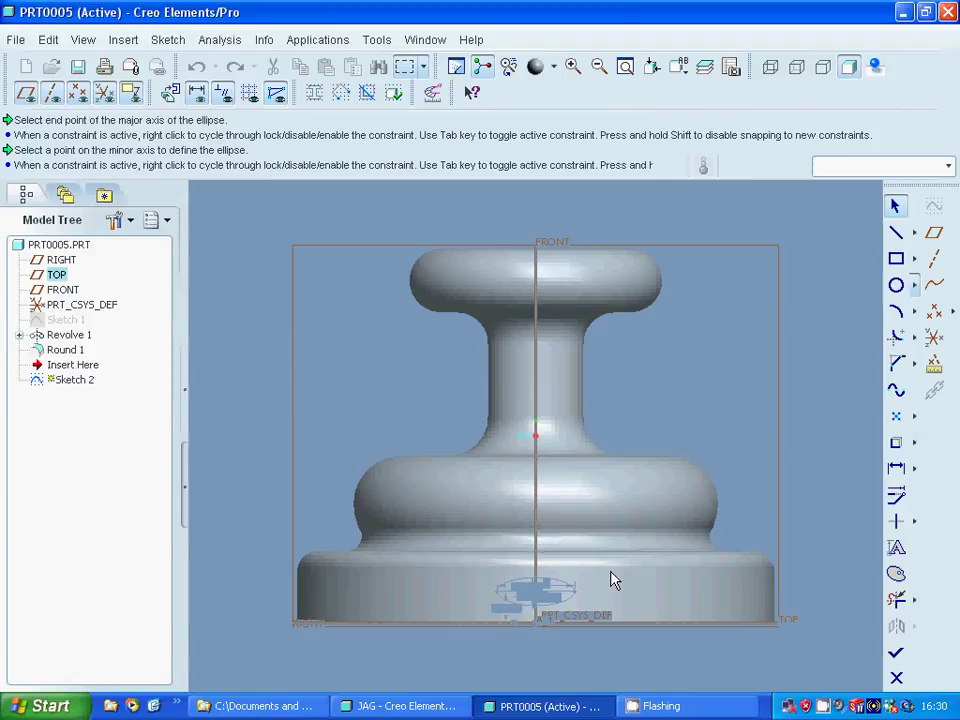
Set the ellipse's horizontal axis length to 50 and its centre height above the base plane to 20.
click(612, 580)
click(895, 207)
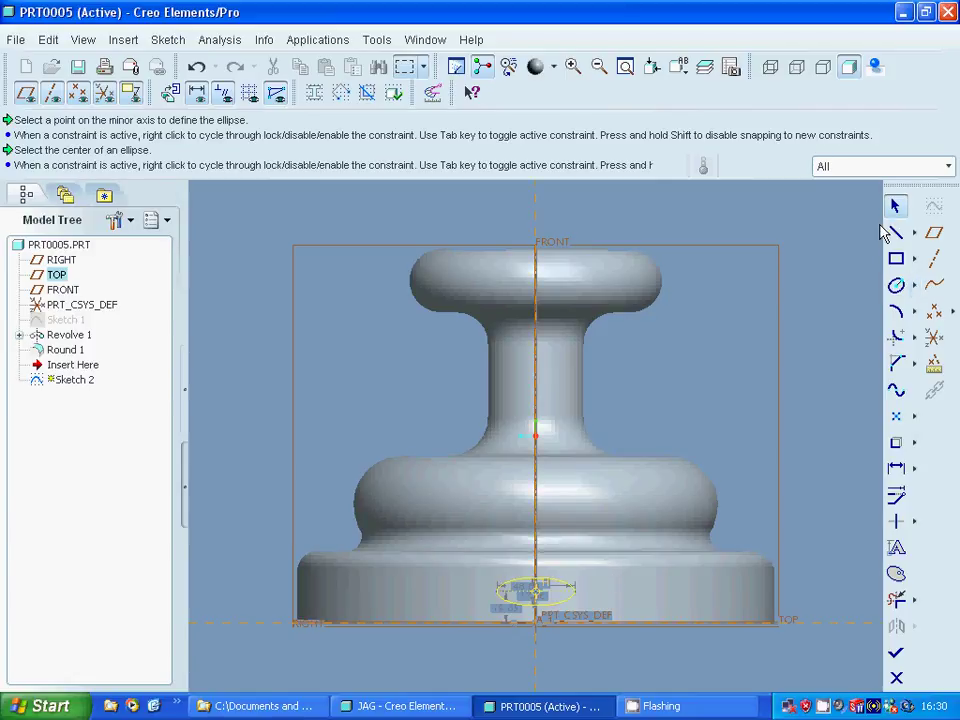
click(522, 596)
double_click(524, 595)
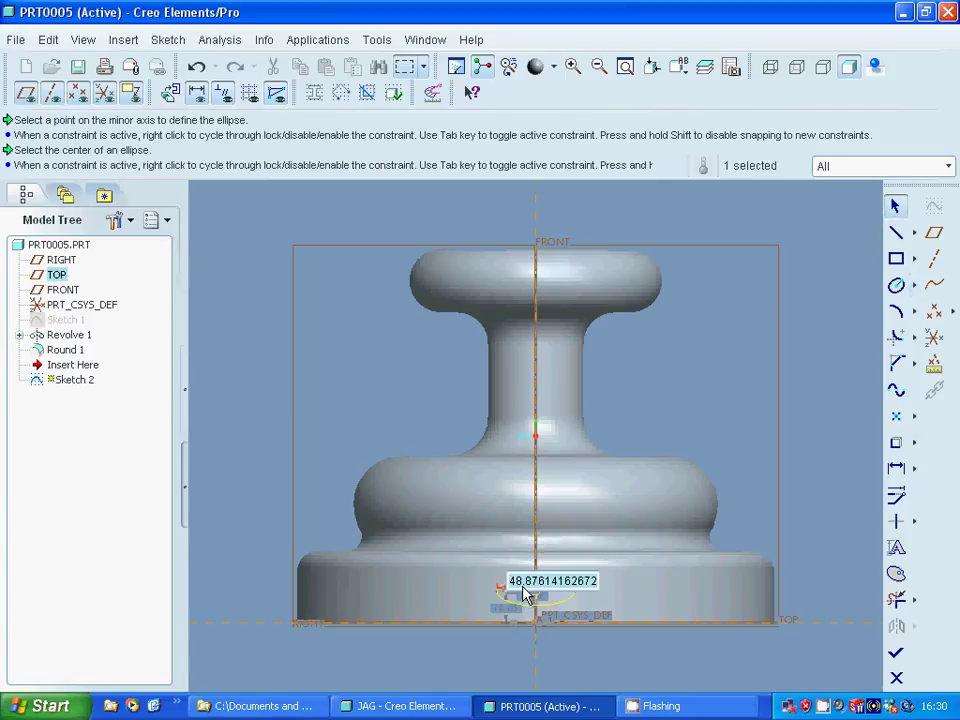
text(50)
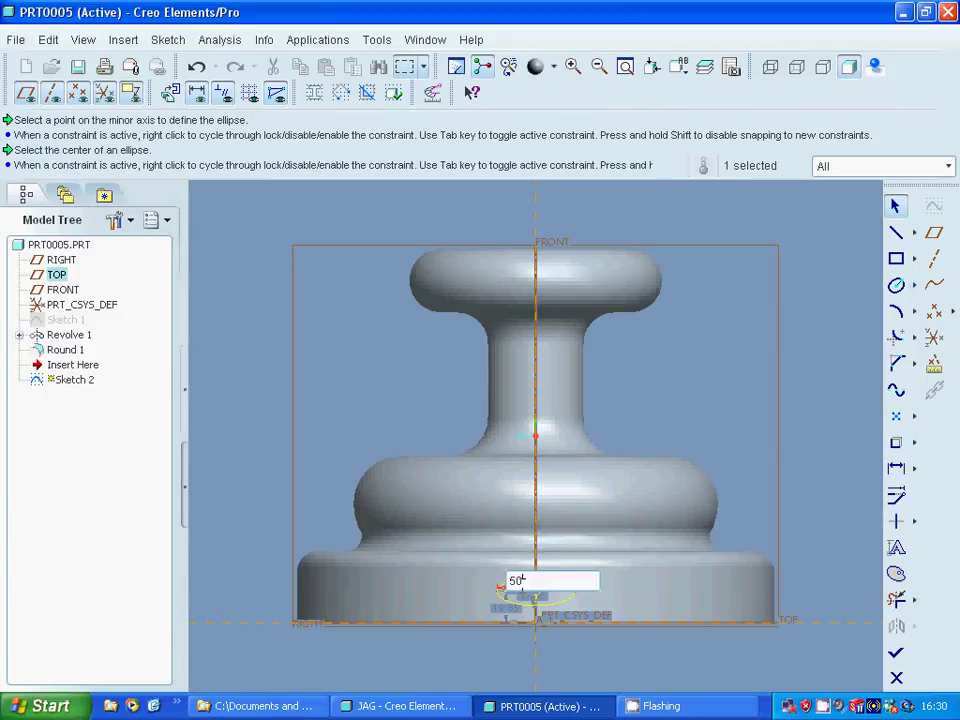
key(Return)
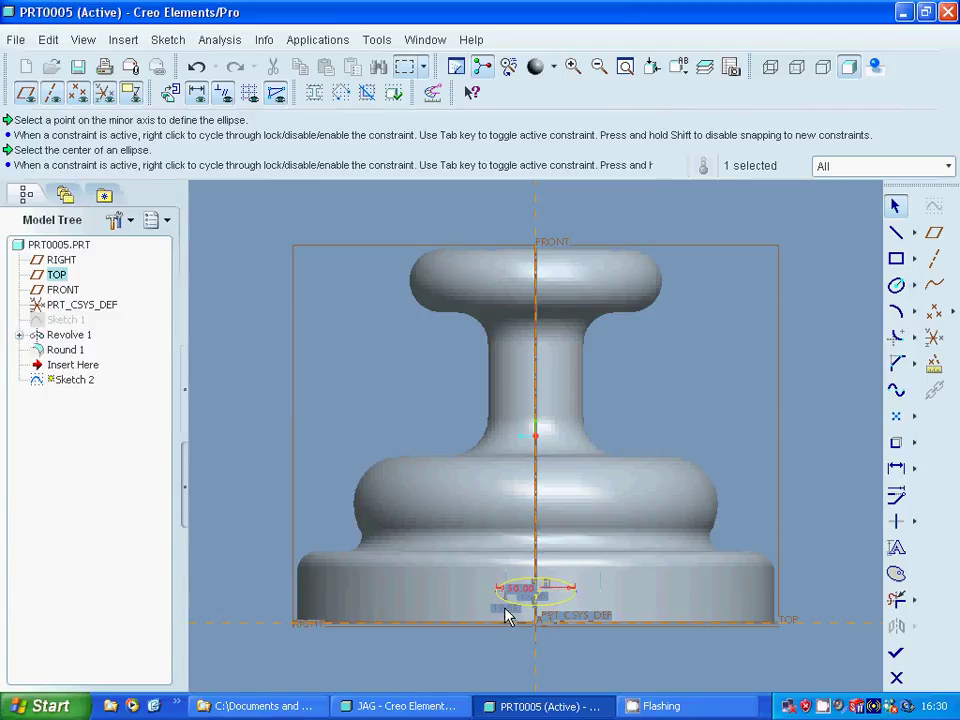
double_click(506, 612)
text(2)
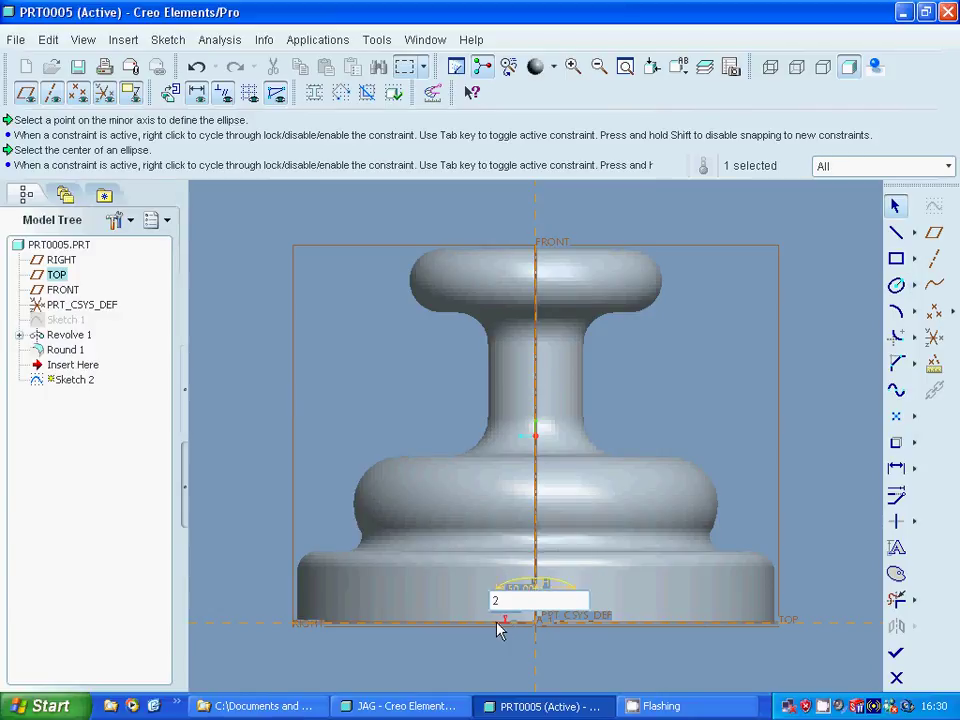
text(0)
key(Return)
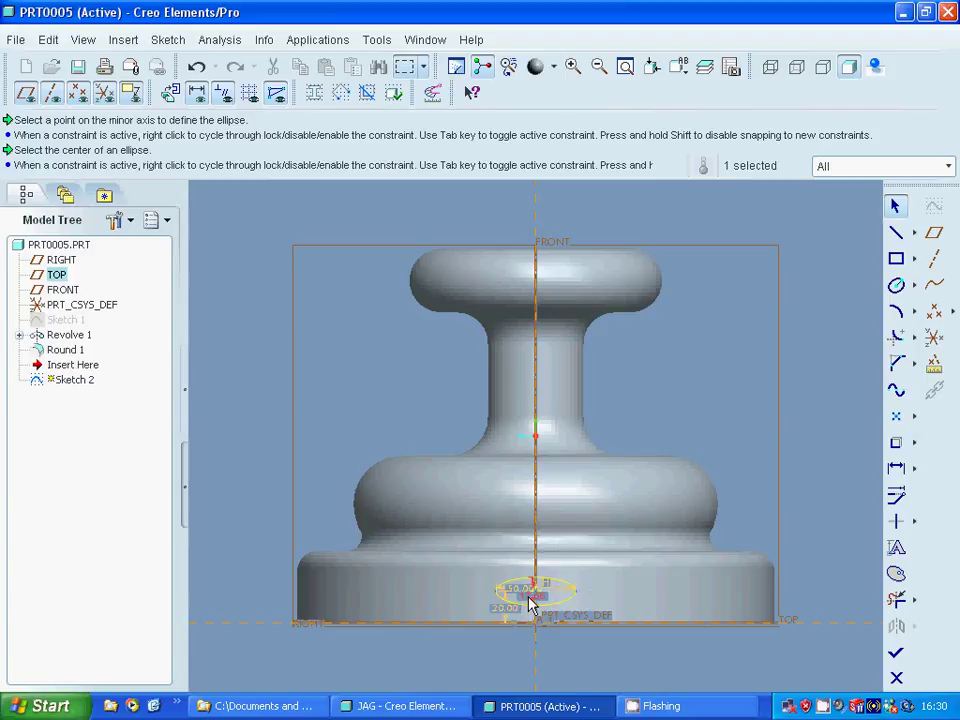
Set the ellipse's vertical axis length to 20 and complete the sketch.
double_click(530, 598)
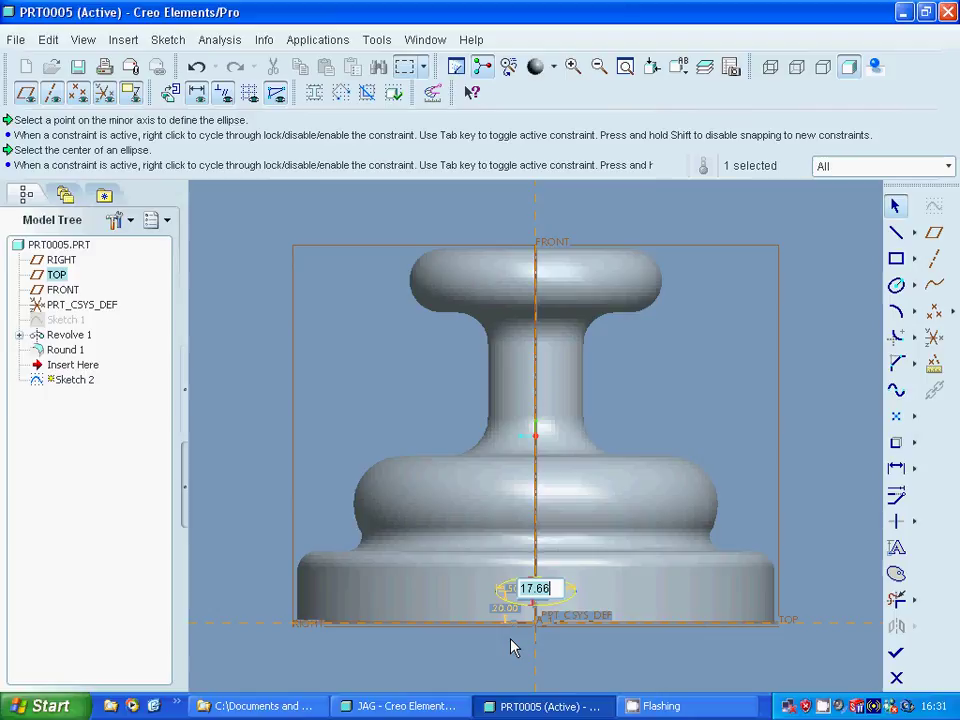
text(20)
key(Return)
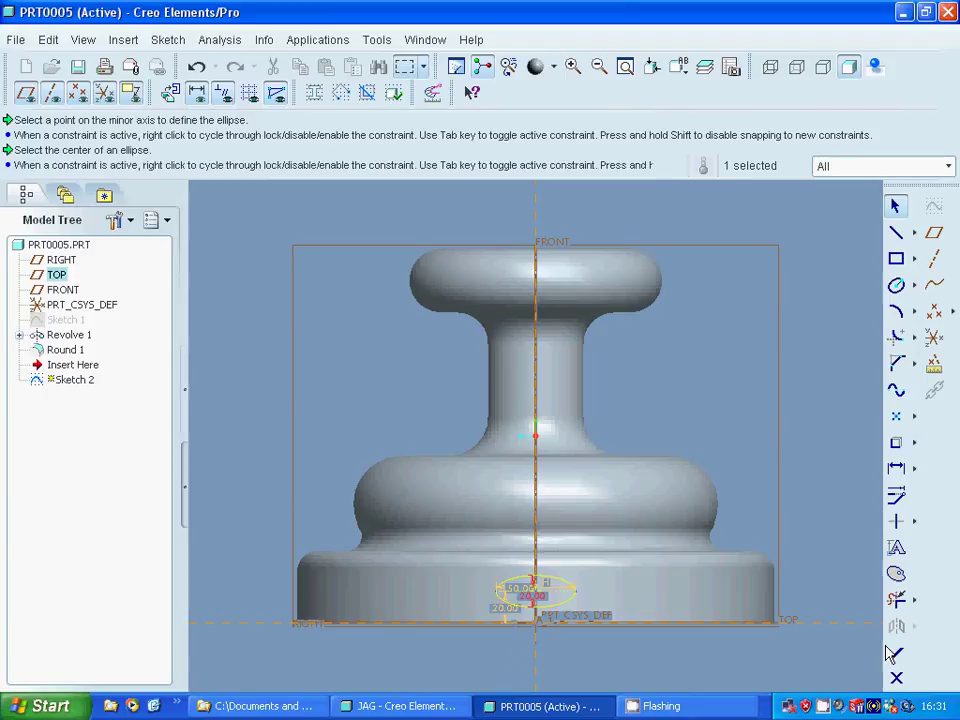
click(896, 678)
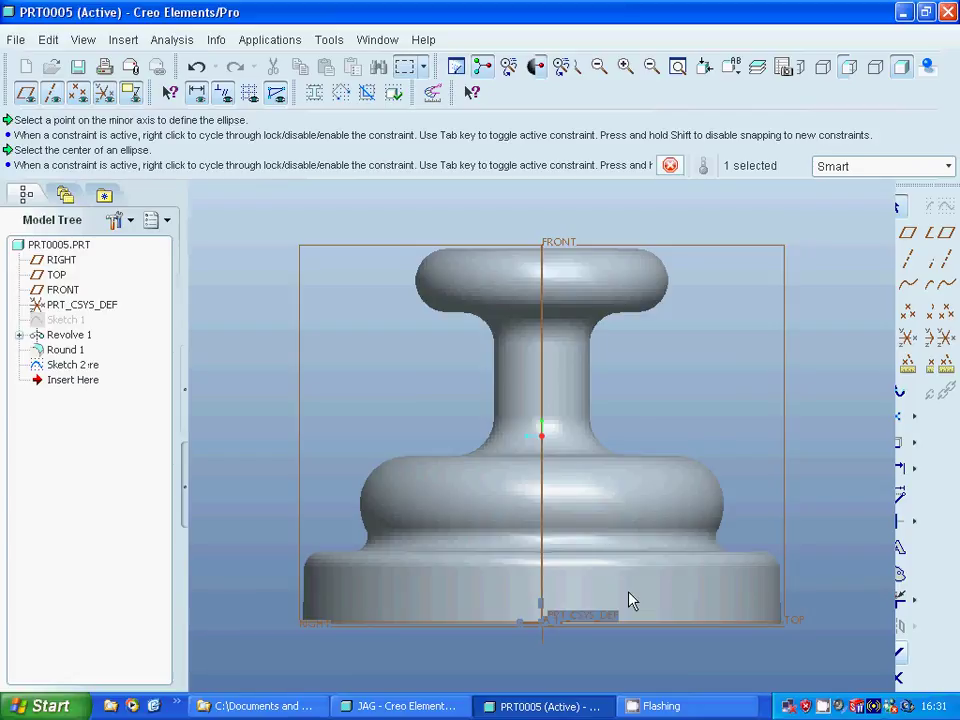
Create a datum plane offset 100 upward from the TOP datum plane.
middle_drag(630, 600, 664, 606)
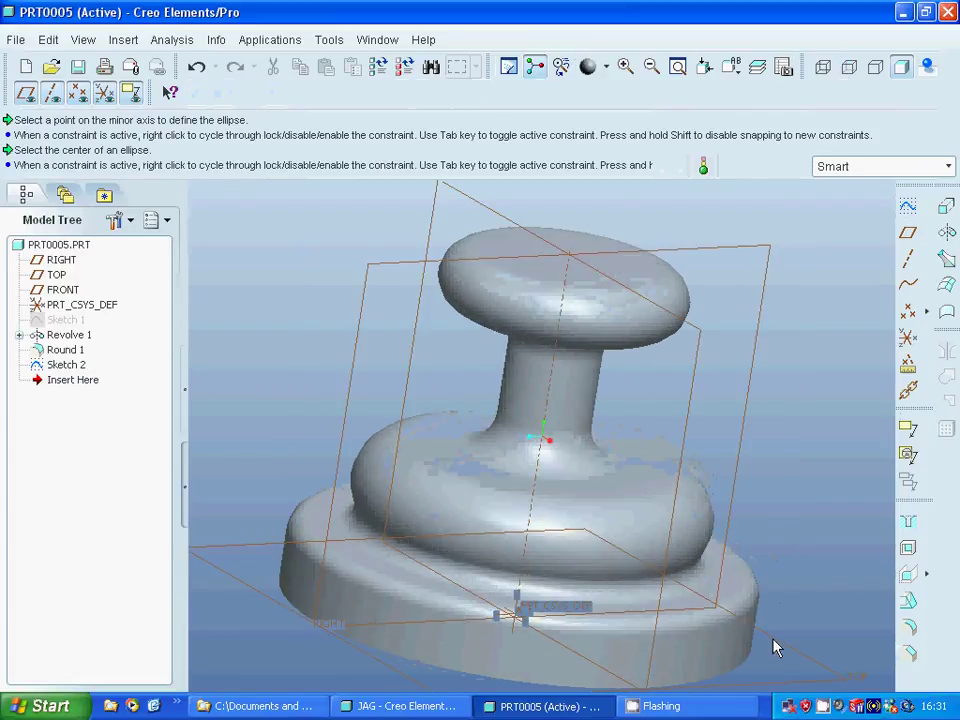
click(776, 648)
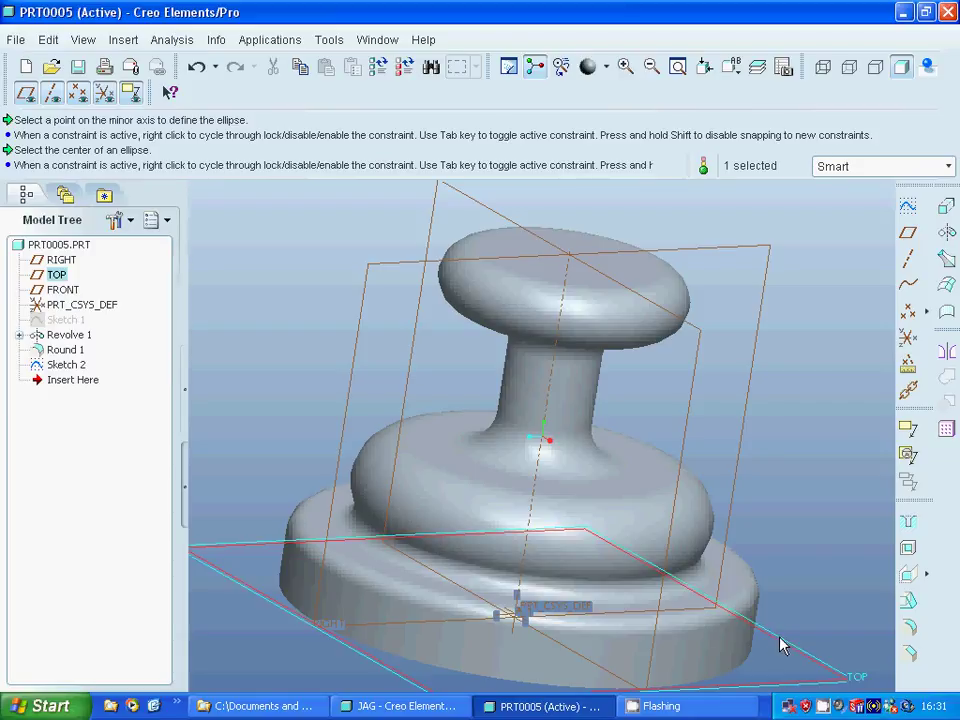
click(909, 236)
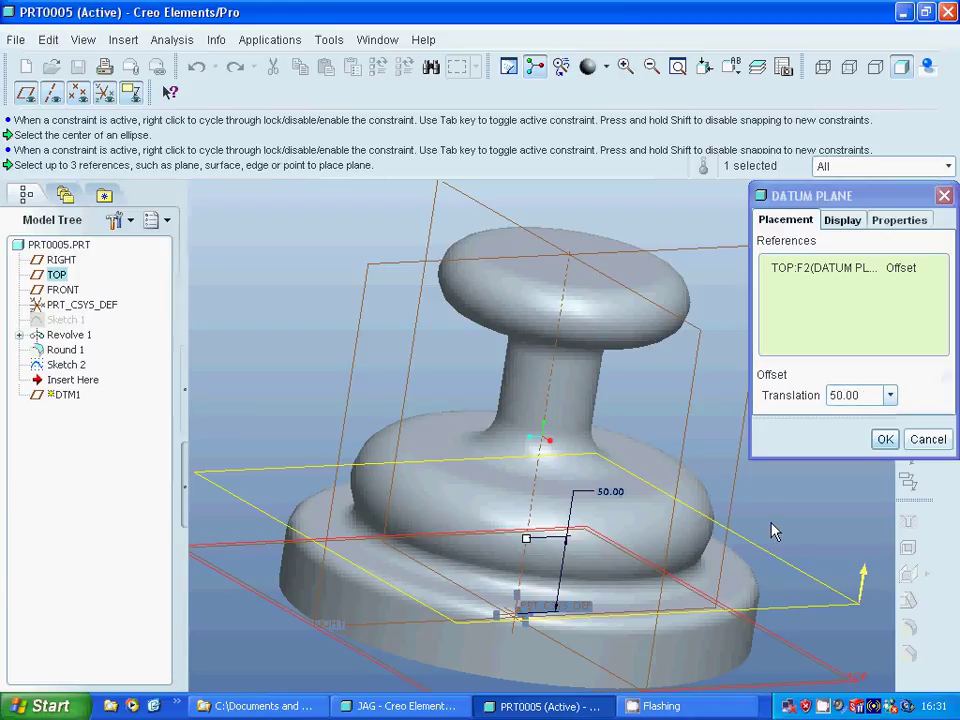
middle_drag(776, 527, 830, 500)
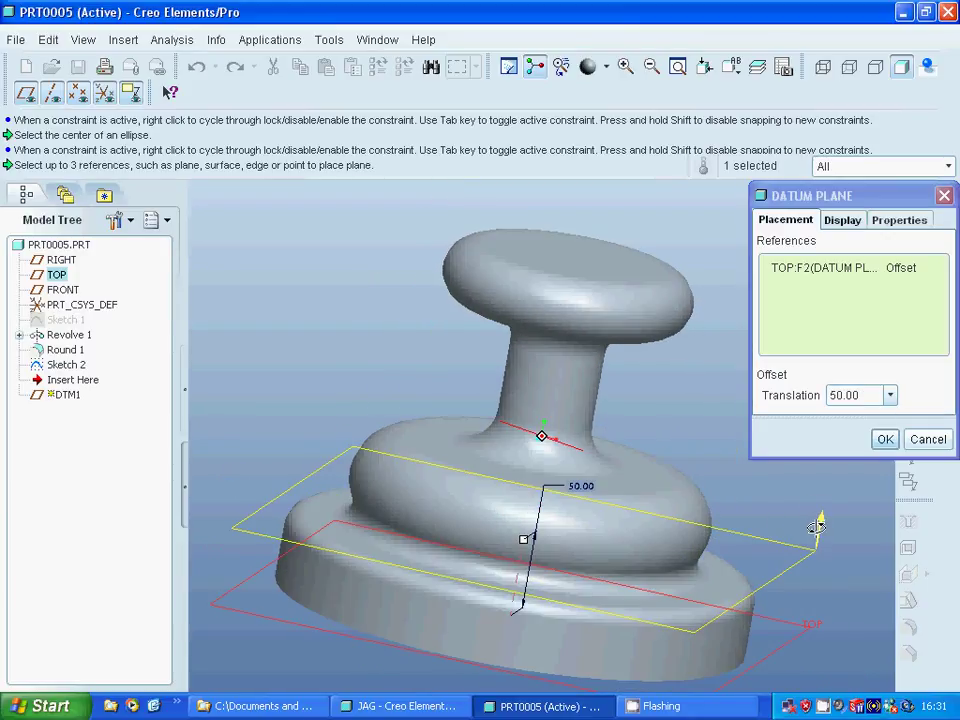
double_click(867, 389)
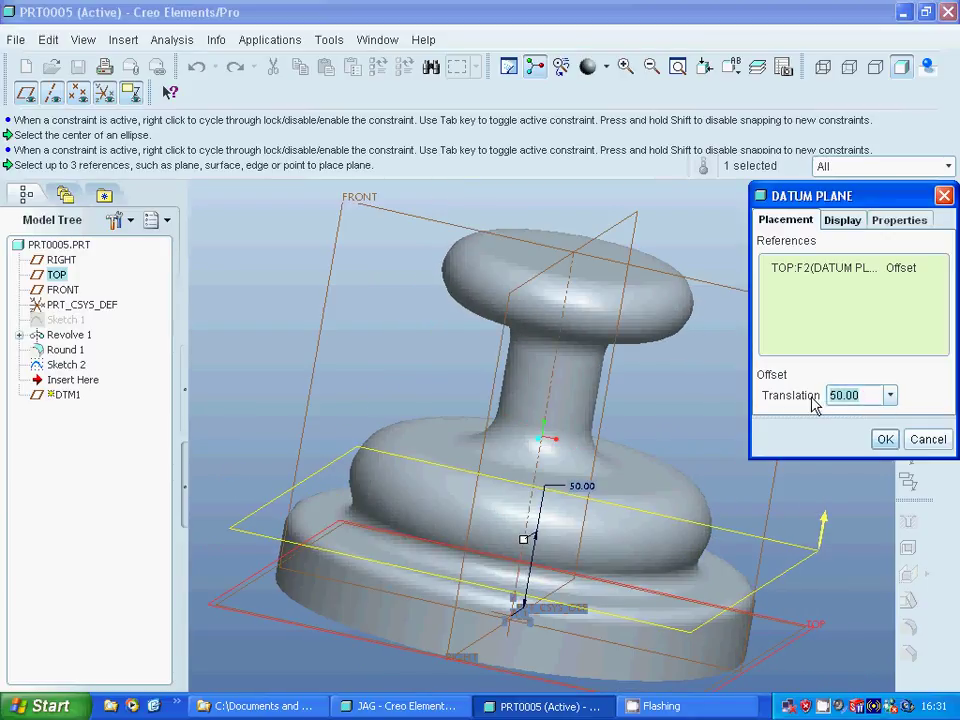
text(100)
key(Return)
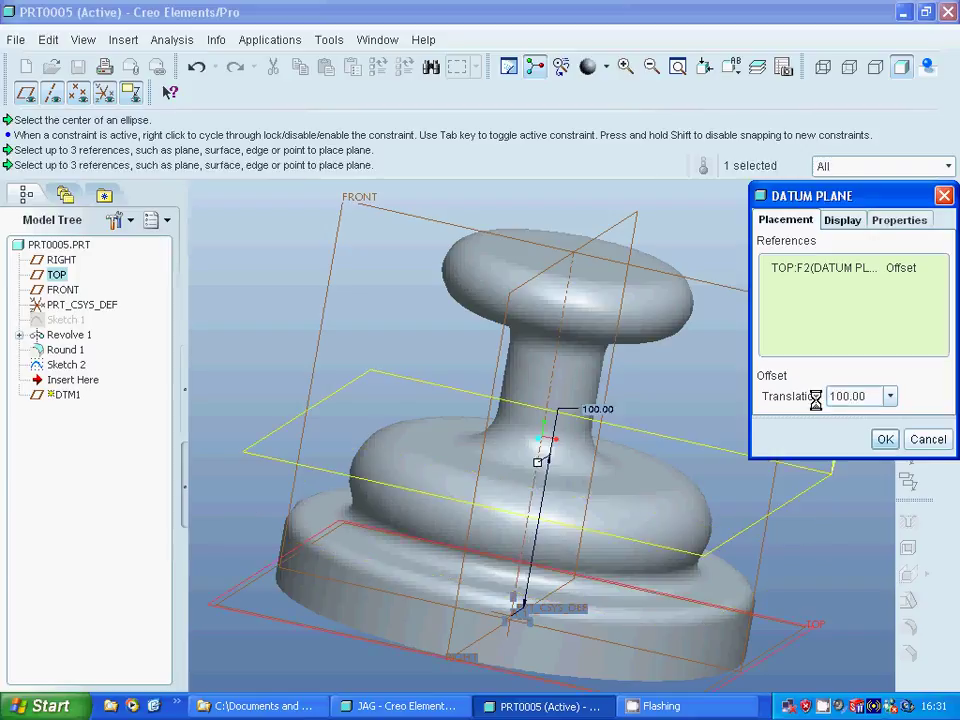
click(885, 439)
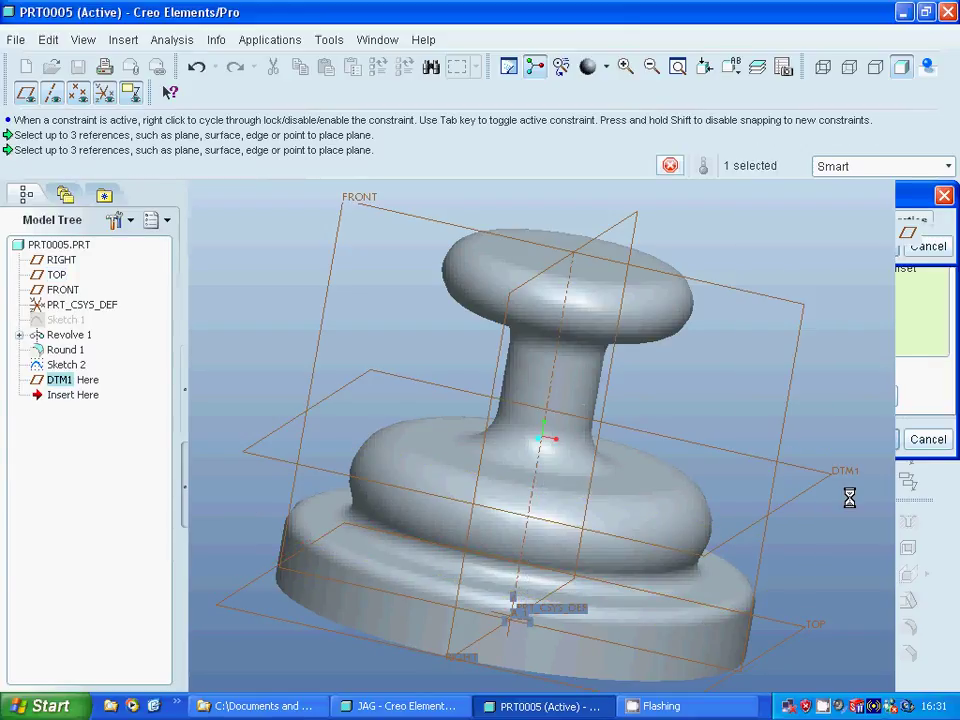
On the DTM1 plane, sketch an ellipse about 57 by 29, major axis vertical, centred on the horizontal reference about 108 right of the revolve axis.
click(908, 205)
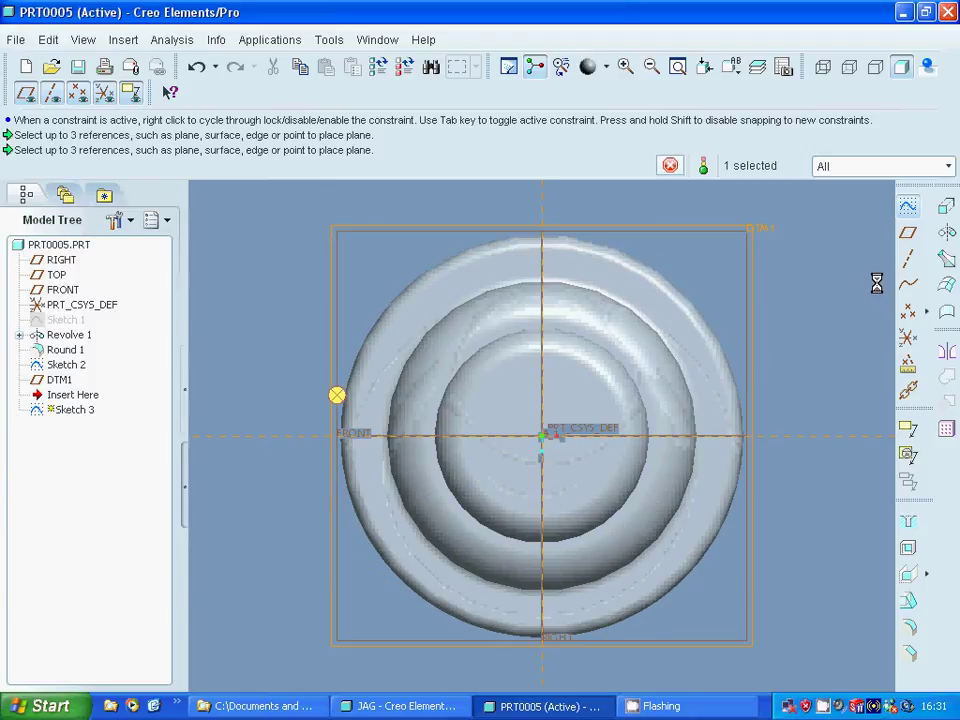
click(868, 427)
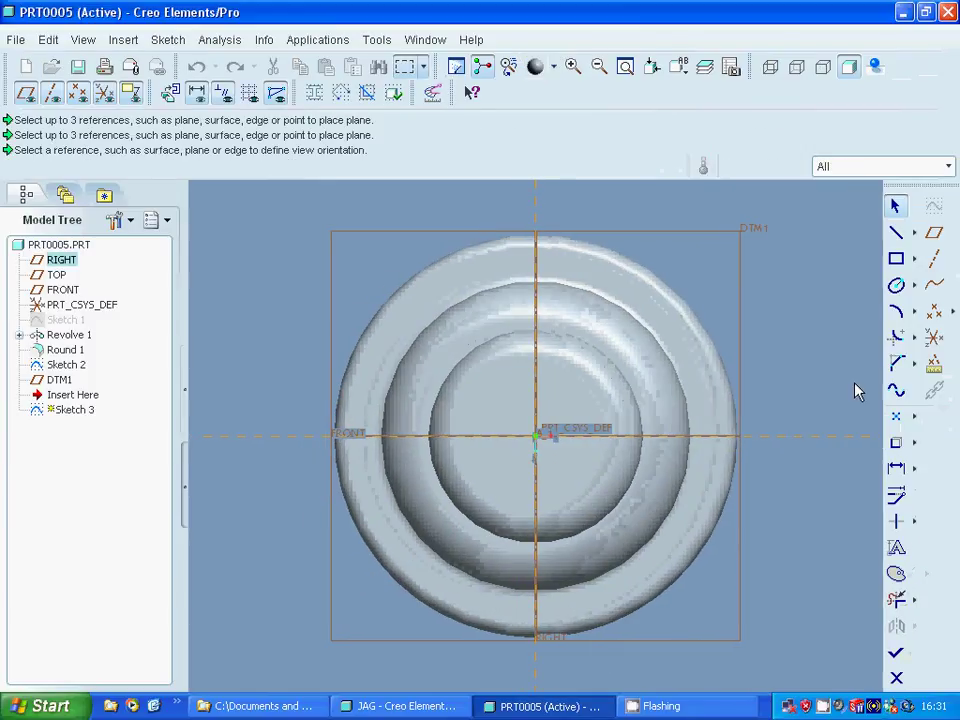
click(895, 287)
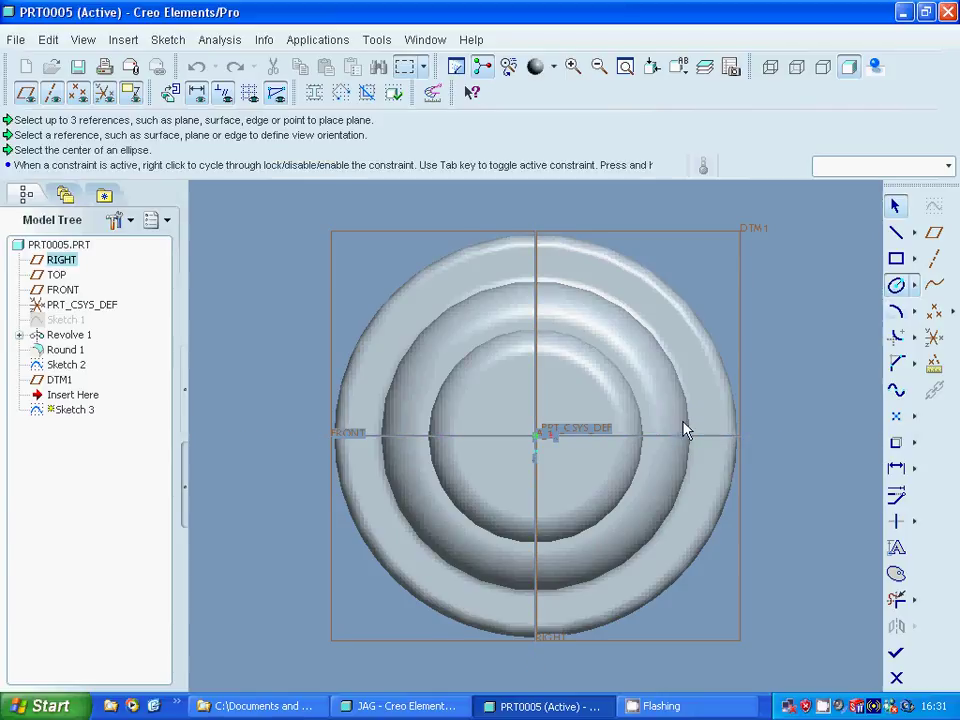
click(680, 436)
click(680, 404)
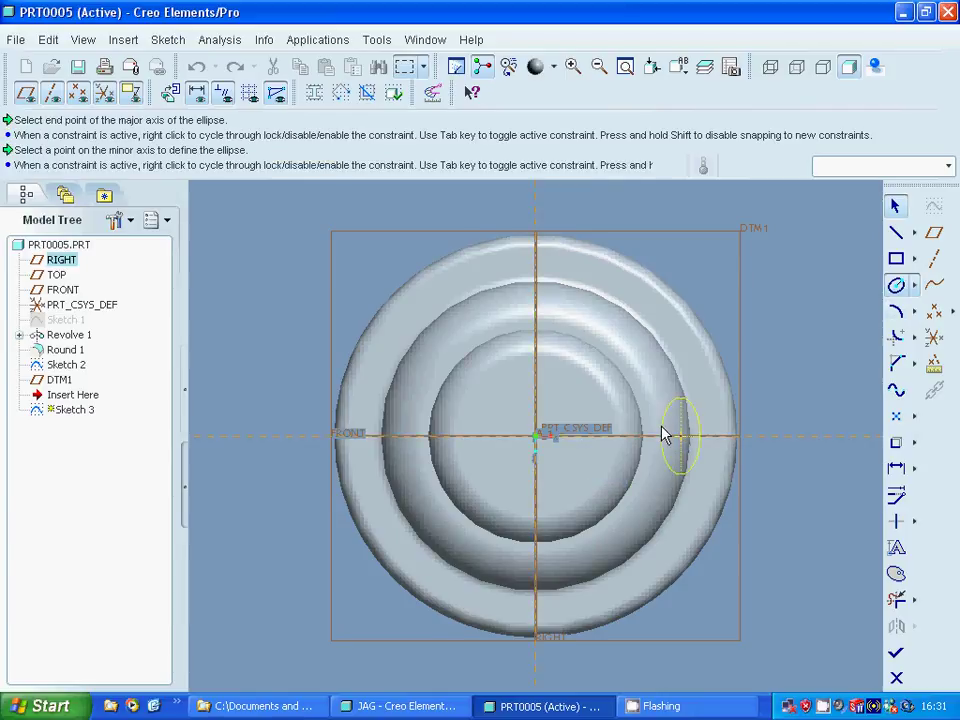
click(660, 435)
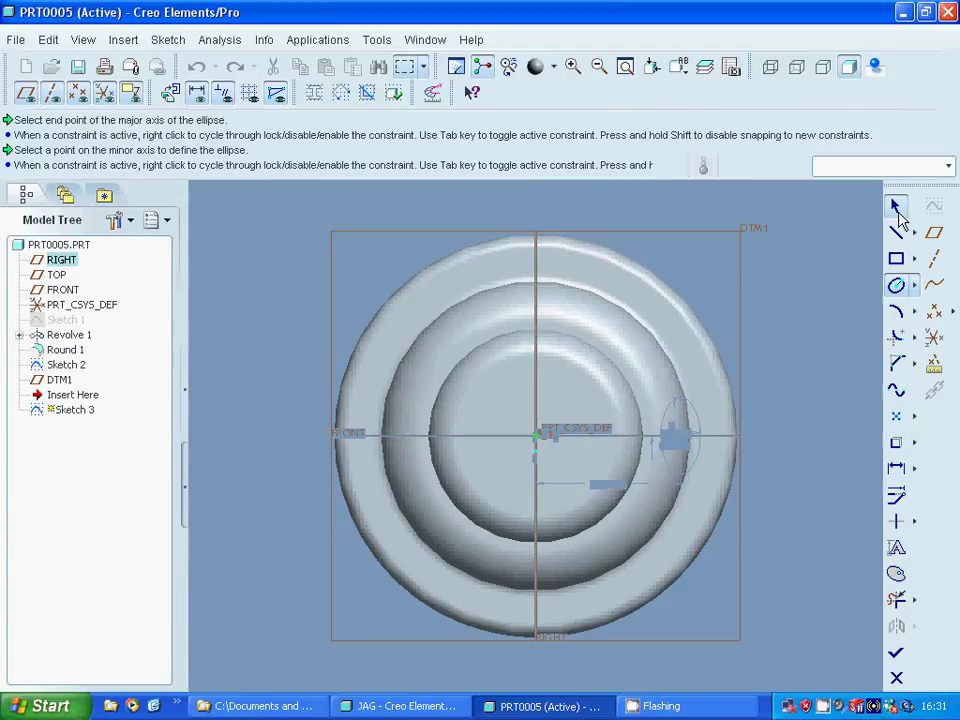
middle_click(762, 380)
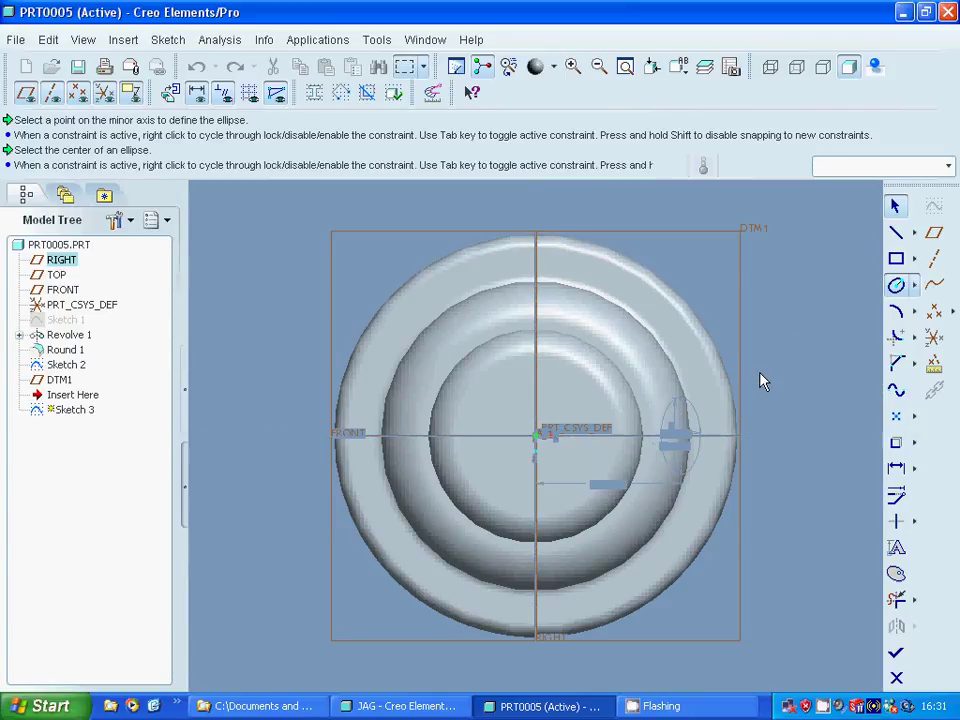
Set the ellipse's major axis to 50 and minor axis to 20, and complete the sketch.
double_click(671, 450)
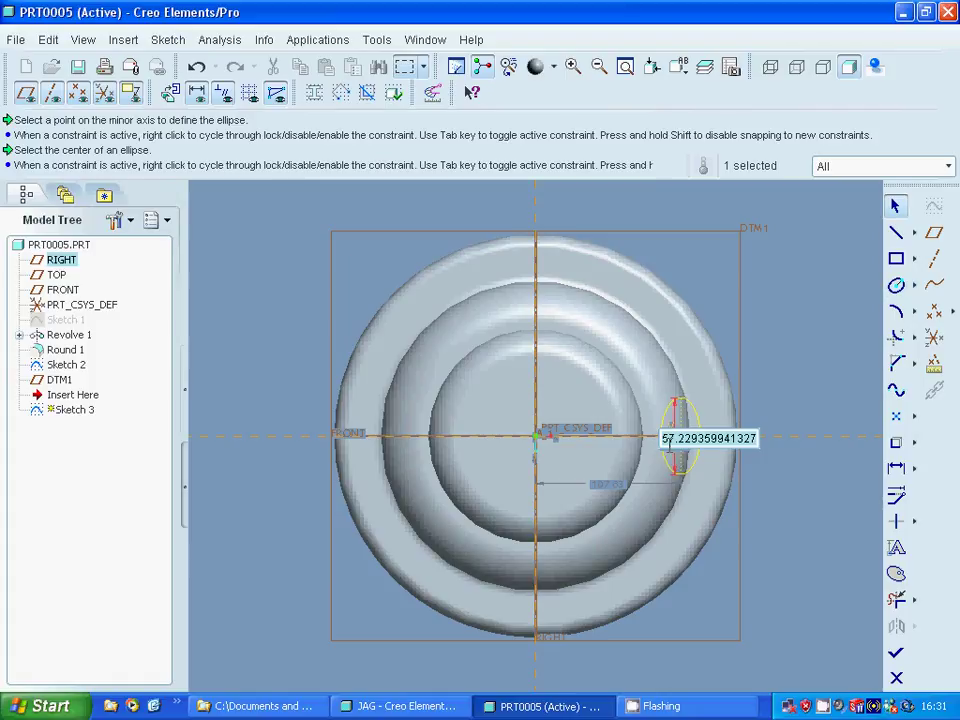
text(50)
key(Return)
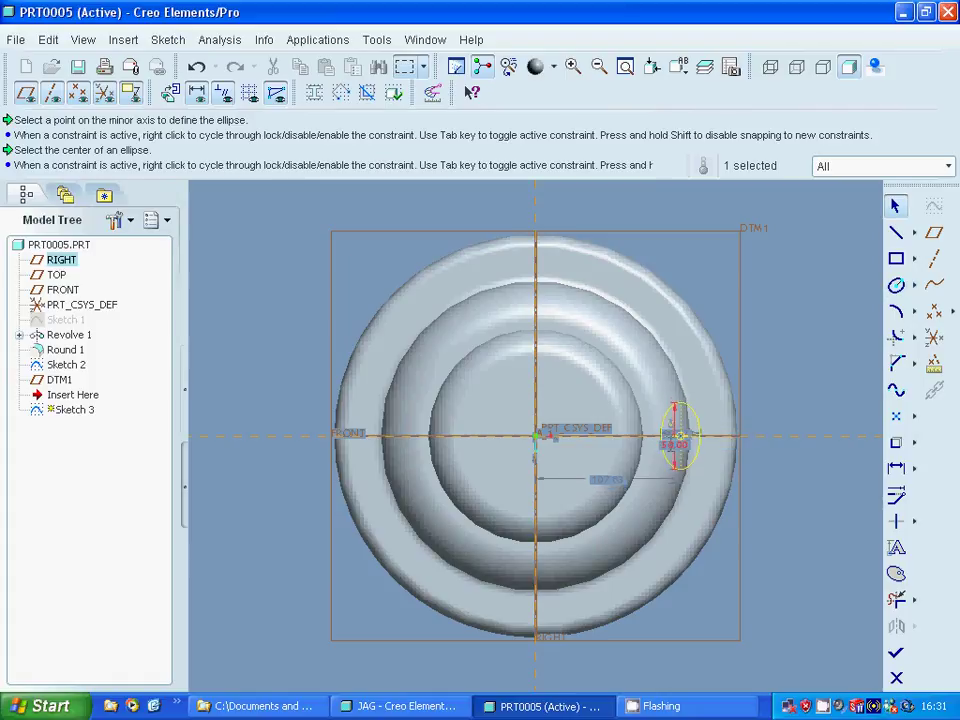
click(672, 440)
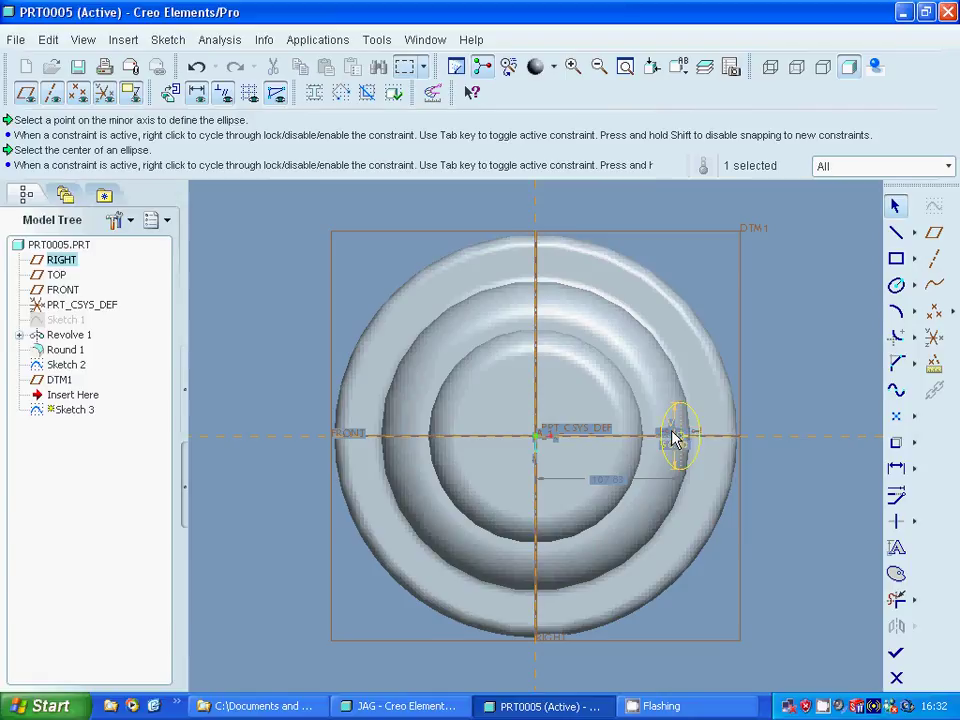
double_click(675, 440)
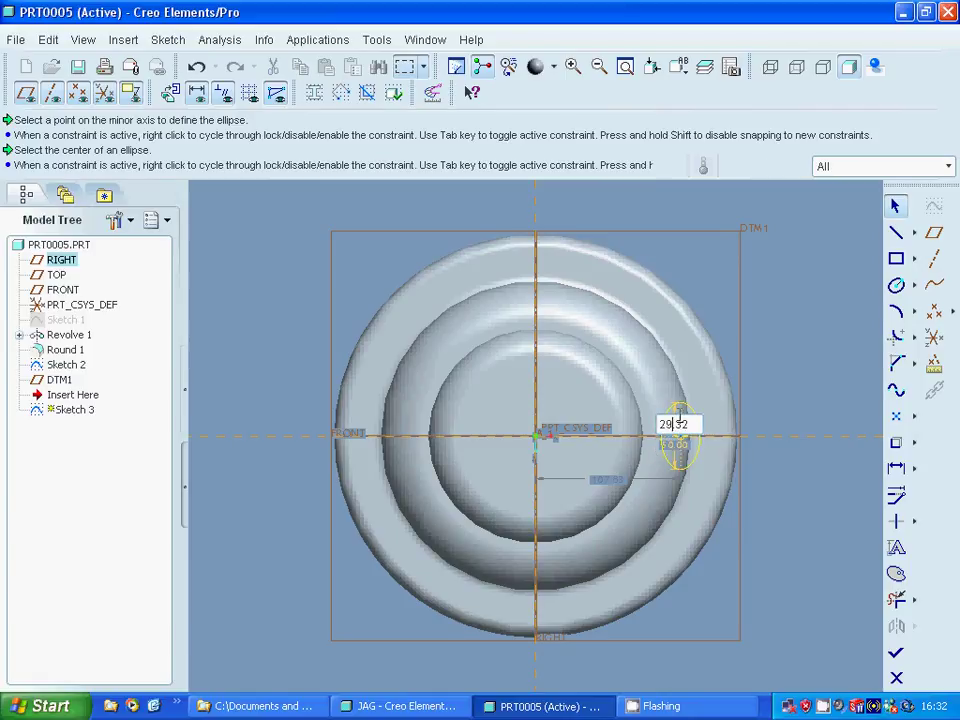
double_click(655, 425)
text(20)
key(Return)
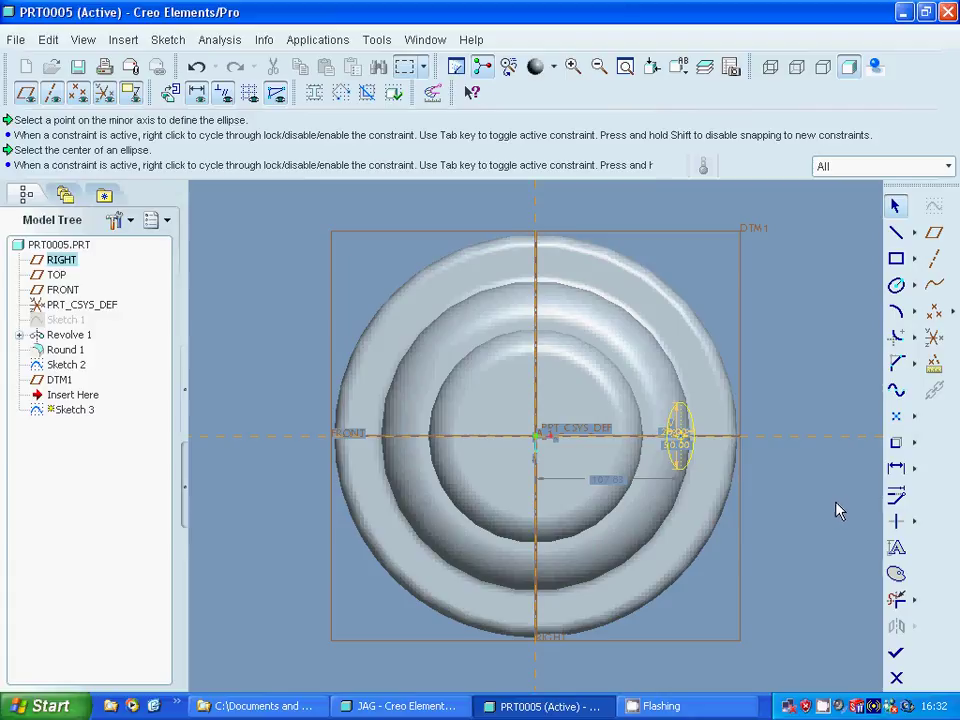
click(901, 656)
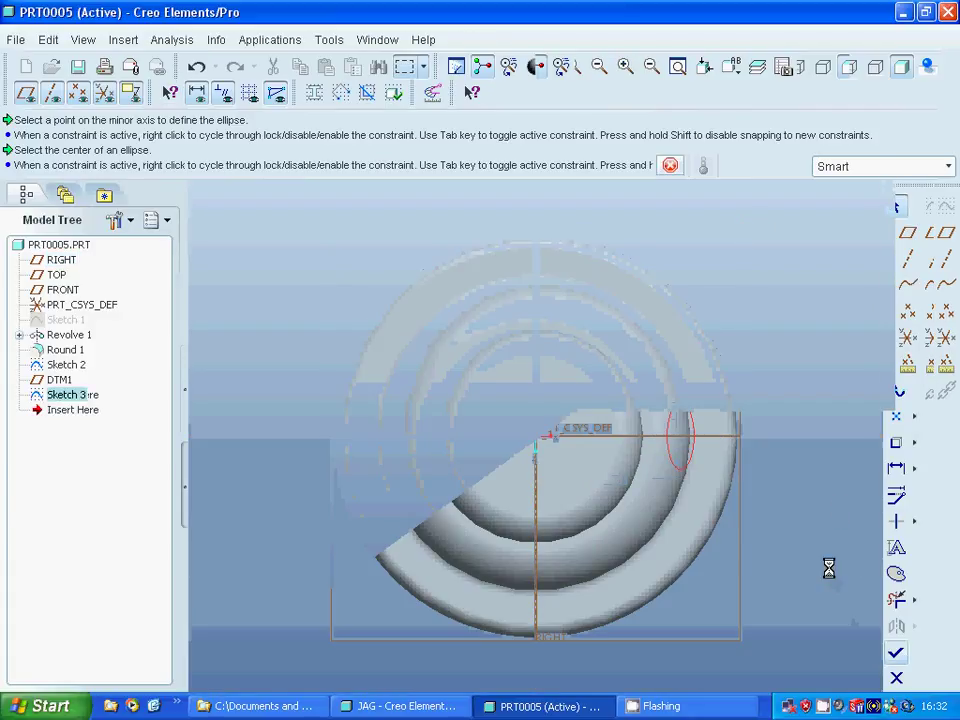
click(818, 525)
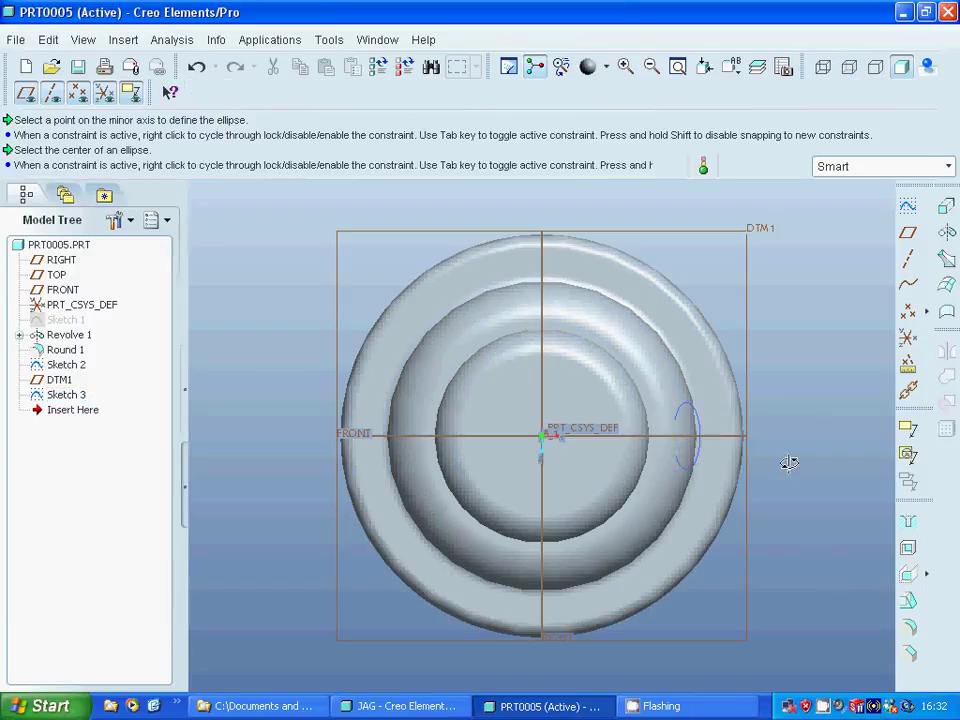
mouse_move(789, 461)
middle_down()
mouse_move(797, 429)
mouse_move(797, 439)
middle_up()
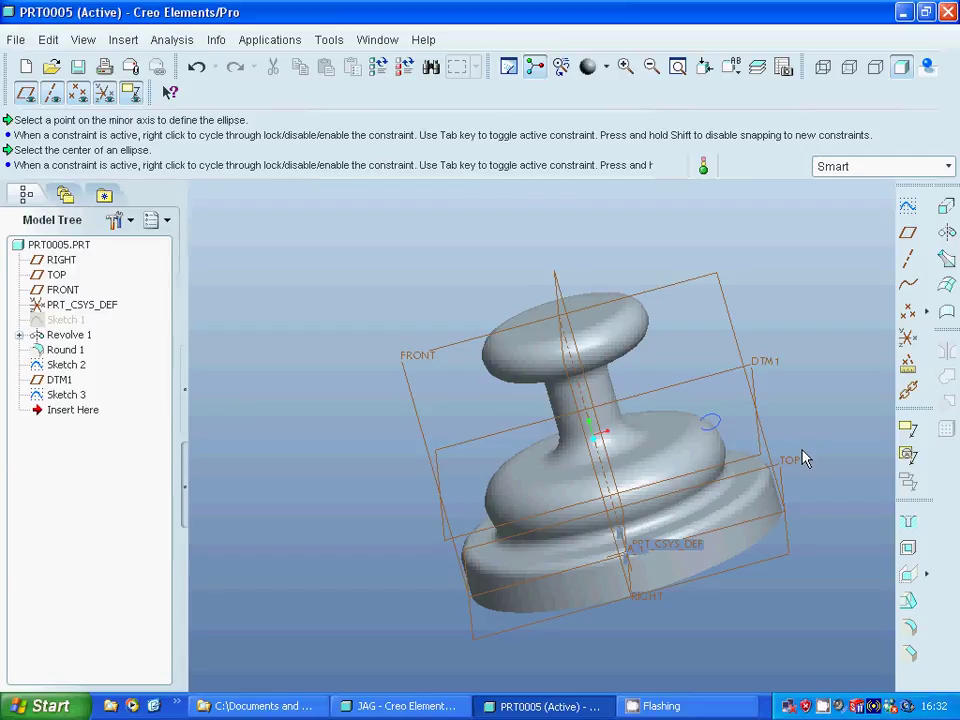
Reopen Sketch 3 for editing and set the ellipse centre's distance from the vertical reference to 120.
right_click(75, 395)
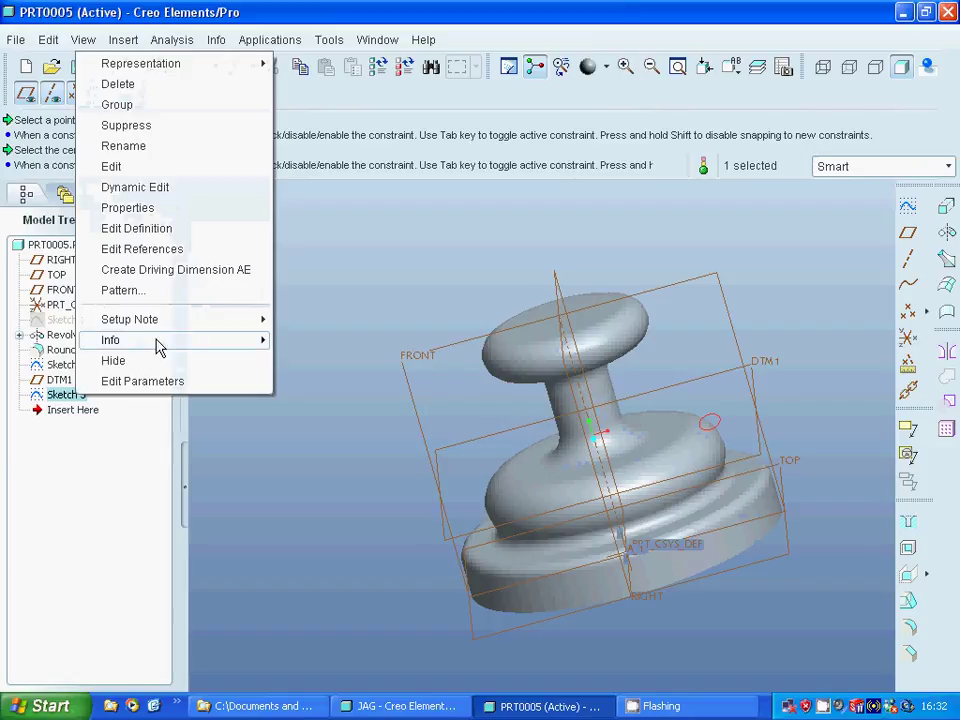
click(140, 228)
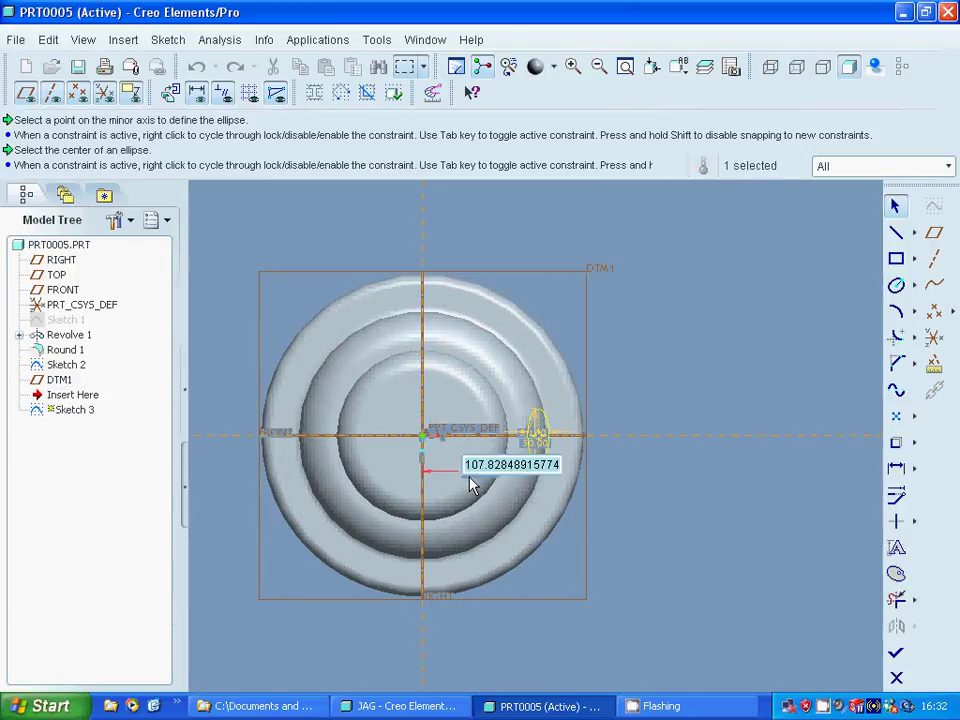
text(12)
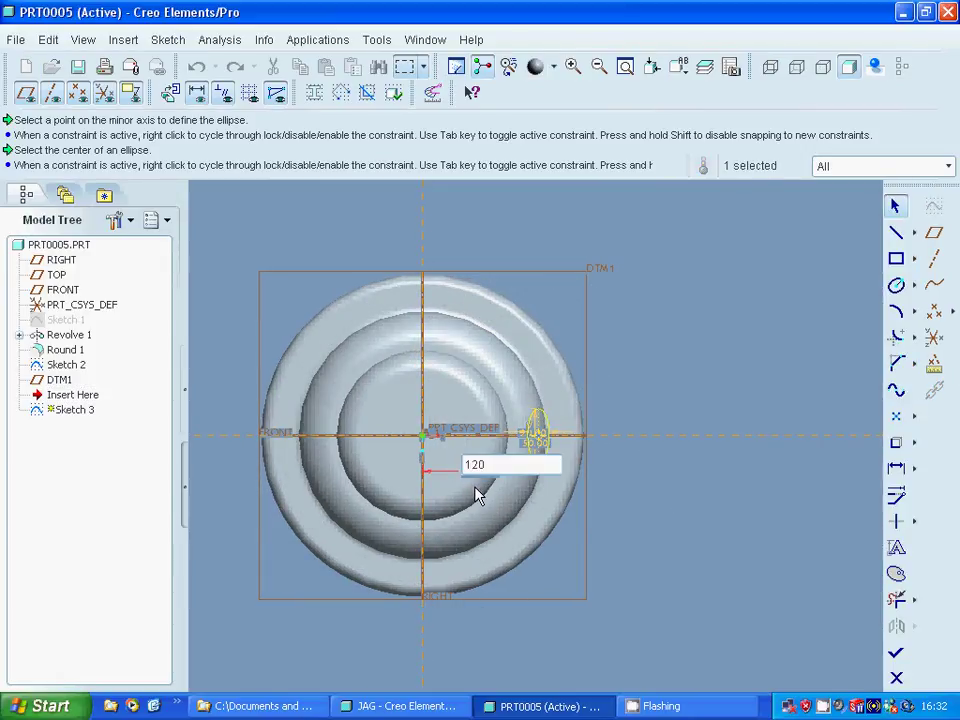
text(0)
key(Return)
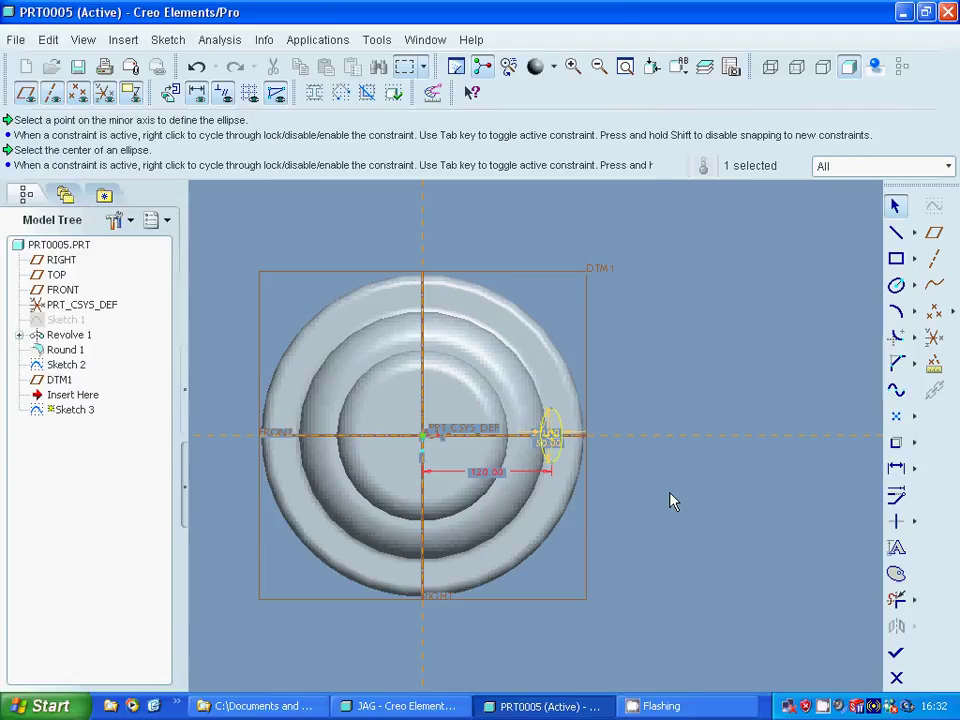
middle_drag(672, 500, 645, 387)
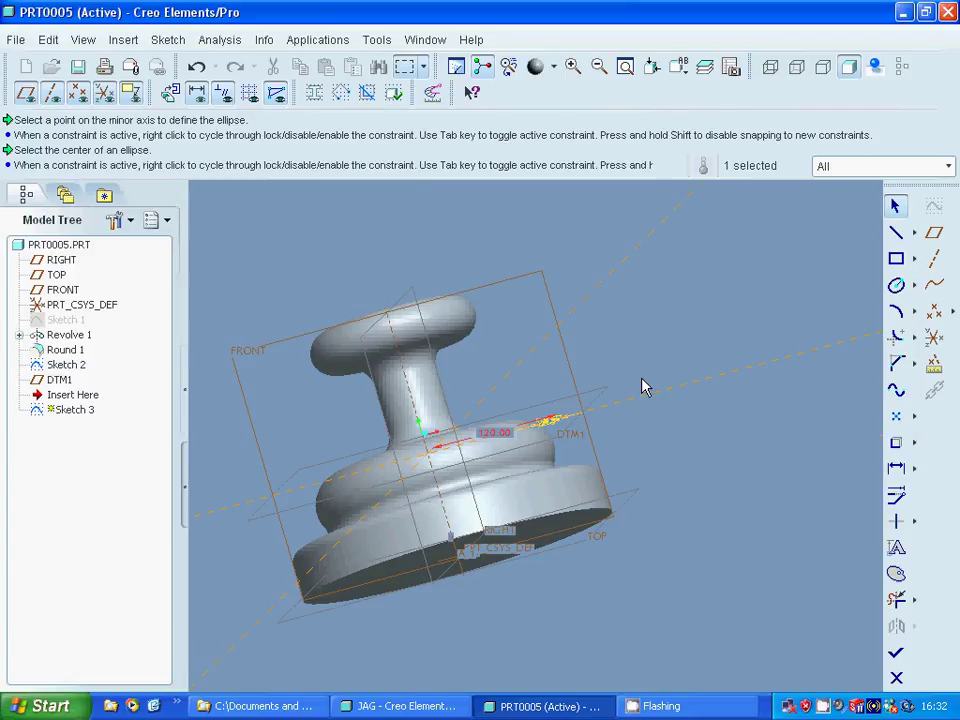
Complete Sketch 3 and sketch a vertical ellipse about 31 wide on DTM1, centred on the horizontal reference about 203 right of the revolve axis.
click(896, 655)
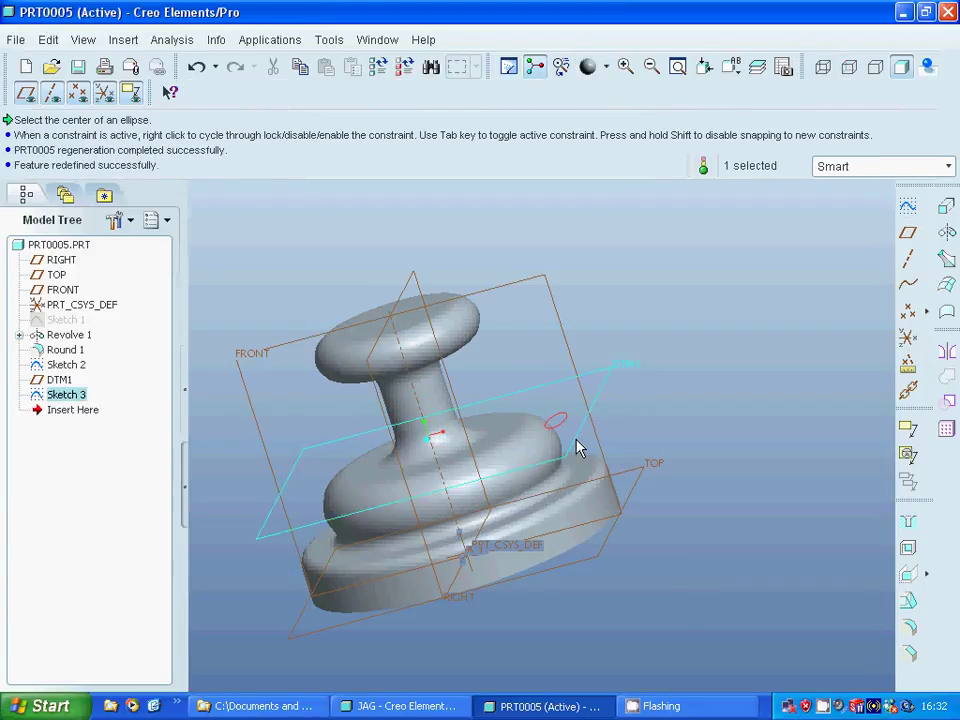
click(578, 448)
click(907, 205)
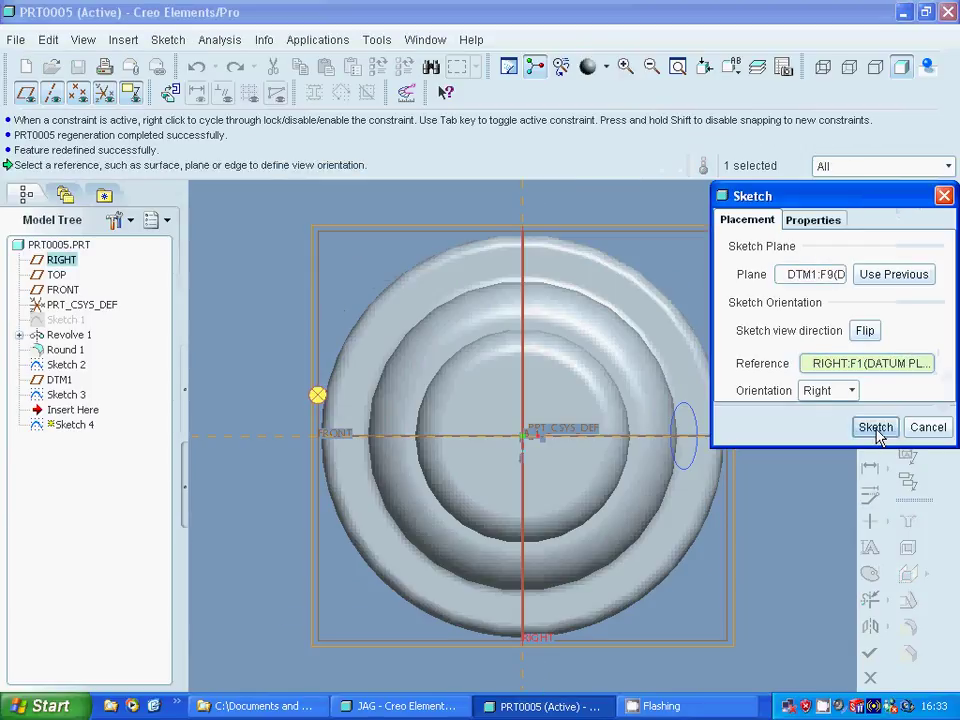
middle_click(770, 477)
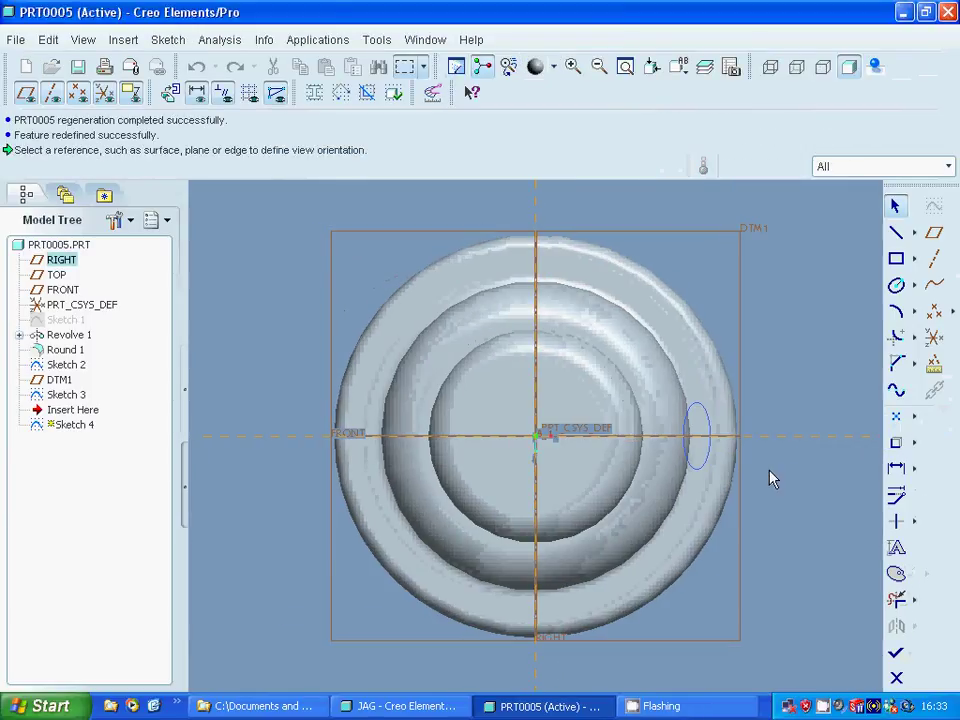
click(896, 285)
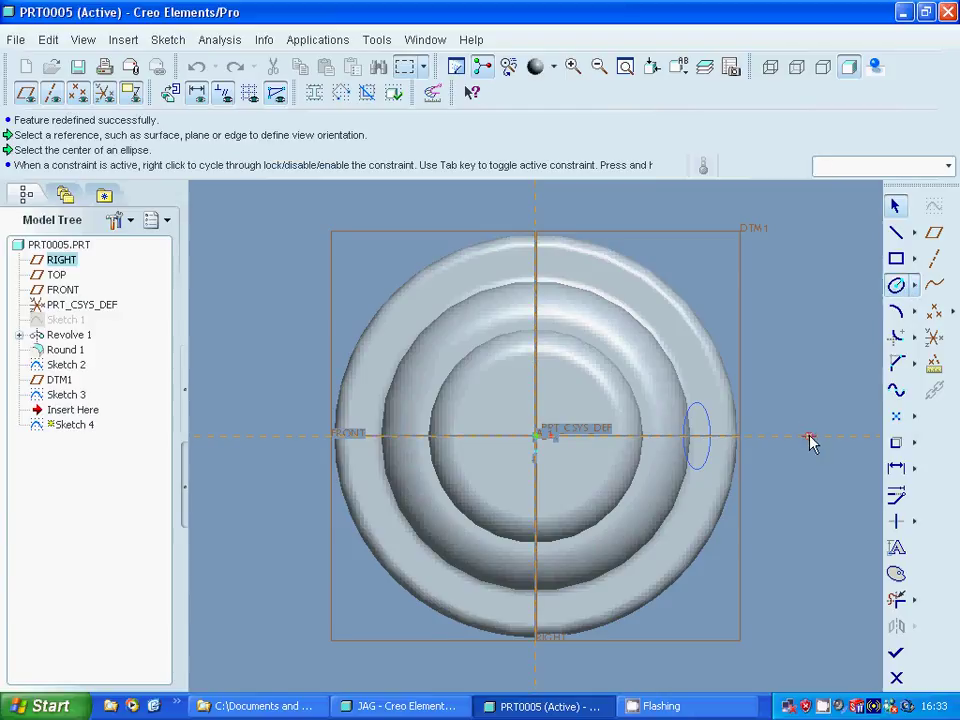
click(809, 437)
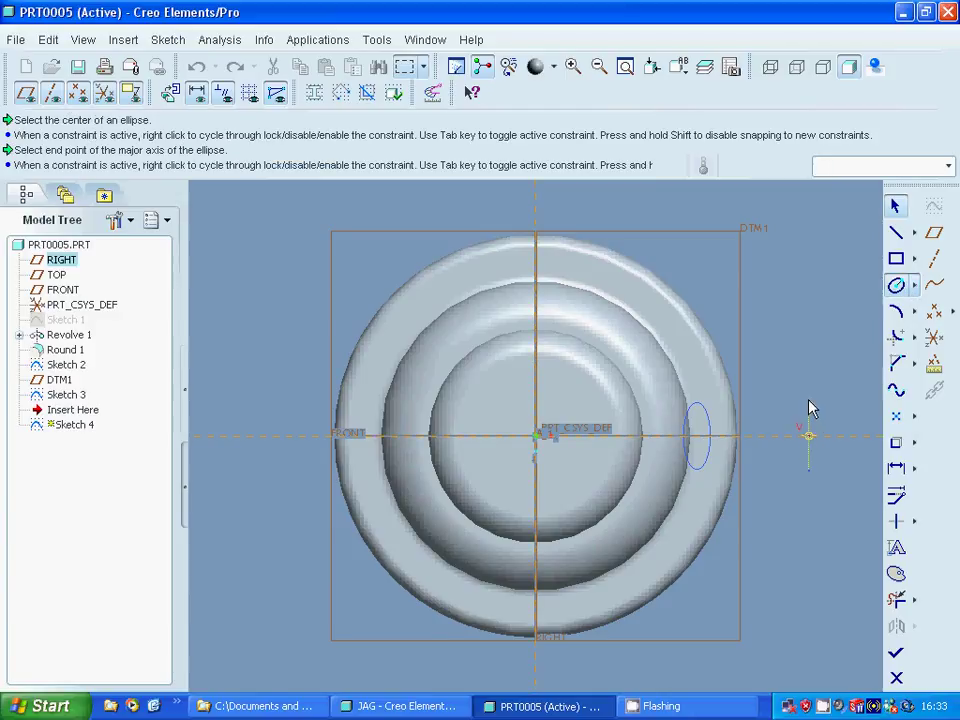
click(806, 410)
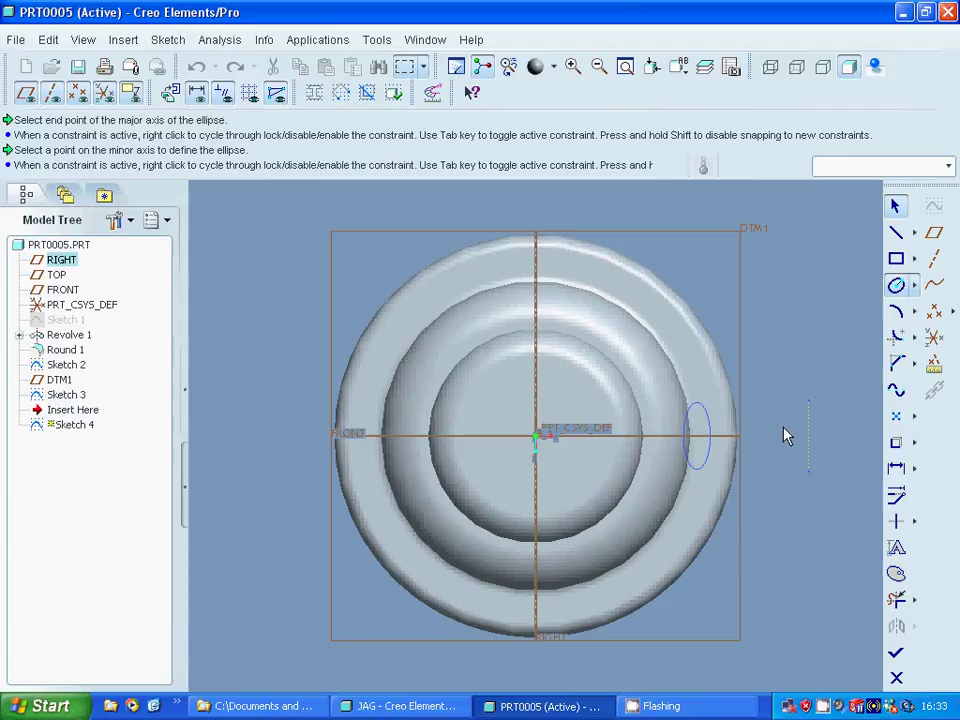
click(788, 440)
click(788, 347)
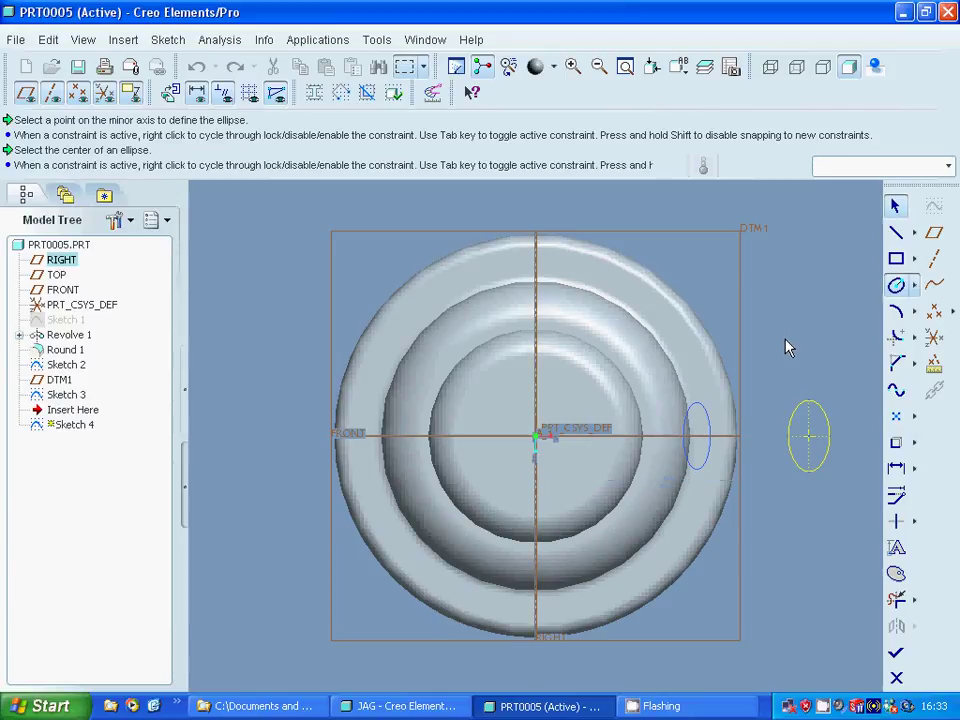
Set the new ellipse's major axis to 50 and its minor axis to 30.
double_click(800, 452)
text(45)
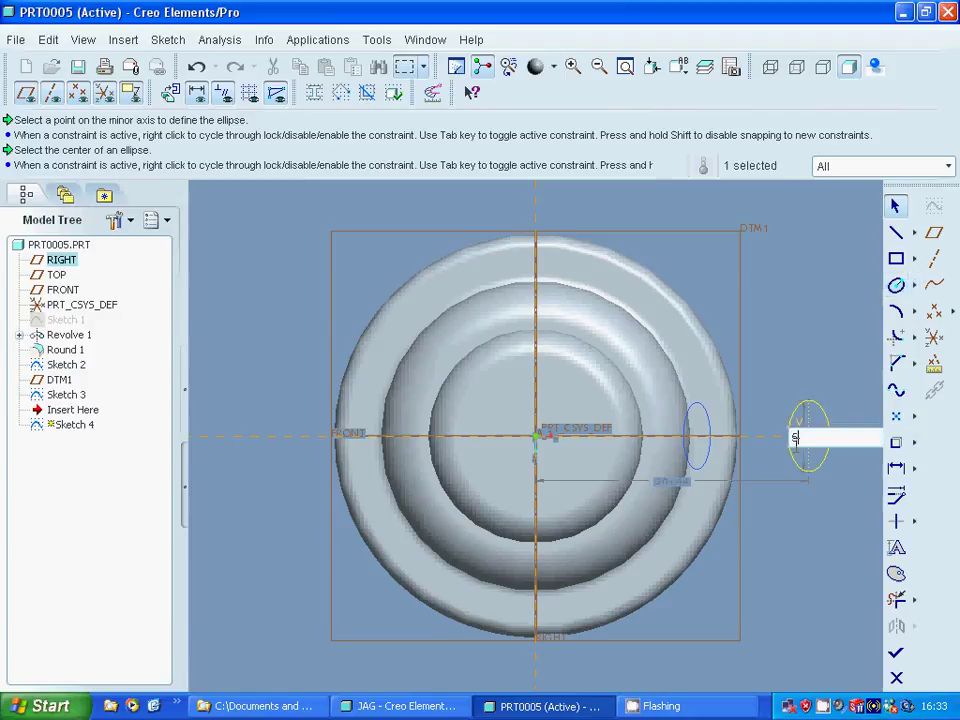
key(Return)
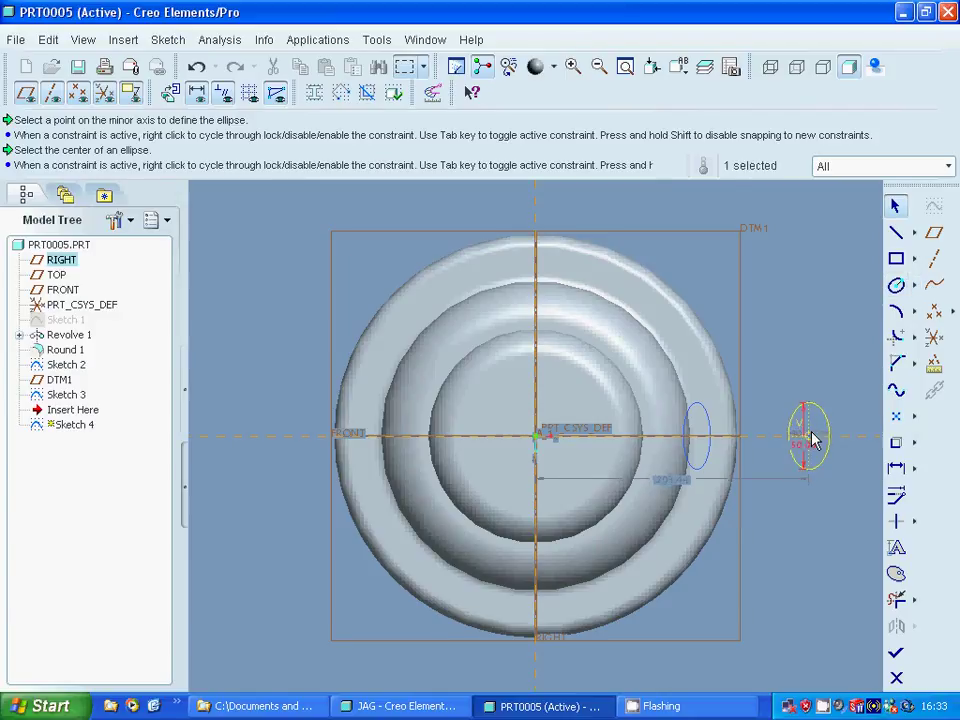
double_click(810, 430)
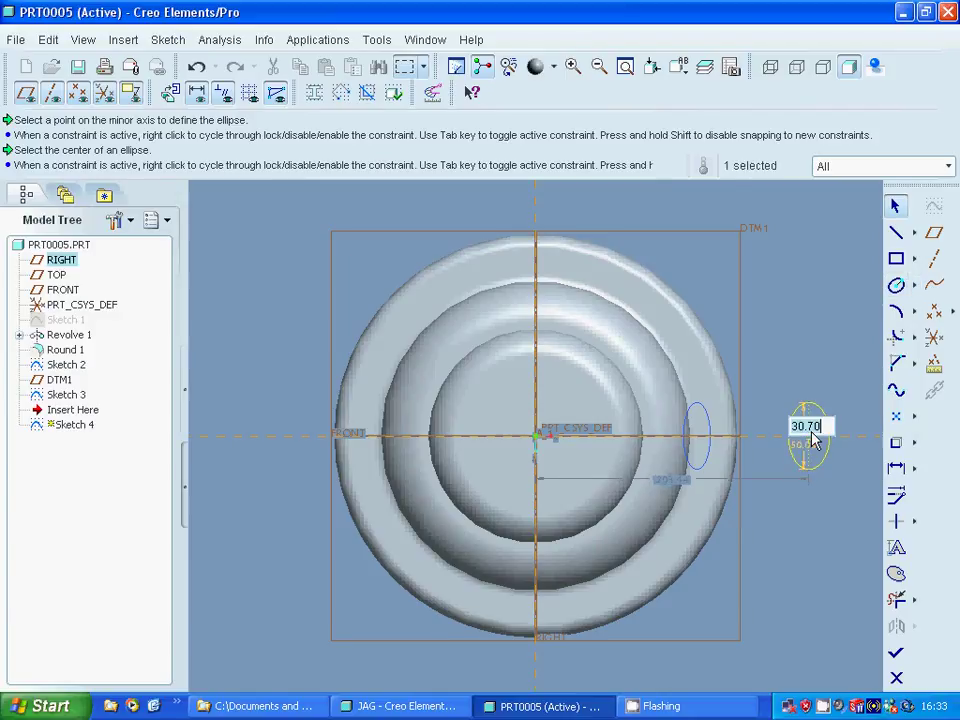
text(39540)
key(Return)
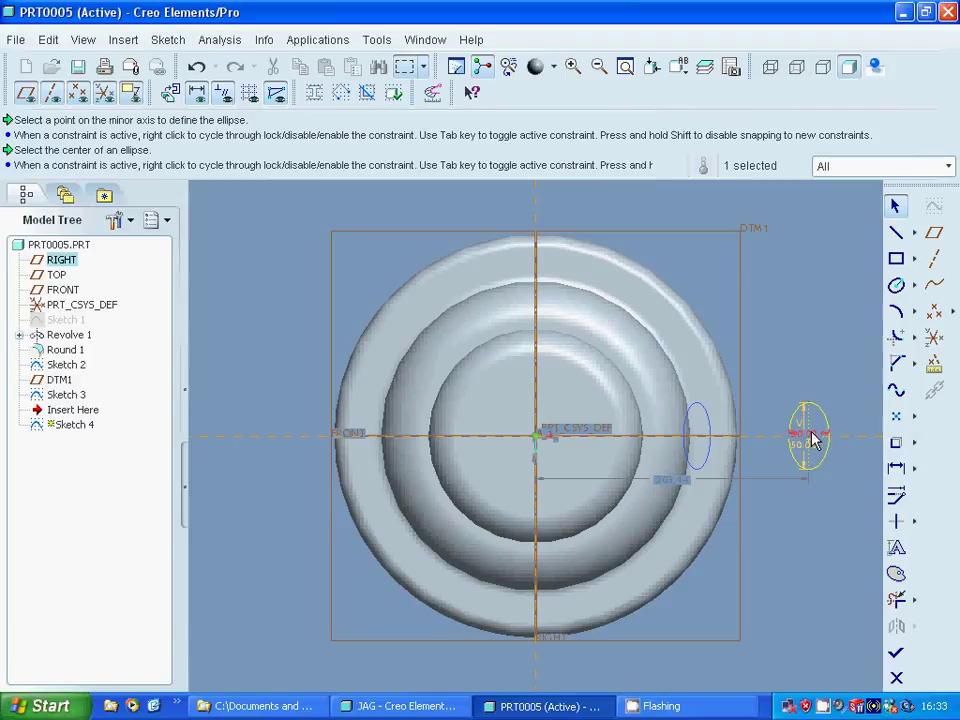
Set the ellipse centre's distance from the vertical reference to 200 and its minor axis to 20, and complete the sketch.
double_click(678, 487)
text(200)
key(Return)
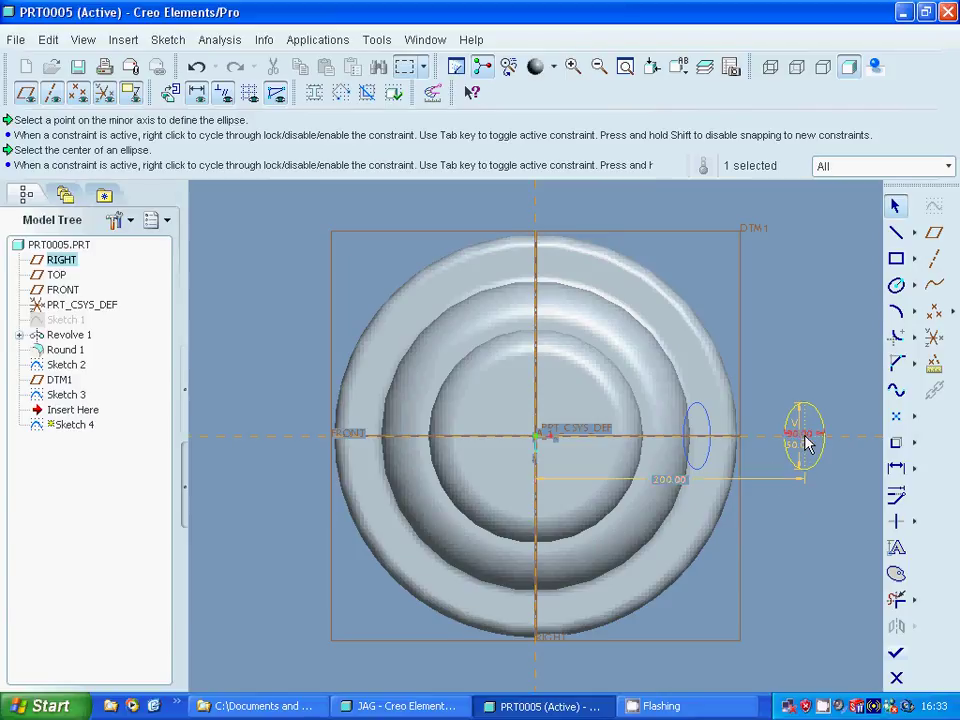
double_click(806, 436)
text(2)
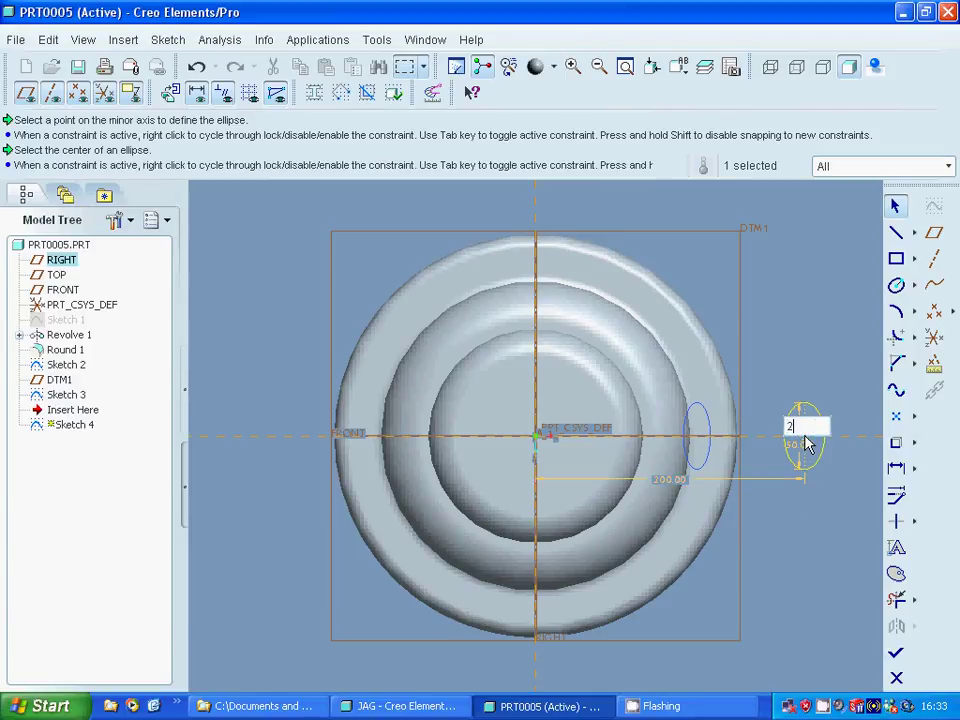
text(0)
key(Return)
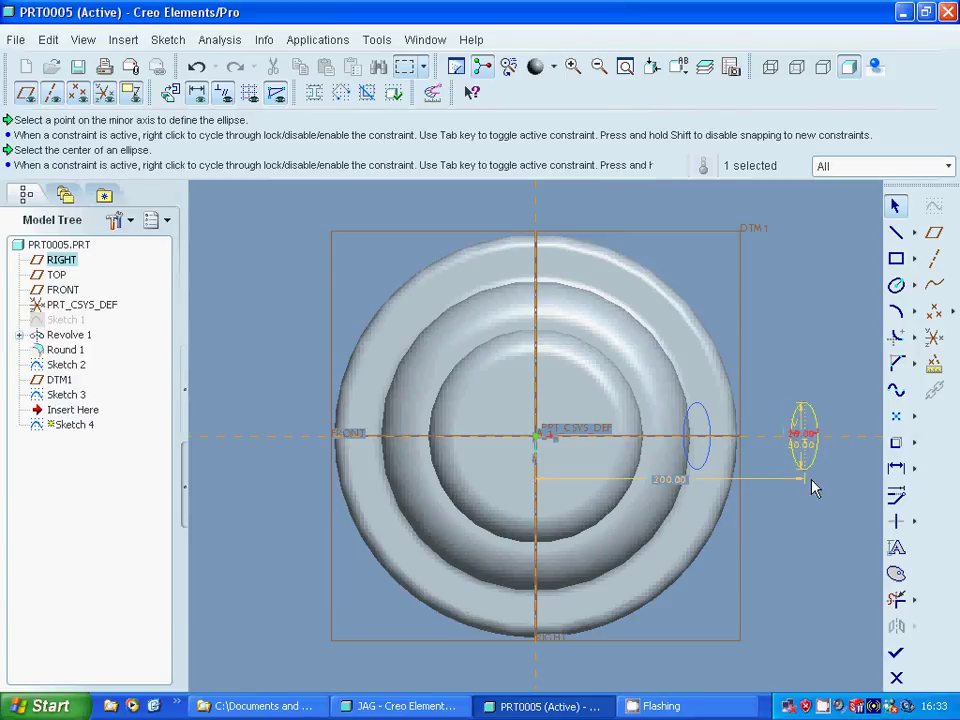
click(896, 652)
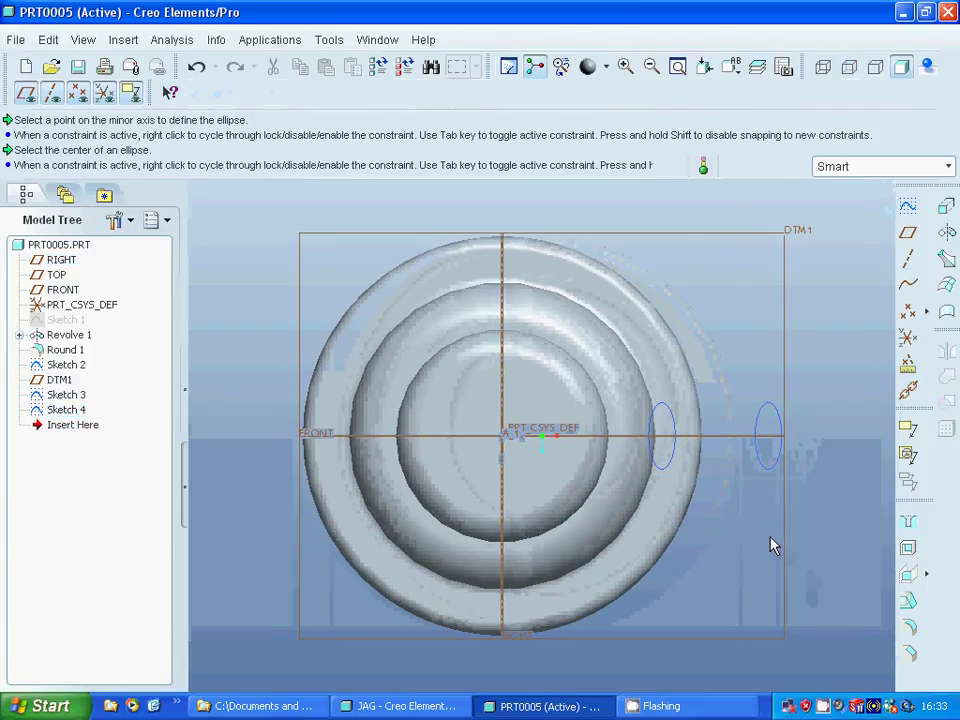
Start a new sketch on the FRONT plane, with the RIGHT plane as the reference oriented right.
middle_drag(771, 542, 730, 486)
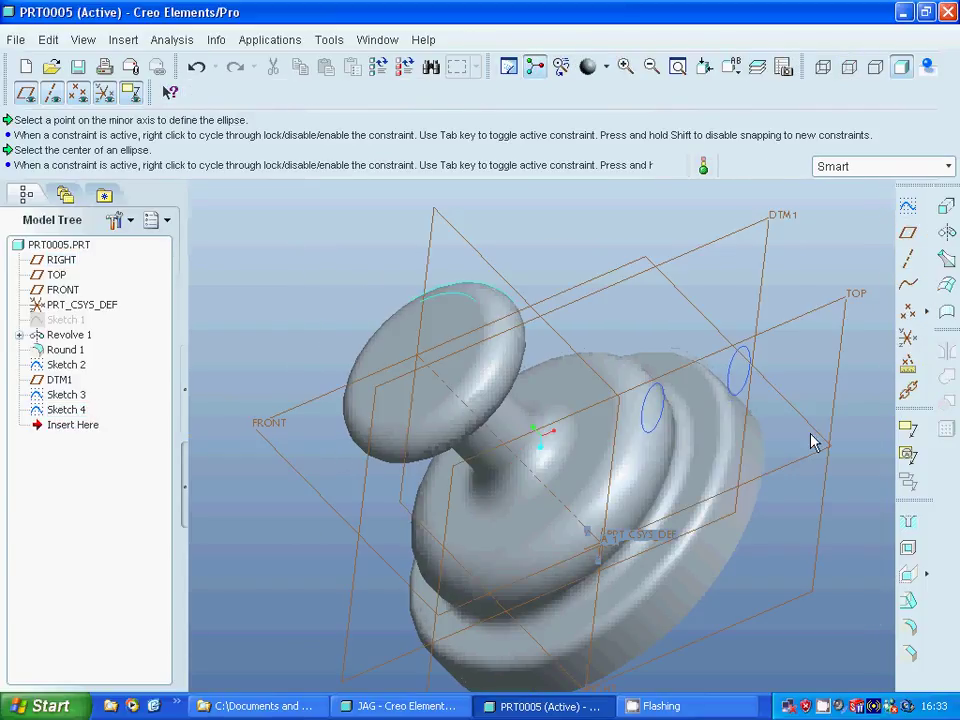
click(818, 437)
click(908, 390)
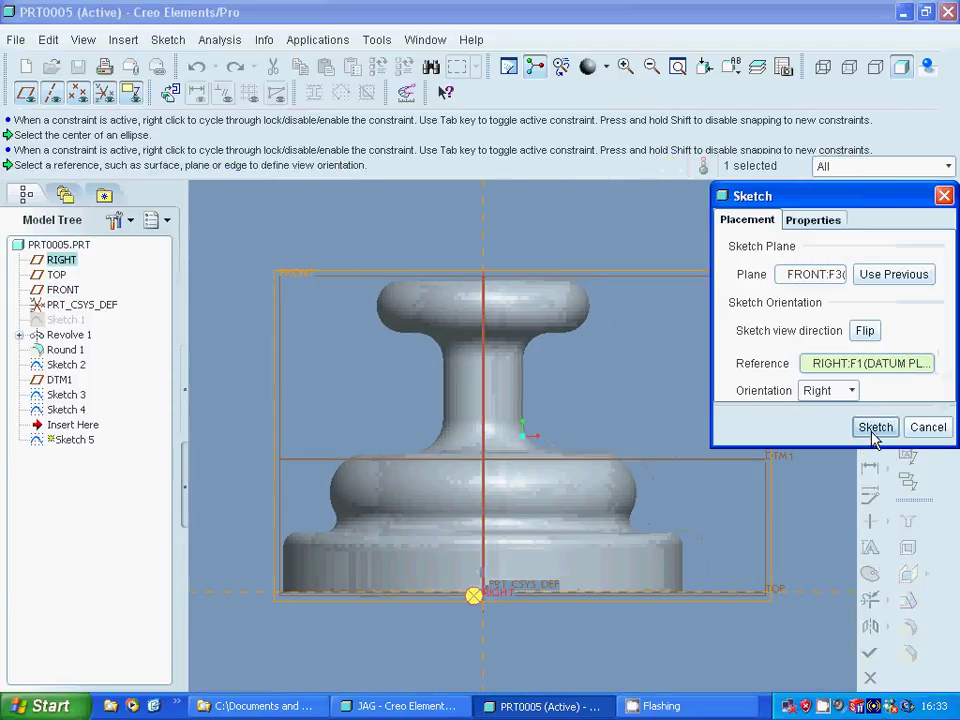
click(875, 428)
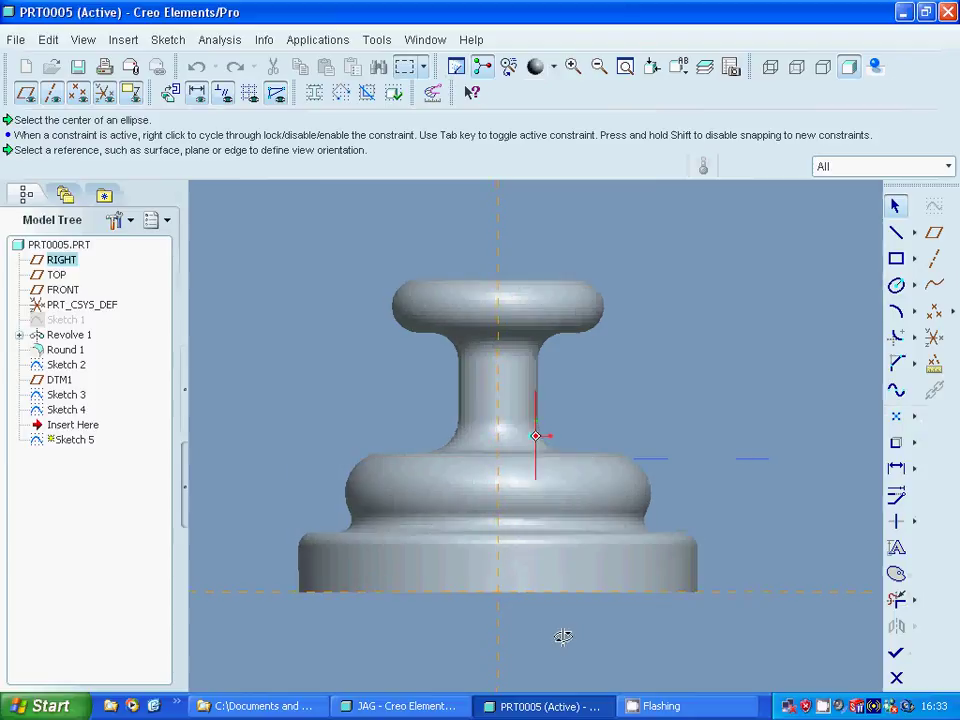
middle_drag(587, 627, 594, 628)
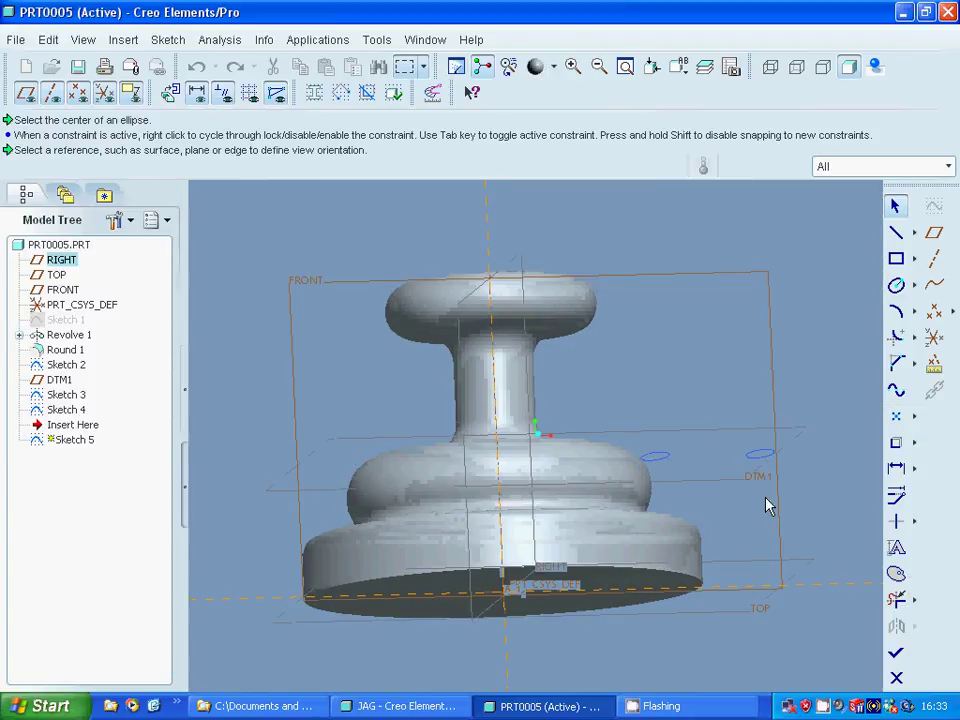
Project single edges of both DTM1 ellipses and the RIGHT-plane ellipse into the sketch, using wireframe display to reach the hidden one.
click(895, 446)
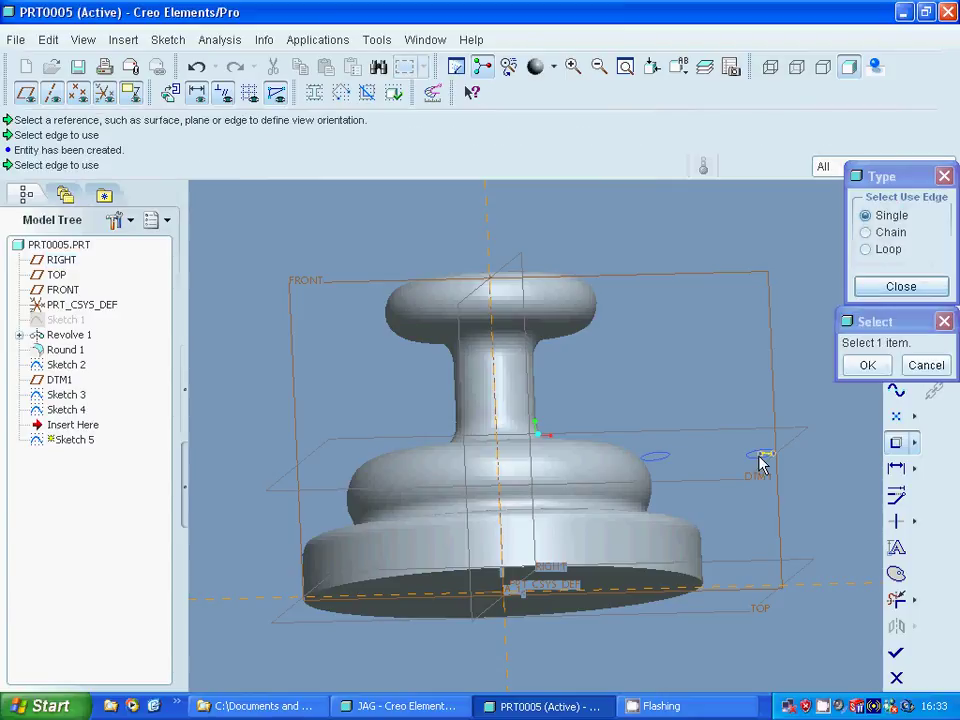
click(648, 461)
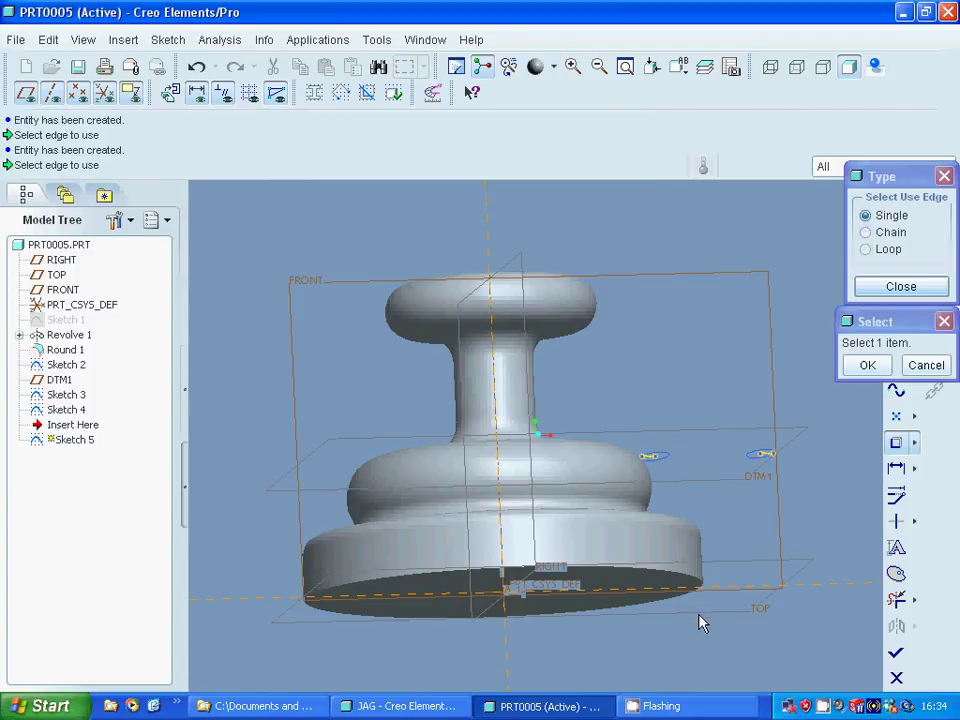
click(770, 67)
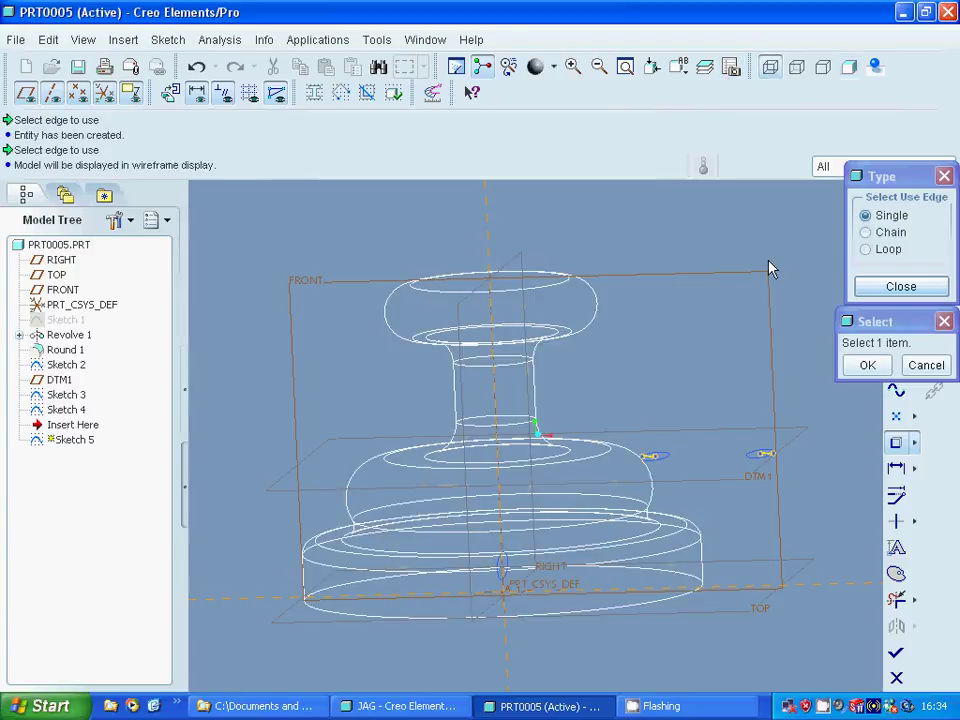
click(510, 582)
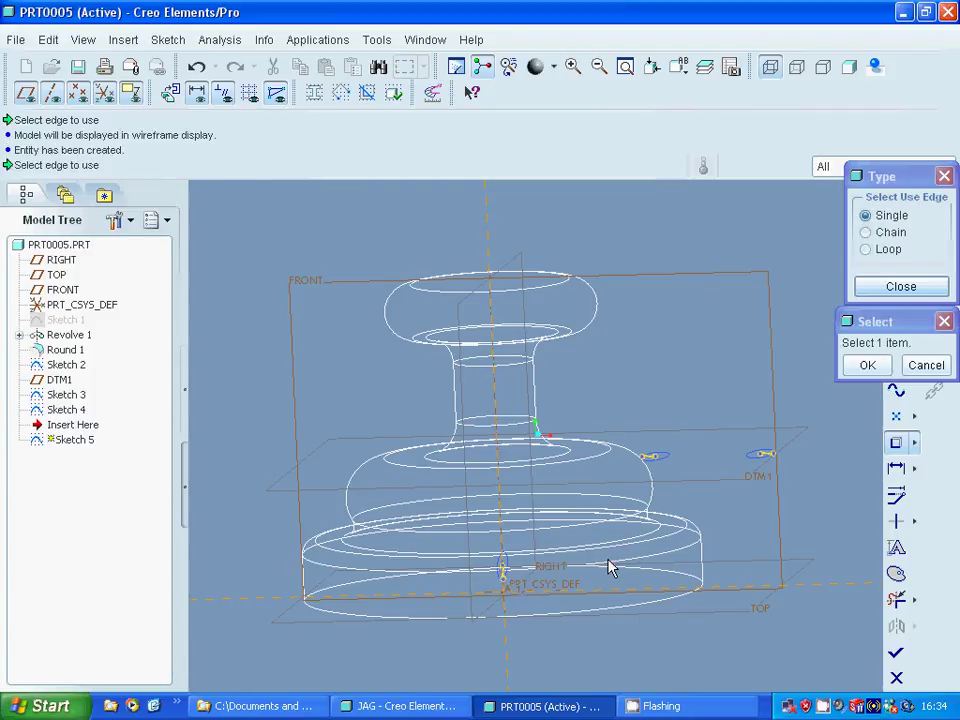
click(665, 463)
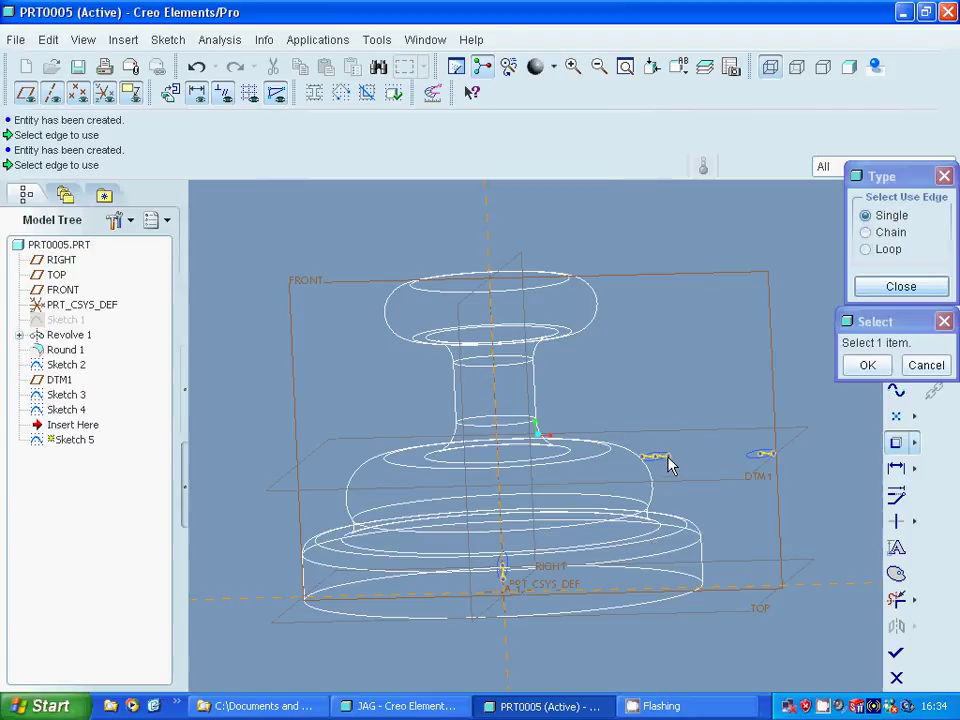
click(868, 286)
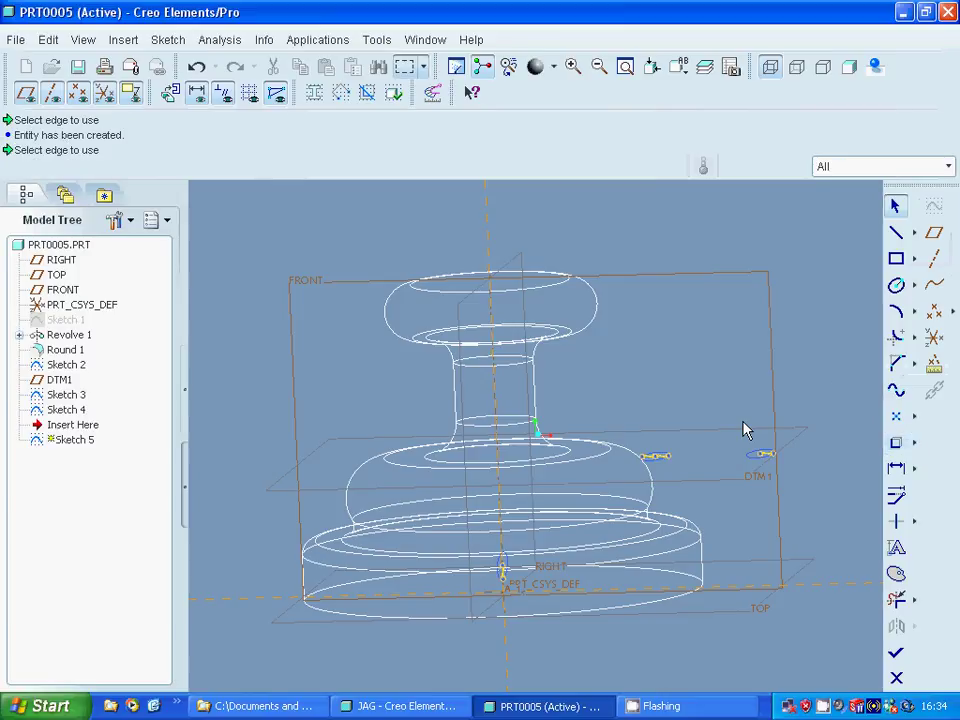
Delete the projected half of the inner DTM1 ellipse that lies nearest the revolved body.
click(652, 460)
right_click(650, 462)
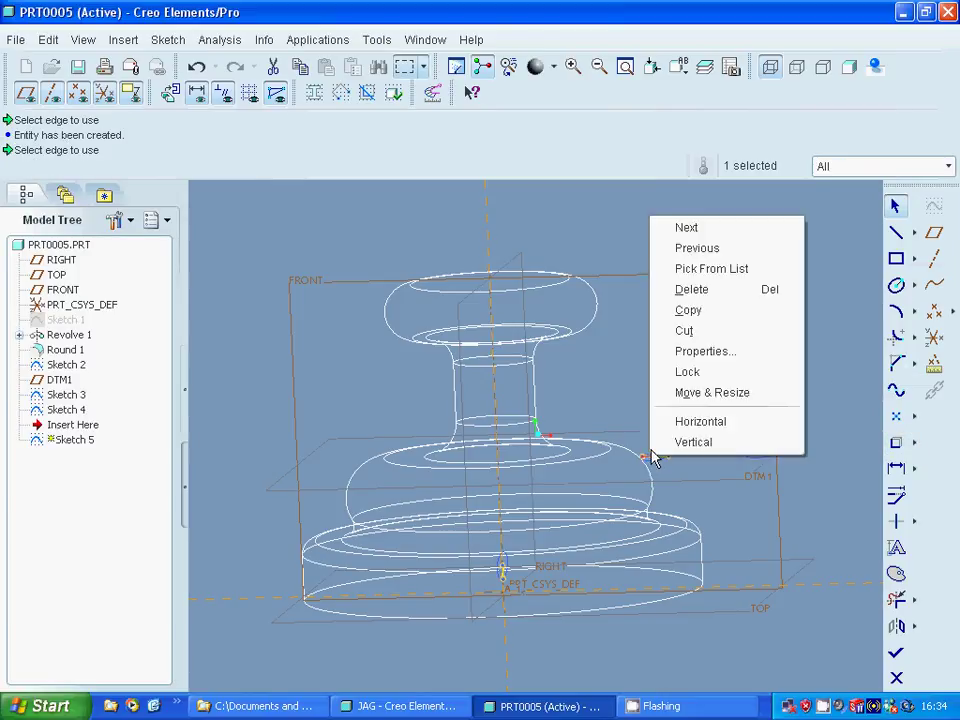
click(701, 294)
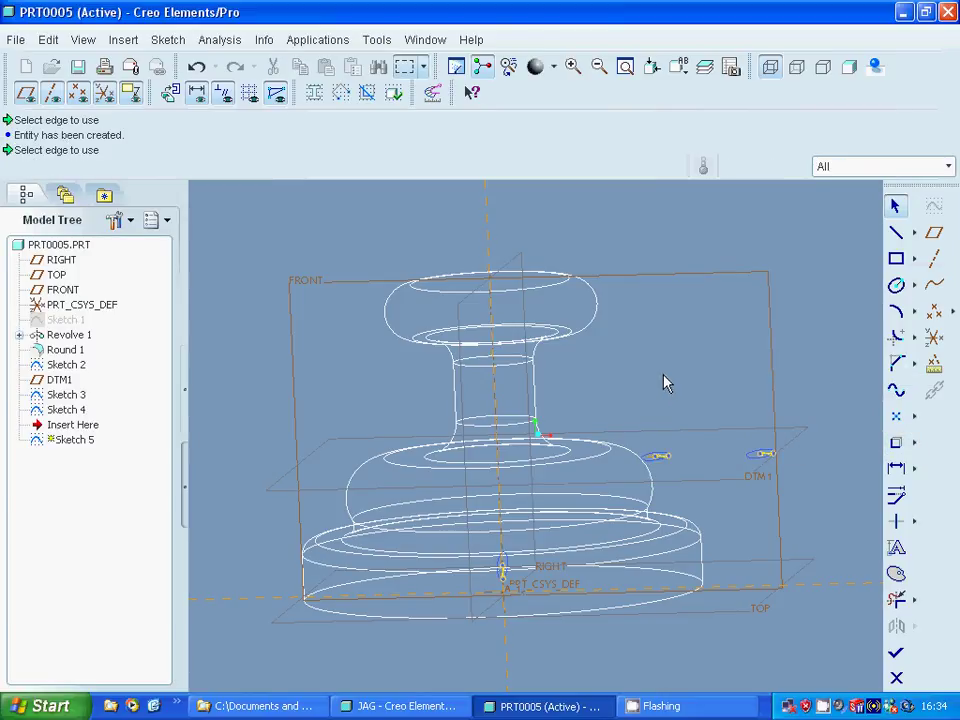
Draw a downward-bulging three-point arc from the lower end of the RIGHT-plane ellipse's projected edge to the outer end of the outer ellipse's.
click(896, 311)
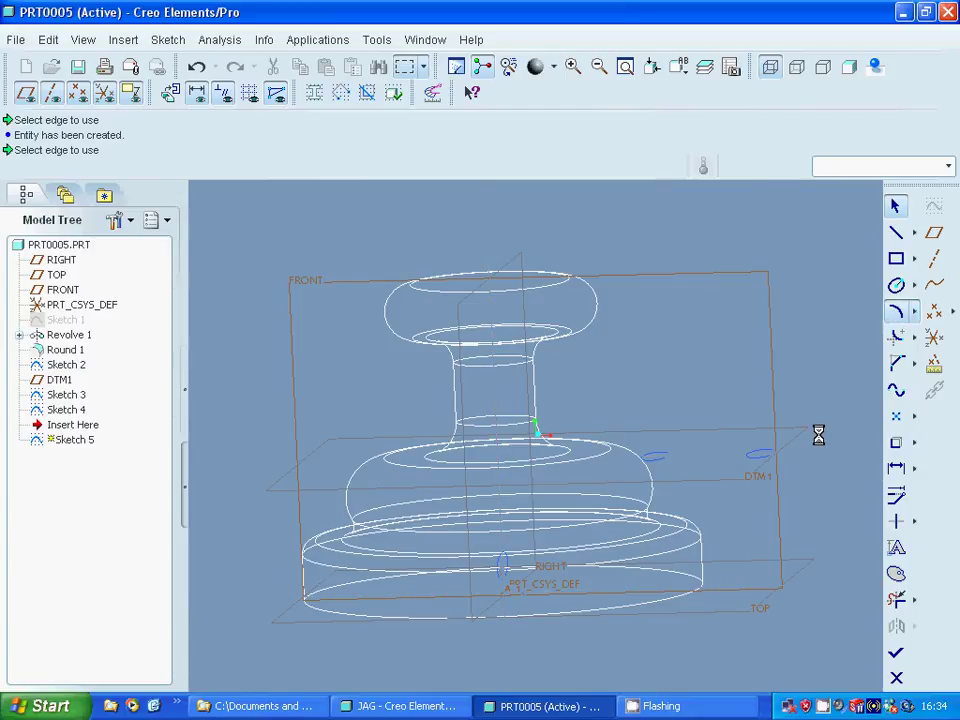
click(510, 584)
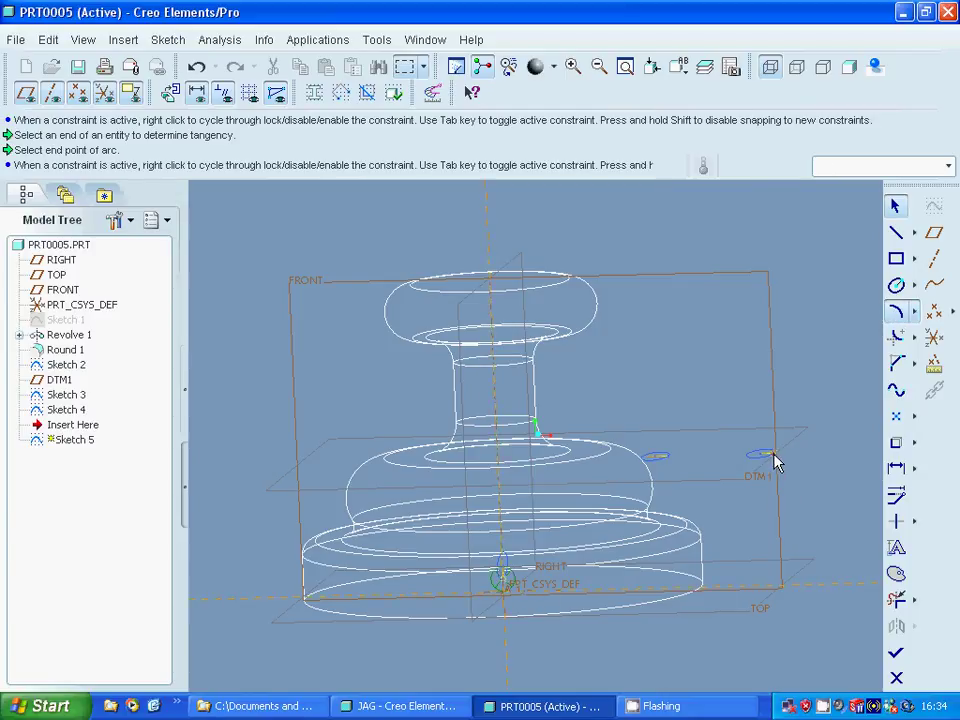
click(777, 456)
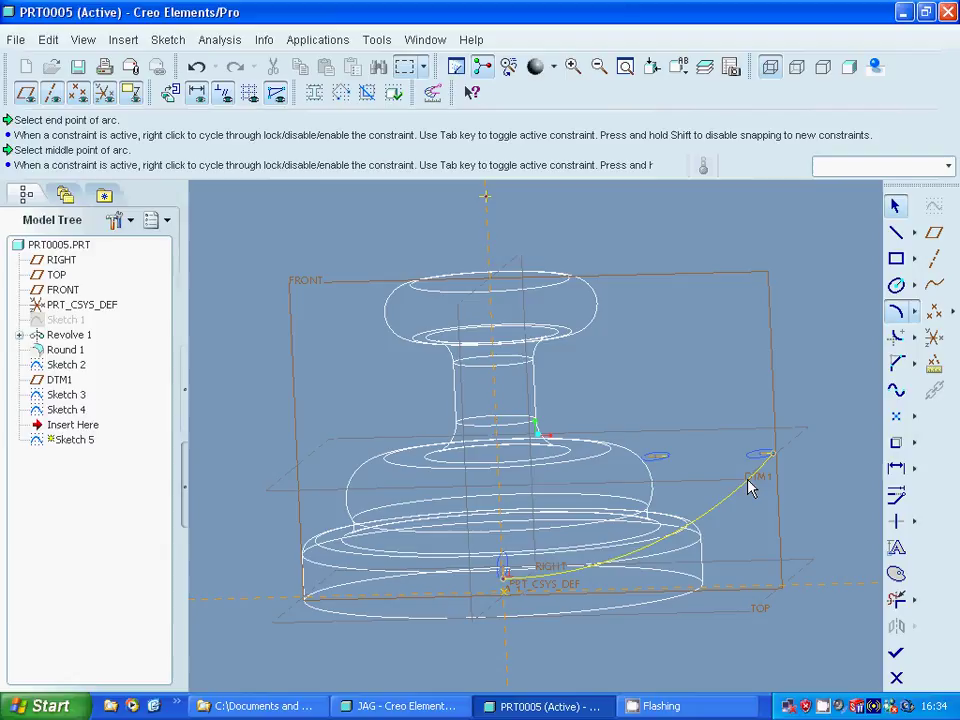
click(752, 487)
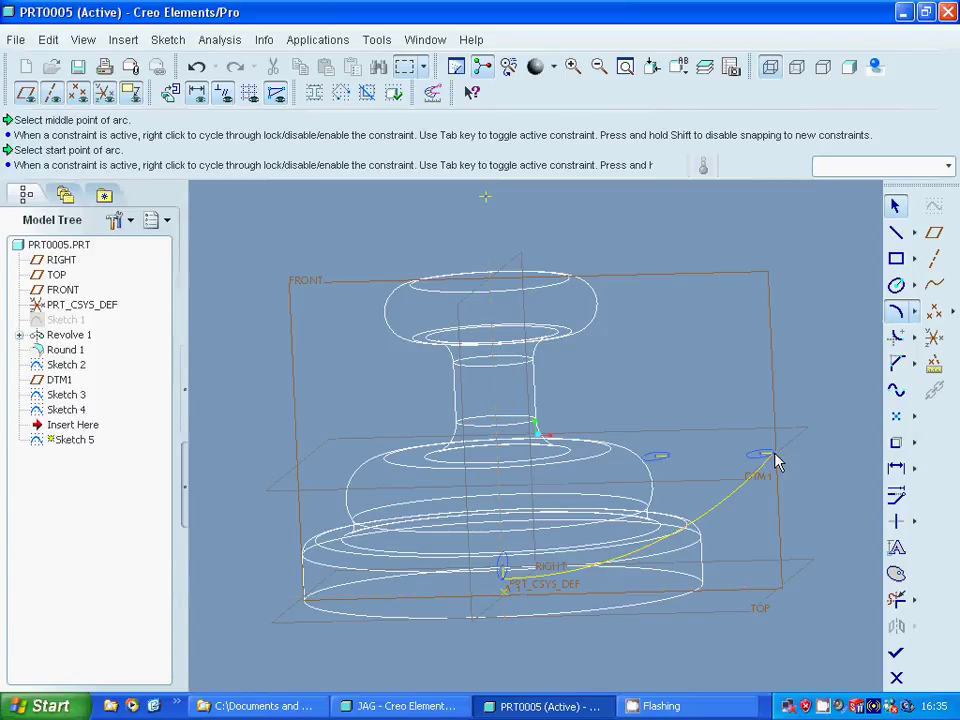
Try to draw a tangent-end arc from the outer end of the outer DTM1 ellipse's projected edge over to the inner ellipse's.
click(771, 455)
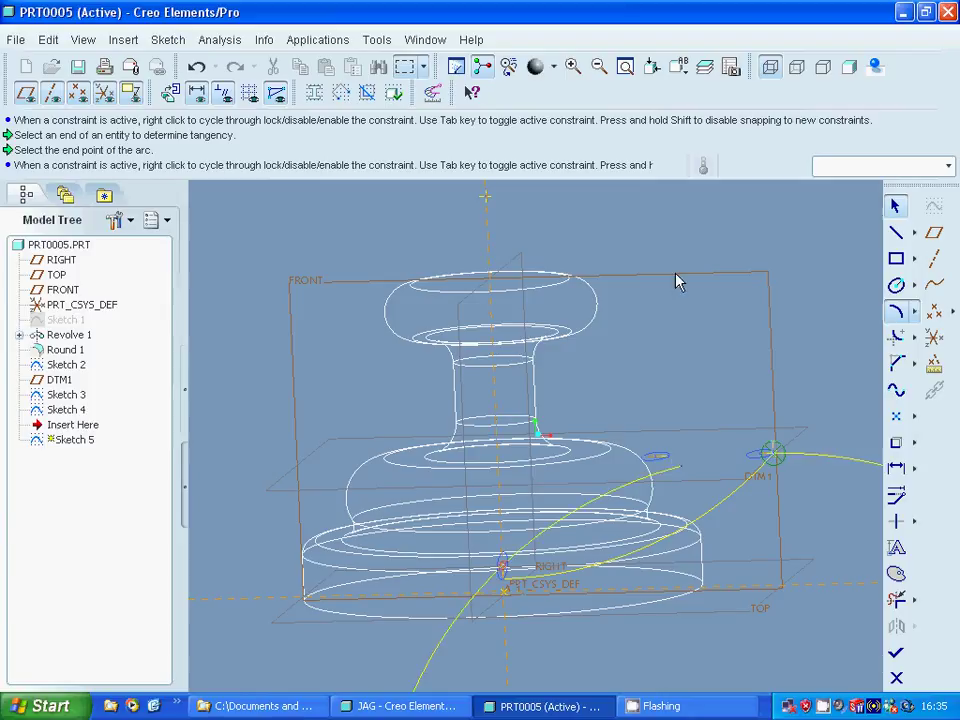
click(573, 66)
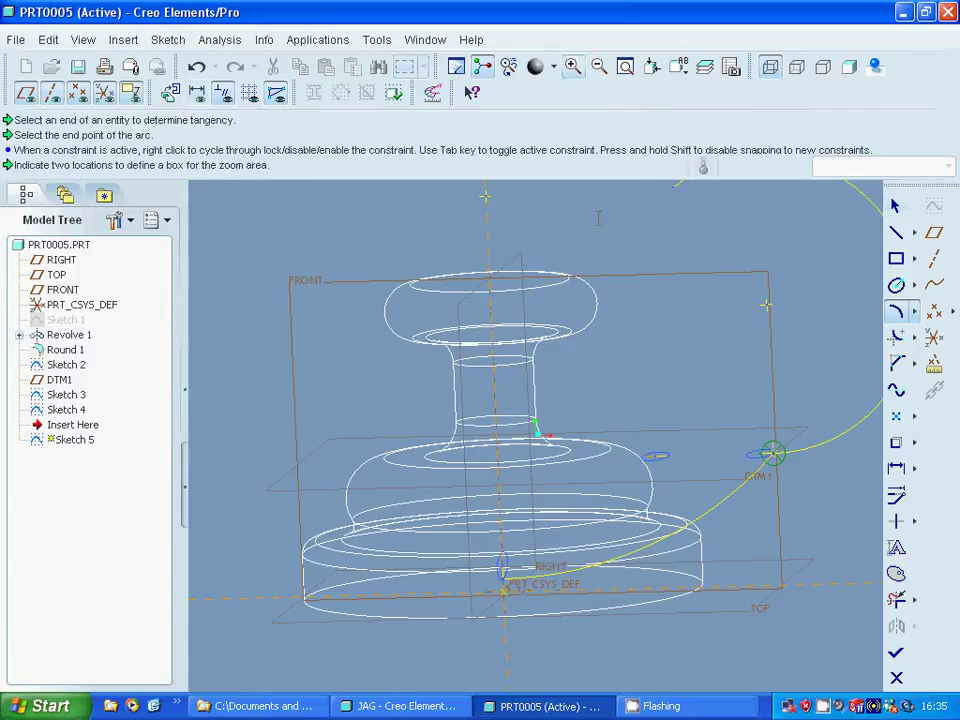
click(590, 393)
click(821, 499)
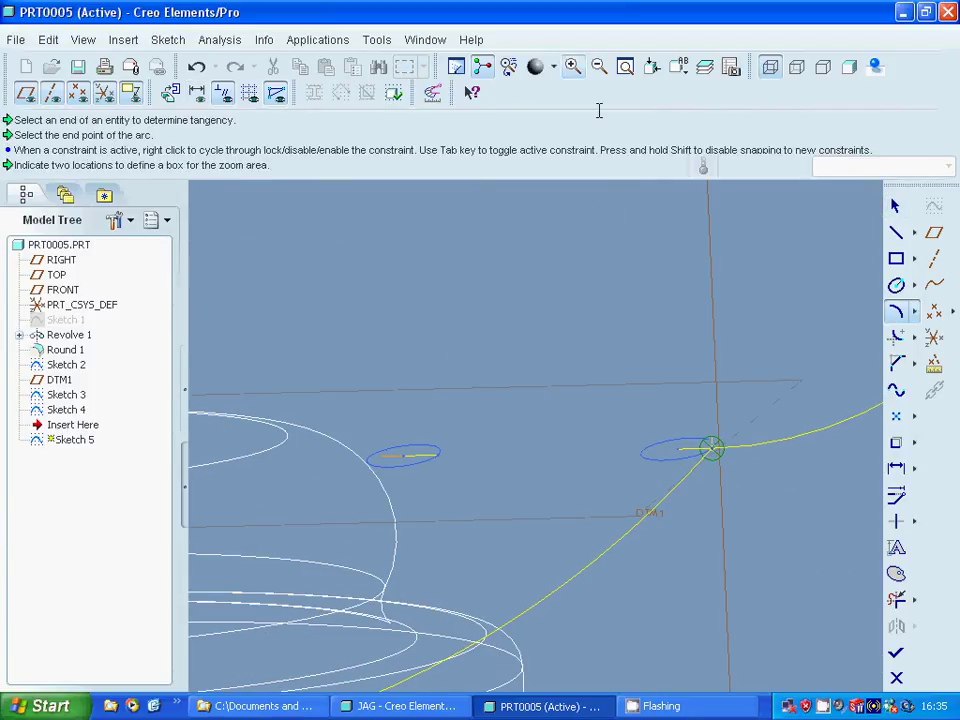
click(562, 315)
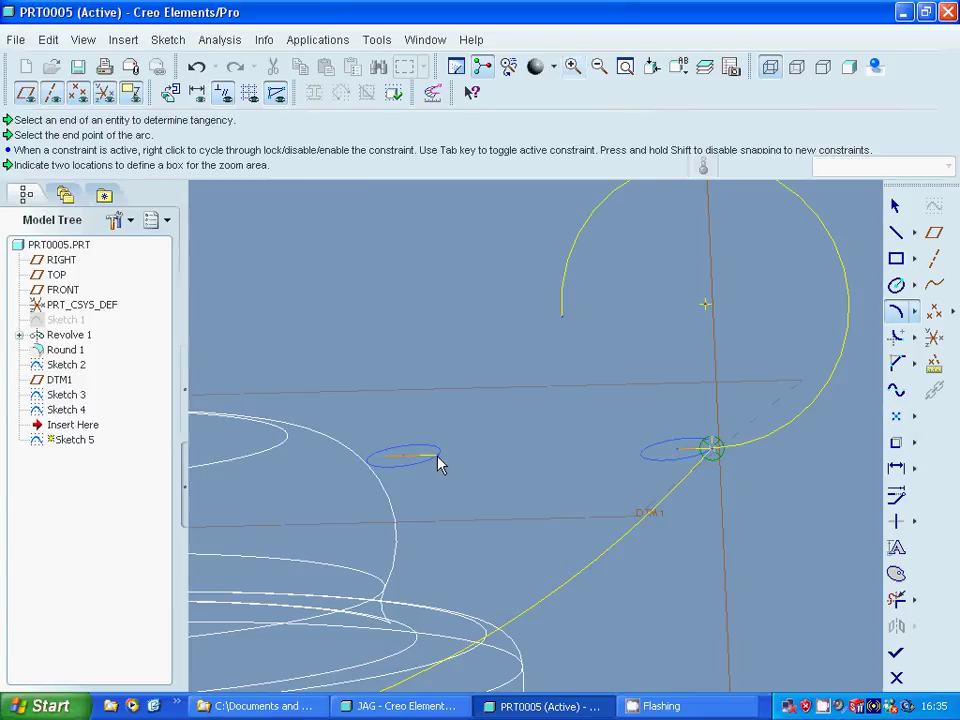
middle_click(441, 462)
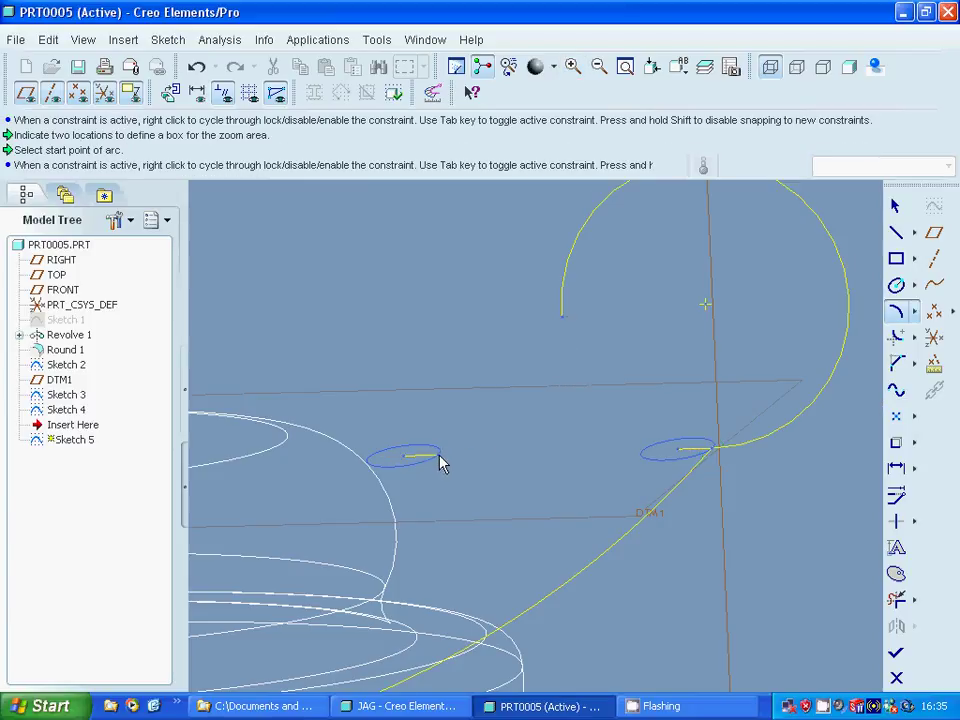
click(440, 458)
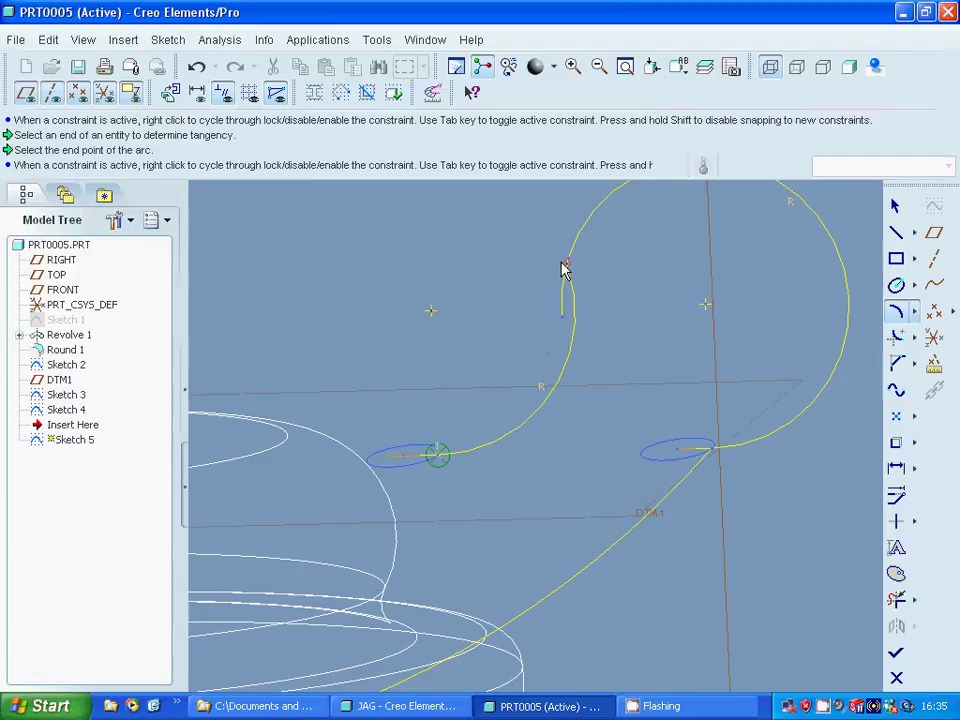
click(895, 205)
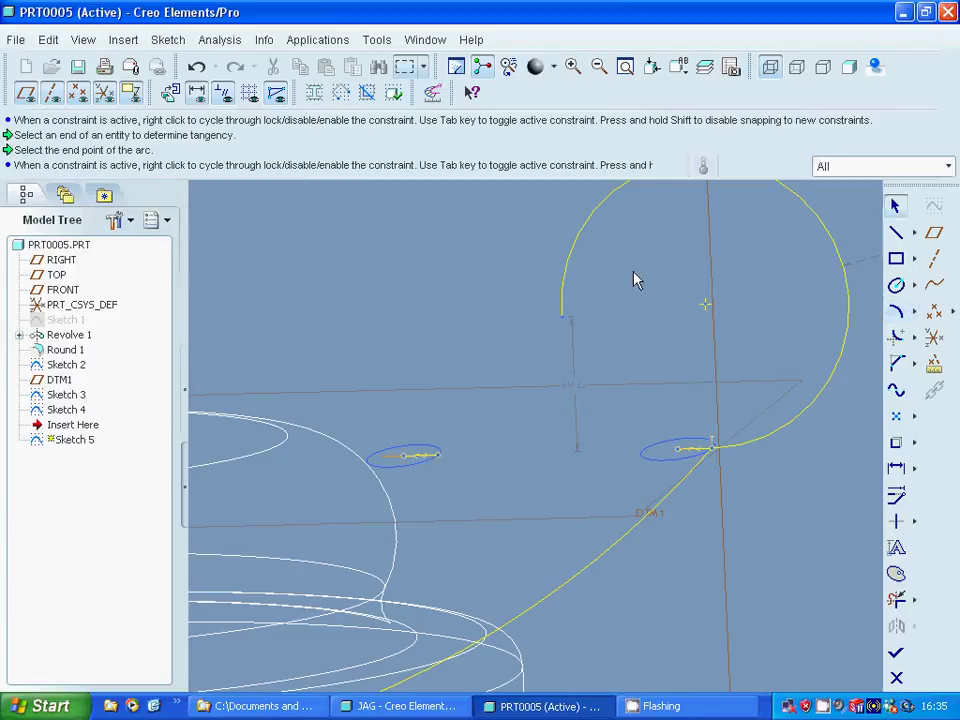
Delete the large upper arc that starts at the outer end of the outer DTM1 ellipse's projected edge.
click(566, 268)
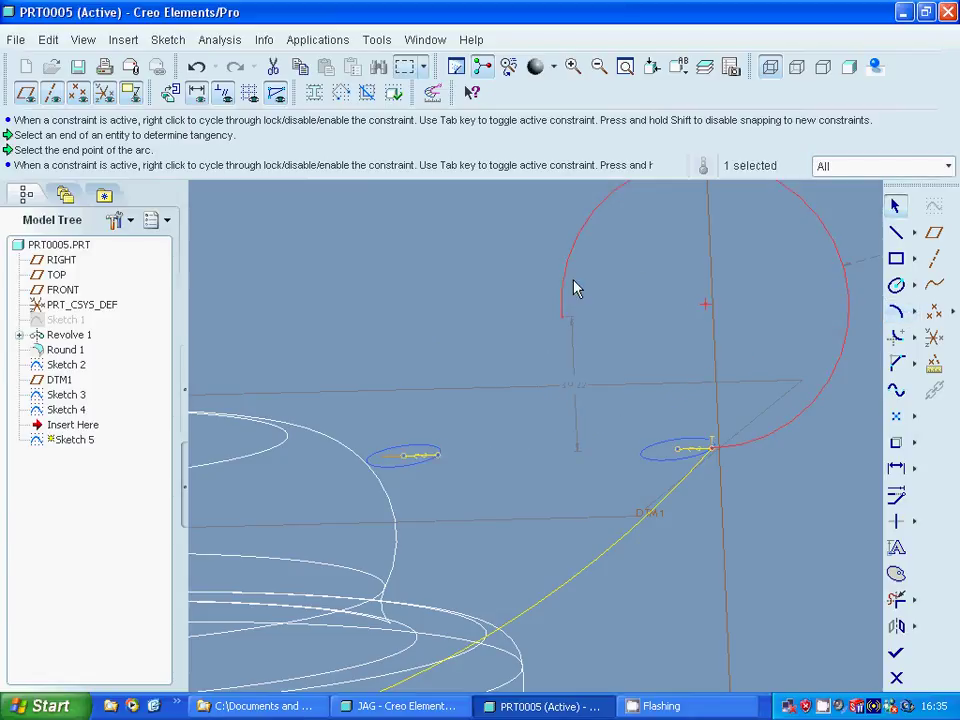
right_click(570, 281)
click(608, 288)
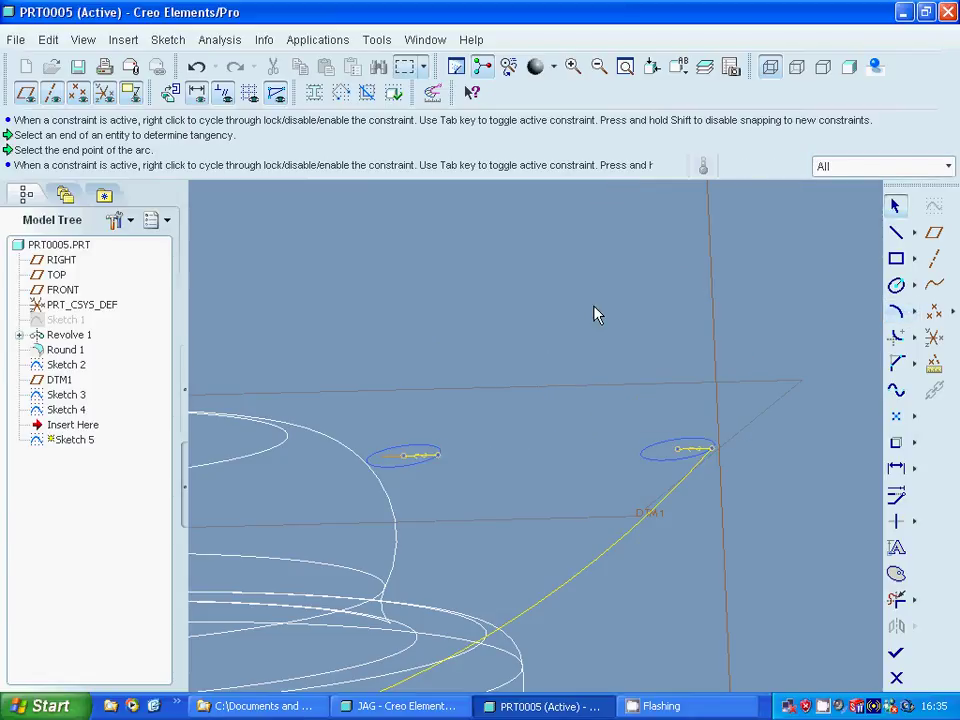
click(897, 311)
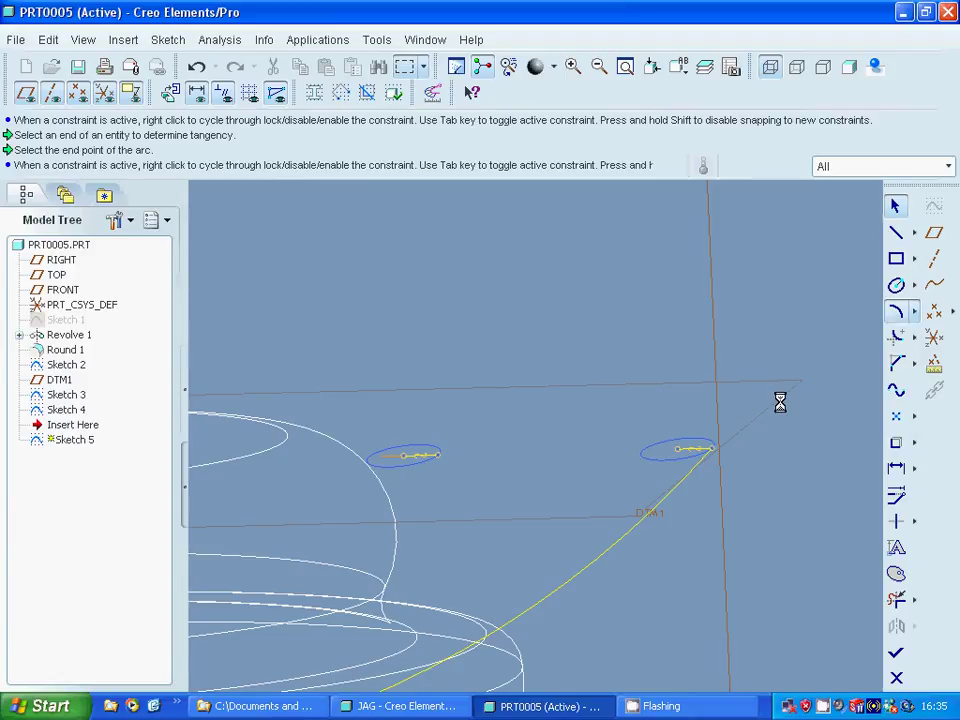
click(712, 449)
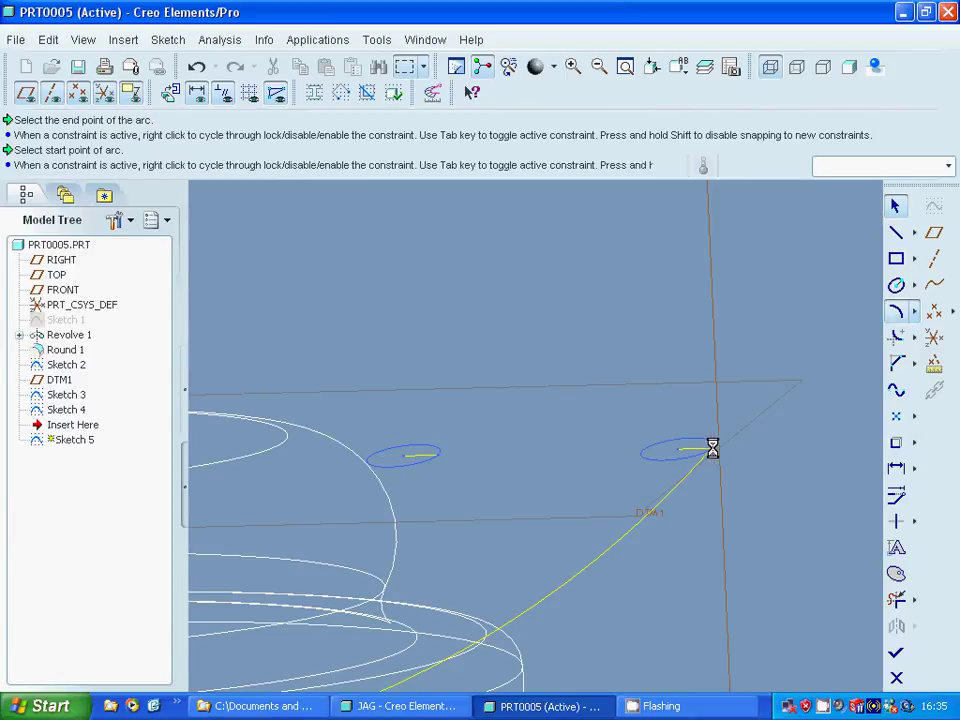
middle_click(441, 462)
click(439, 461)
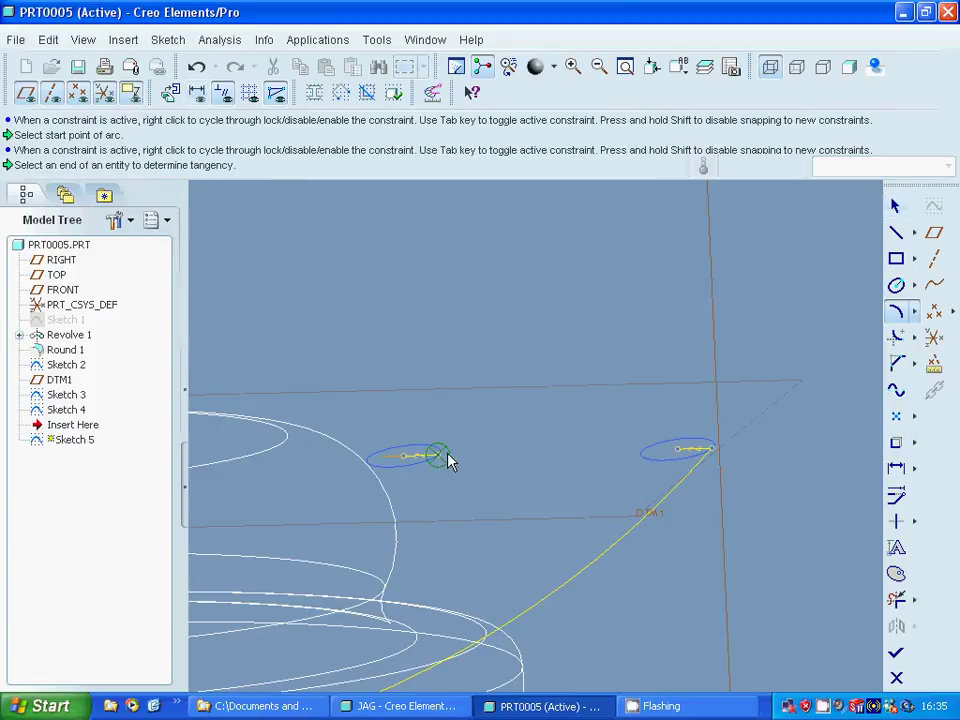
click(448, 461)
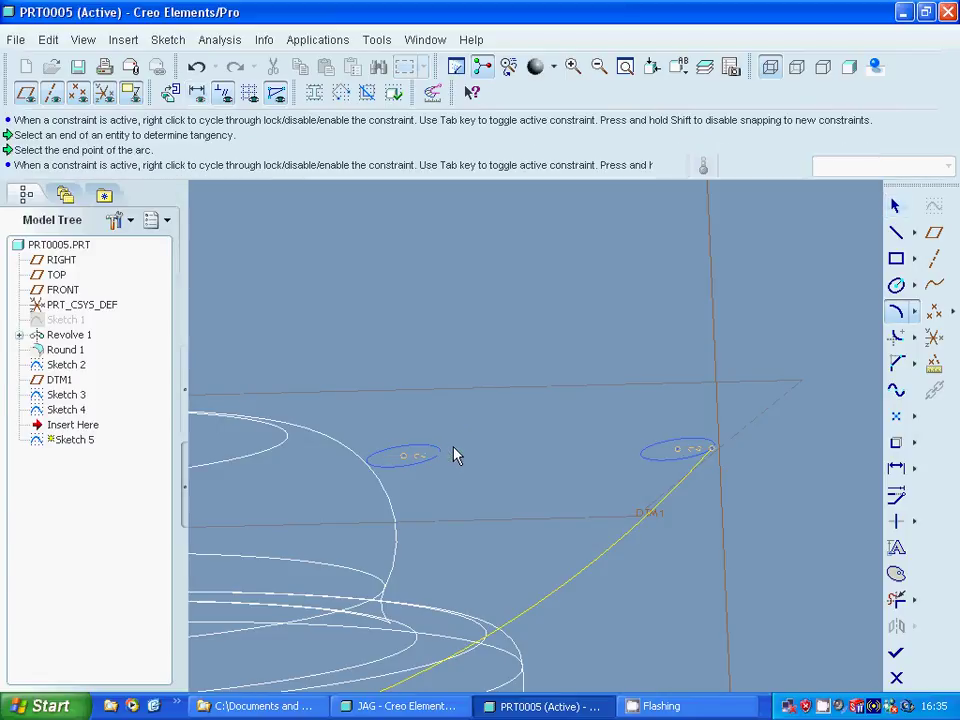
middle_click(714, 455)
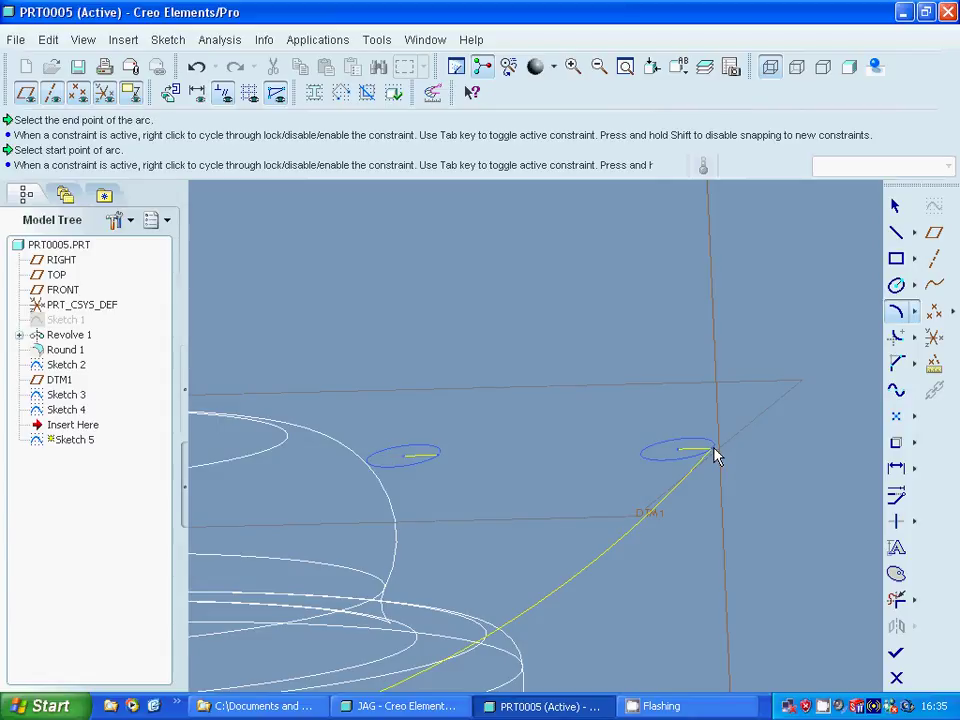
click(714, 455)
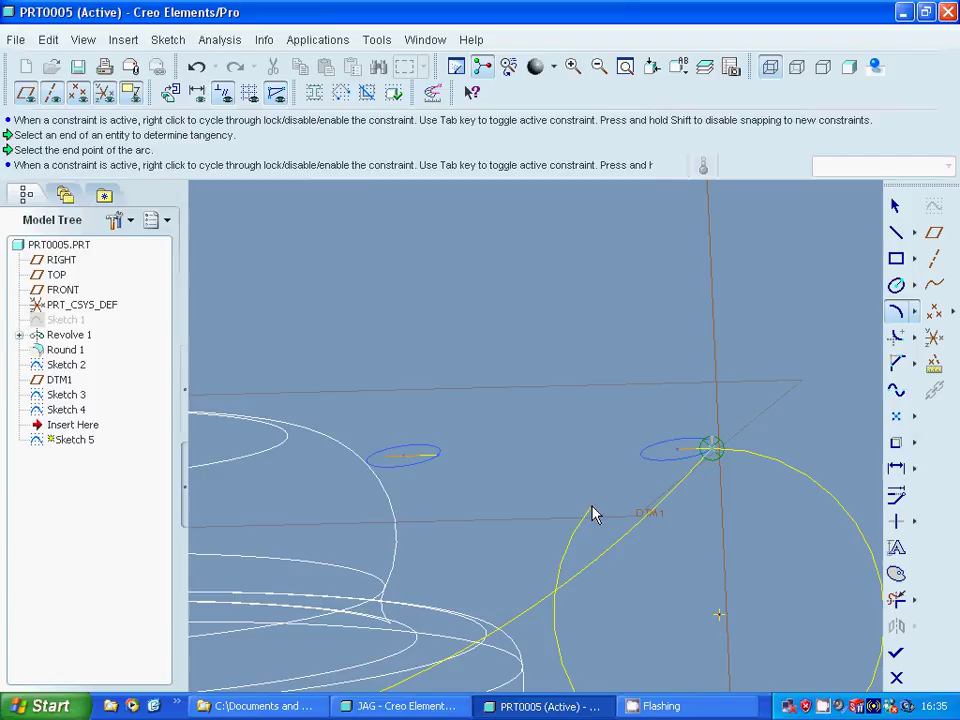
middle_click(874, 274)
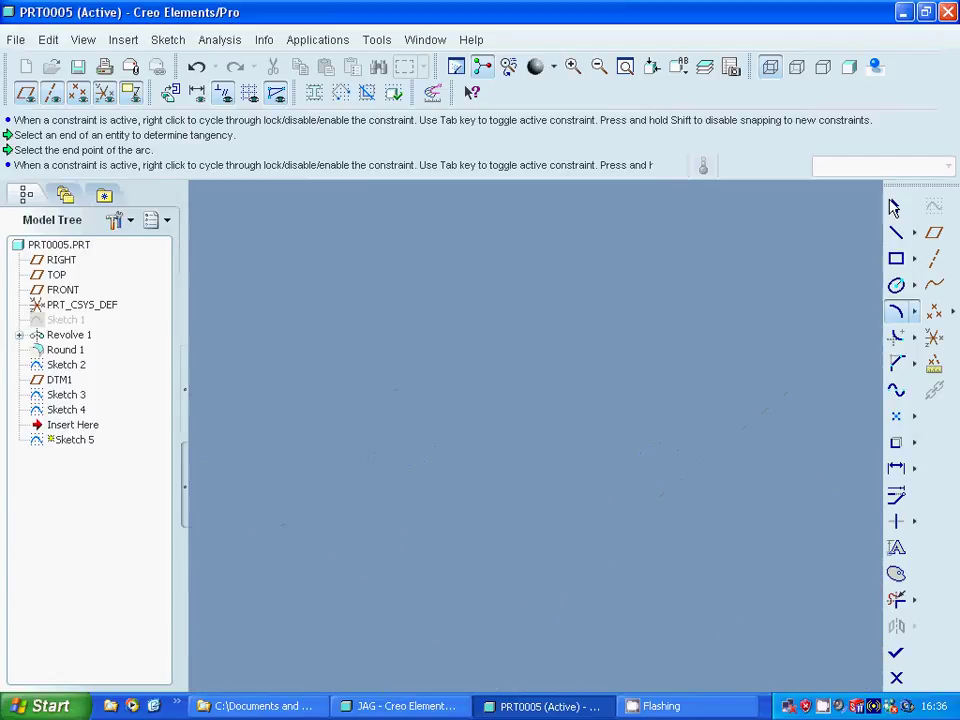
click(914, 286)
click(735, 285)
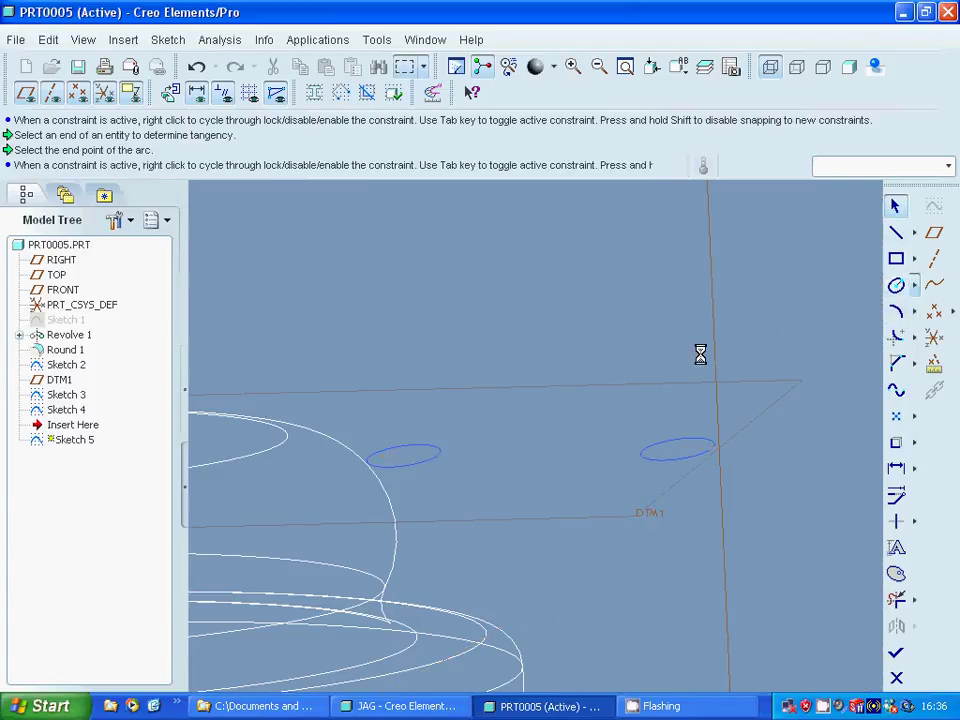
click(541, 454)
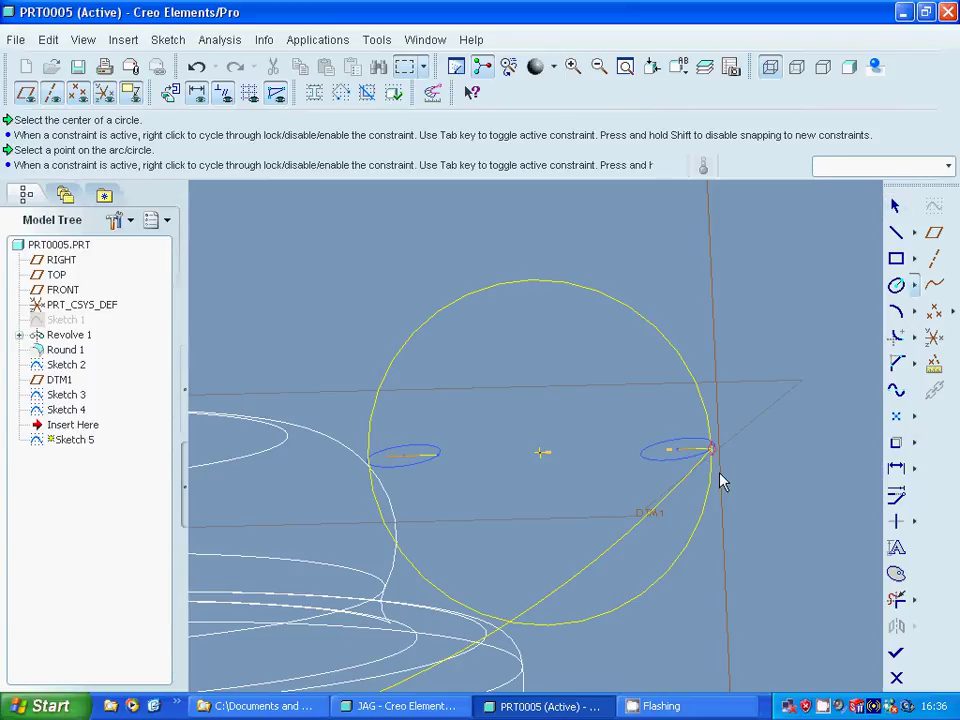
click(895, 206)
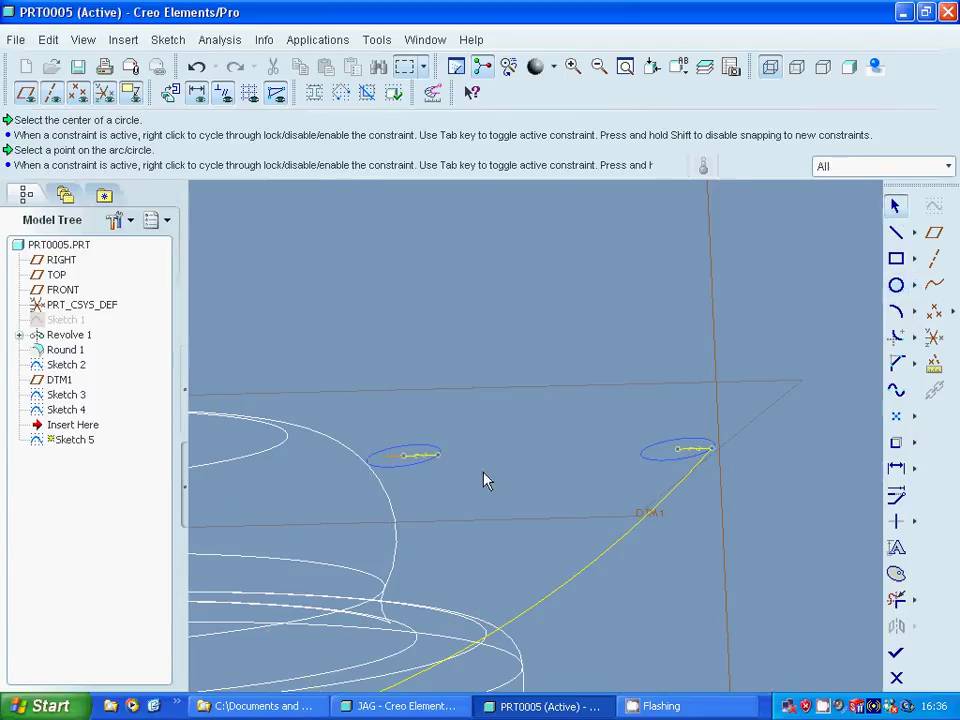
Delete the projected edge of the inner DTM1 ellipse together with its constraints.
click(430, 456)
right_click(432, 459)
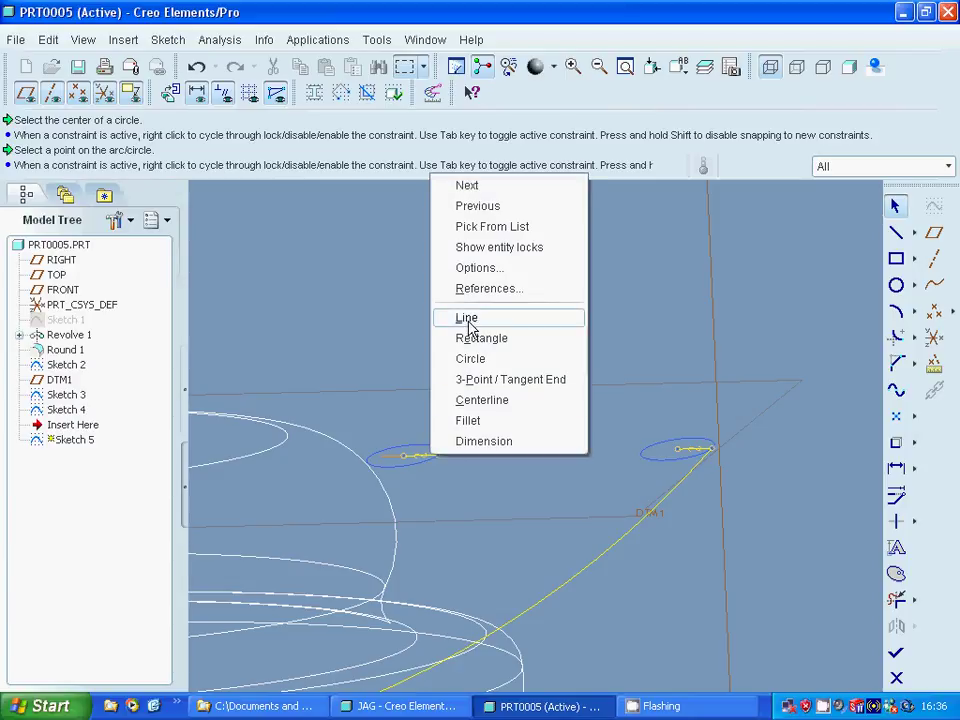
click(493, 506)
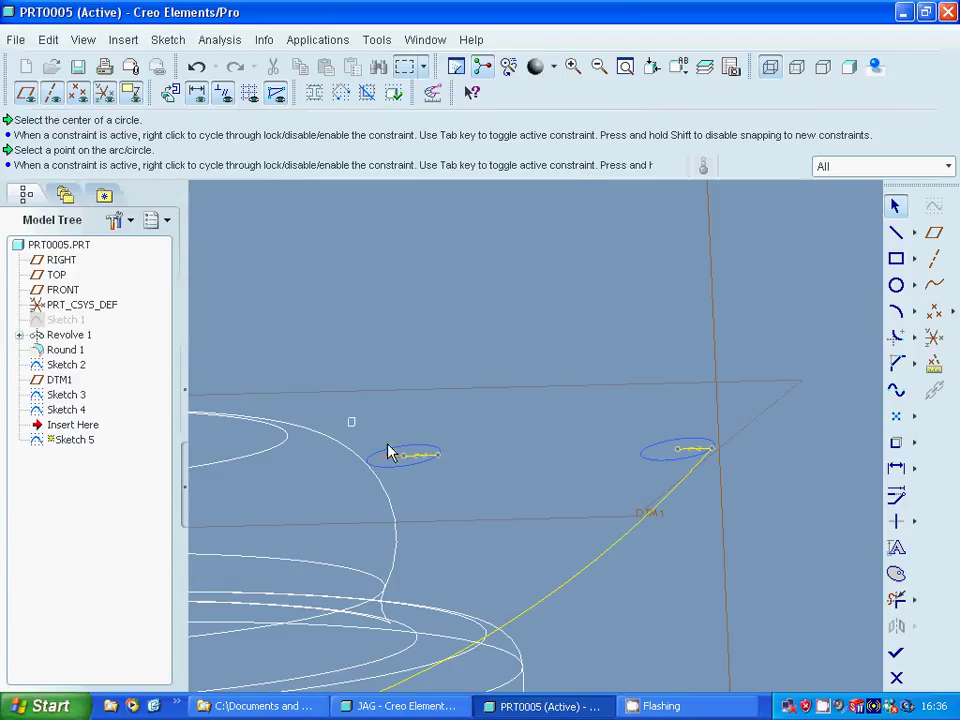
drag(388, 450, 501, 504)
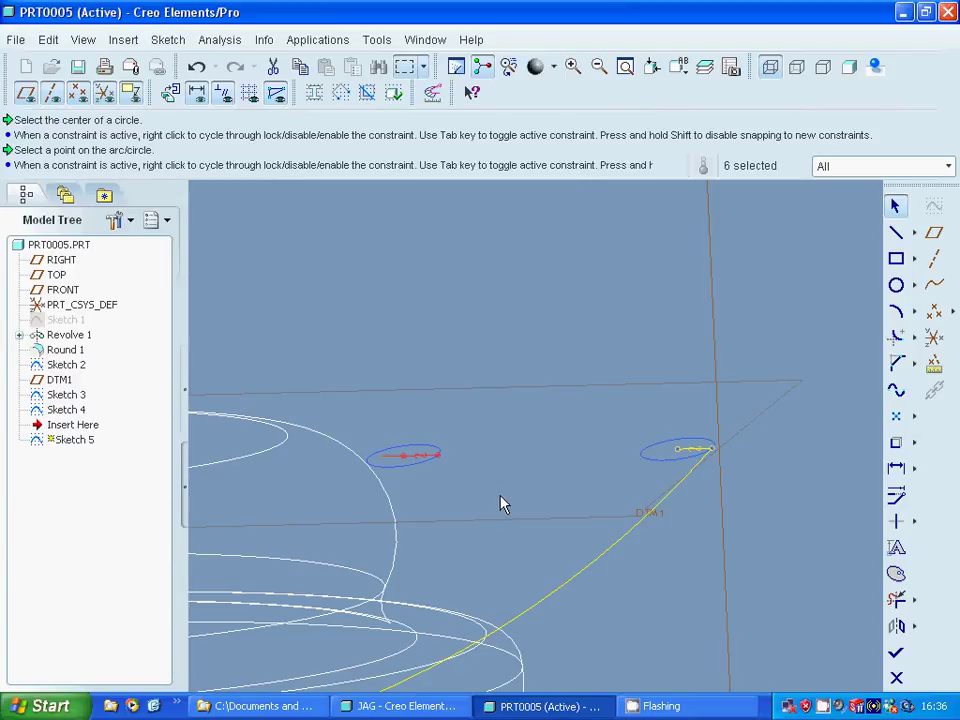
right_click(397, 461)
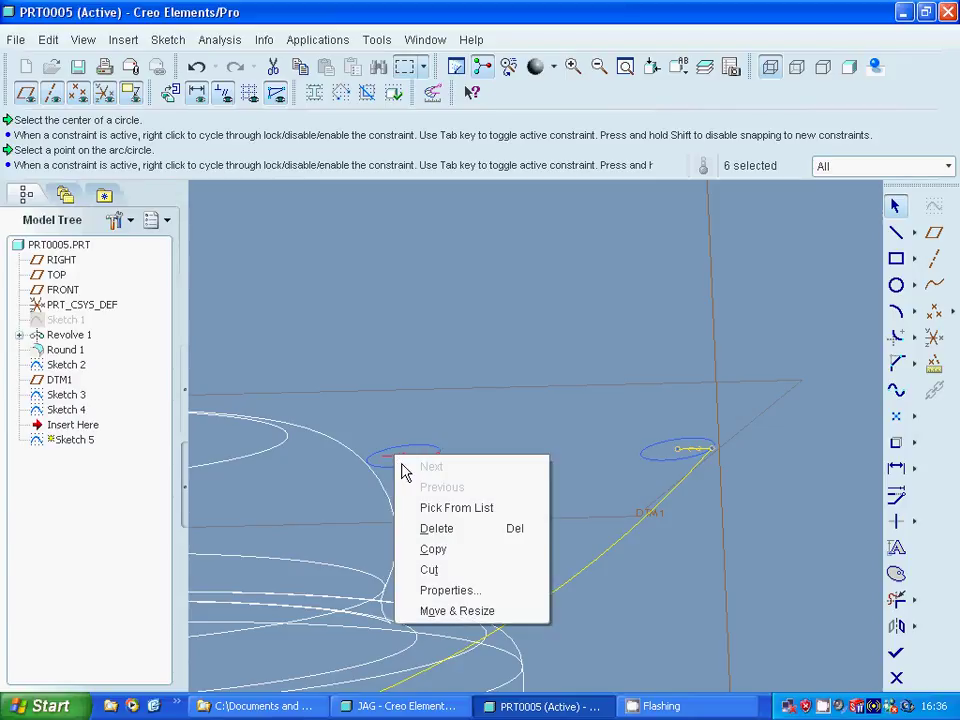
click(407, 527)
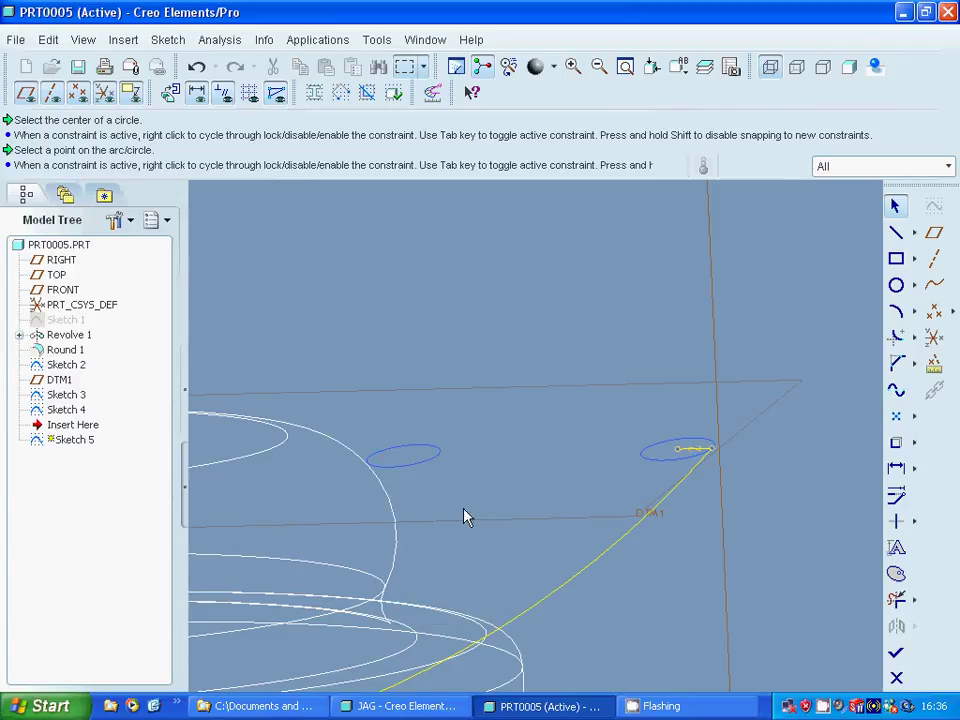
Project a single edge of the inner DTM1 ellipse into the sketch again.
click(897, 443)
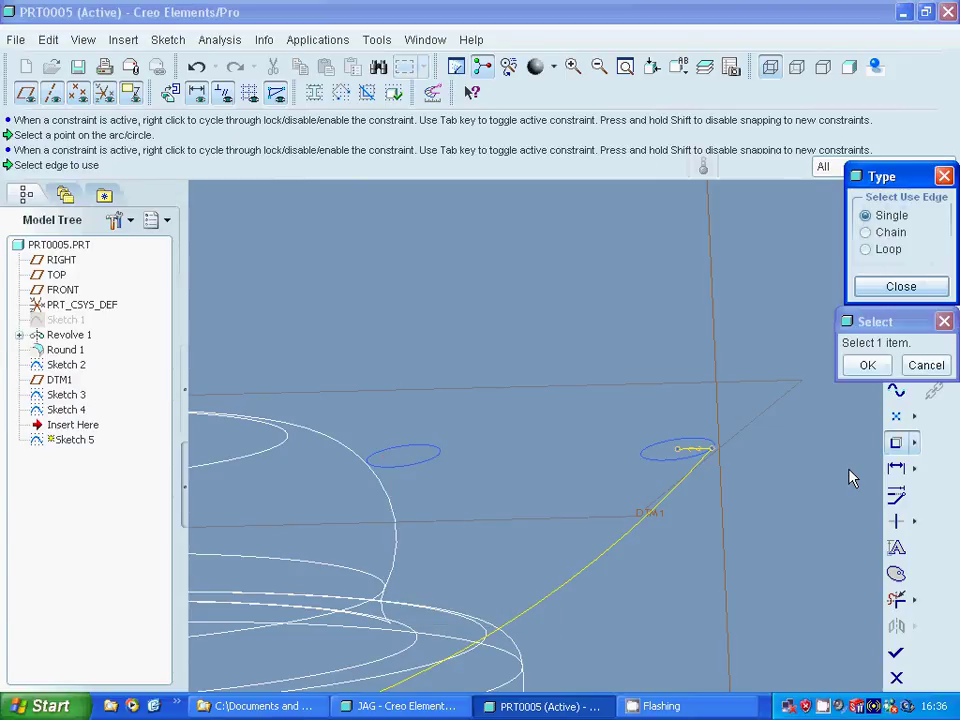
click(433, 467)
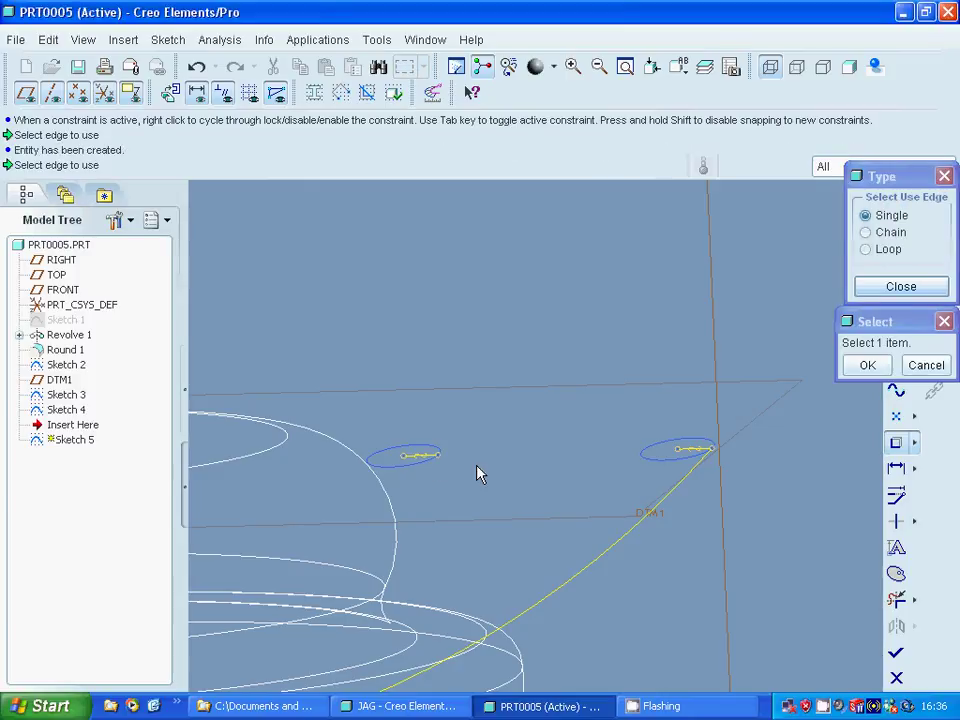
click(900, 287)
click(903, 318)
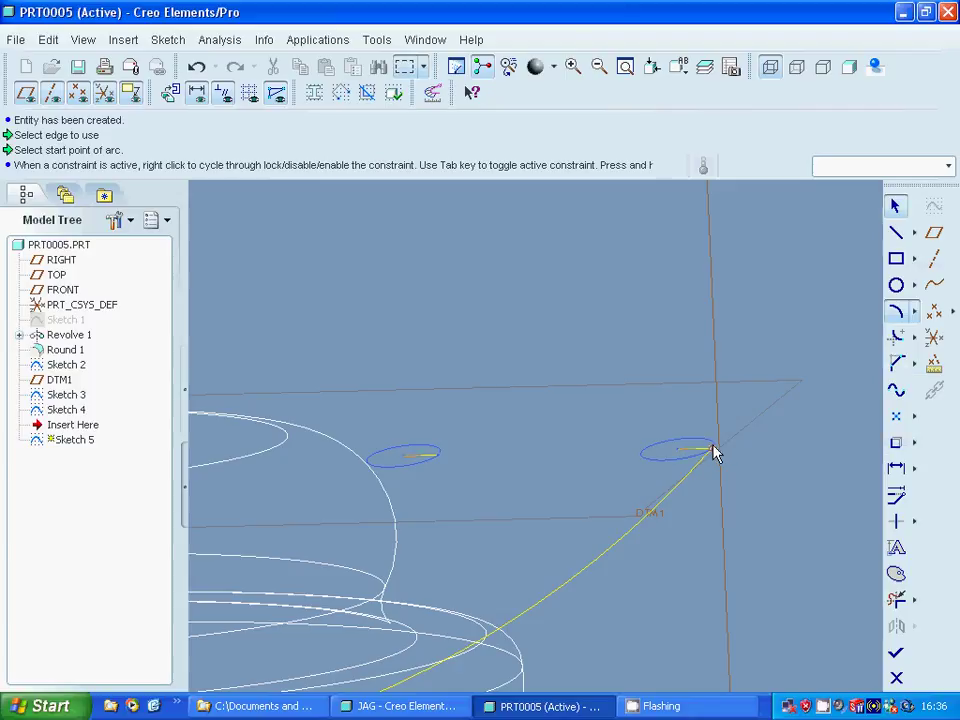
click(712, 450)
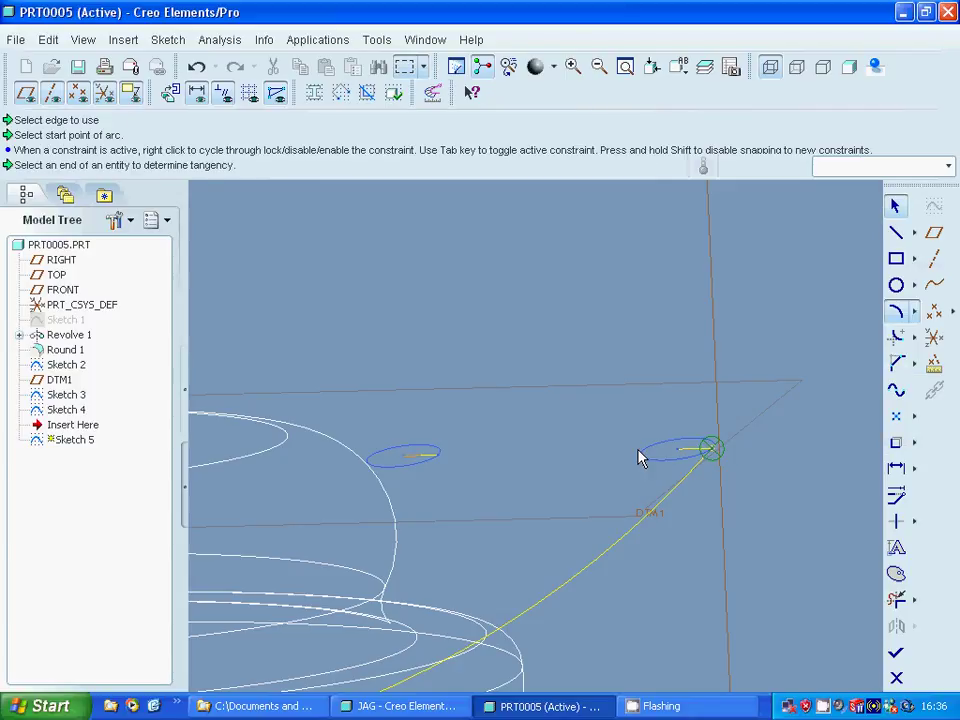
click(439, 456)
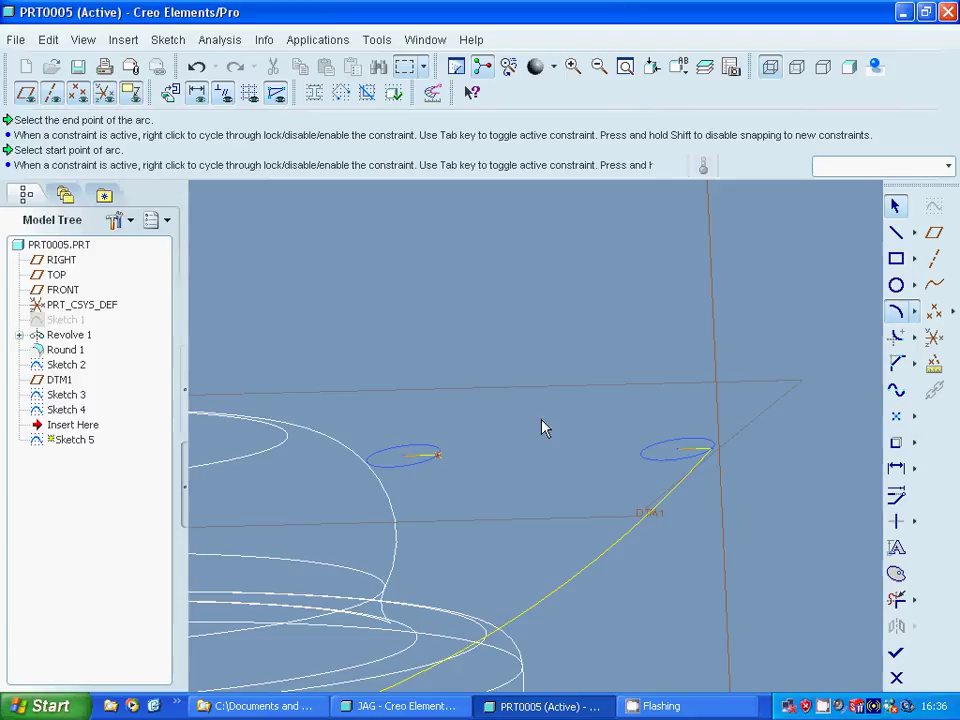
mouse_move(542, 426)
middle_down()
mouse_move(553, 431)
mouse_move(572, 412)
mouse_move(559, 443)
middle_up()
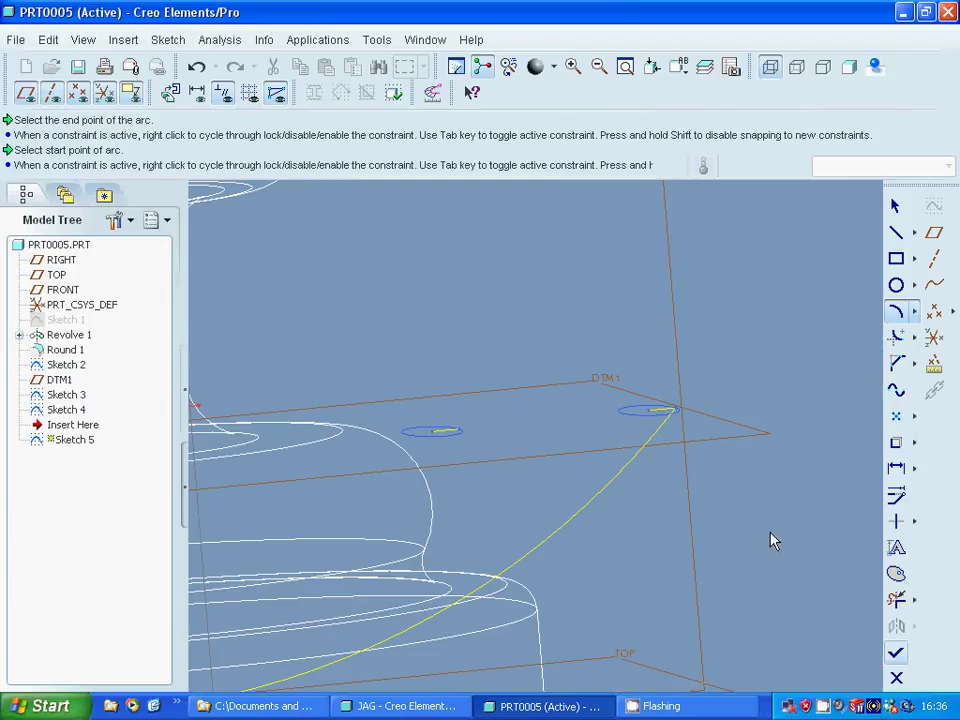
click(425, 384)
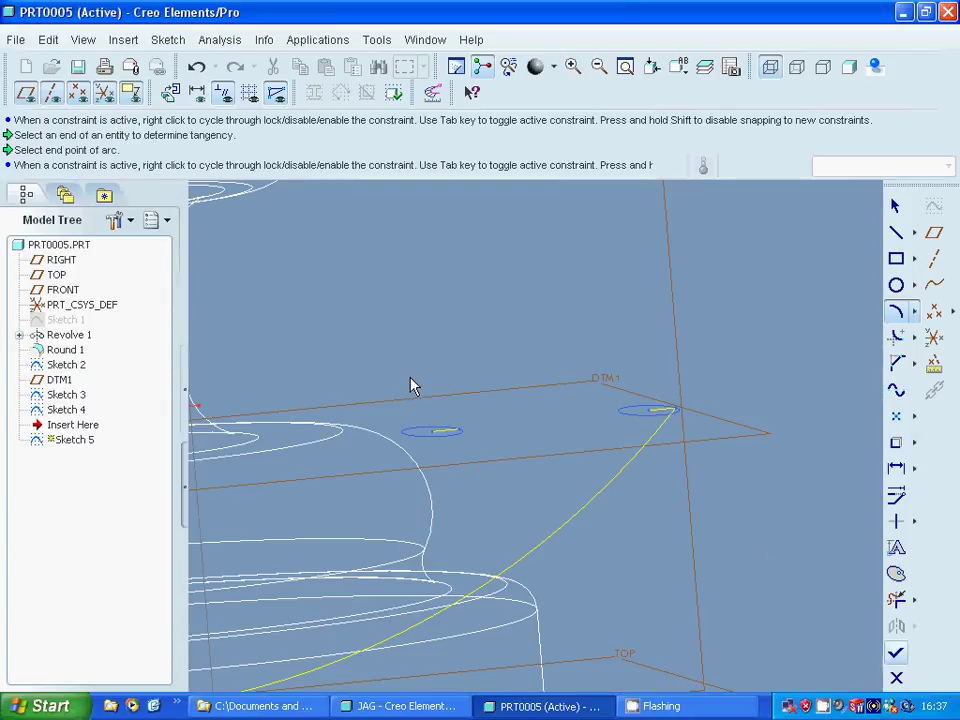
click(815, 416)
click(895, 207)
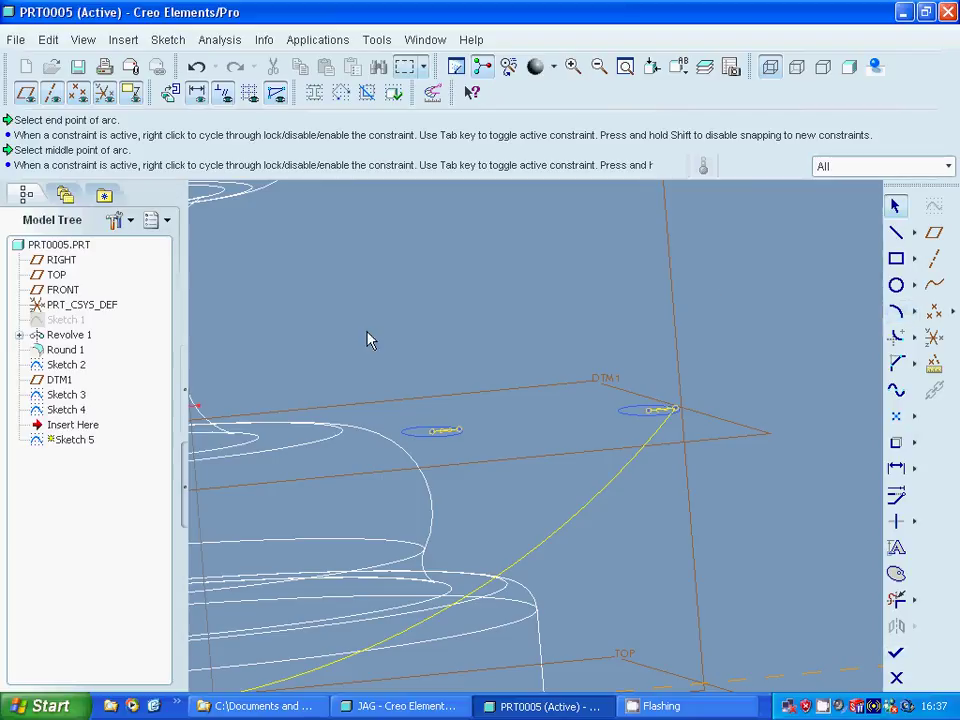
Delete the projected edges of both DTM1 ellipses, keeping the long downward-bulging arc.
drag(367, 333, 744, 465)
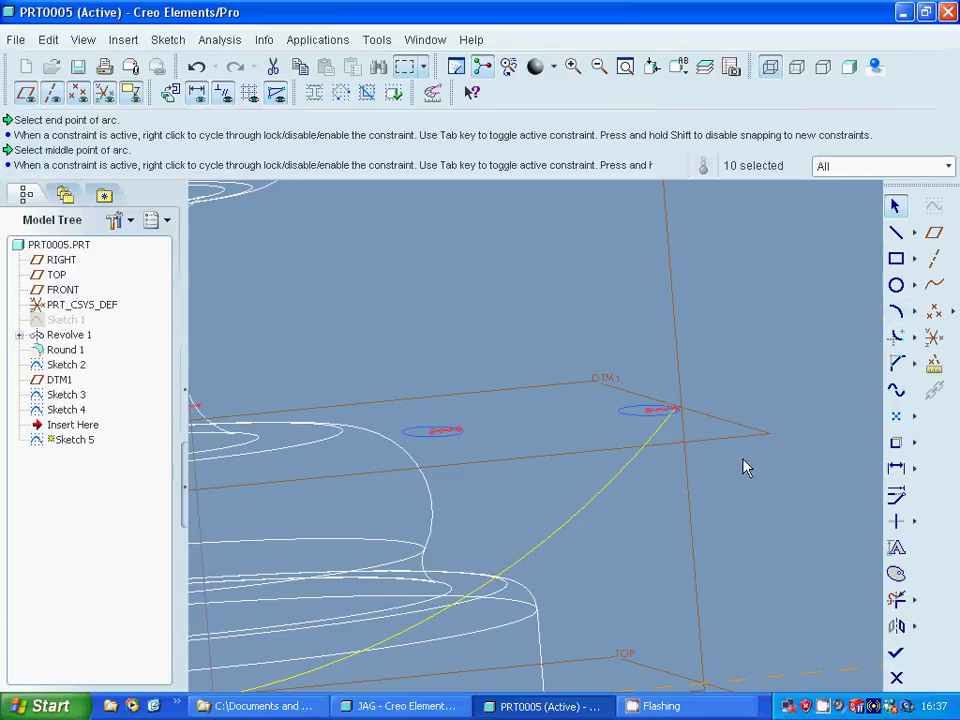
right_click(657, 418)
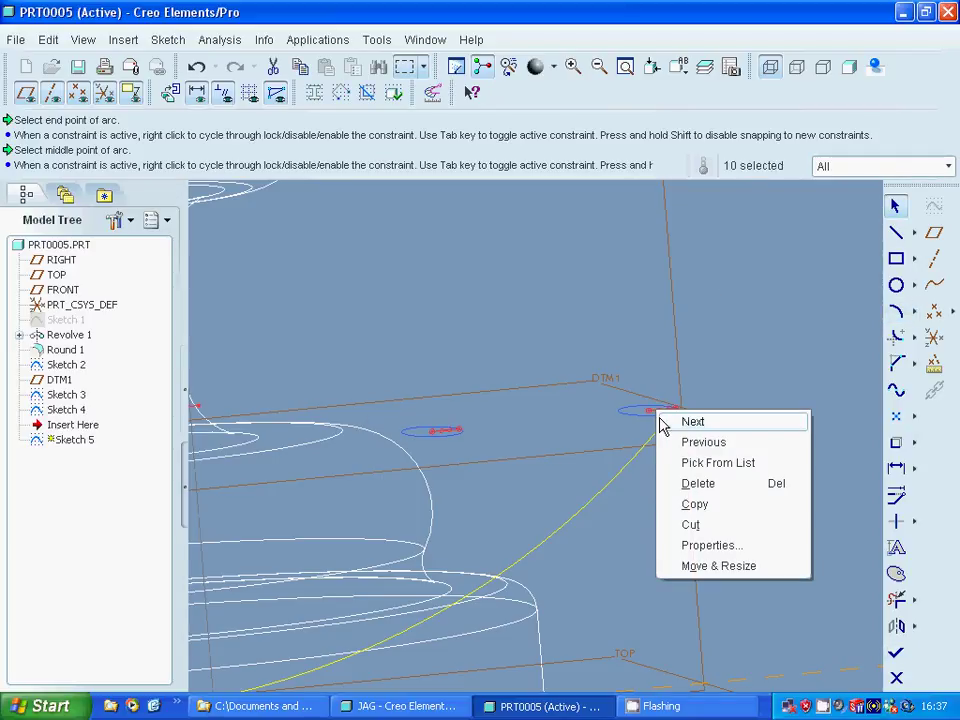
click(664, 490)
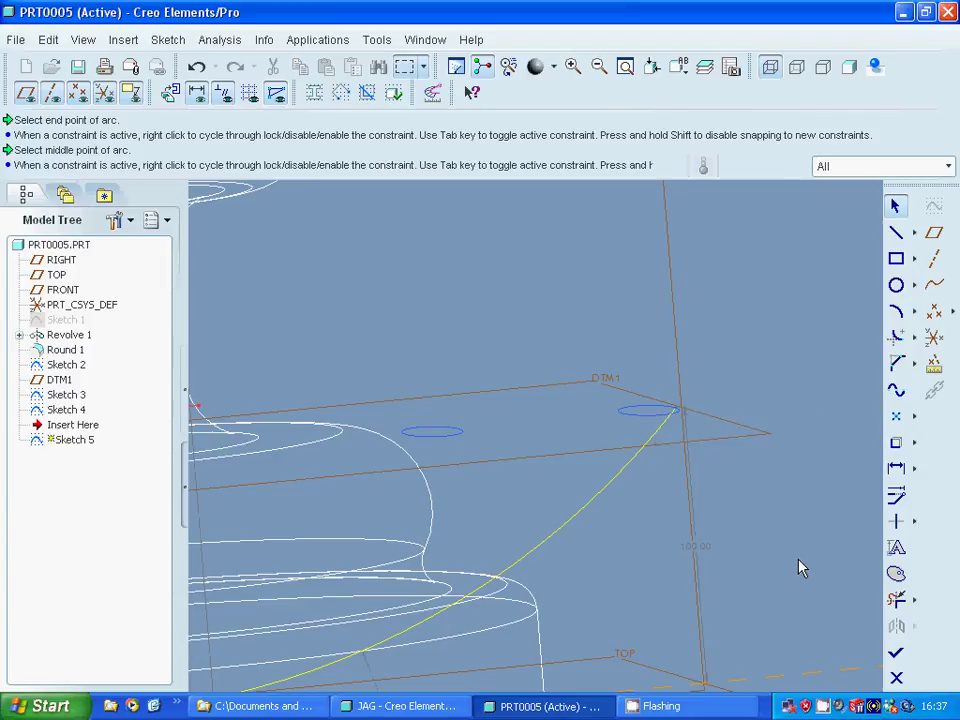
Complete the arc sketch and start a new sketch on the FRONT plane, using RIGHT as the reference with Right orientation.
click(896, 656)
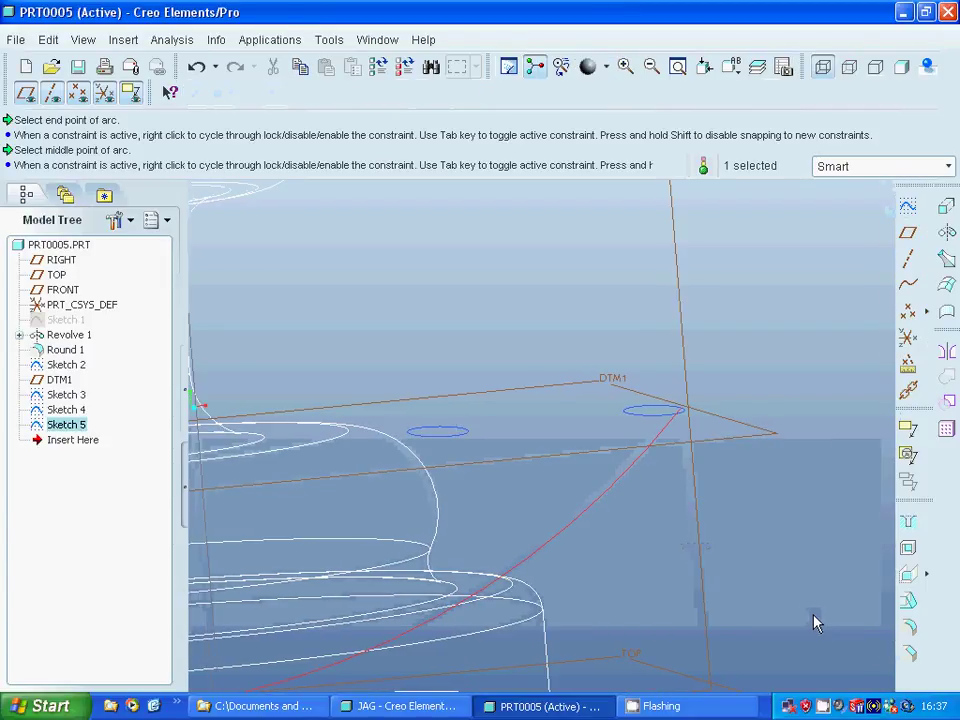
click(684, 374)
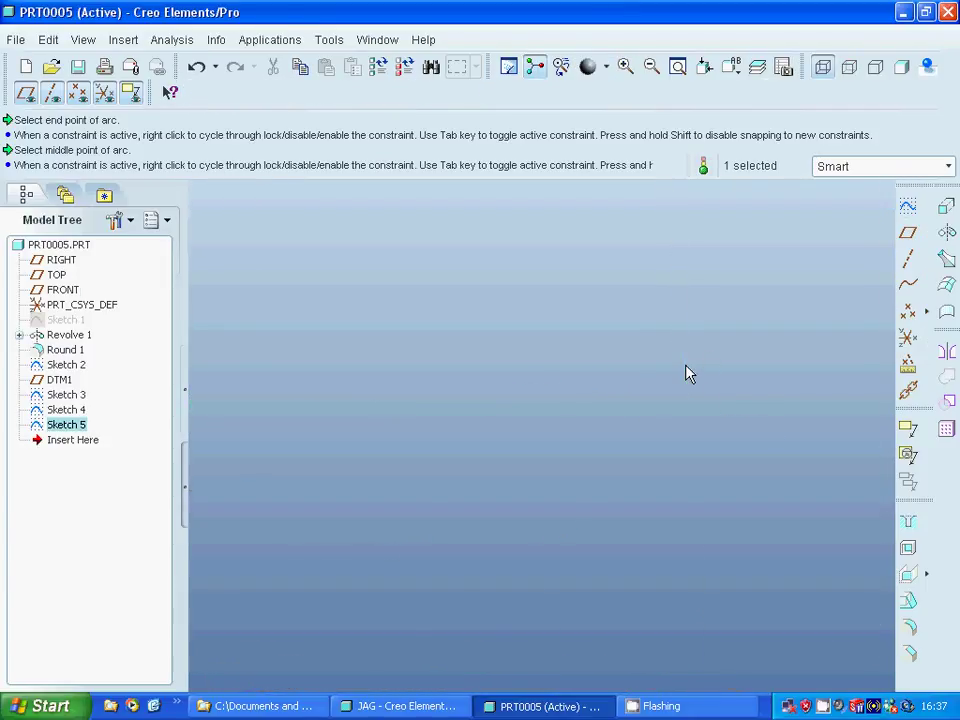
click(909, 207)
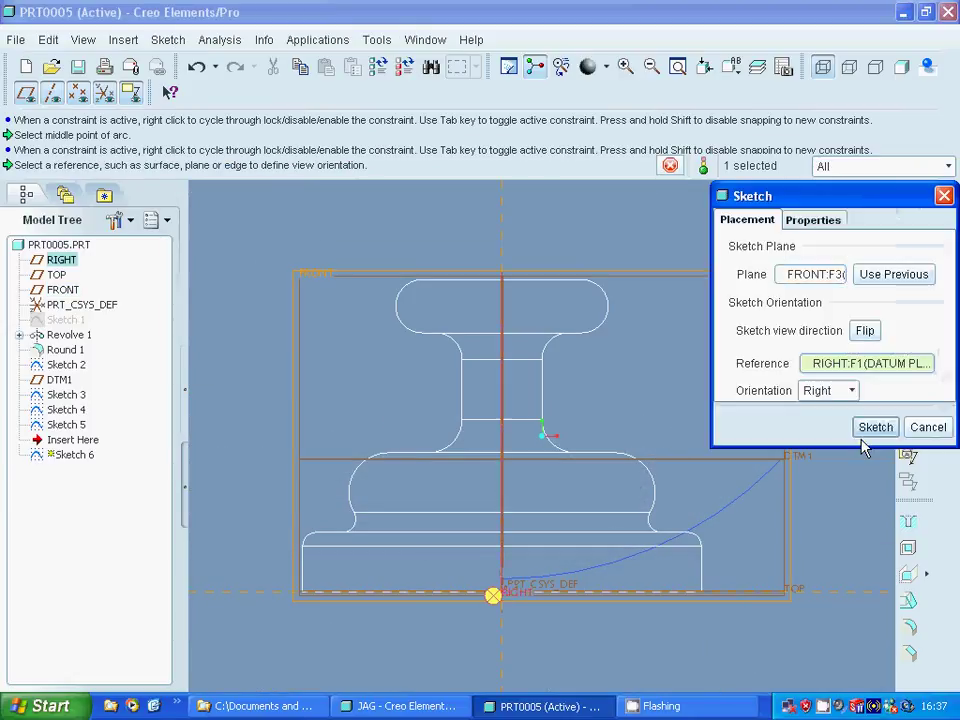
click(875, 428)
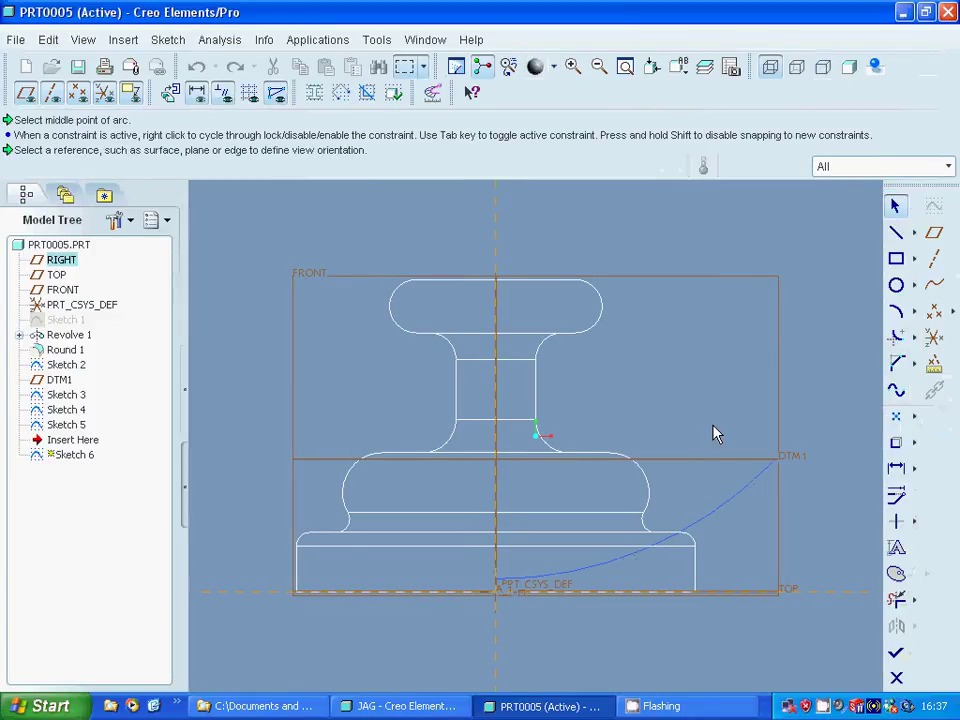
Try to project the inward-facing single edge of the outer DTM1 ellipse into the sketch.
middle_drag(707, 439, 710, 444)
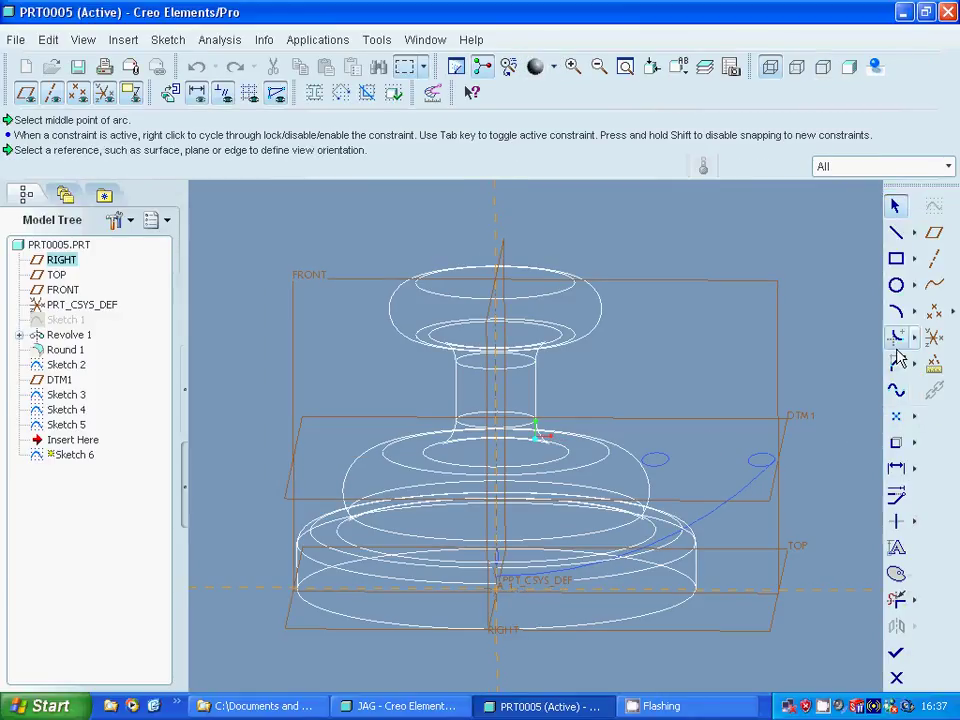
click(896, 442)
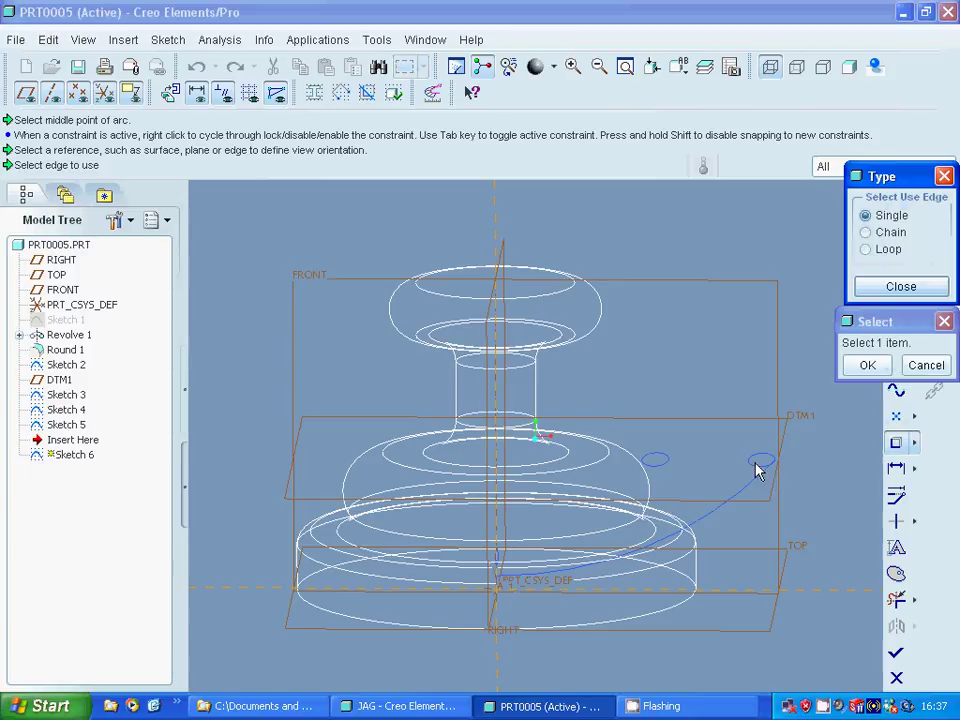
click(757, 466)
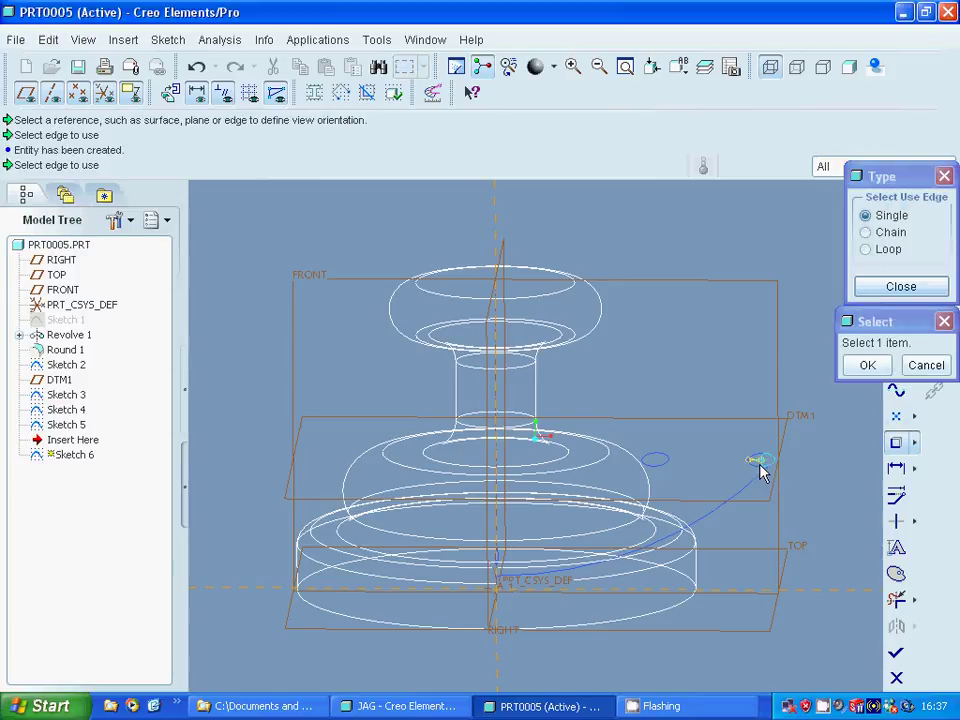
middle_click(827, 433)
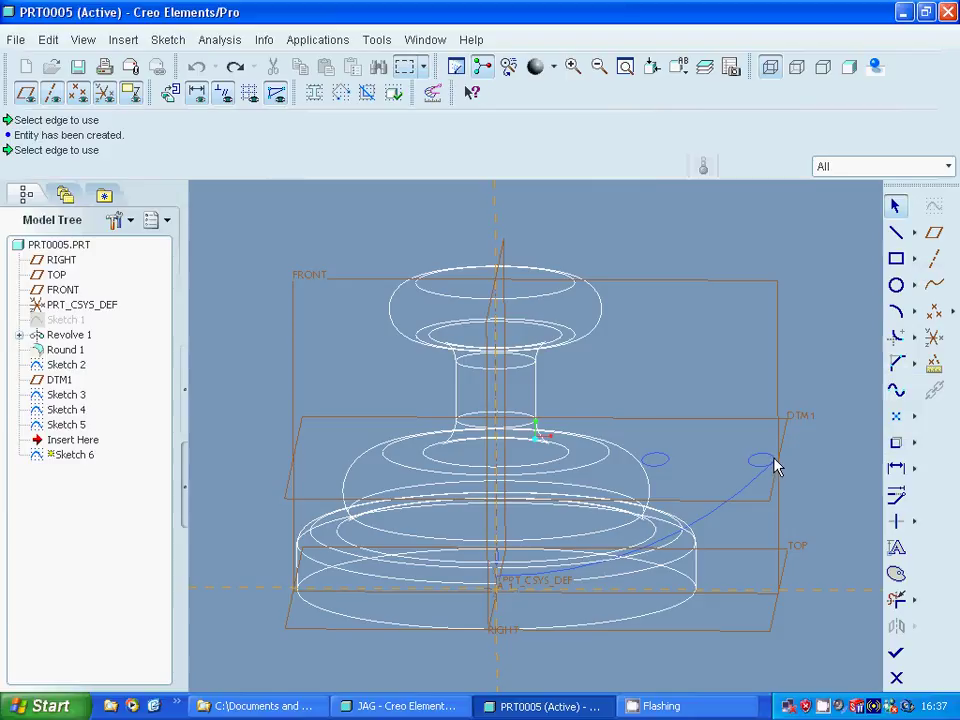
Project the outward-facing single edges of both the outer and inner DTM1 ellipses into the sketch.
click(896, 442)
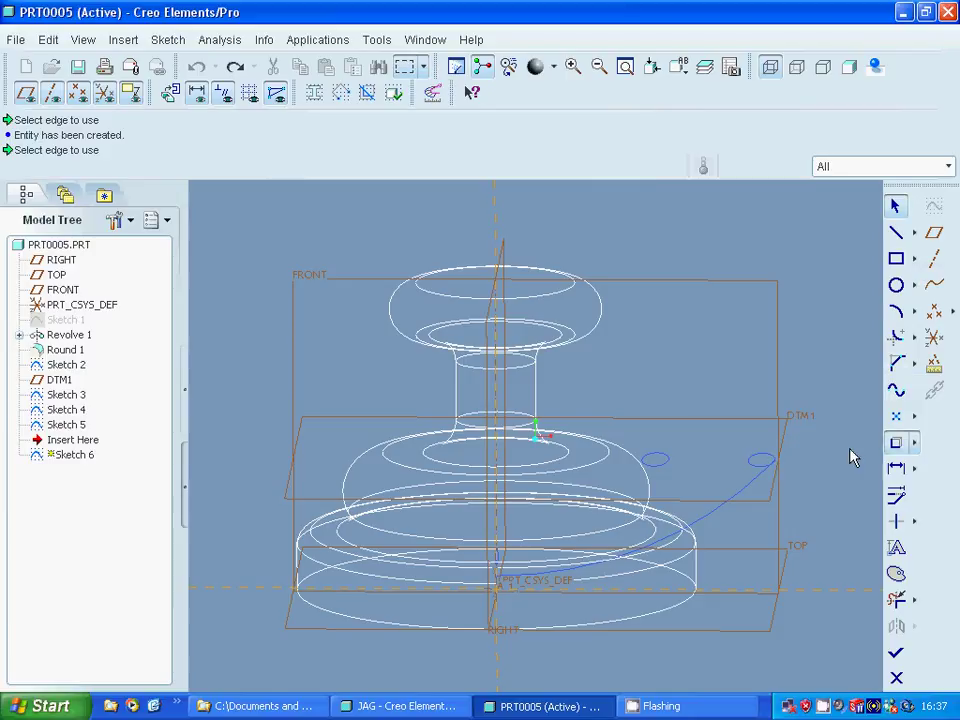
click(775, 462)
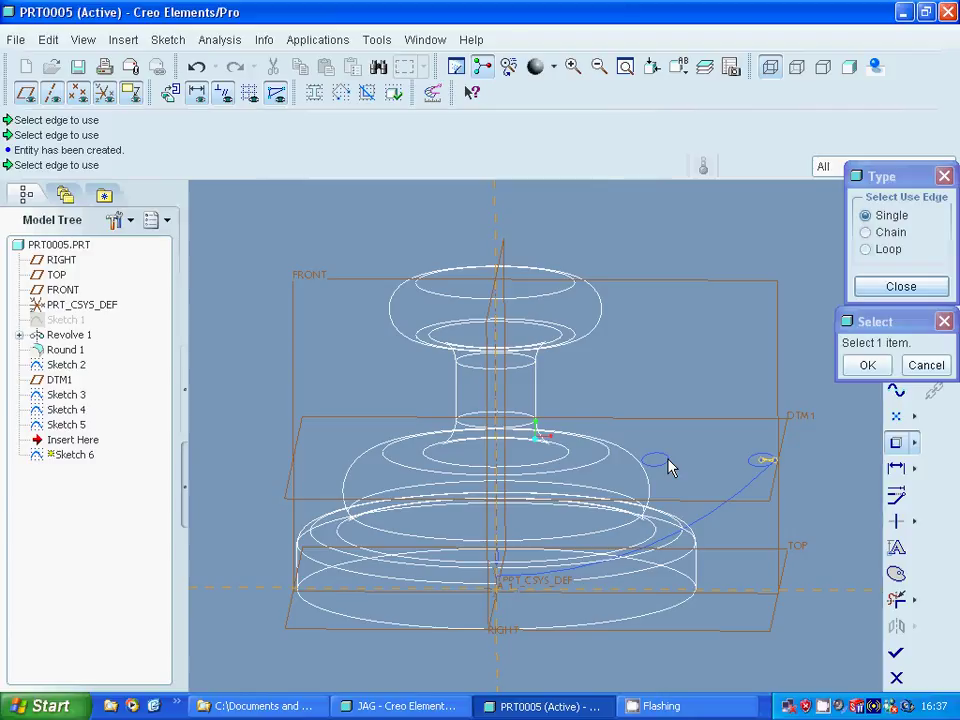
click(669, 467)
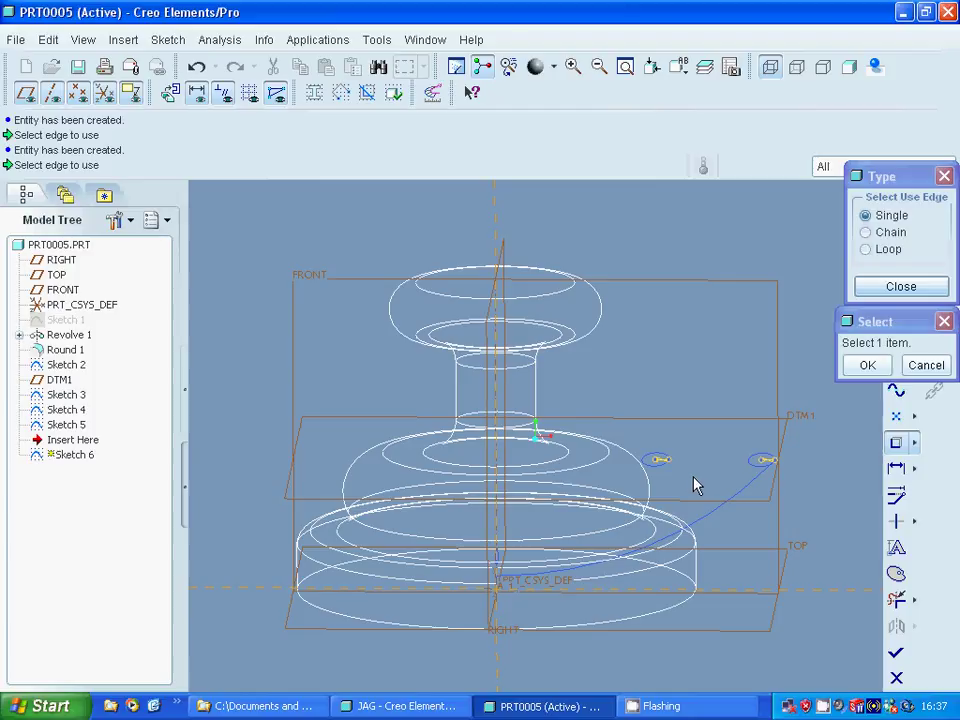
click(901, 286)
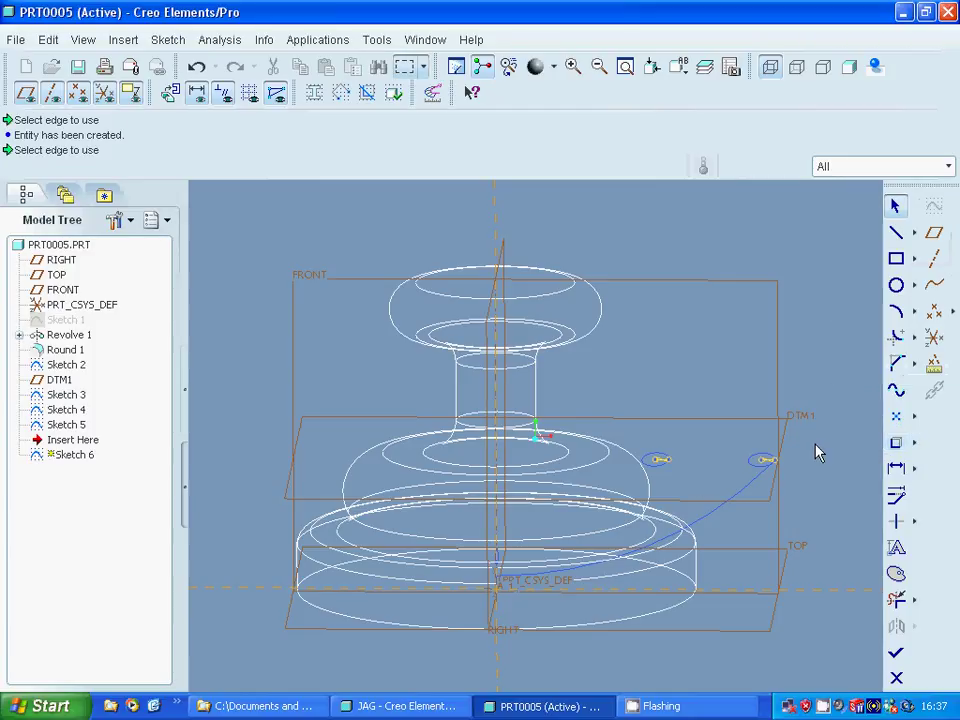
Try to draw an arc from the outer end of the outer ellipse's projected edge to the inner ellipse's projected edge.
click(897, 312)
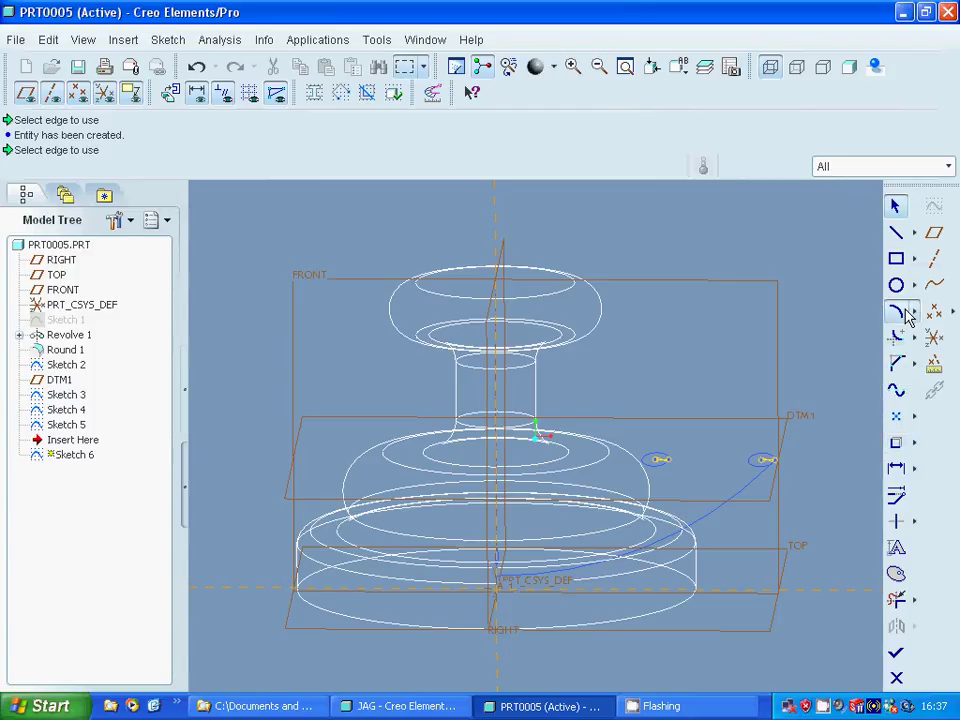
click(776, 462)
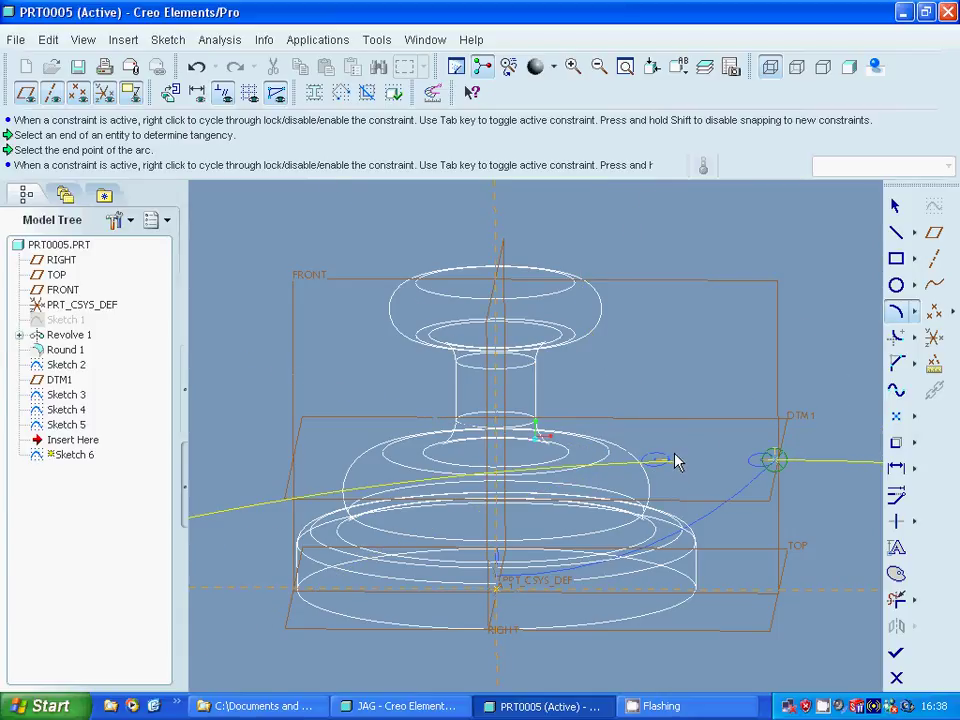
middle_click(675, 461)
click(675, 461)
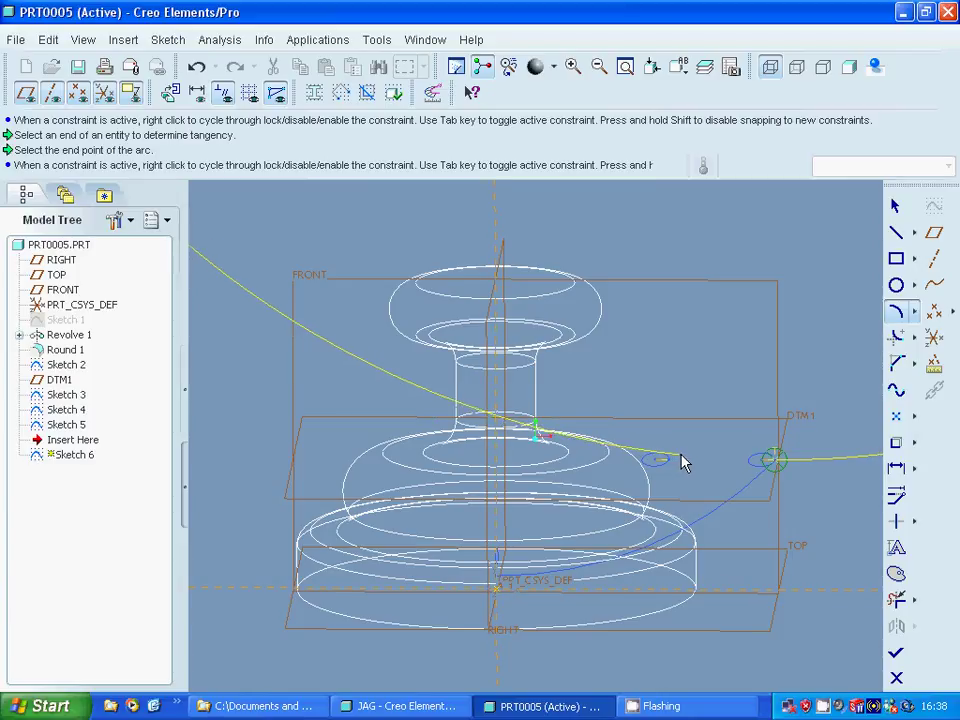
click(683, 461)
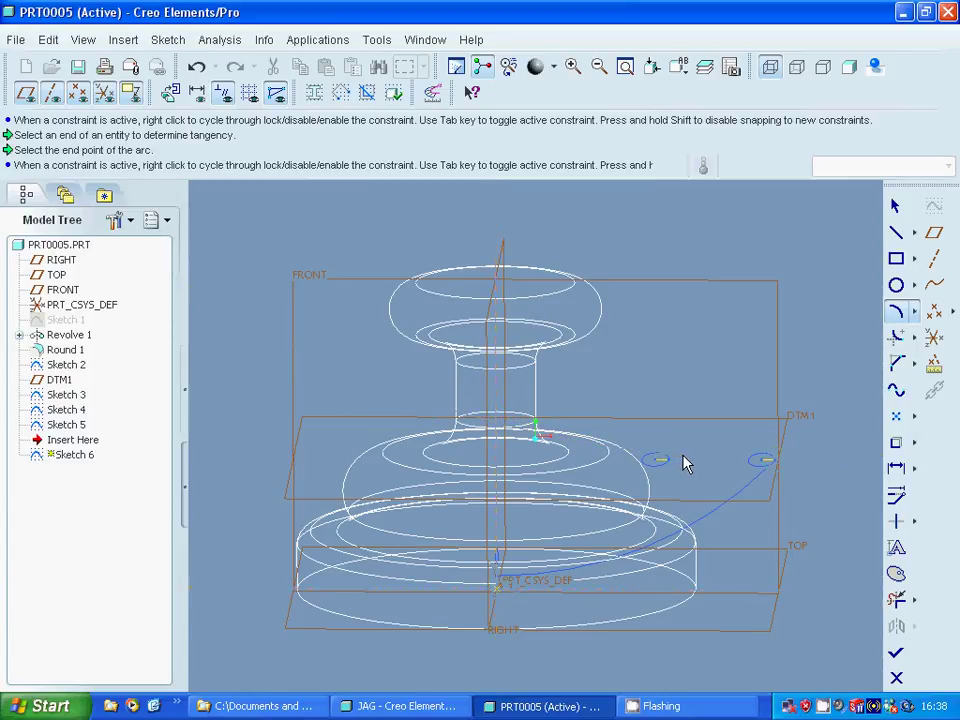
middle_click(735, 495)
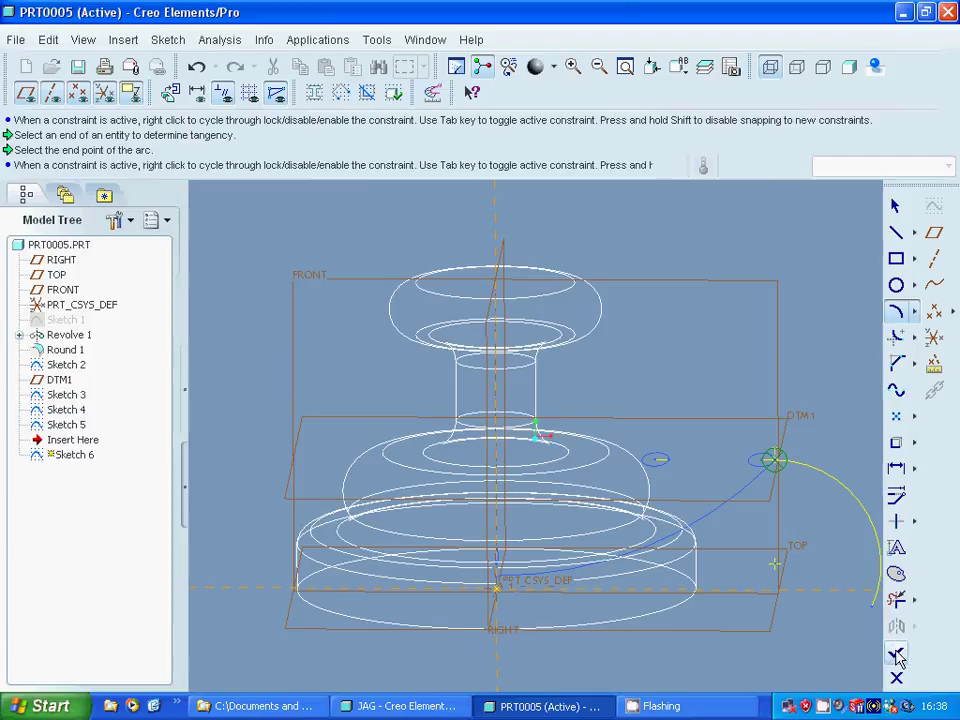
click(897, 207)
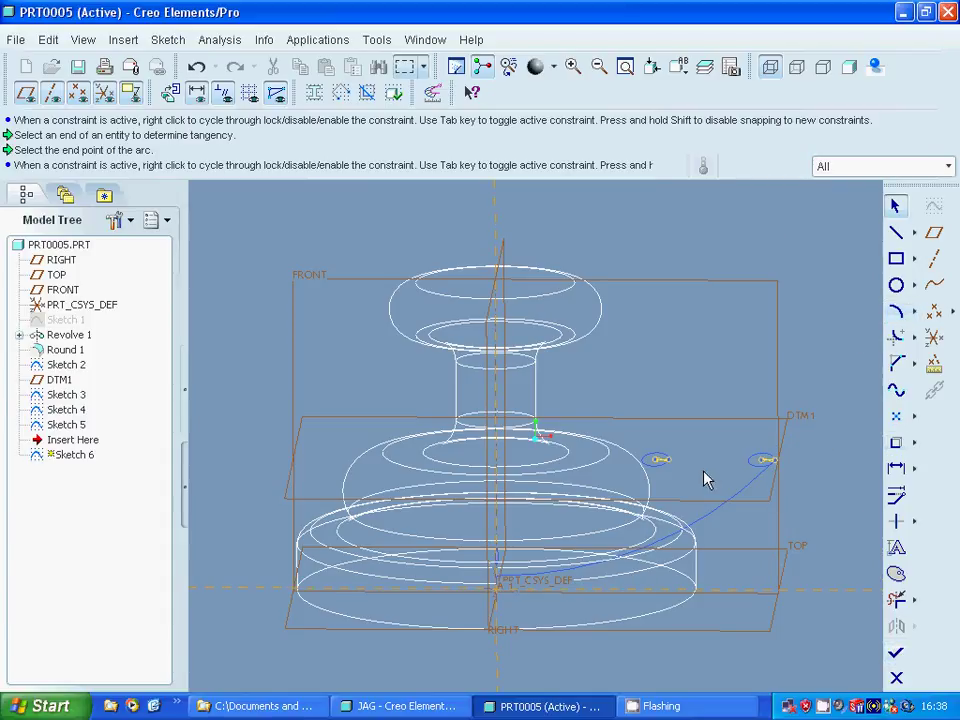
Try to draw an arc between the inner ends of the two projected ellipse edges.
middle_drag(707, 476, 706, 449)
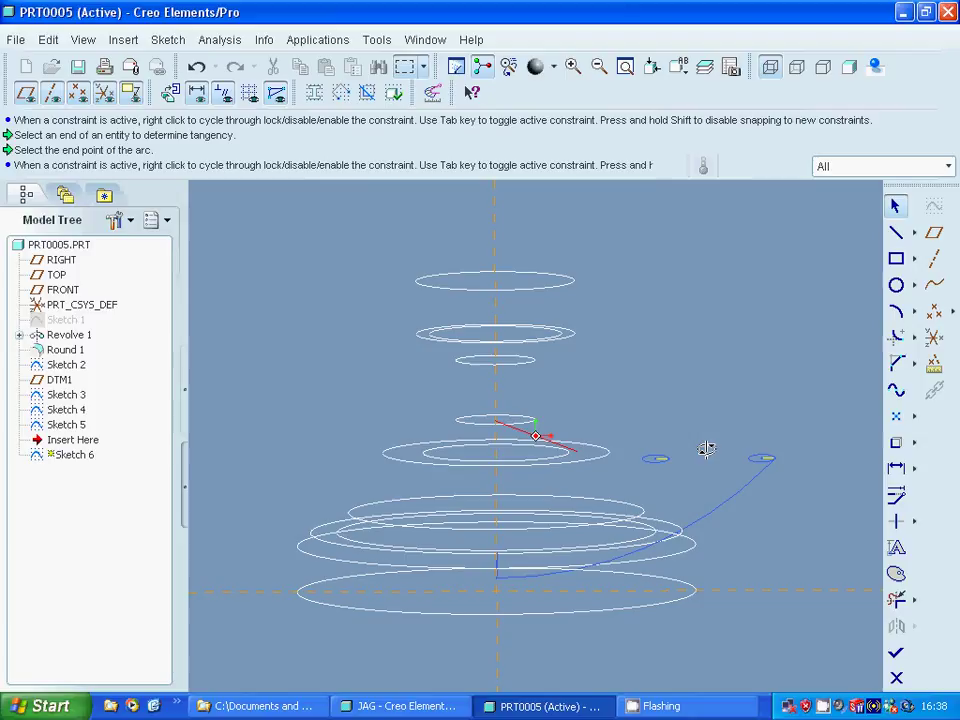
middle_drag(706, 449, 706, 452)
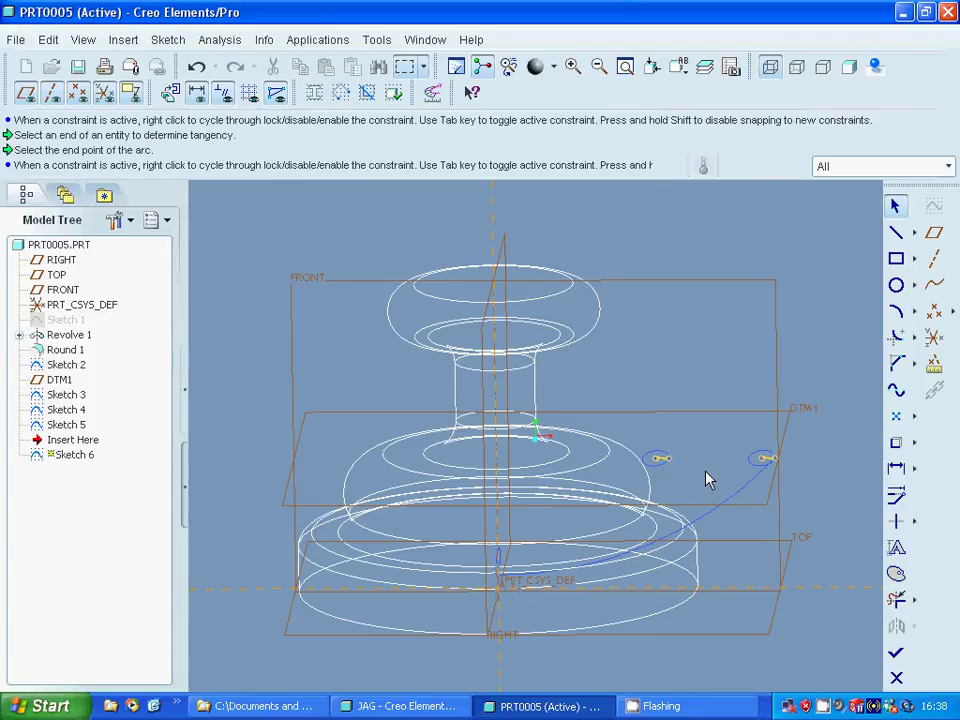
click(896, 311)
click(763, 459)
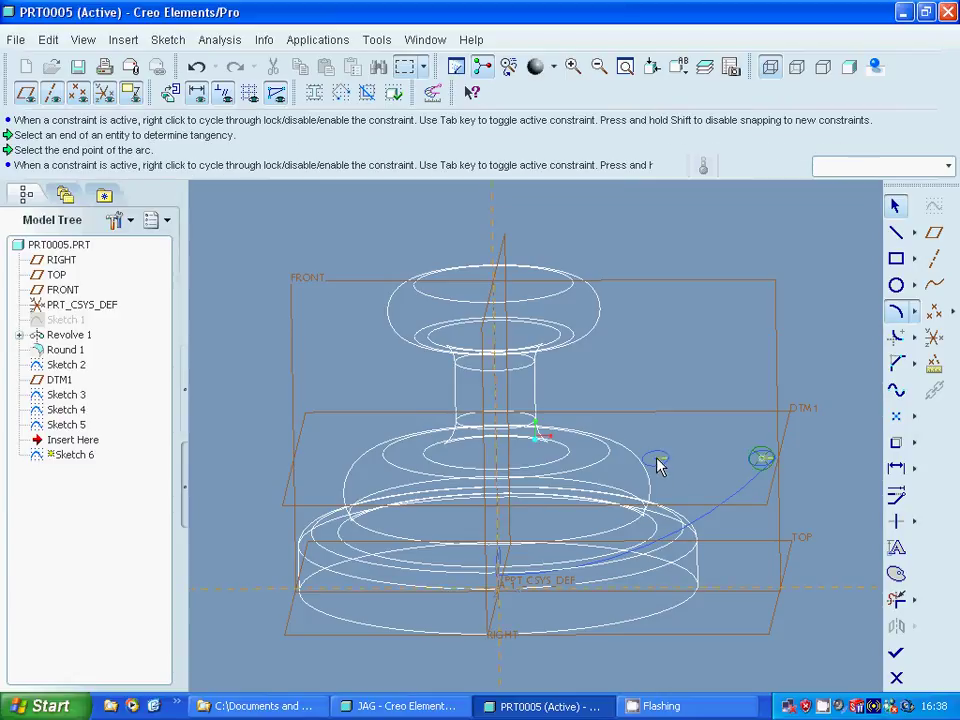
click(658, 462)
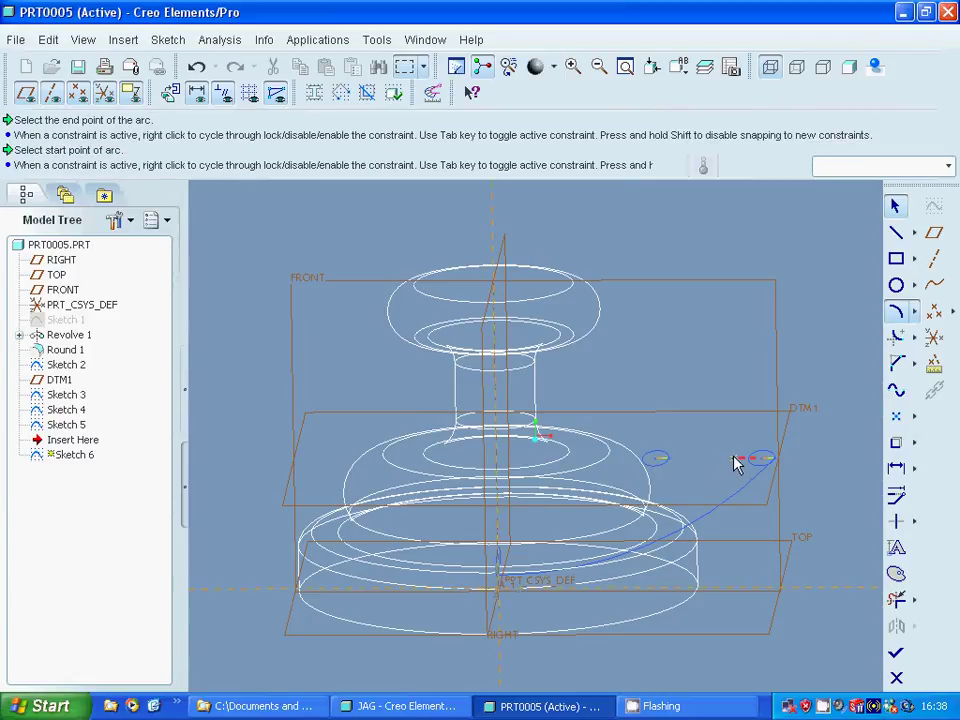
click(893, 205)
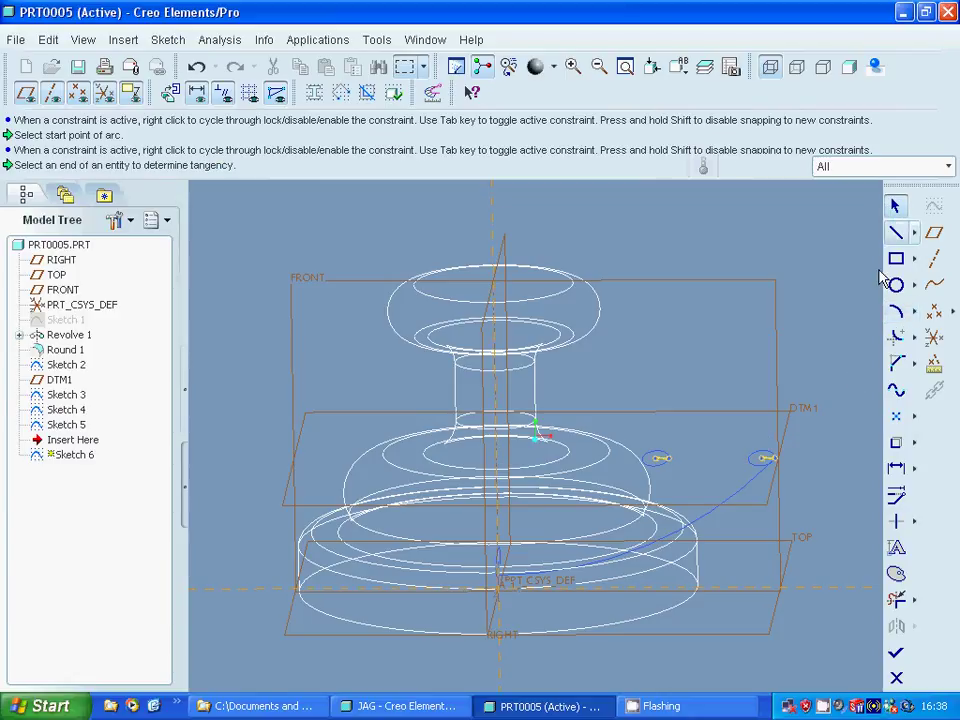
right_click(822, 708)
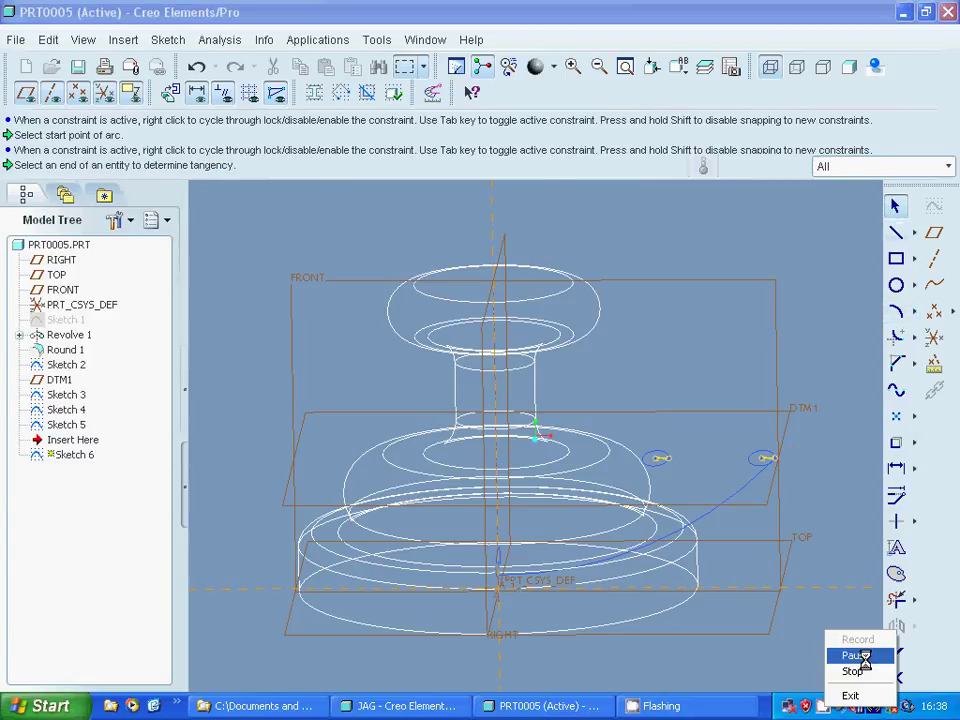
click(853, 656)
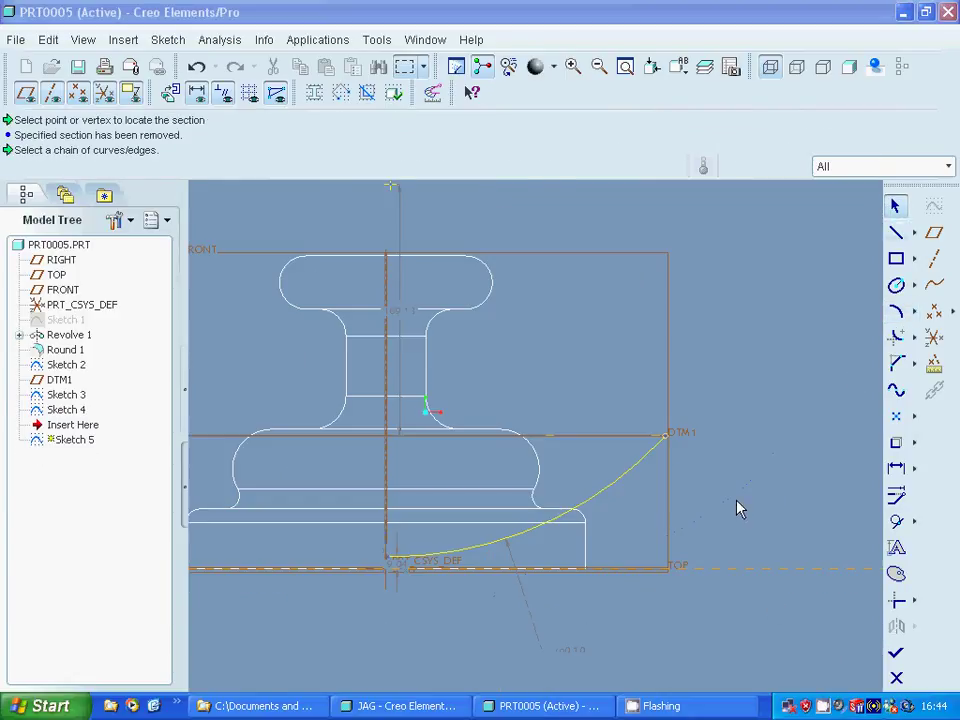
Project a single outward-facing edge of the inner DTM1 ellipse into the FRONT sketch that contains the long arc.
middle_drag(730, 508, 707, 522)
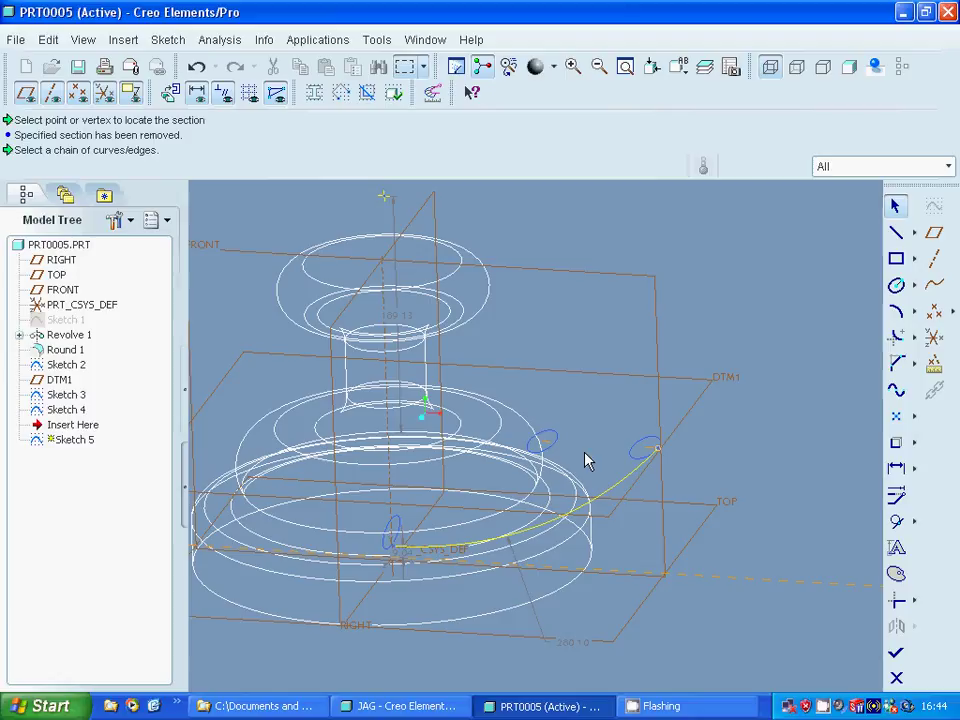
click(899, 233)
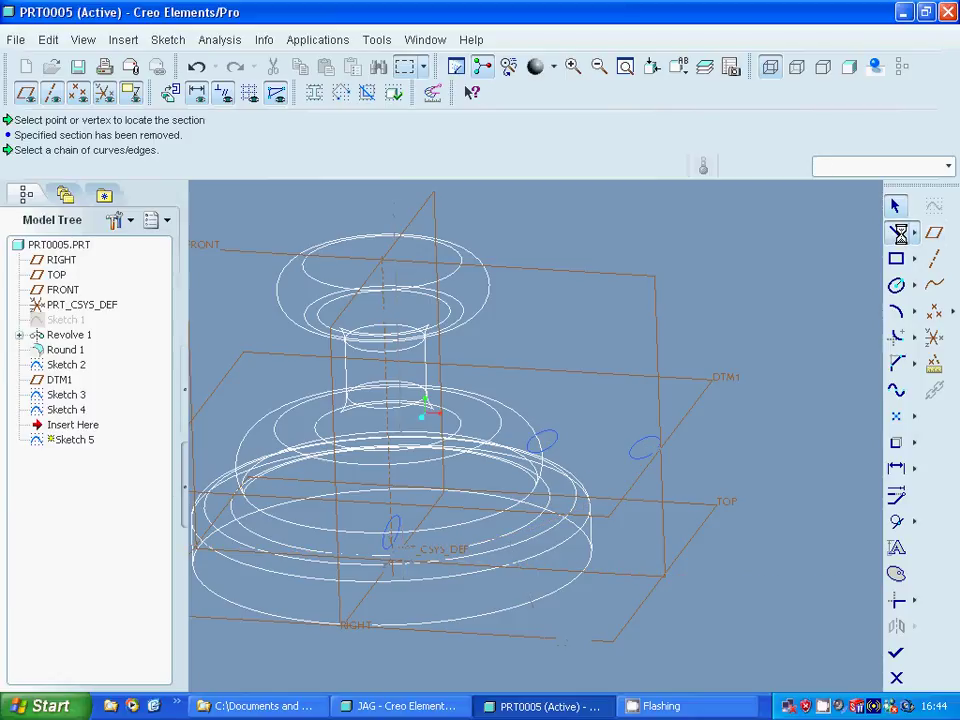
click(896, 444)
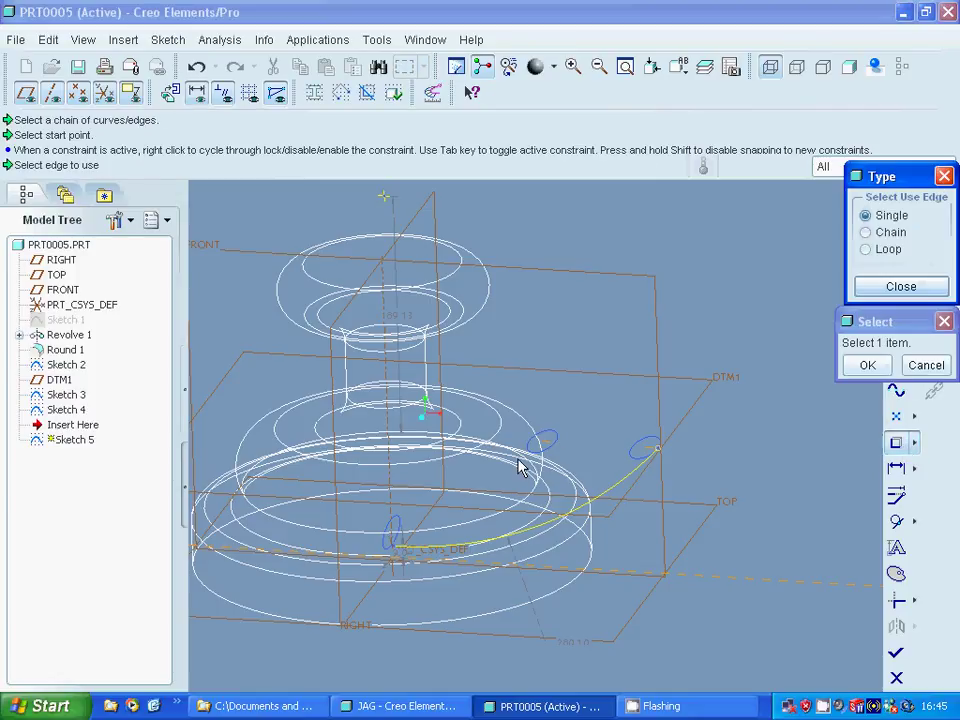
click(558, 449)
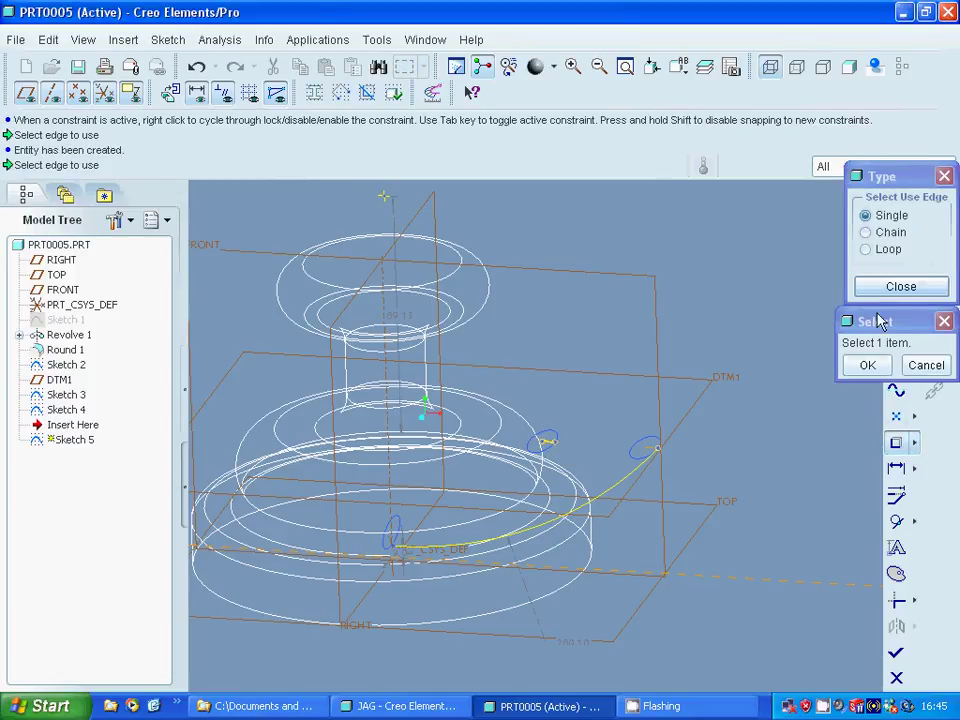
click(900, 288)
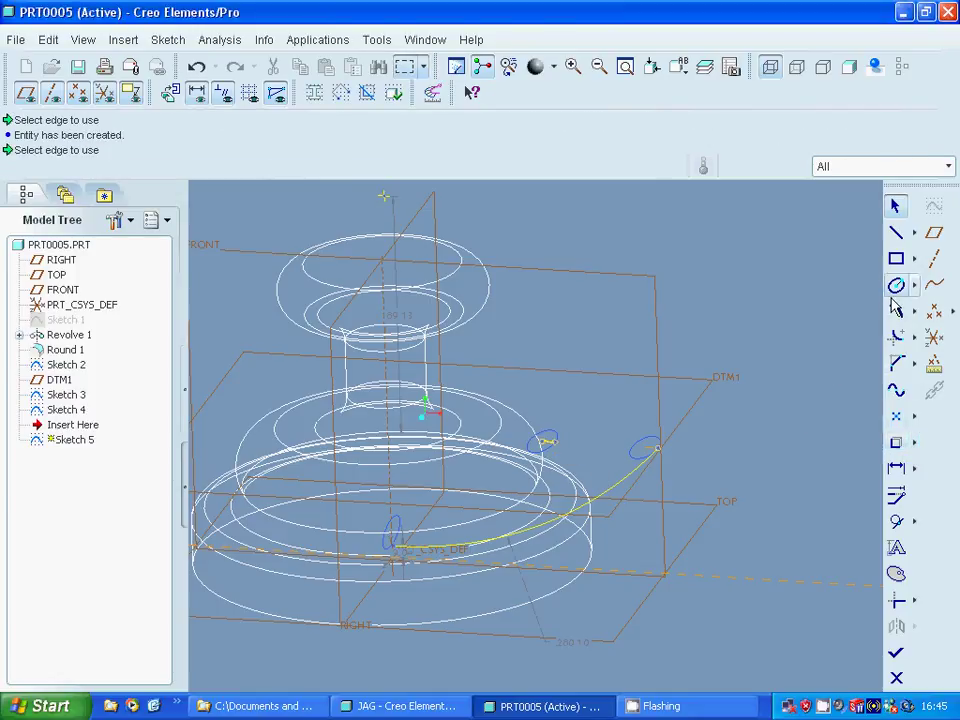
Draw a horizontal line from the inner ellipse's projected edge past the outer ellipse, and a sloping line from its far end back above the inner ellipse.
click(896, 232)
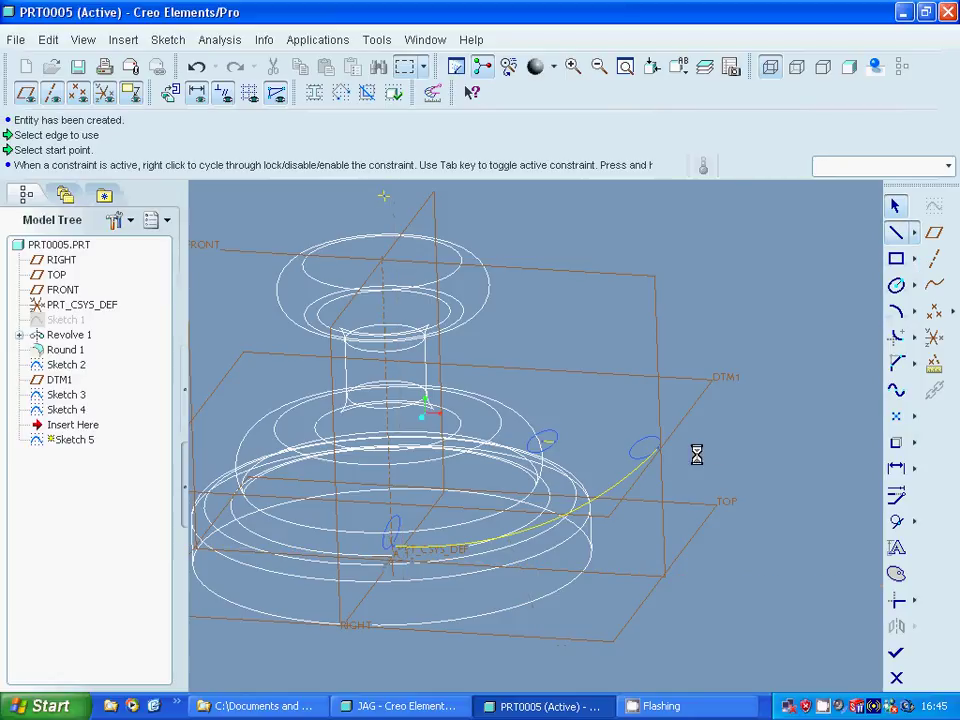
click(658, 449)
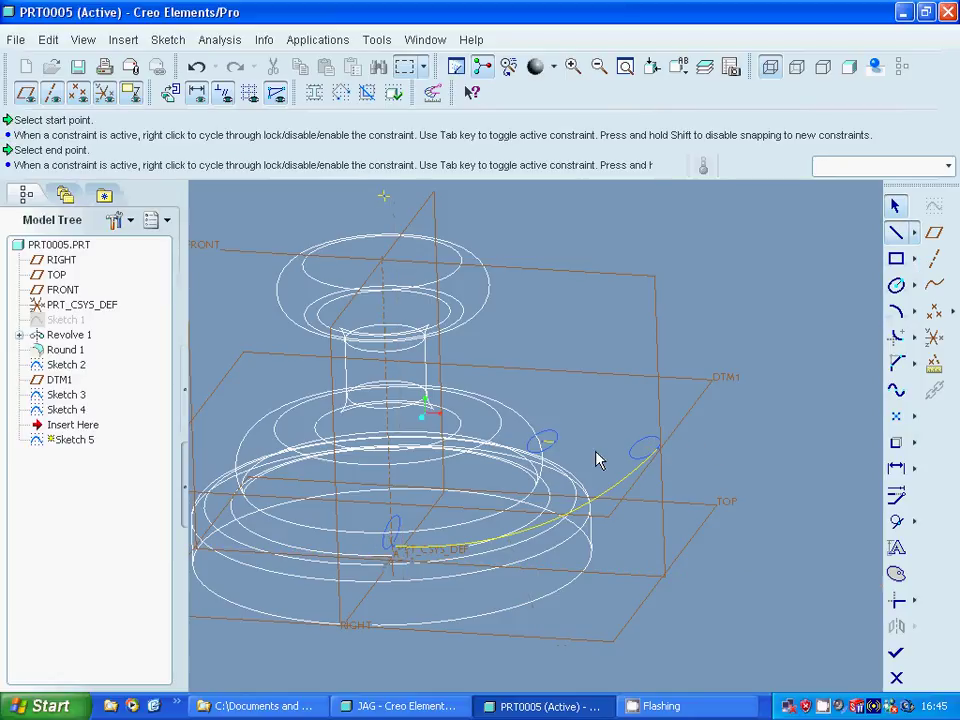
middle_click(570, 455)
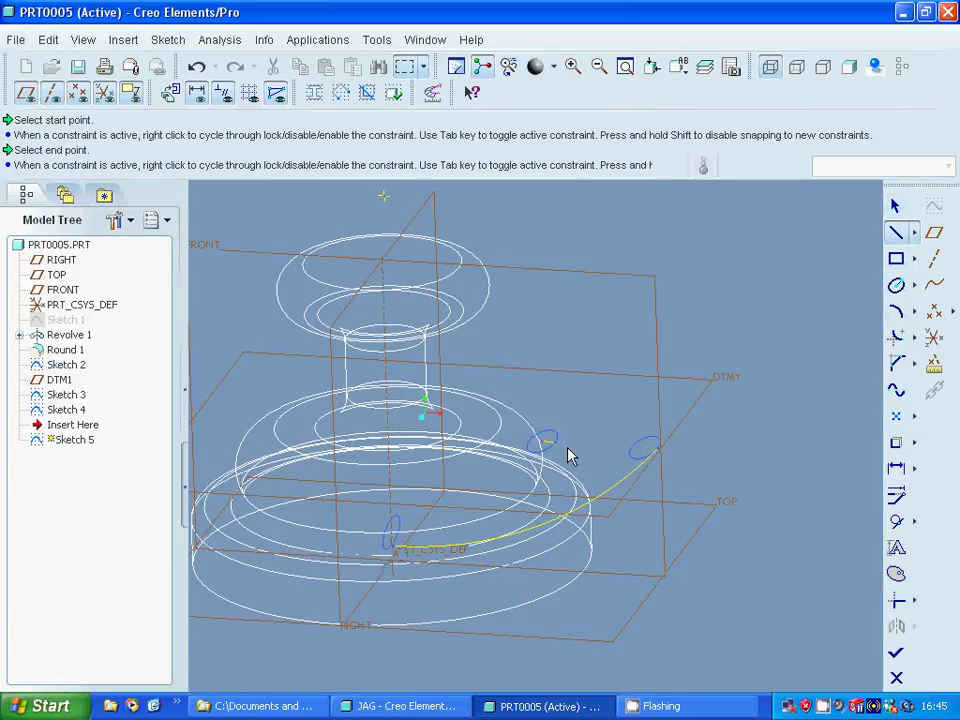
click(742, 452)
middle_click(744, 458)
click(742, 452)
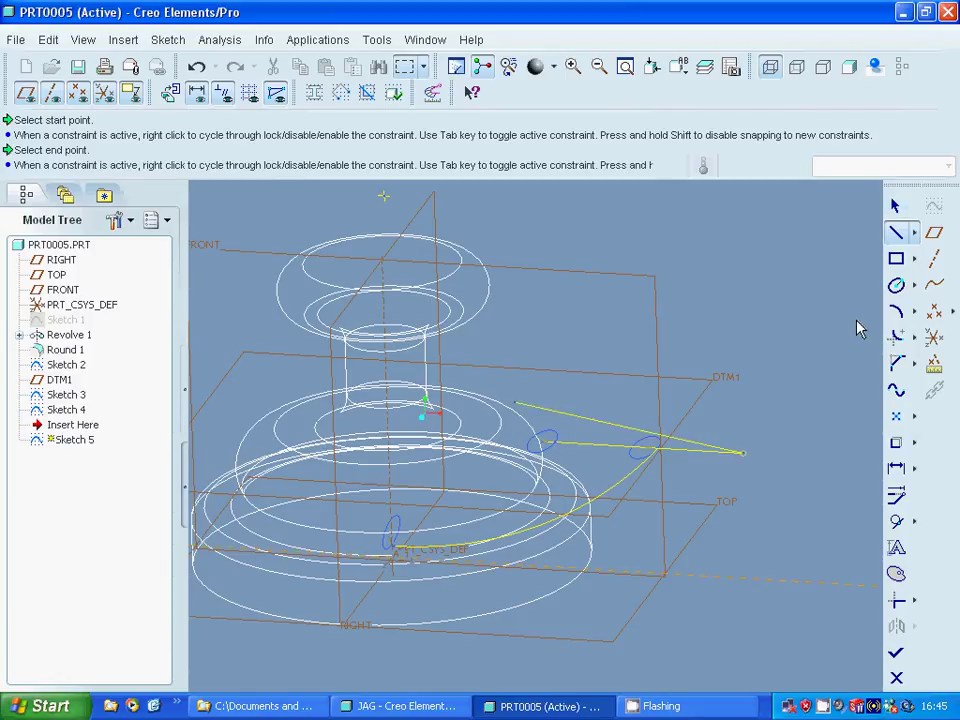
middle_click(765, 366)
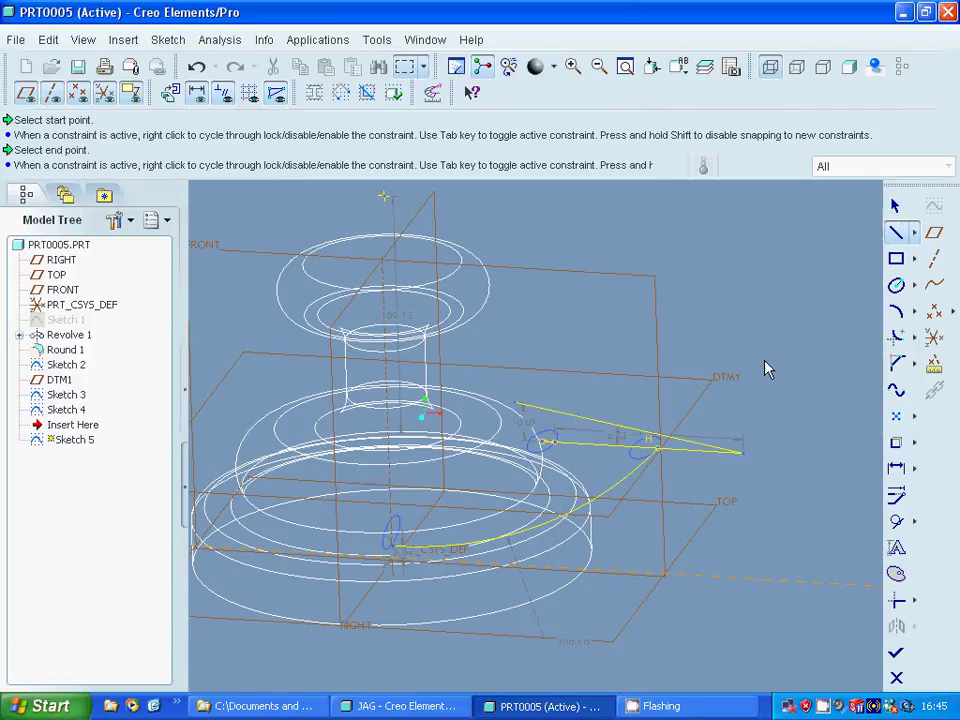
Undo the two straight lines and draw a horizontal line from the long arc's outer end to the inner ellipse's projected edge.
key(ctrl+z)
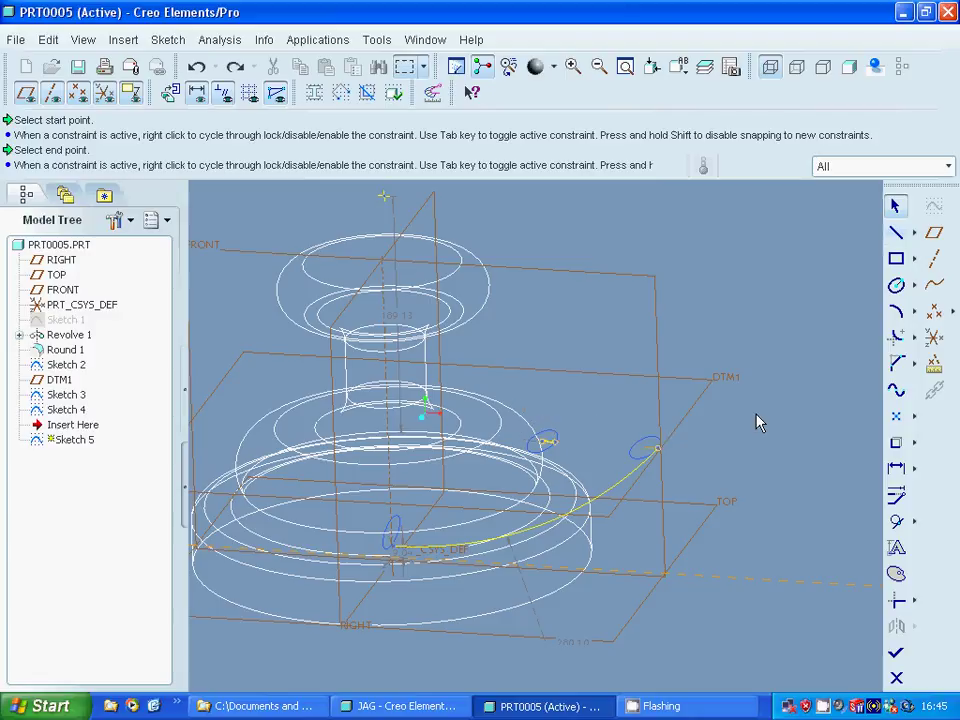
click(896, 232)
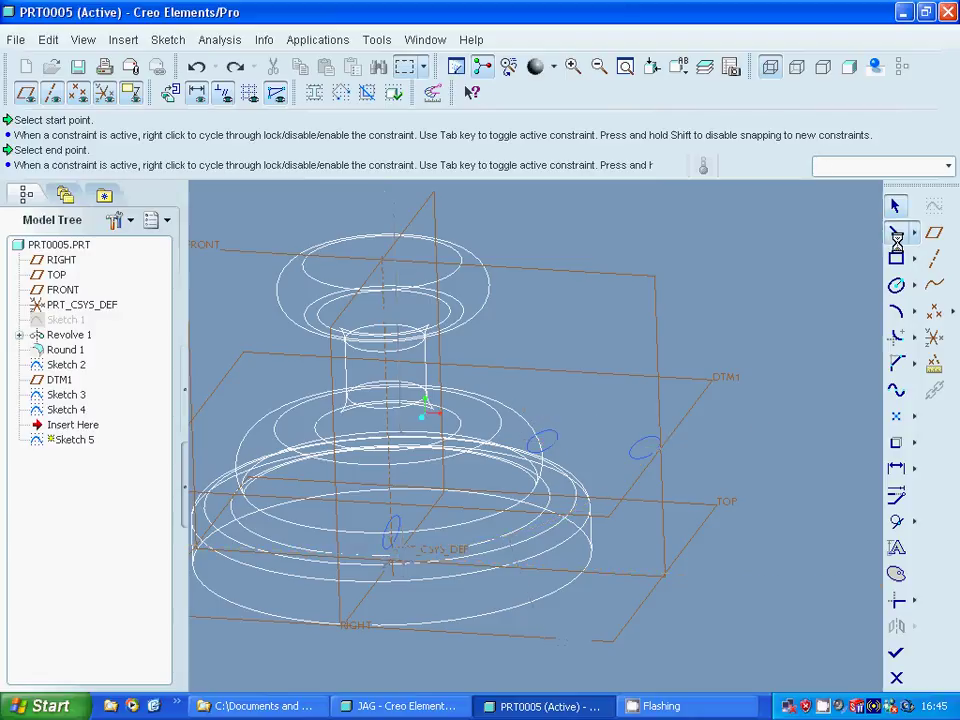
click(660, 455)
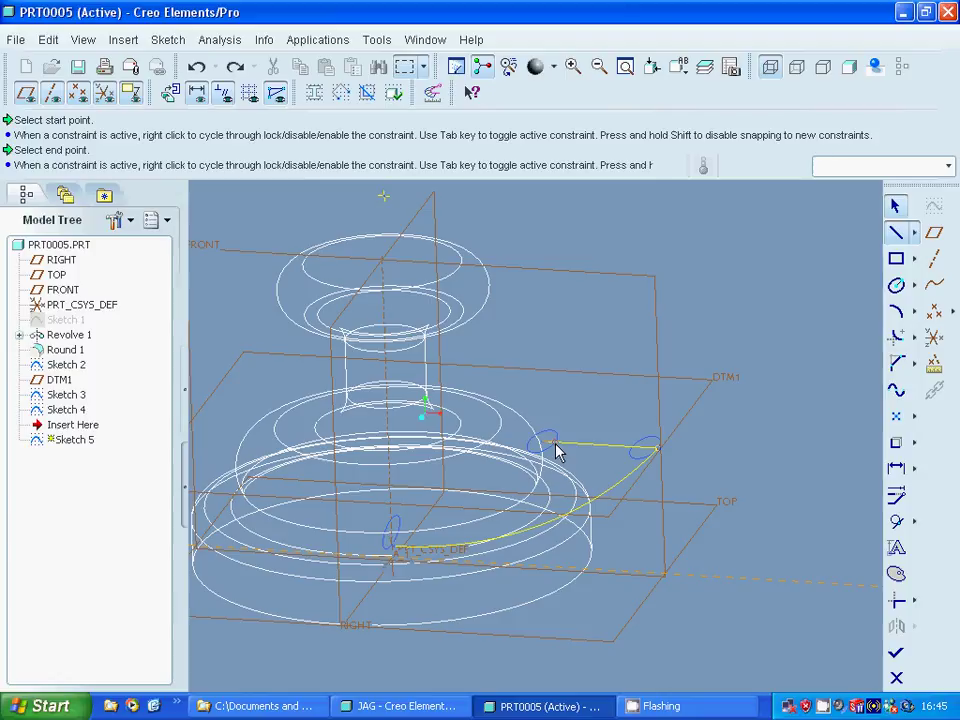
click(896, 232)
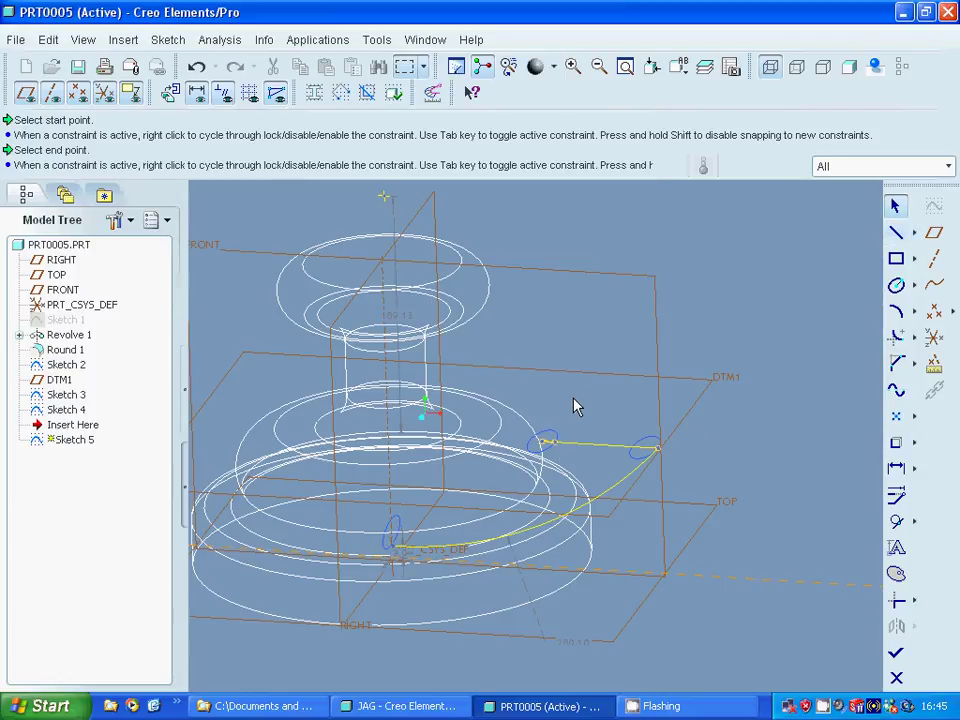
Delete the short projected edge of the inner DTM1 ellipse from the sketch.
drag(512, 403, 576, 456)
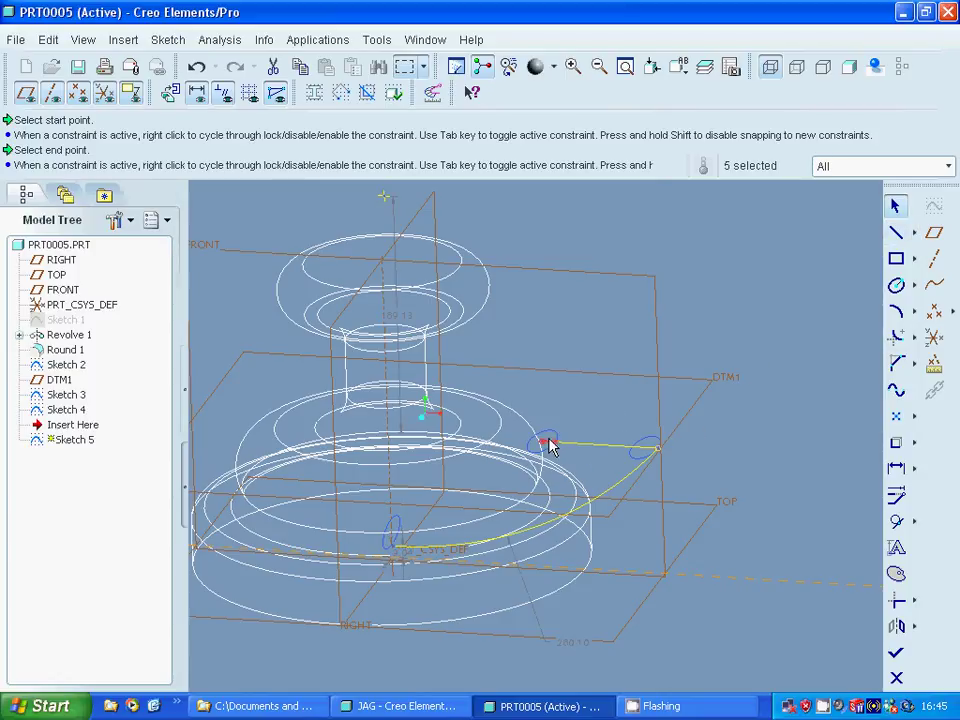
right_click(552, 447)
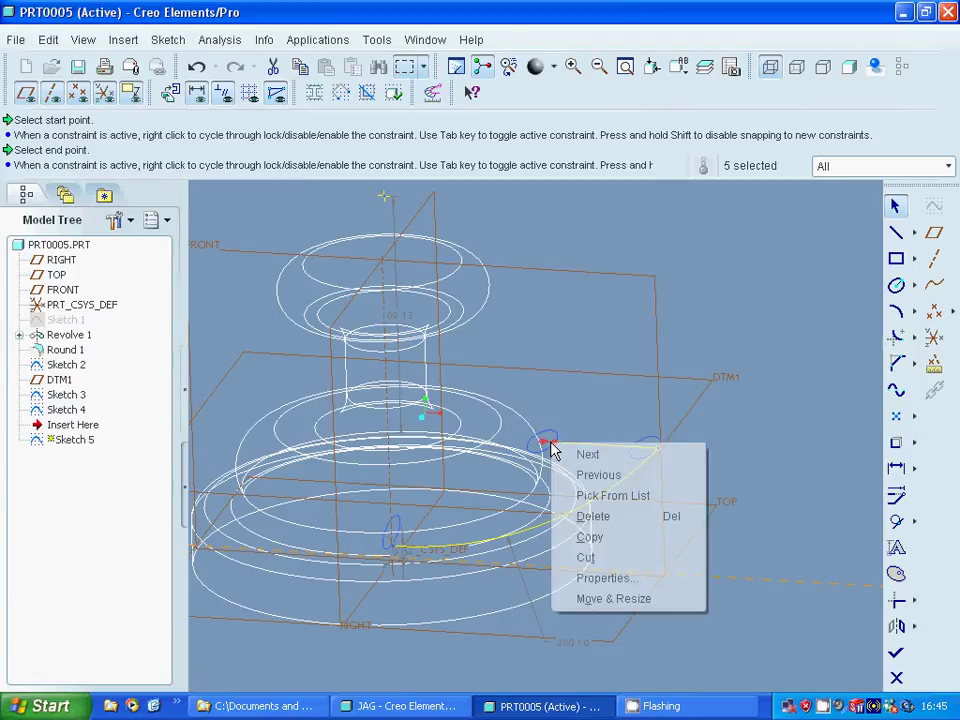
click(601, 520)
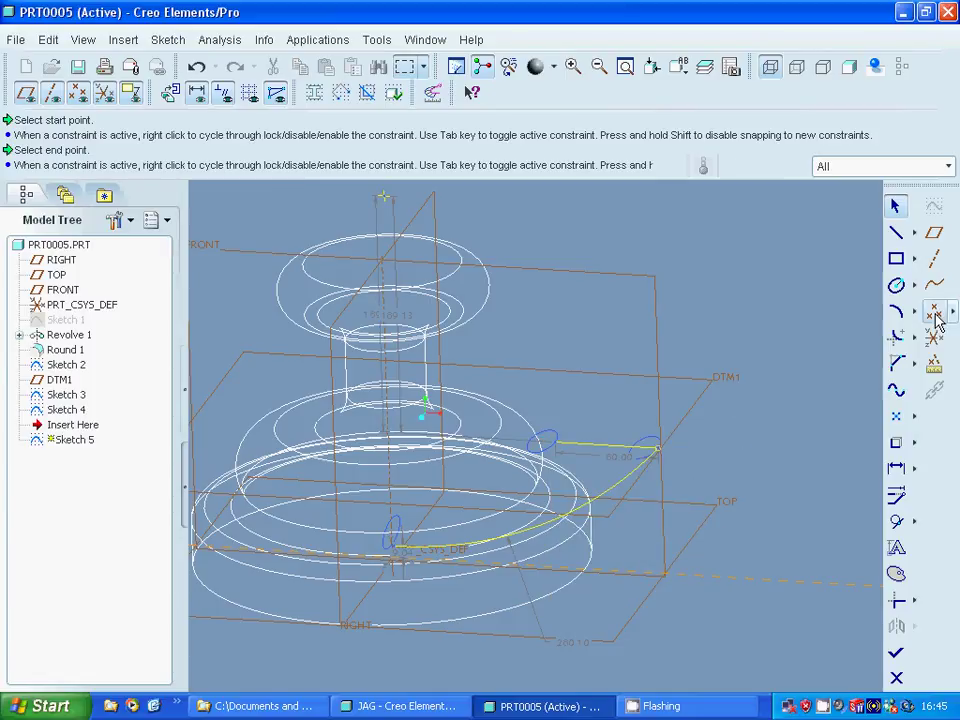
Draw a large arc above DTM1, tangent to the long arc's outer end and ending at the horizontal line's inner end.
click(898, 311)
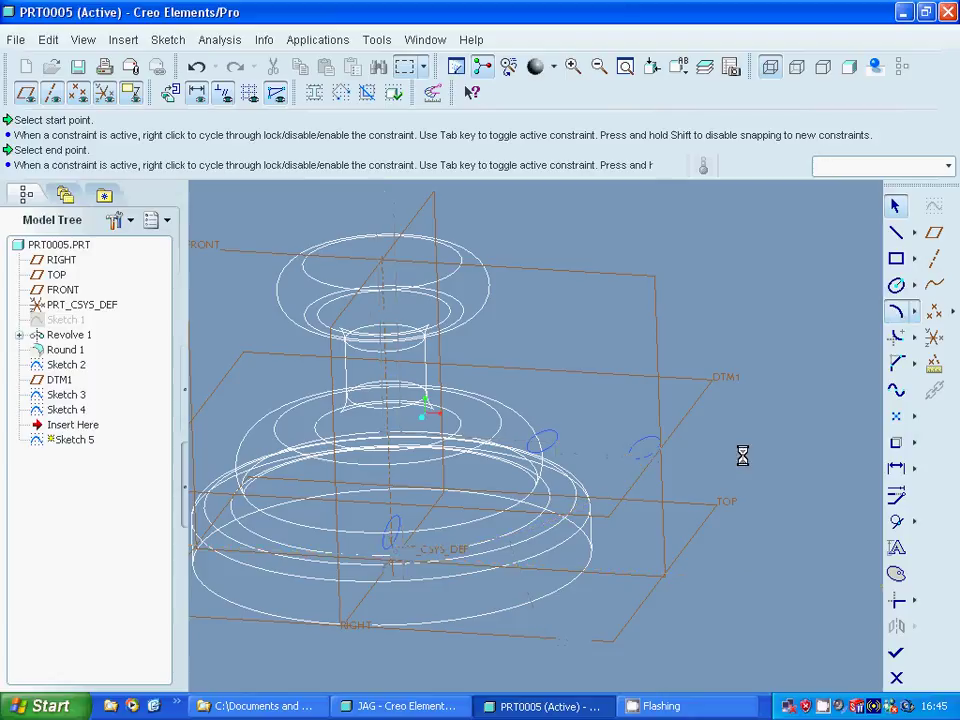
click(657, 451)
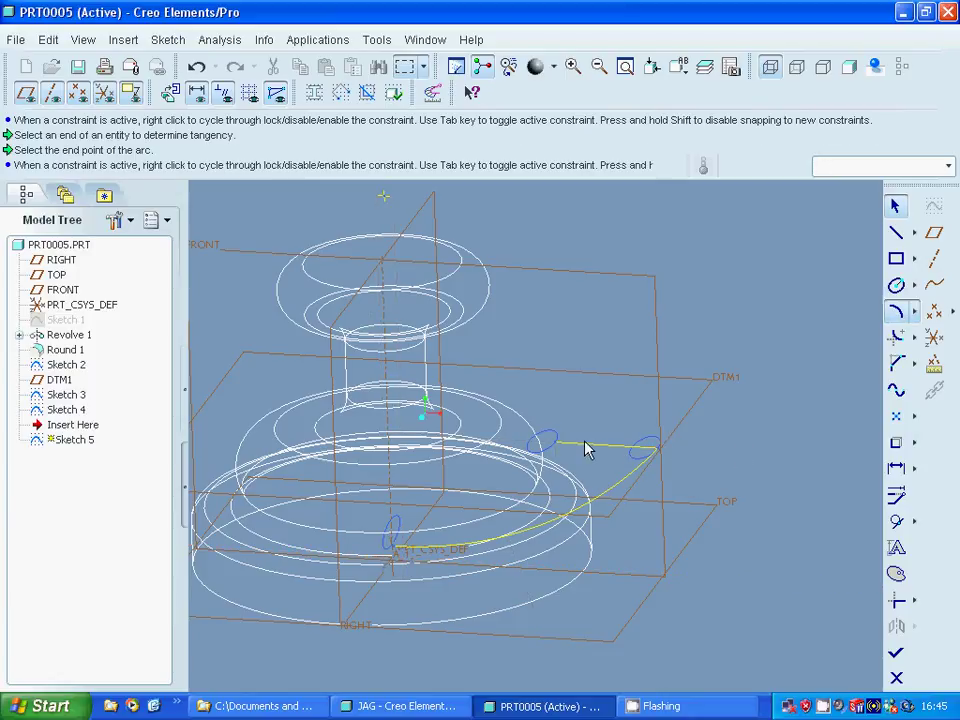
click(557, 441)
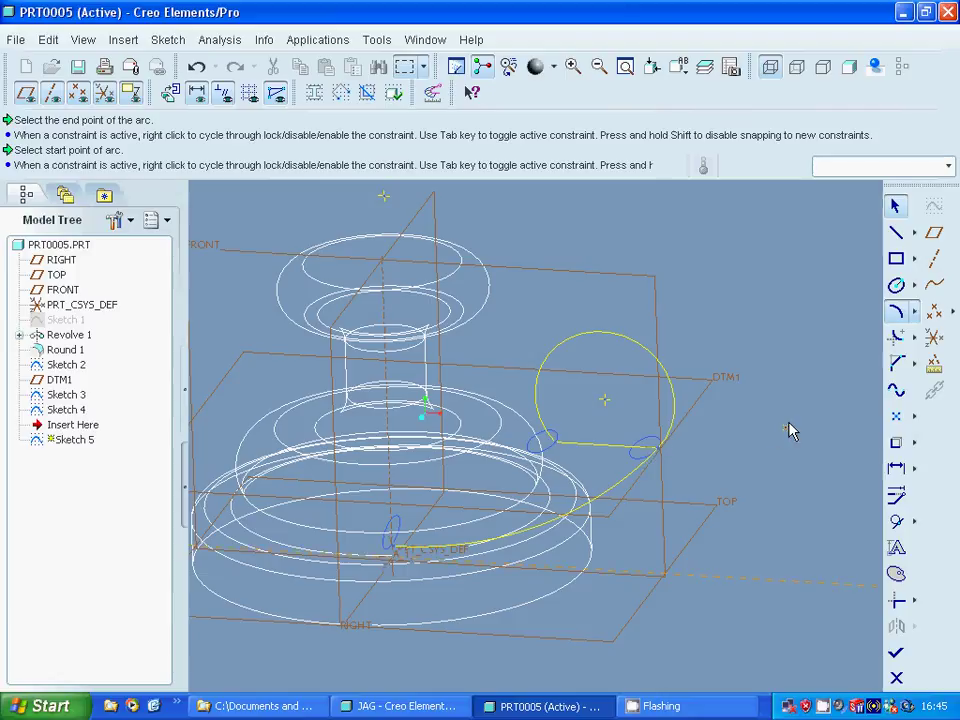
click(887, 281)
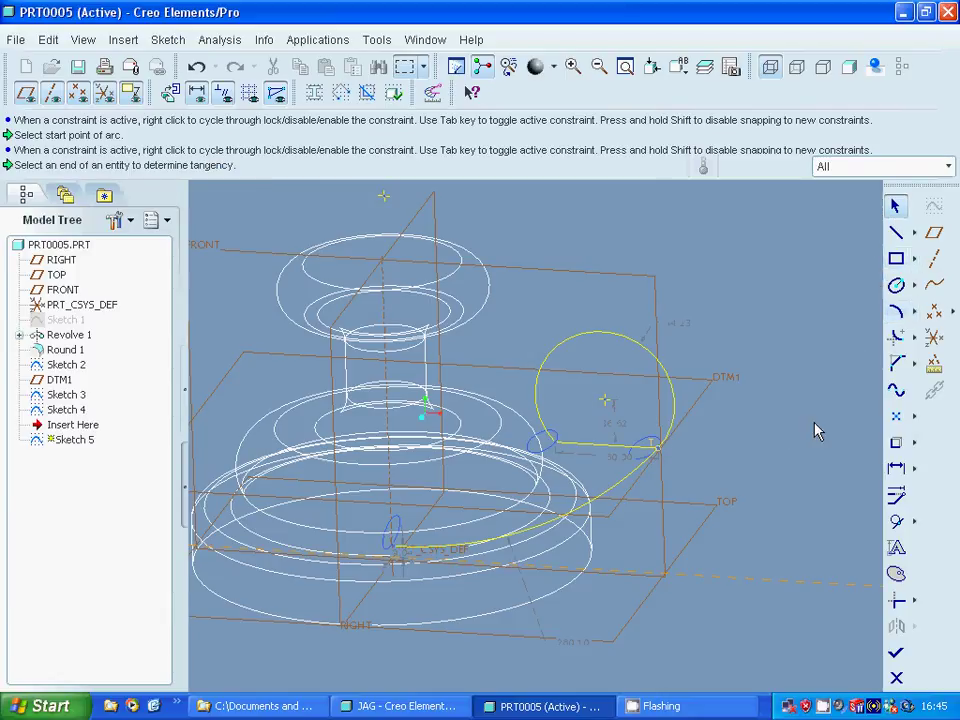
Try to add a tangent constraint between the new upper arc and the long arc.
click(913, 523)
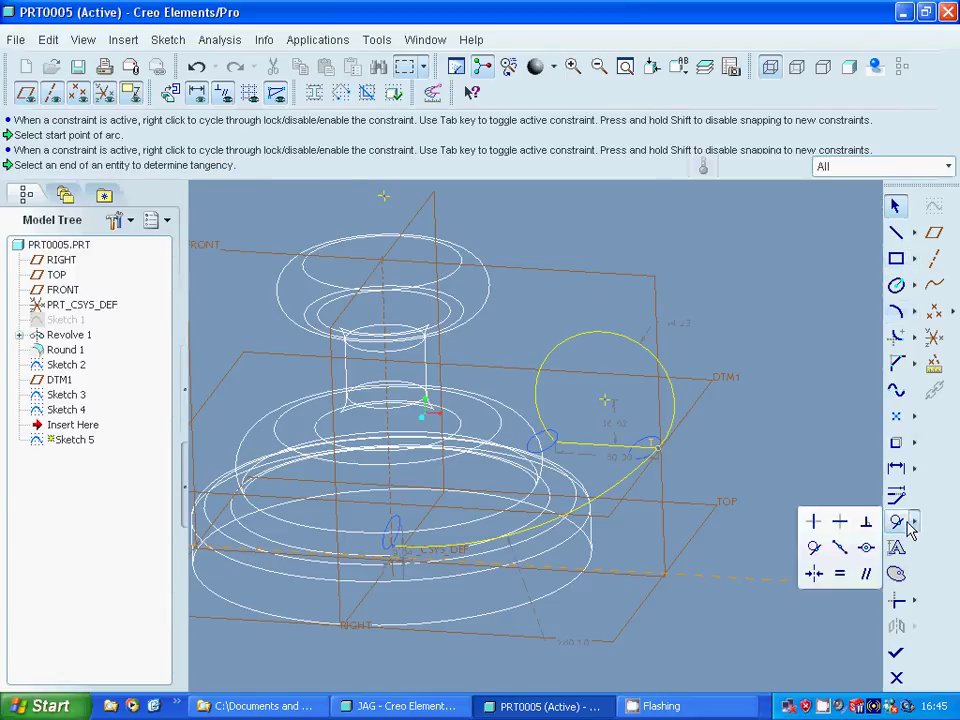
click(814, 548)
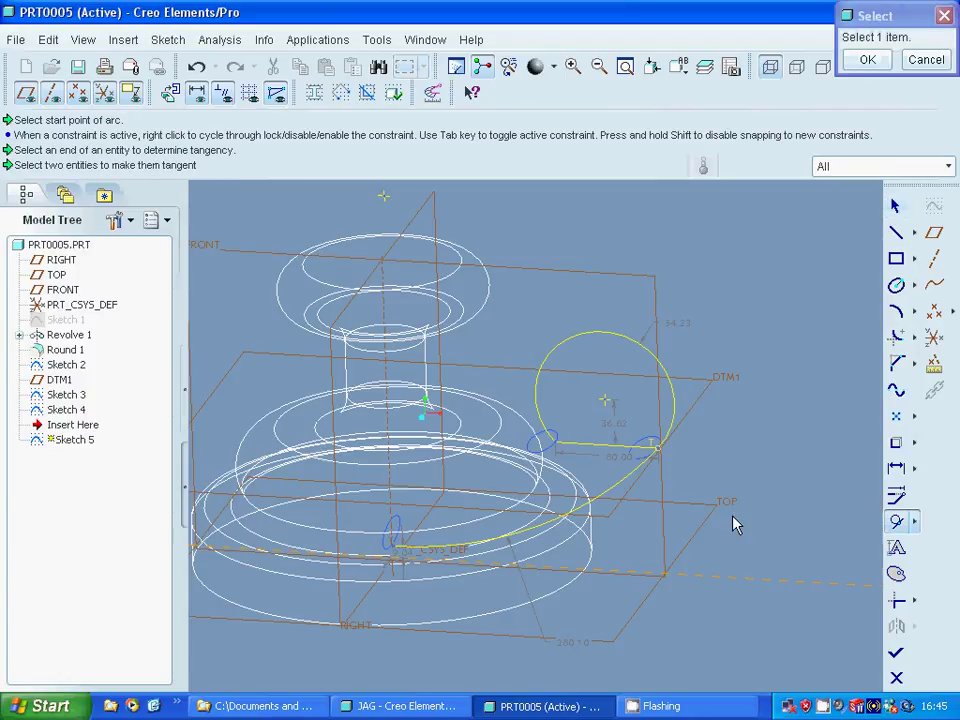
click(673, 432)
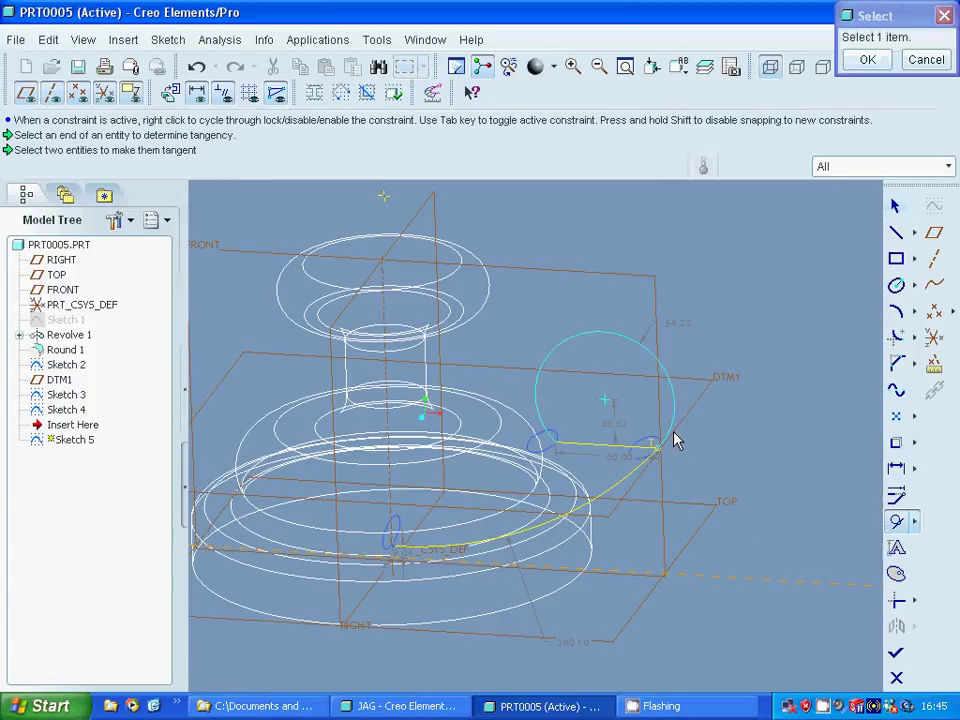
click(635, 466)
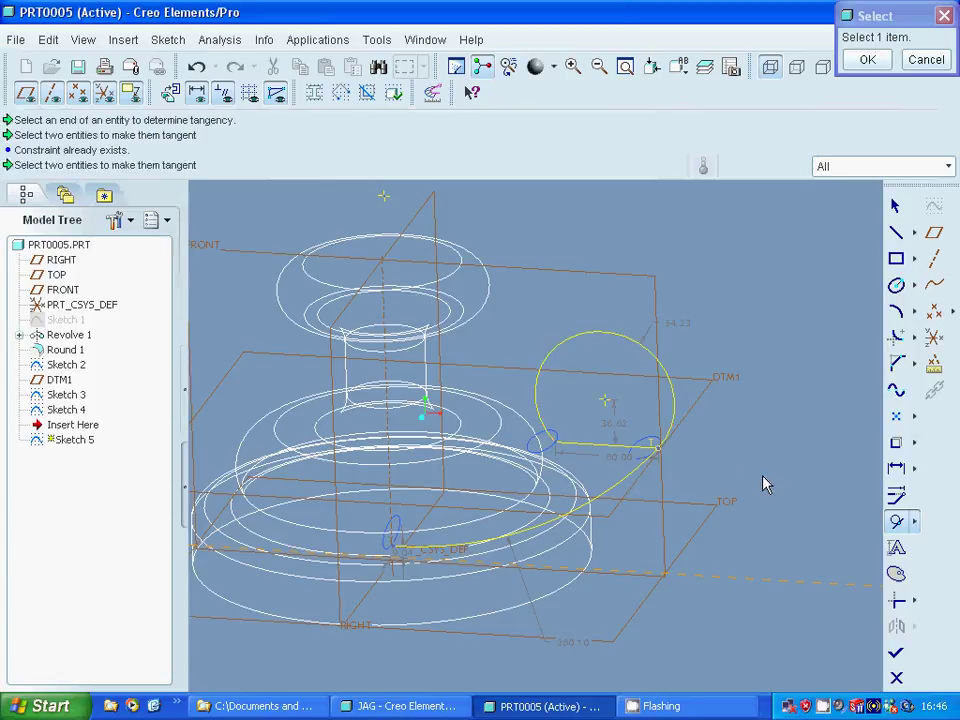
Leave the tangent constraint command and delete the horizontal line between the two DTM1 ellipses.
click(591, 446)
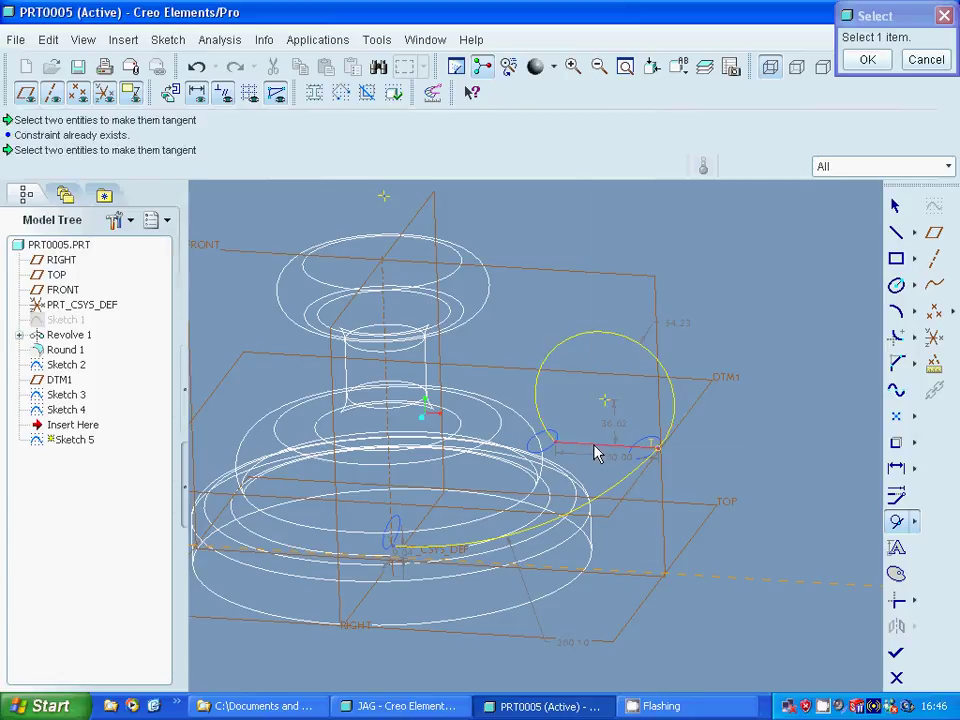
right_click(593, 449)
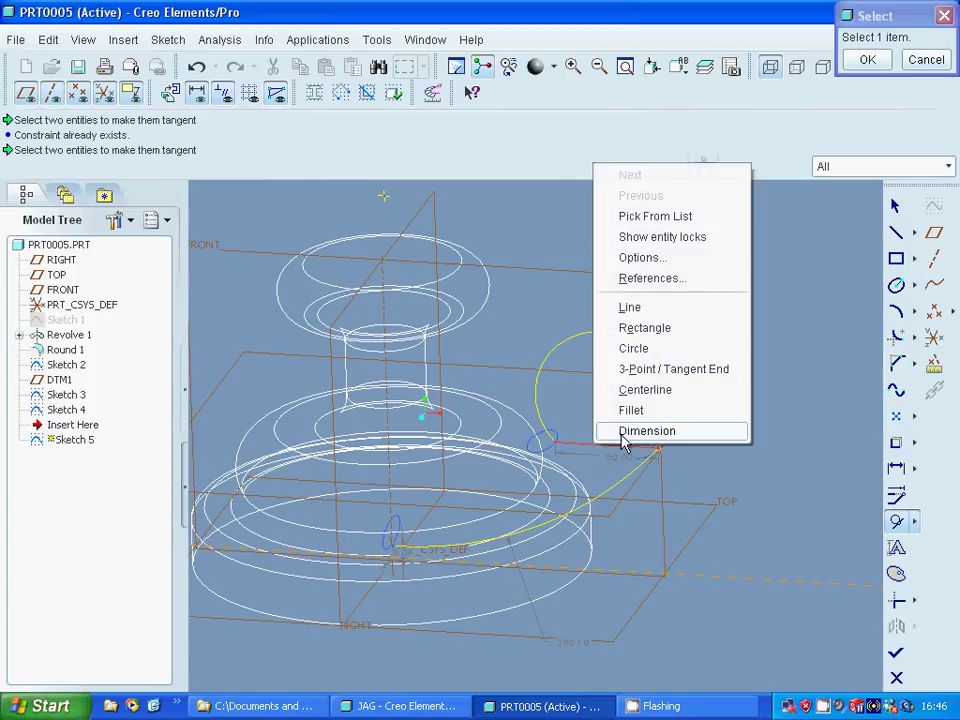
click(826, 366)
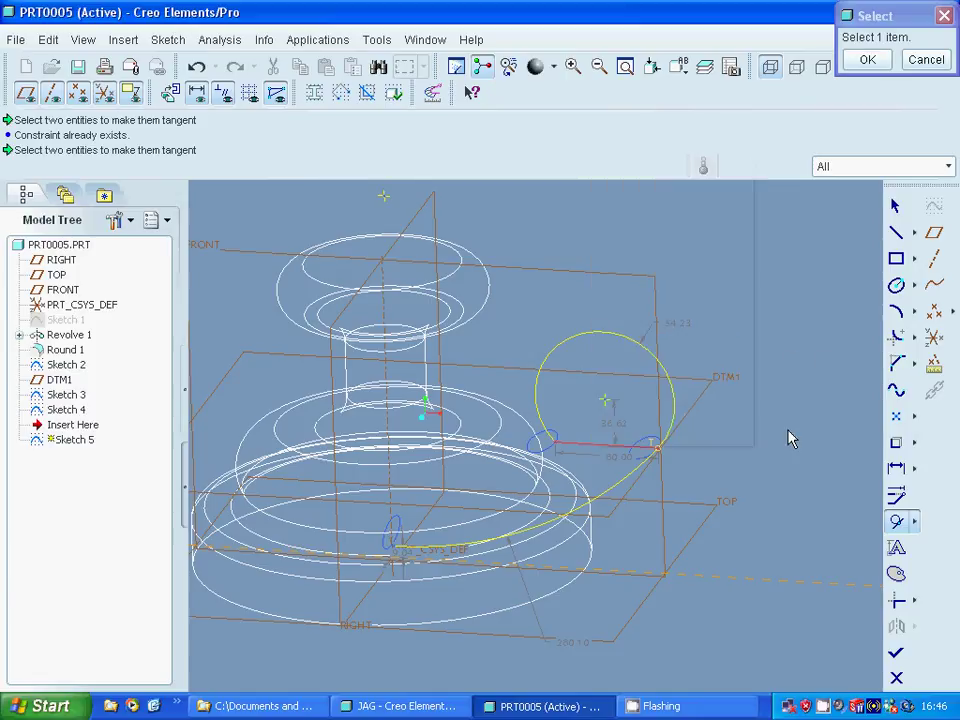
click(866, 60)
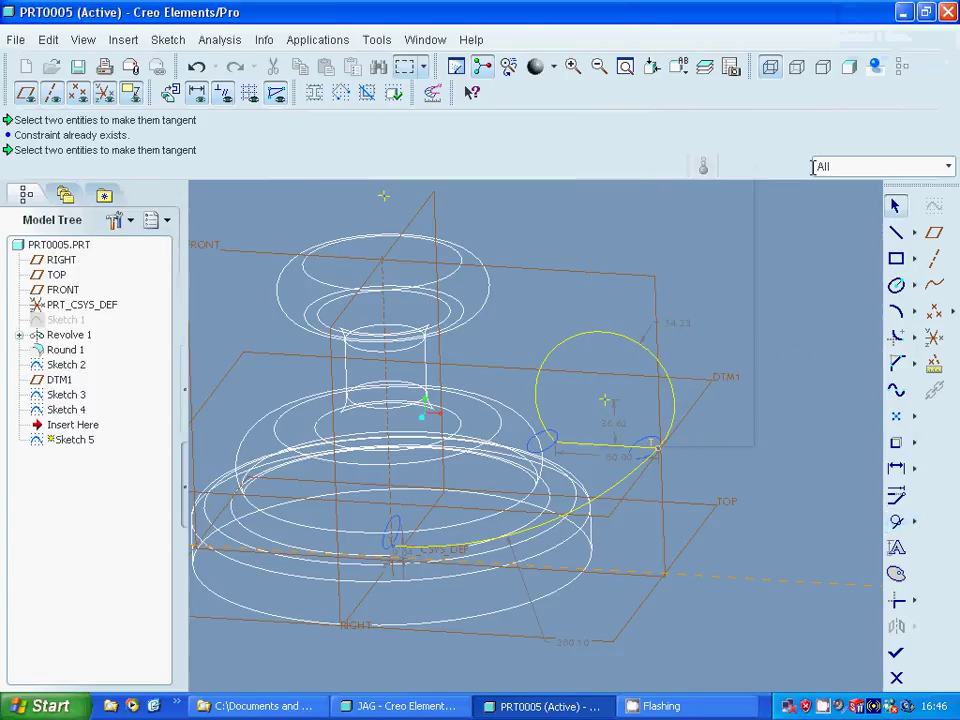
click(608, 449)
right_click(608, 449)
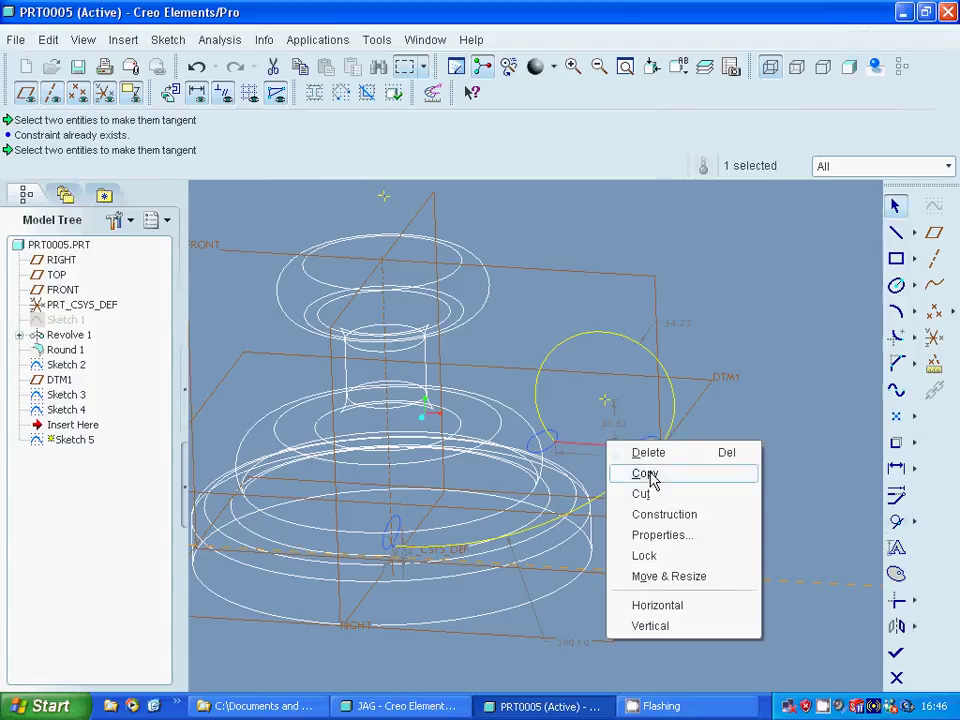
click(645, 454)
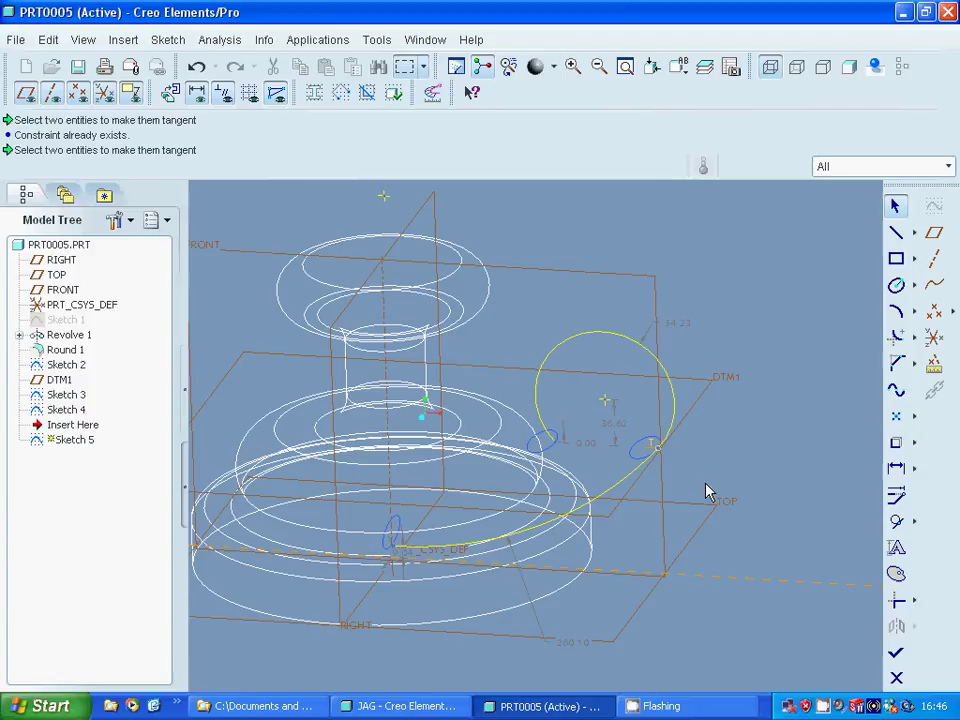
Try to set the small dimension at the long arc's inner end to 0.5.
double_click(403, 561)
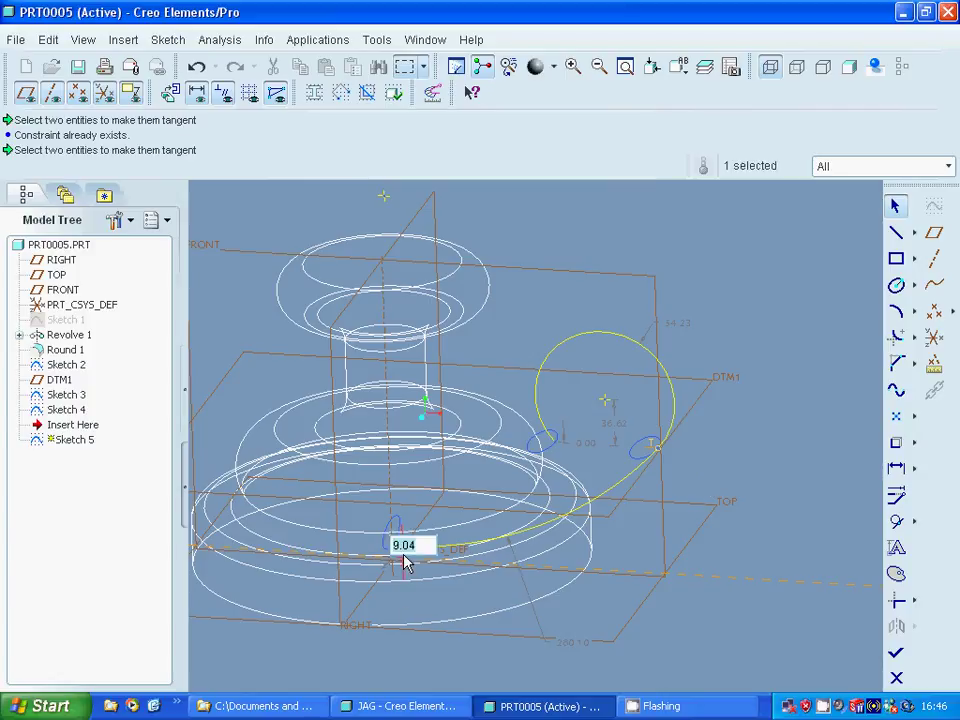
key(BackSpace)
key(BackSpace)
key(BackSpace)
key(BackSpace)
text(0.5)
key(Return)
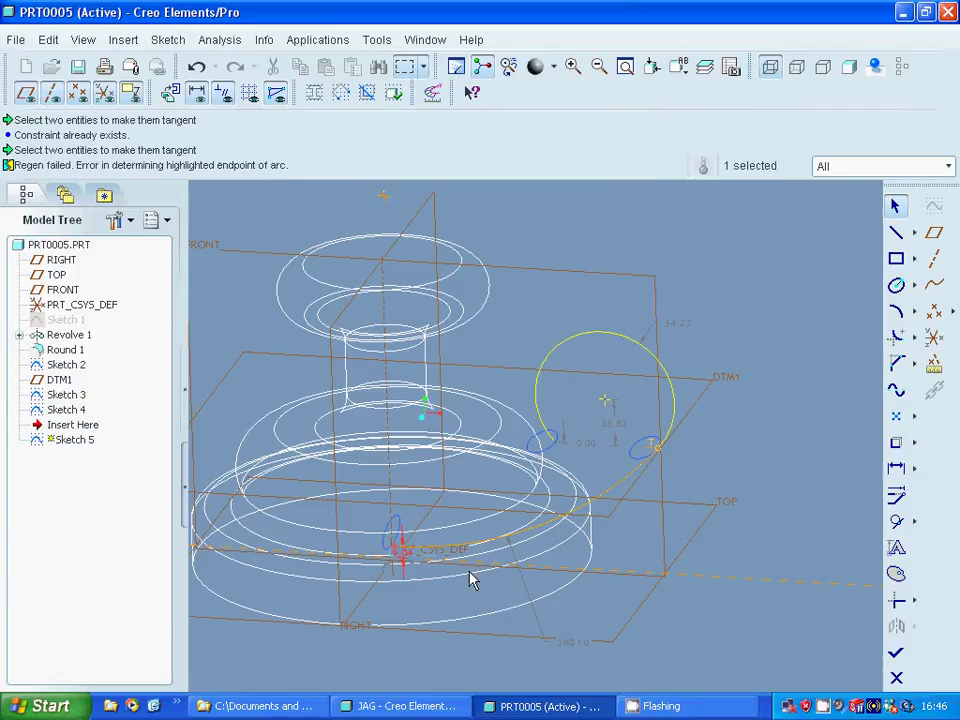
Set the upper arc's radius to 55 and finish the FRONT sketch.
double_click(676, 325)
text(55)
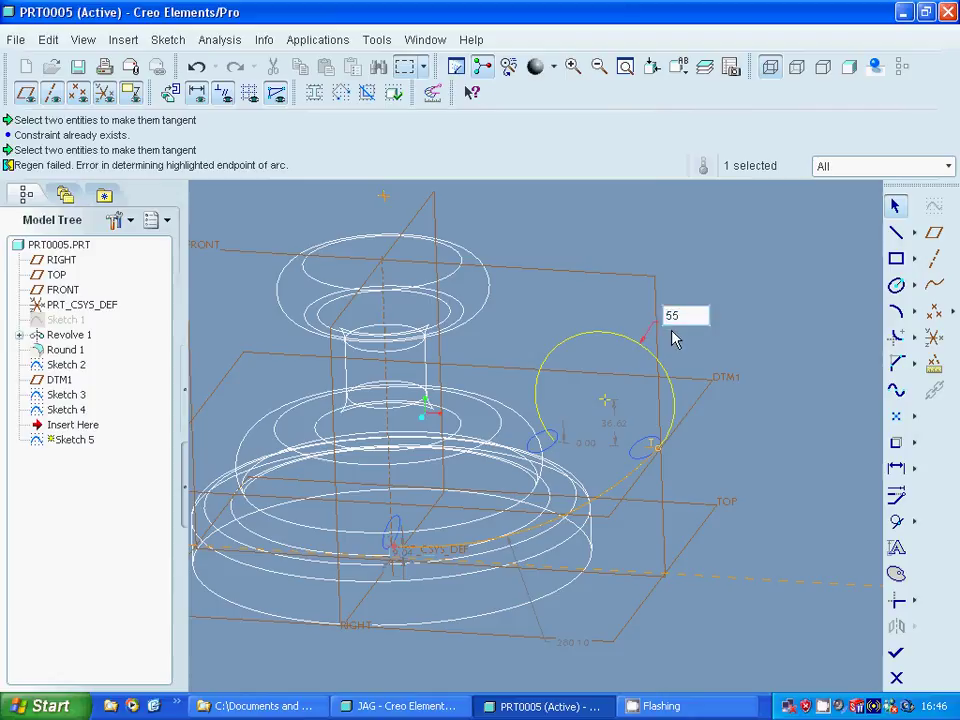
key(Return)
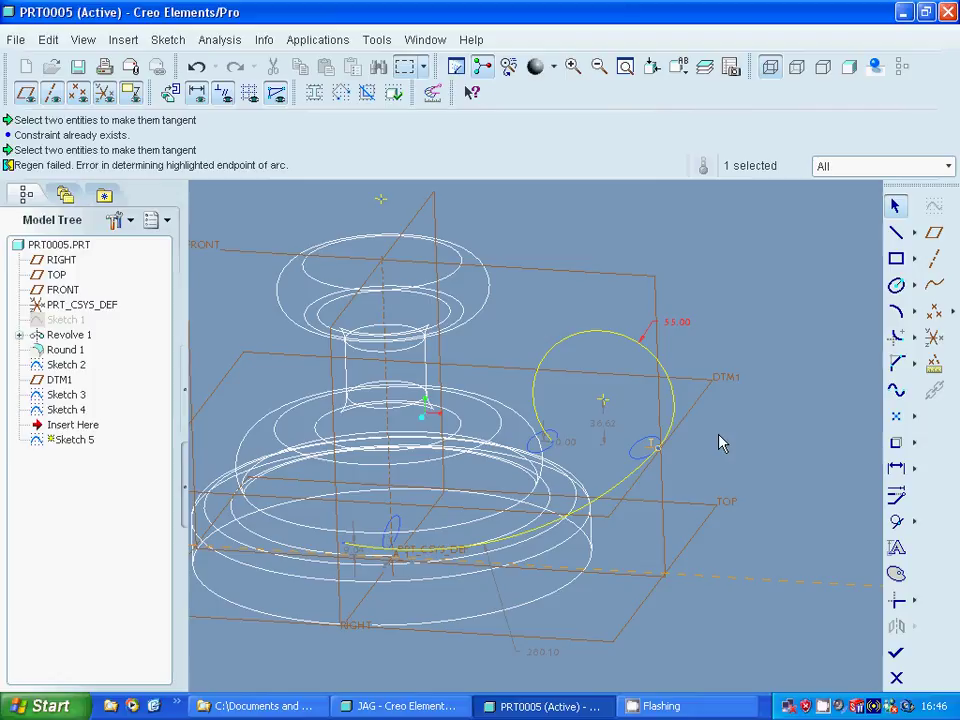
click(896, 655)
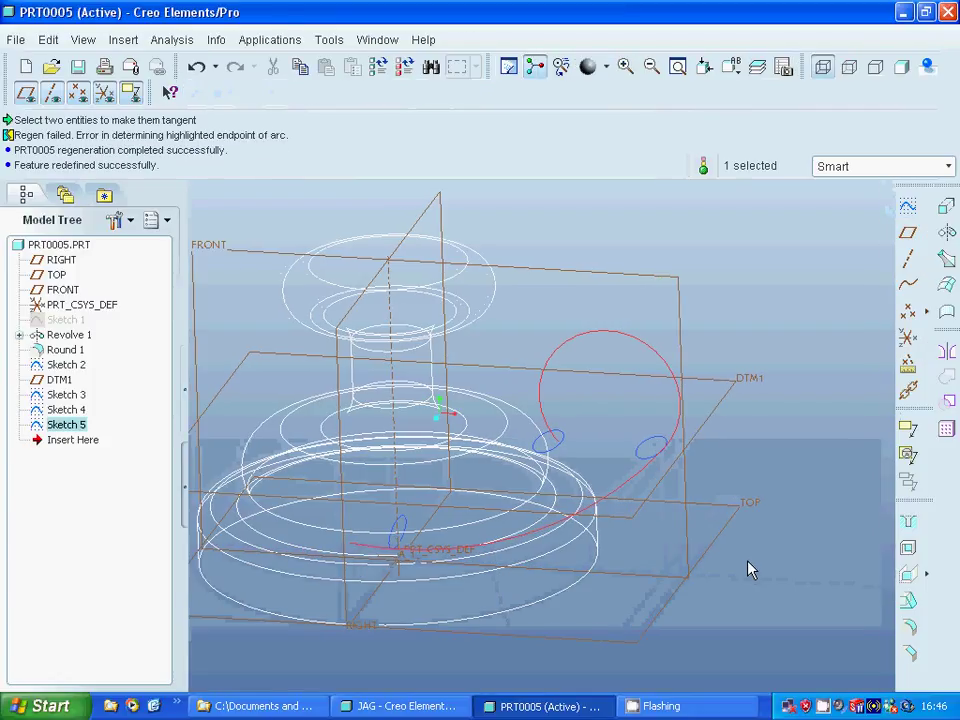
Start a solid swept blend and use the joined arcs of the FRONT sketch as its origin trajectory.
click(123, 40)
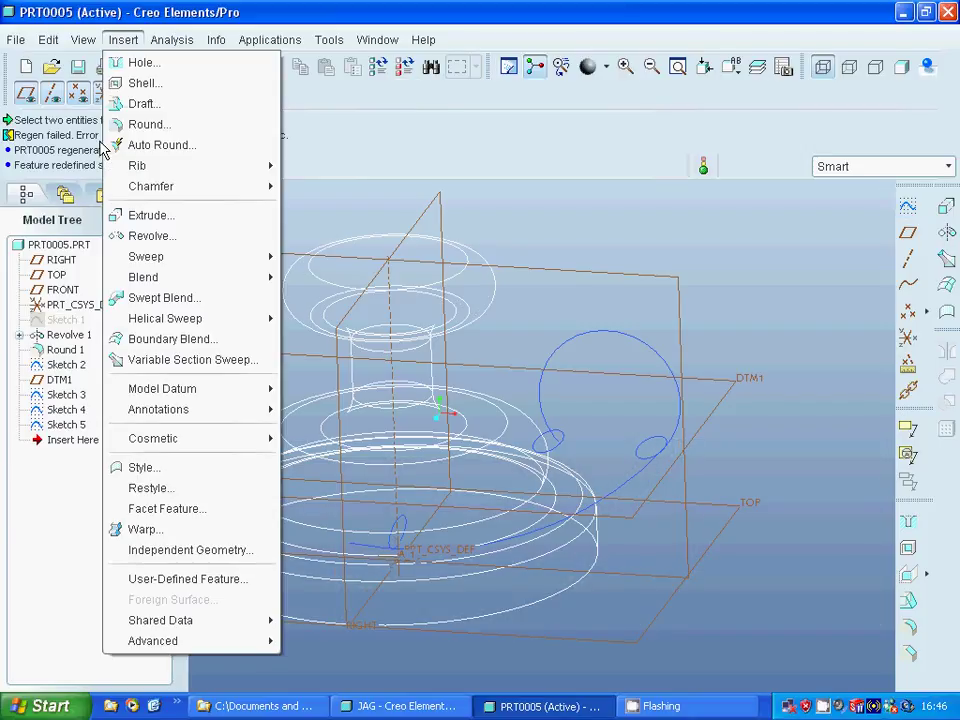
click(140, 299)
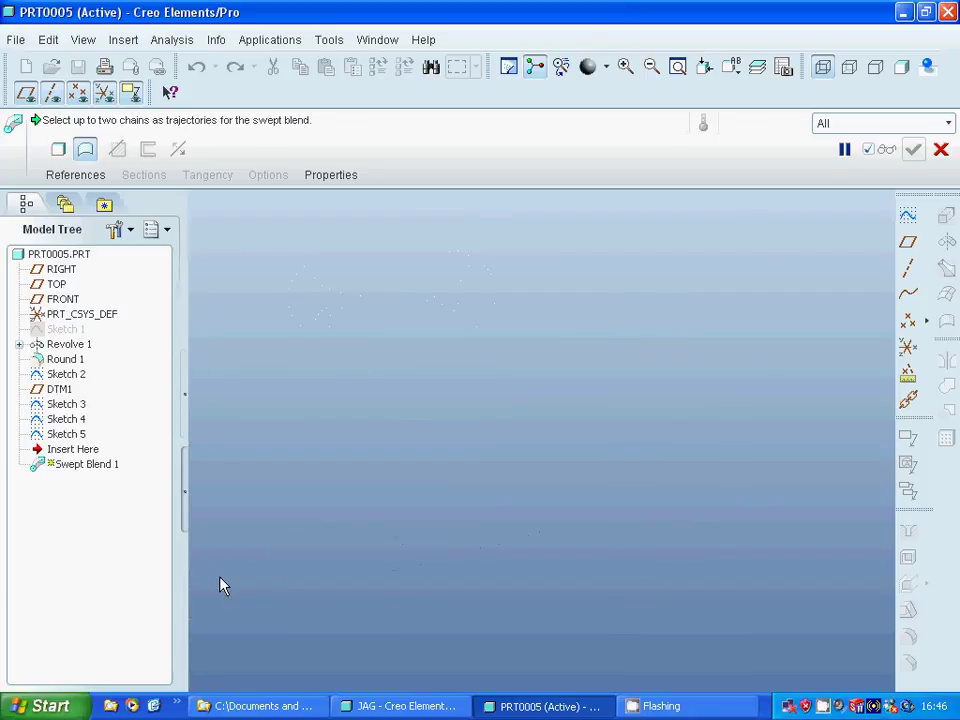
click(58, 149)
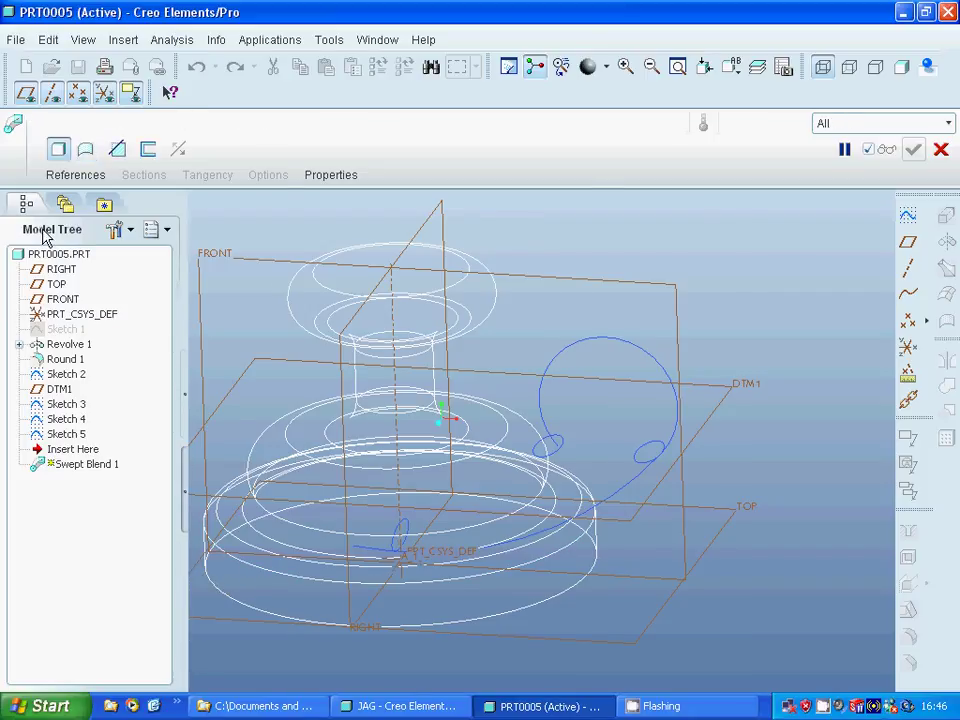
click(62, 177)
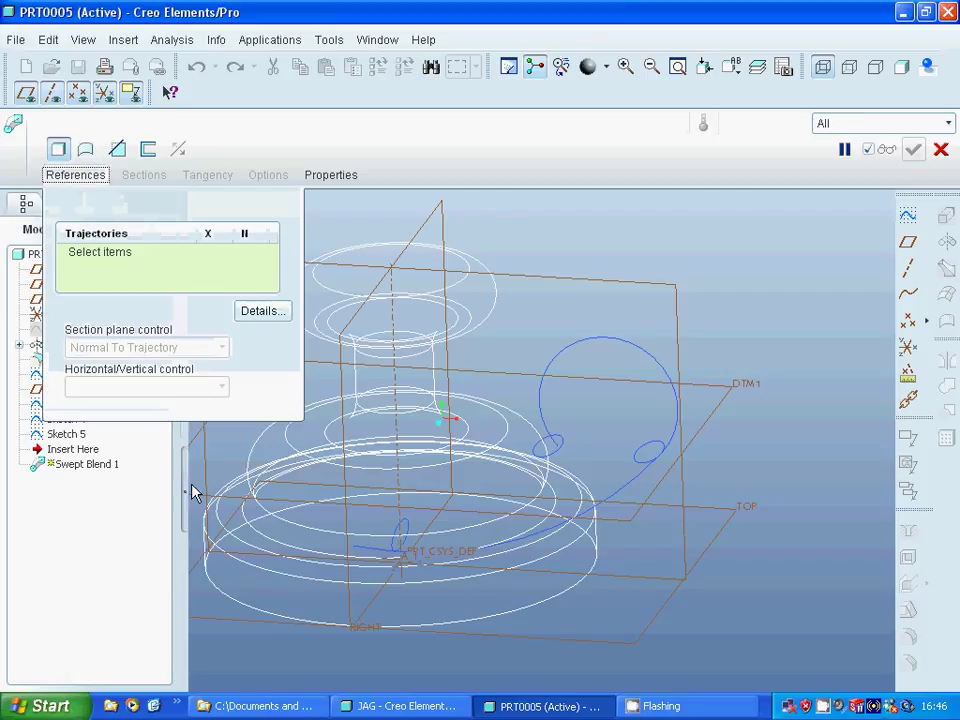
click(370, 552)
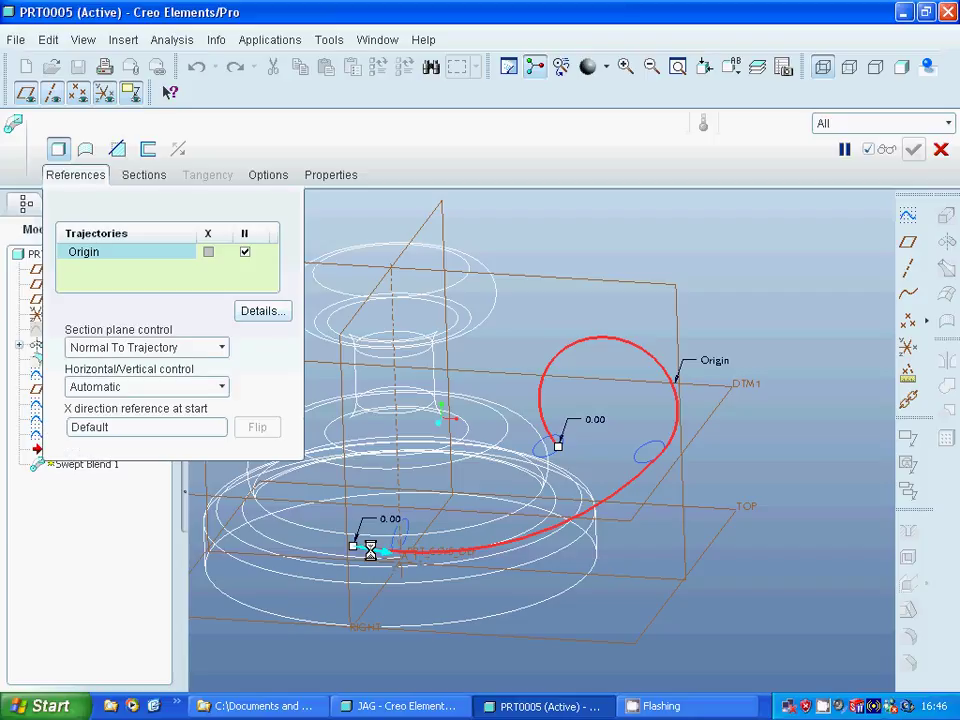
Switch the swept blend to selected sections, pick the ellipse on RIGHT as the first section, and insert a second section.
click(137, 182)
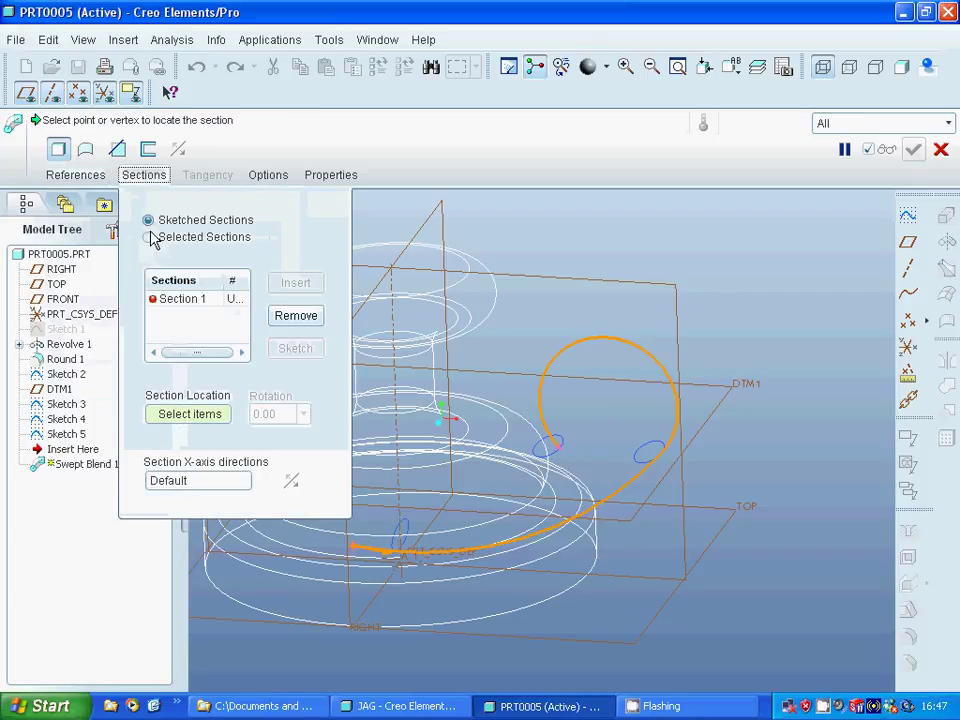
click(149, 237)
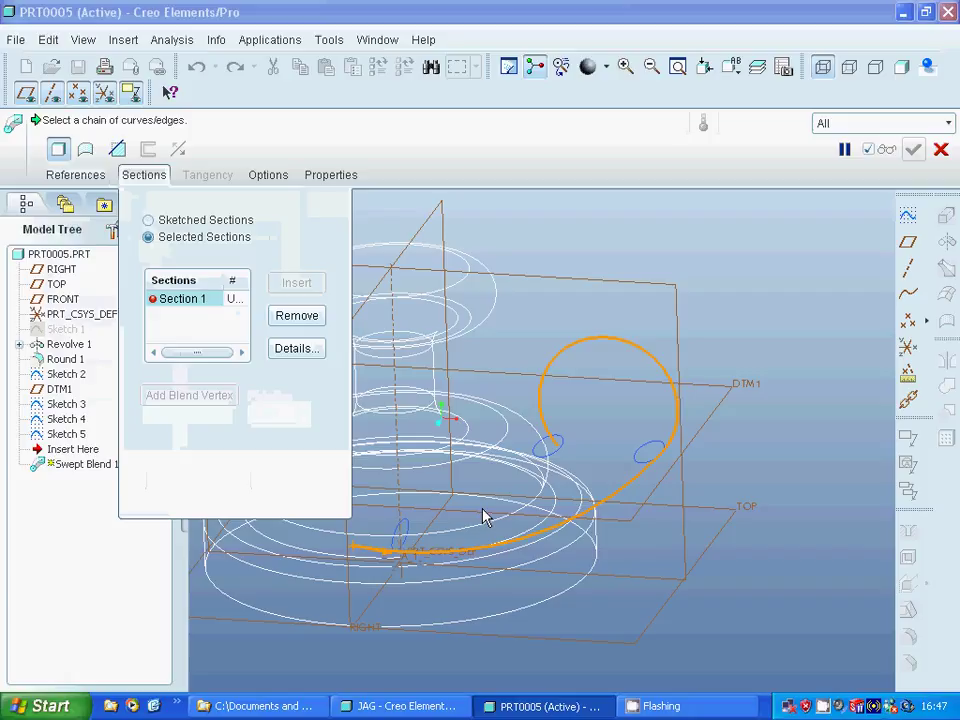
click(391, 544)
click(300, 349)
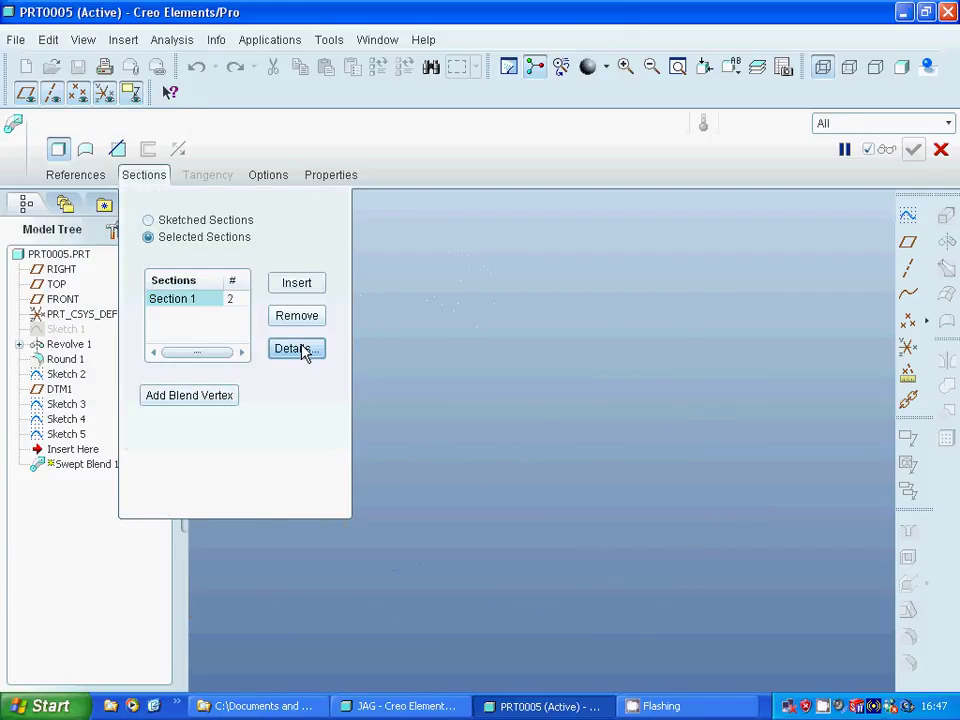
click(297, 283)
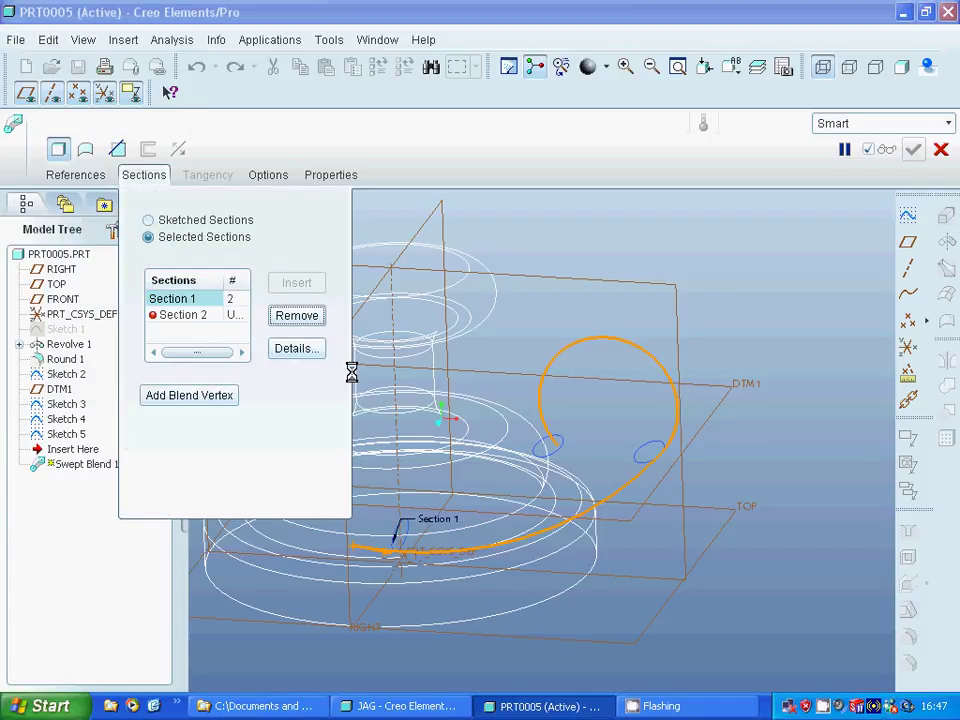
Pick the right-hand ellipse on DTM1 as the second section, add the inner ellipse as the third section, and complete the swept blend.
click(648, 455)
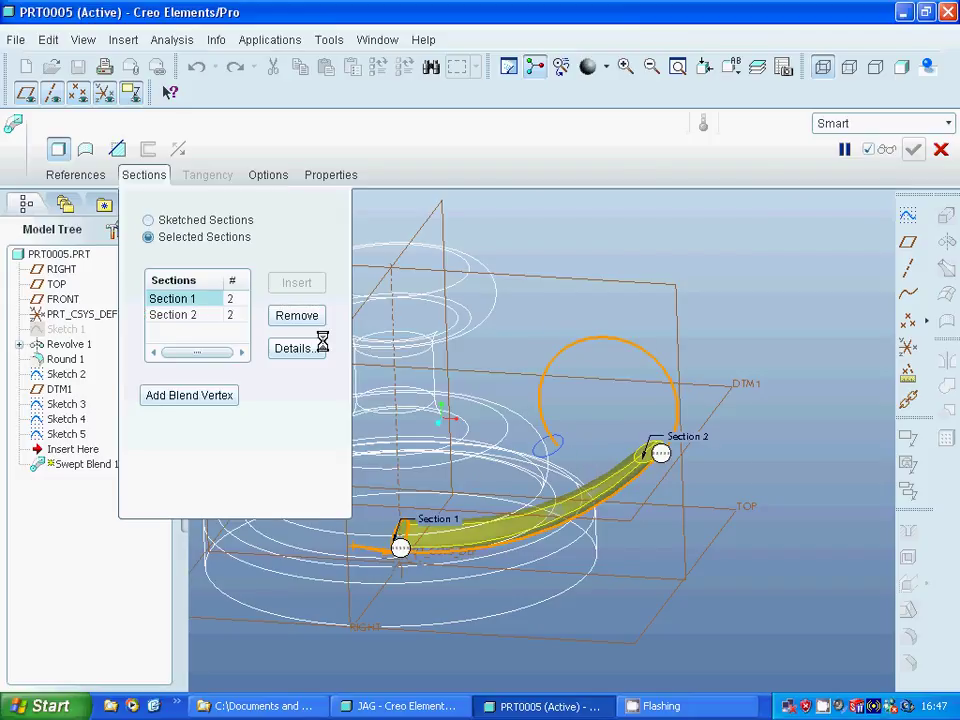
click(296, 285)
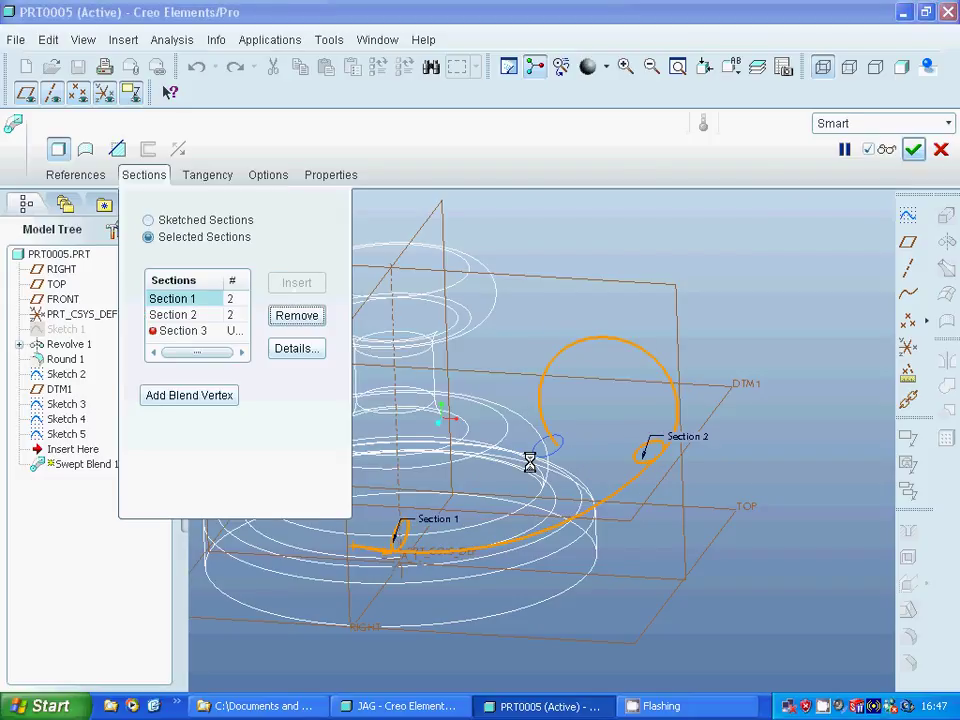
click(552, 446)
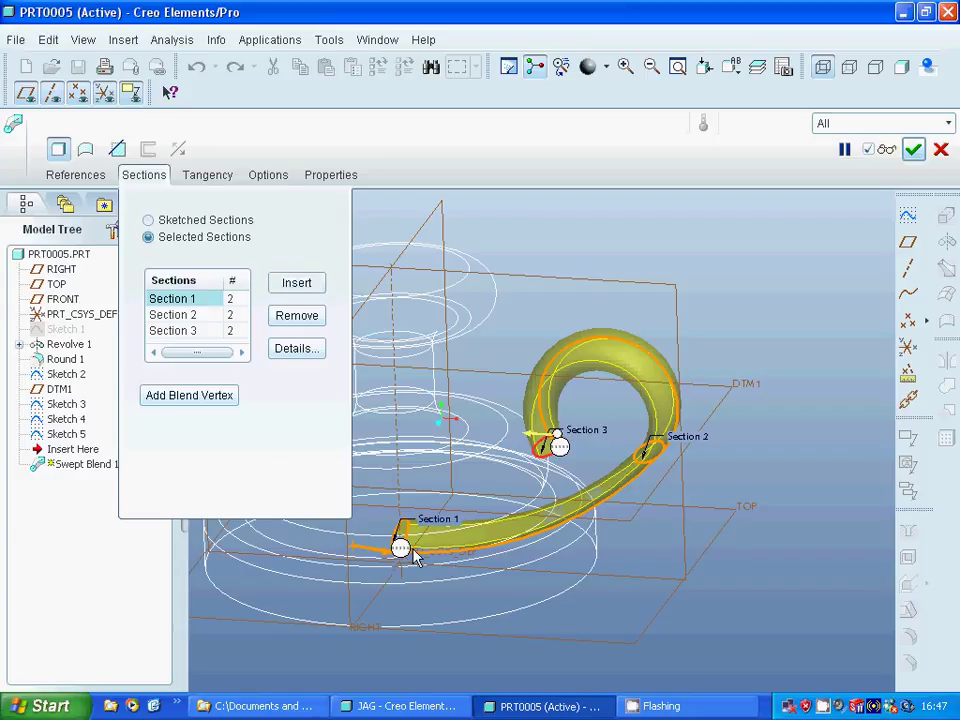
click(913, 149)
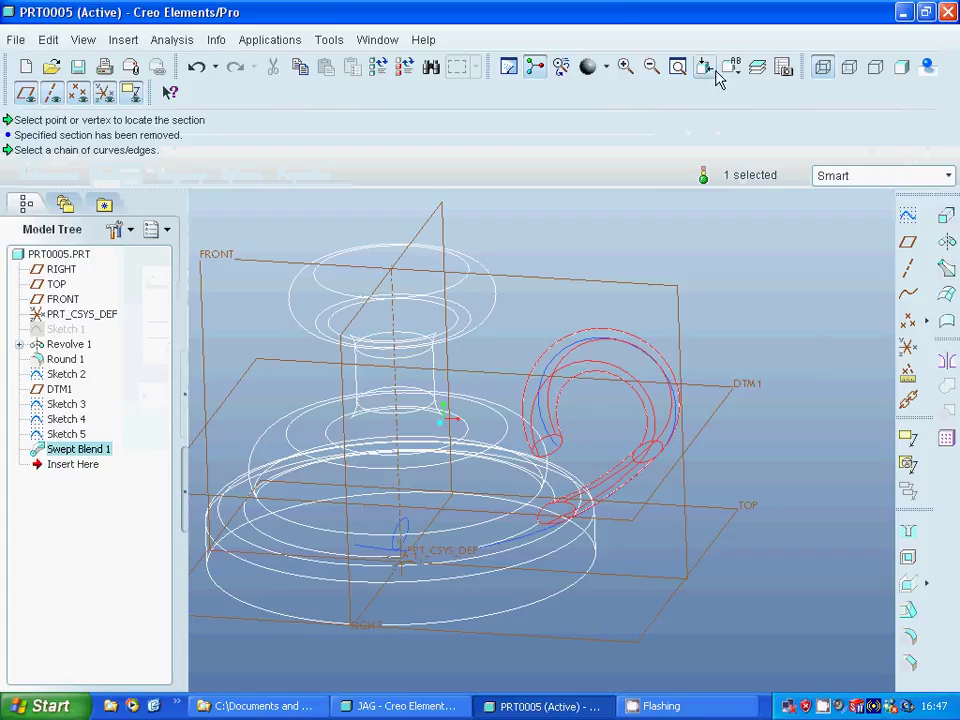
Display the model shaded and clear the selection of the swept blend.
click(901, 67)
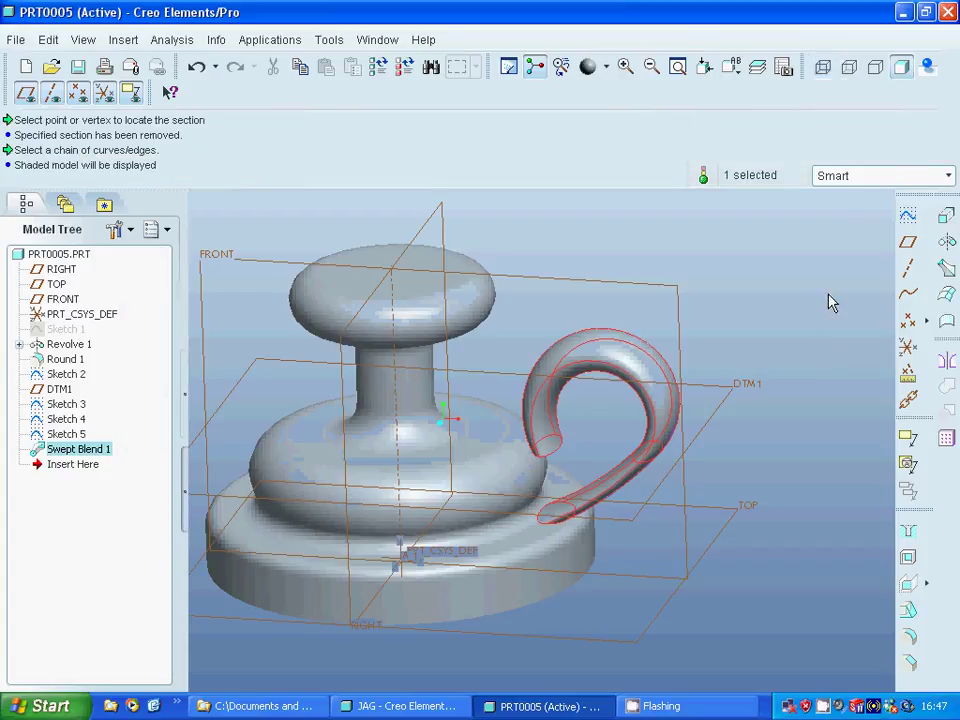
click(810, 464)
mouse_move(804, 465)
middle_down()
mouse_move(804, 439)
mouse_move(829, 422)
mouse_move(806, 459)
middle_up()
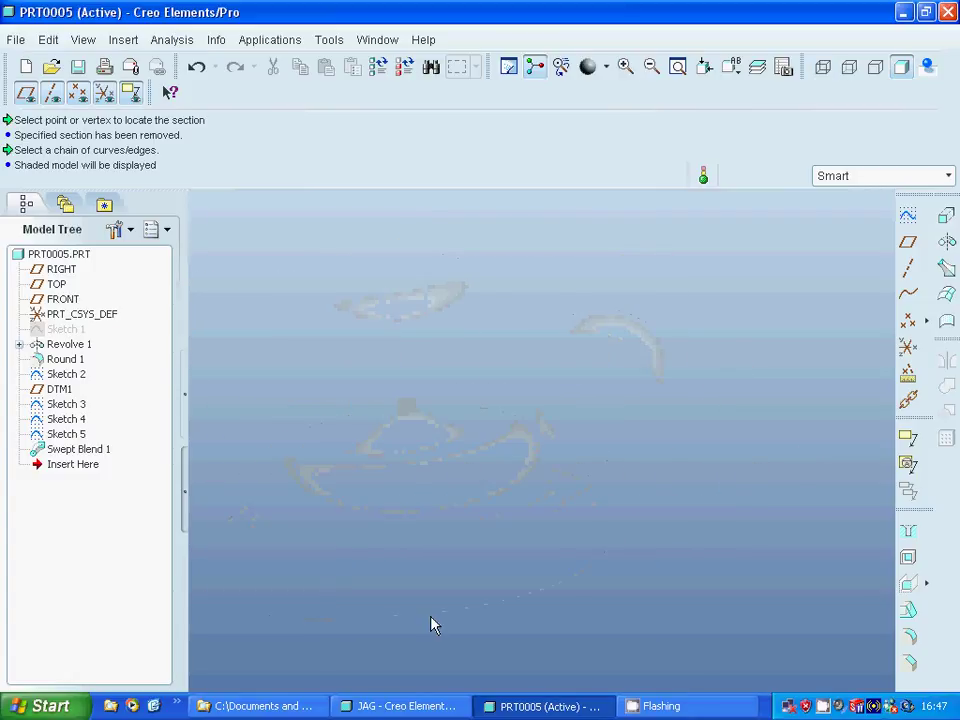
Hide Sketch 3, Sketch 4 and Sketch 5.
click(66, 404)
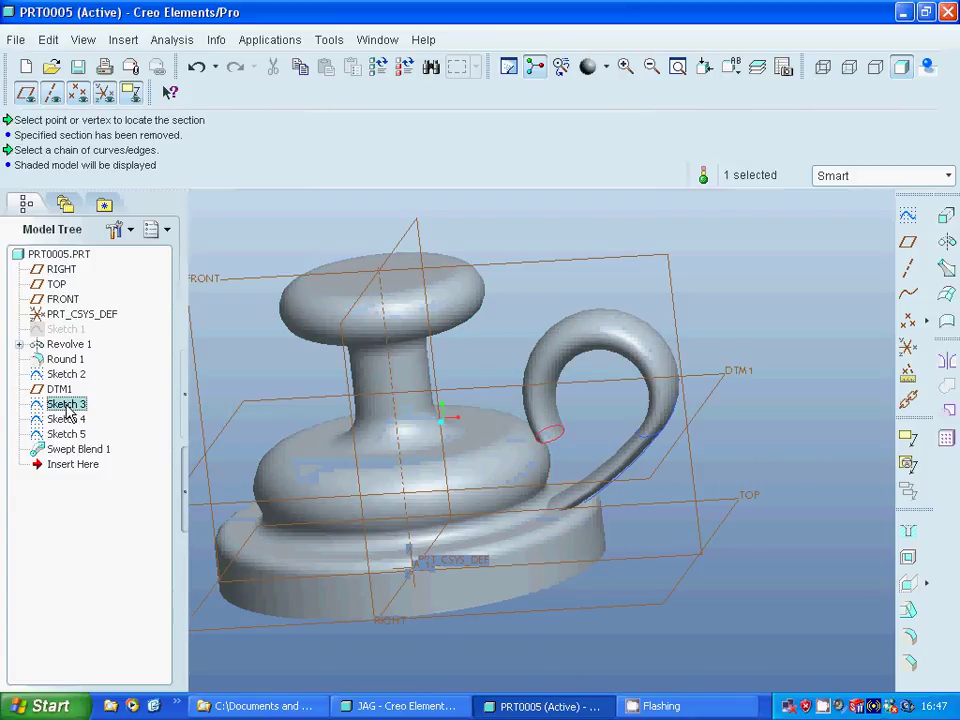
shift+click(66, 434)
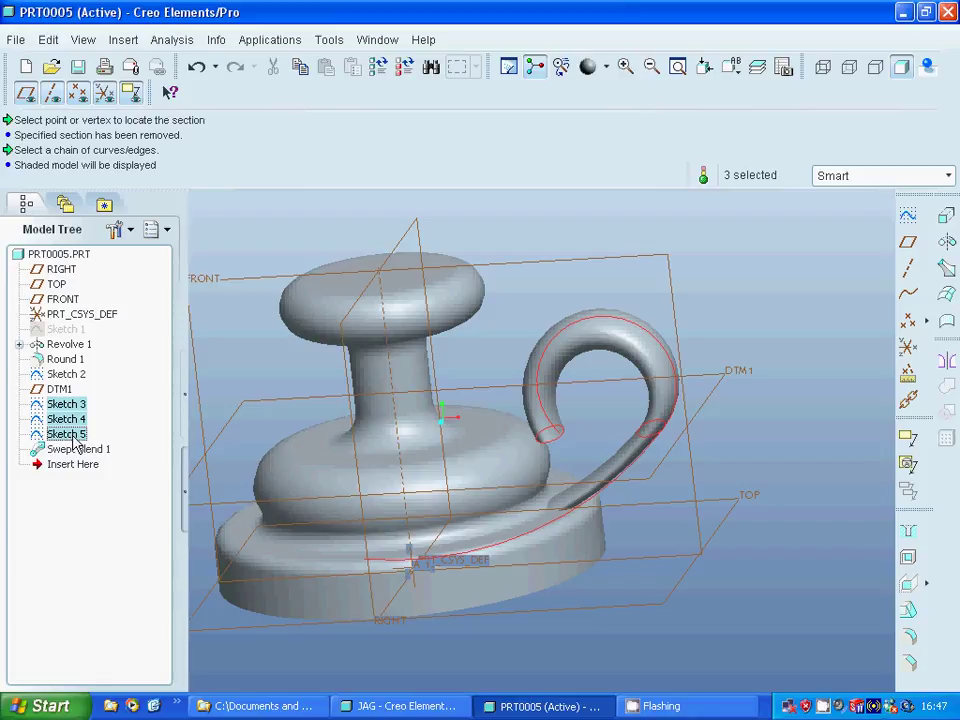
right_click(72, 436)
click(146, 625)
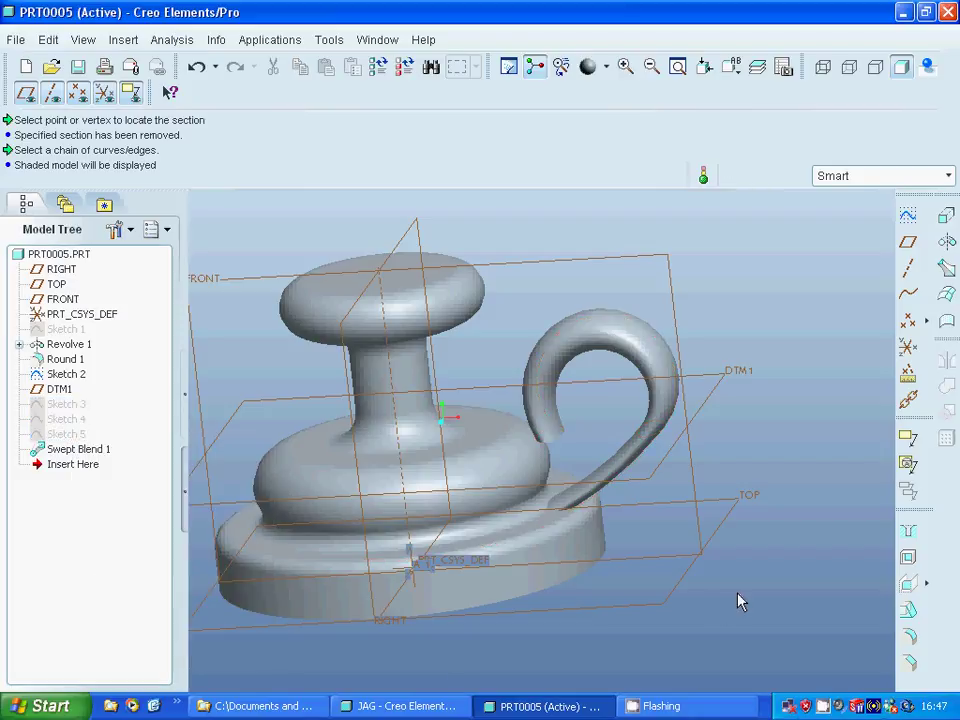
Try to shell the part with a thickness of 10, removing the flat top face of the upper disc.
click(908, 557)
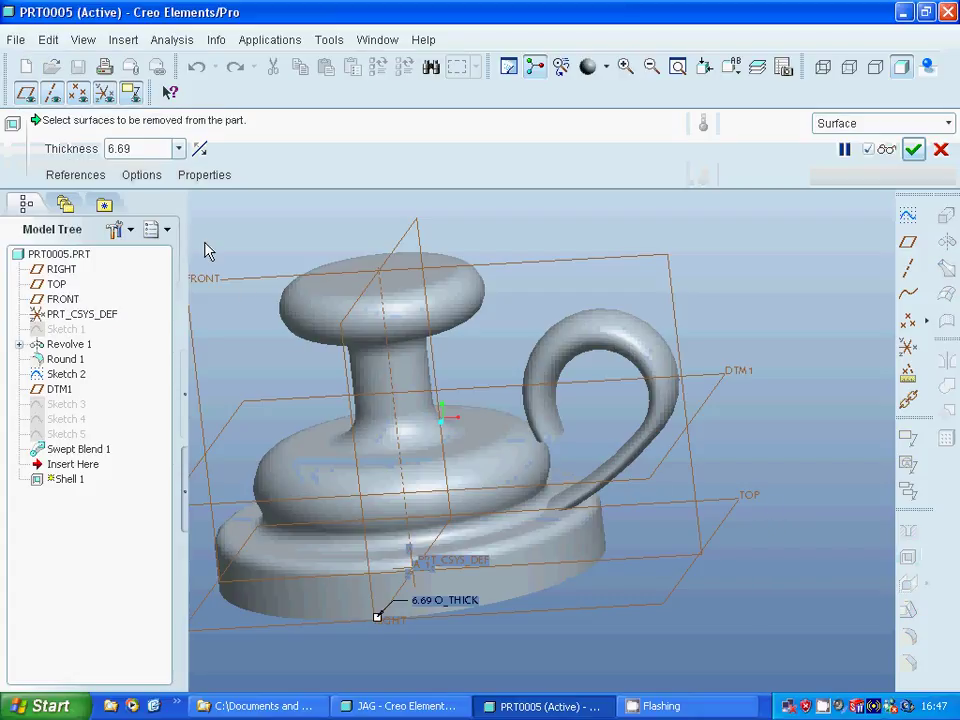
click(359, 292)
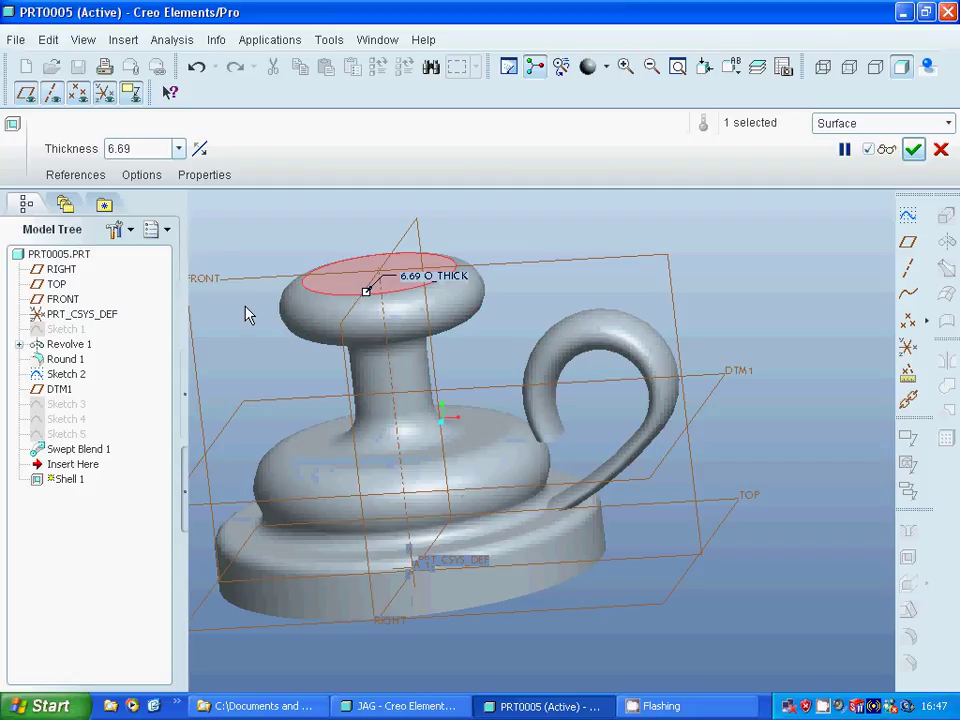
double_click(142, 148)
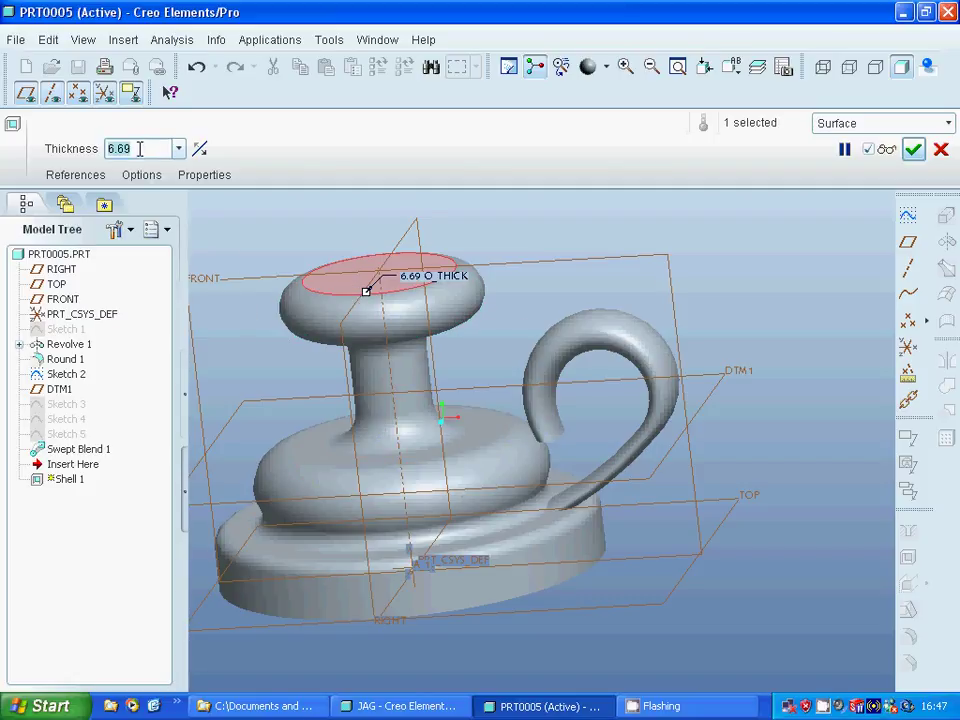
text(10)
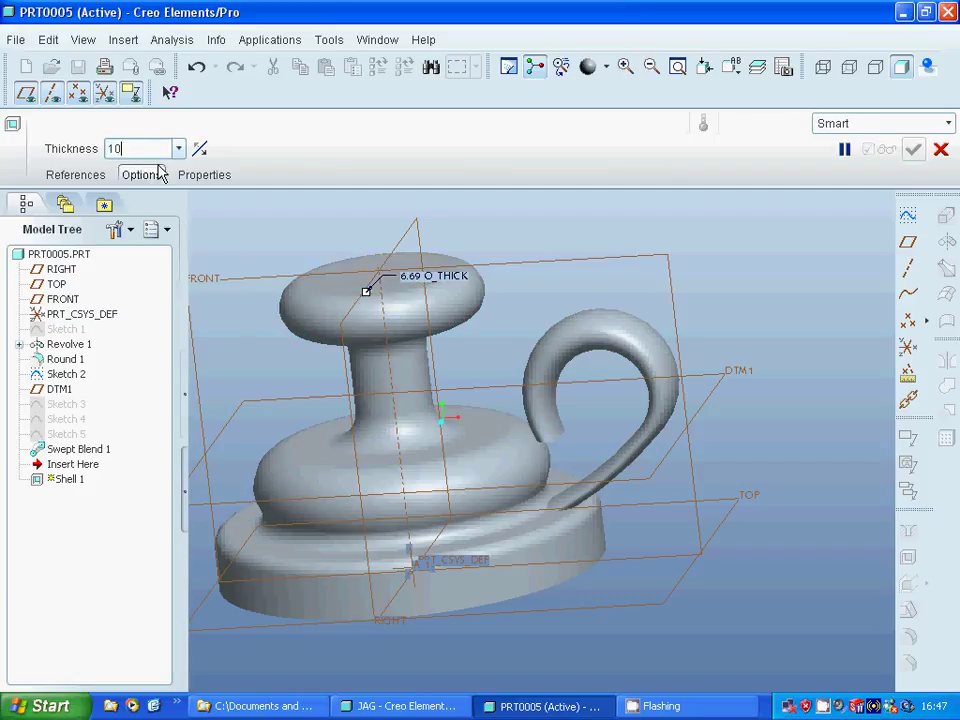
key(Return)
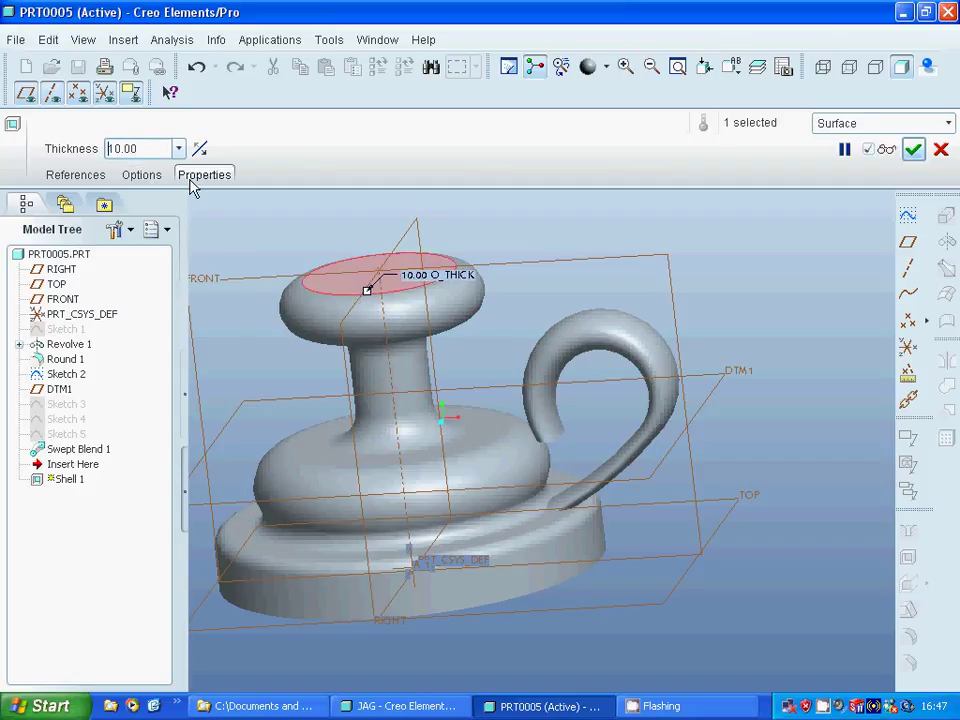
click(914, 149)
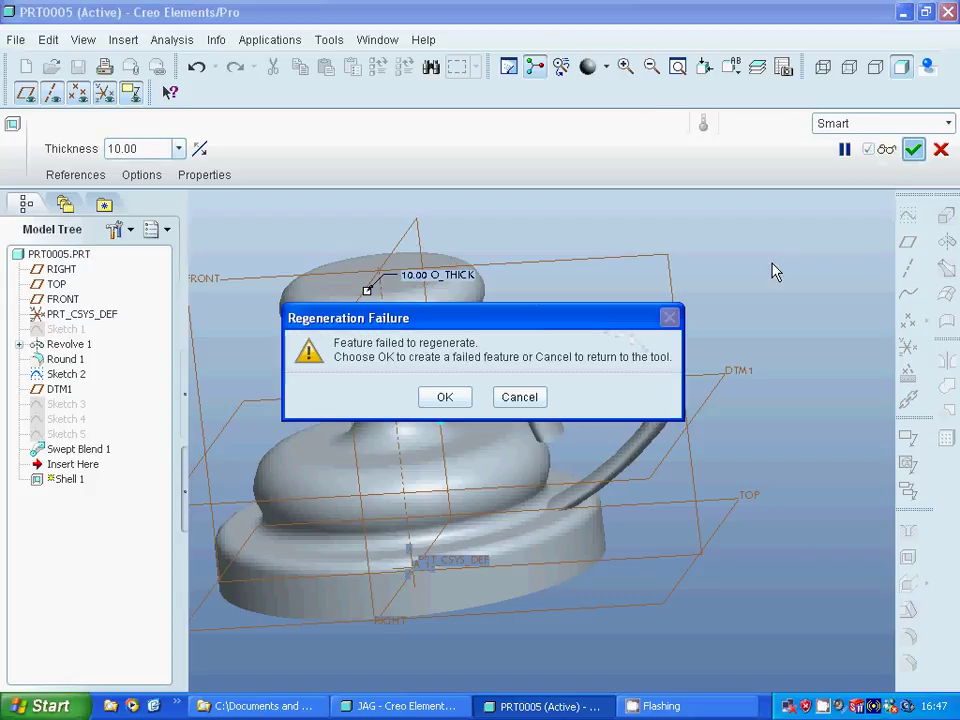
click(445, 397)
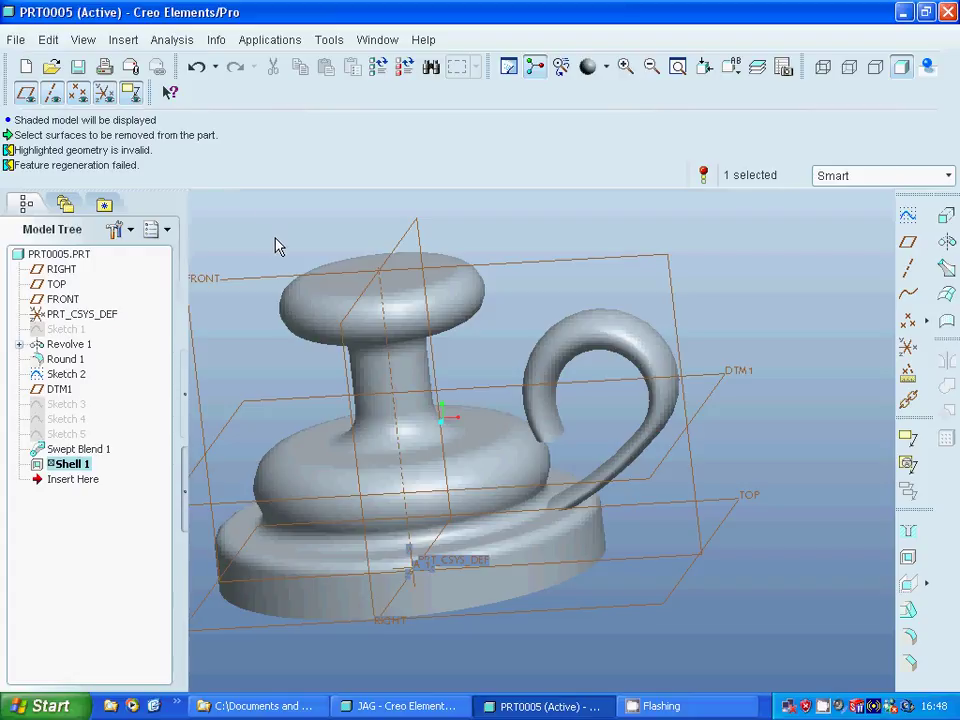
Delete the failed shell feature from the model.
right_click(78, 466)
click(117, 496)
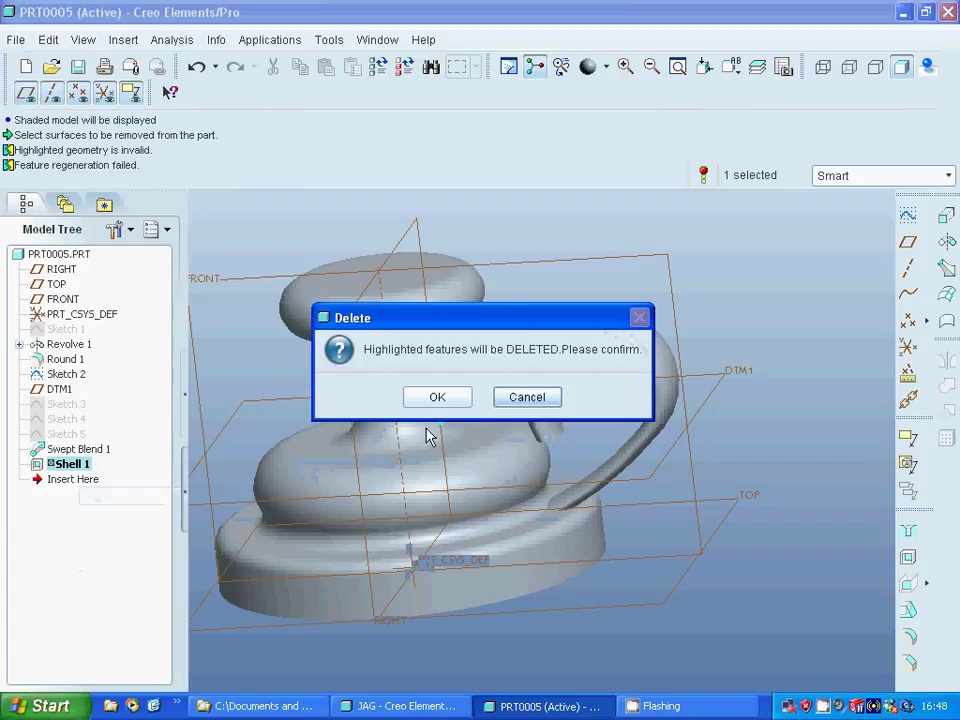
click(436, 398)
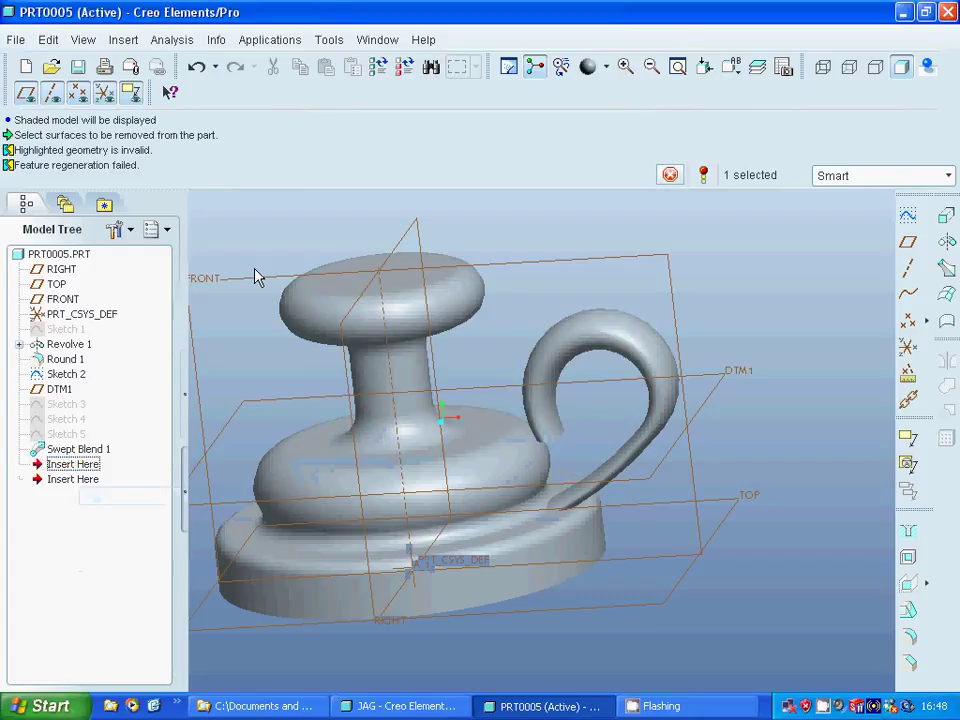
Start a new shell that removes the flat top face of the upper disc, and set its thickness to 7.
click(70, 344)
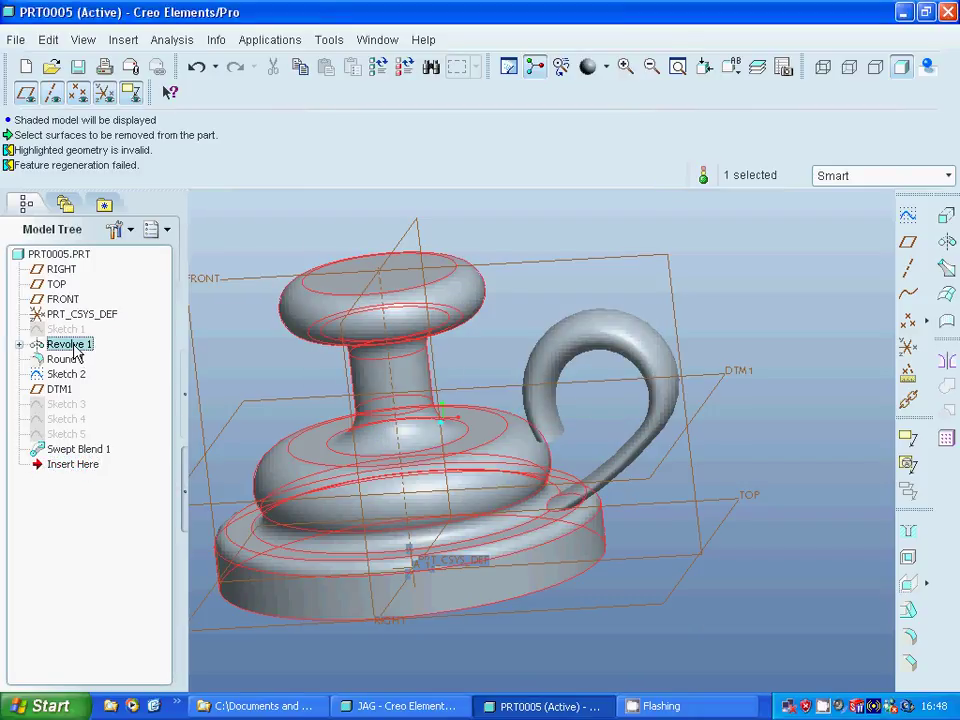
click(909, 568)
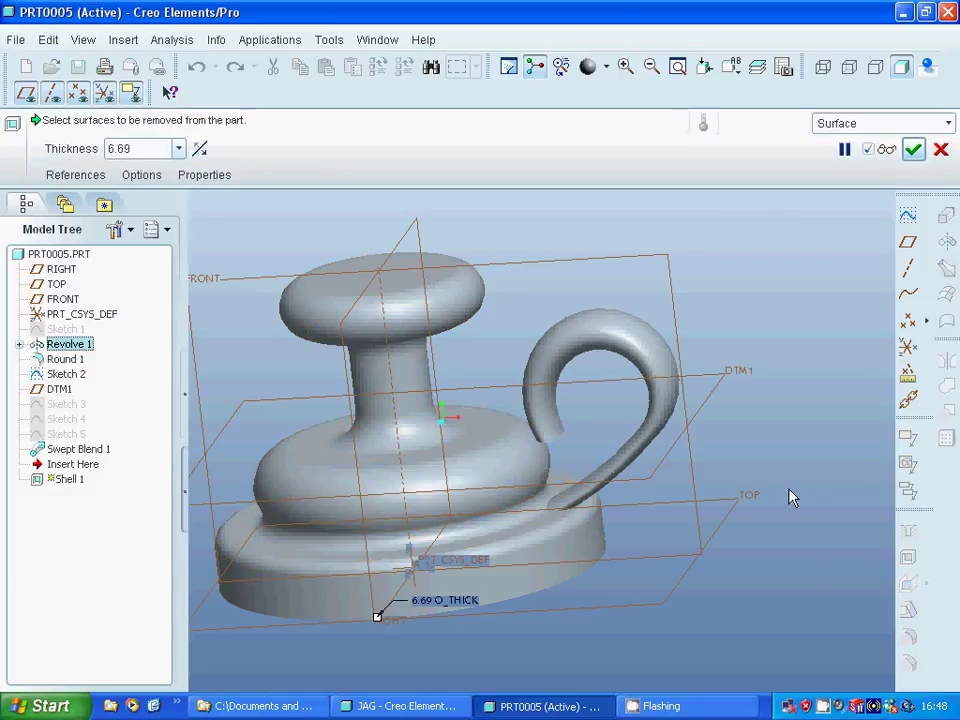
click(366, 290)
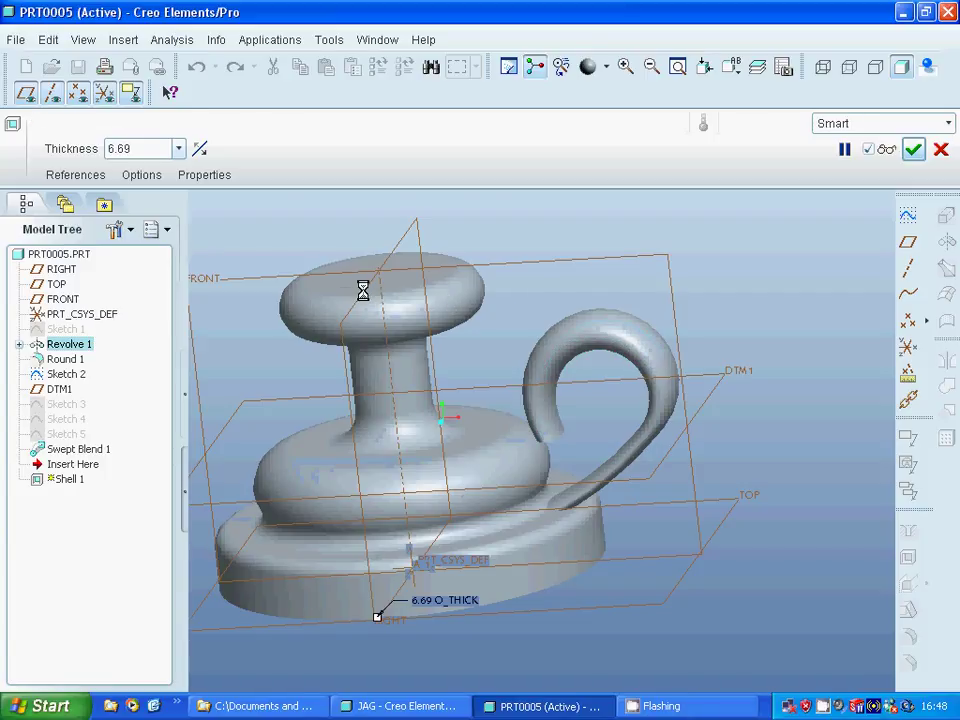
click(133, 149)
text(7.00)
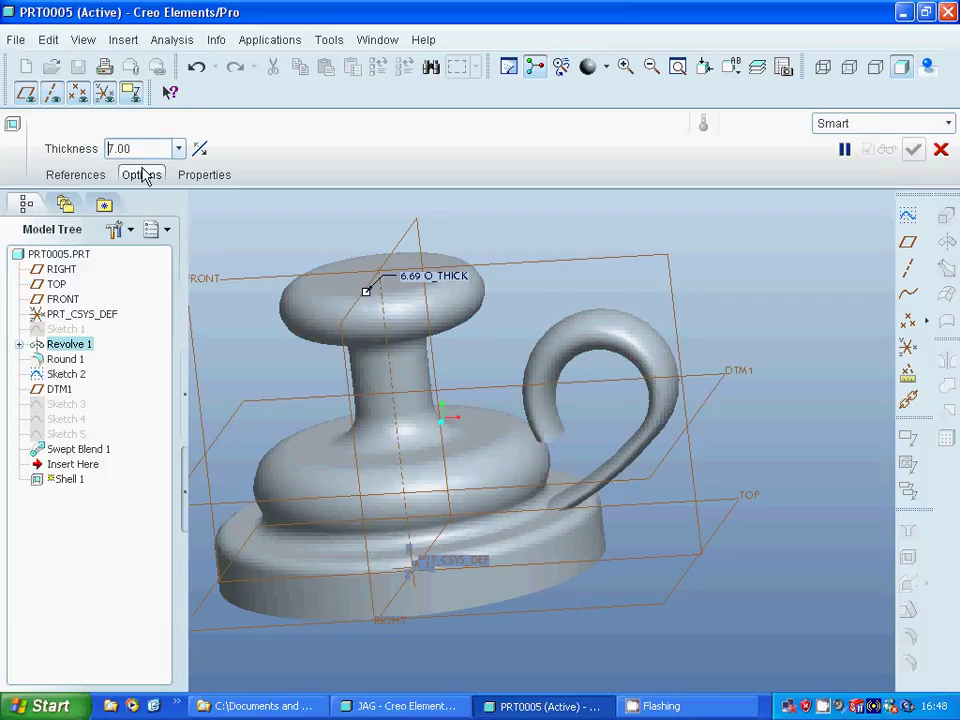
key(Return)
Preview the shell, examine the first item reported in the Troubleshooter, and return to the shell tool.
click(886, 149)
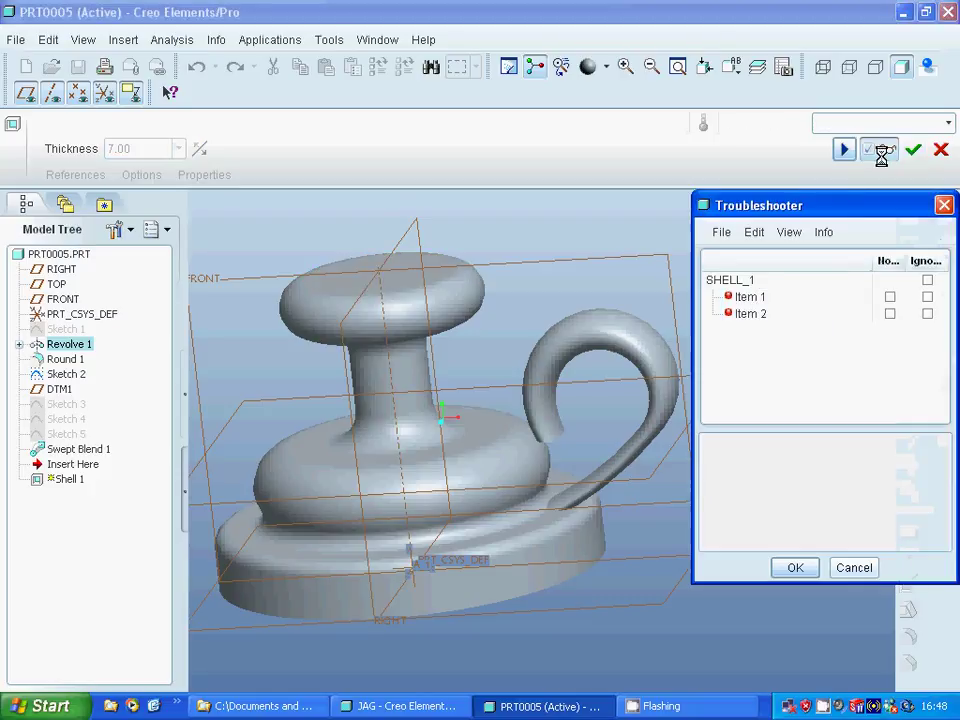
click(750, 298)
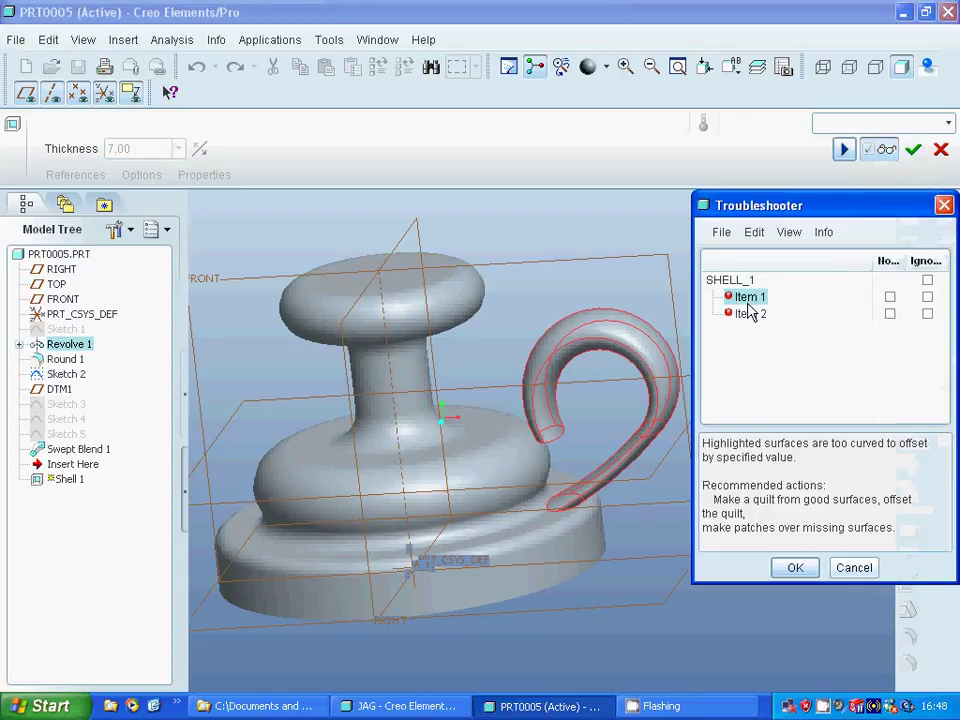
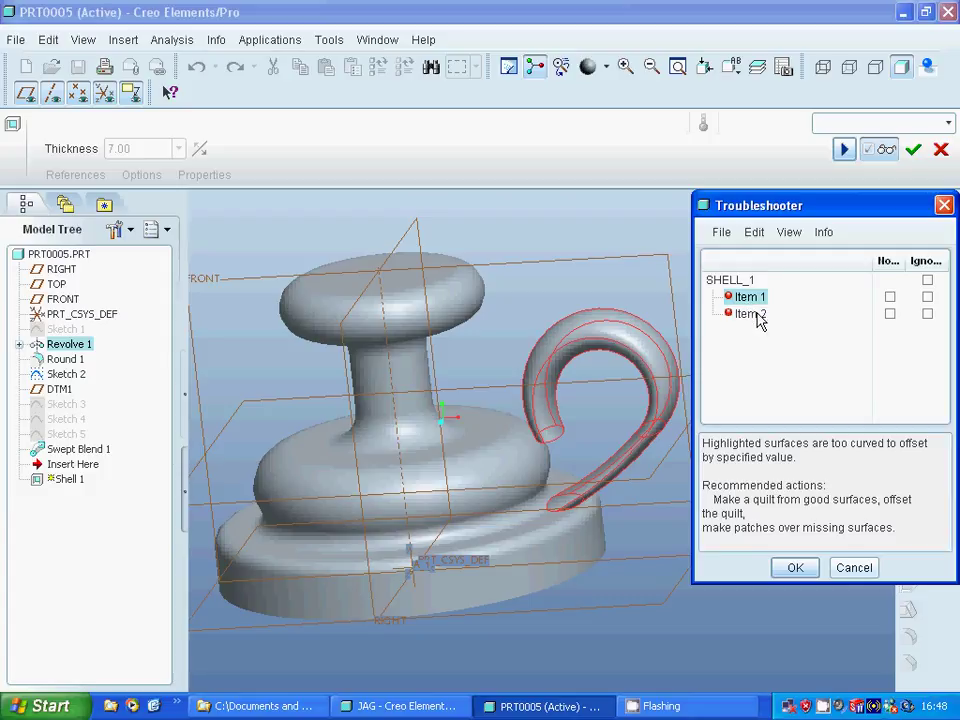
click(853, 568)
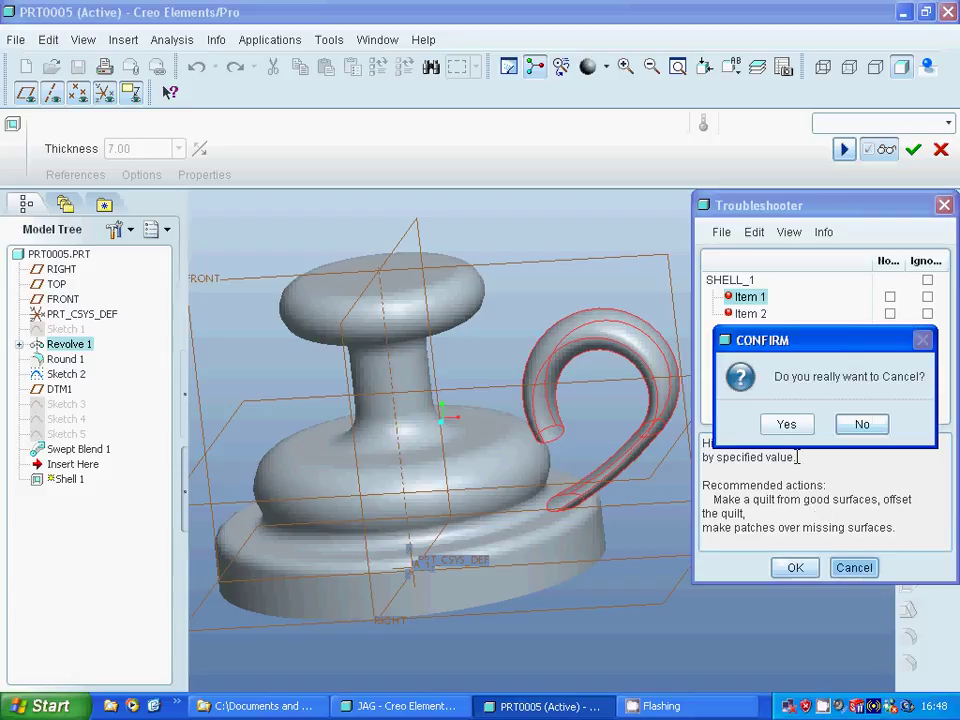
click(786, 424)
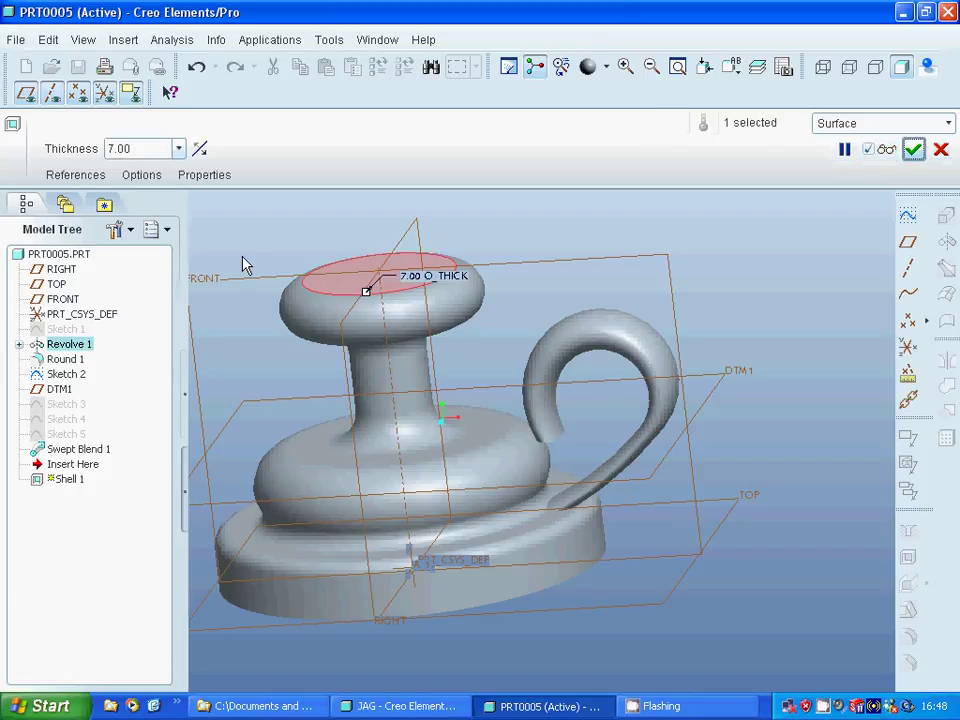
Try a shell thickness of 5 and preview it, then dismiss the Troubleshooter.
click(135, 148)
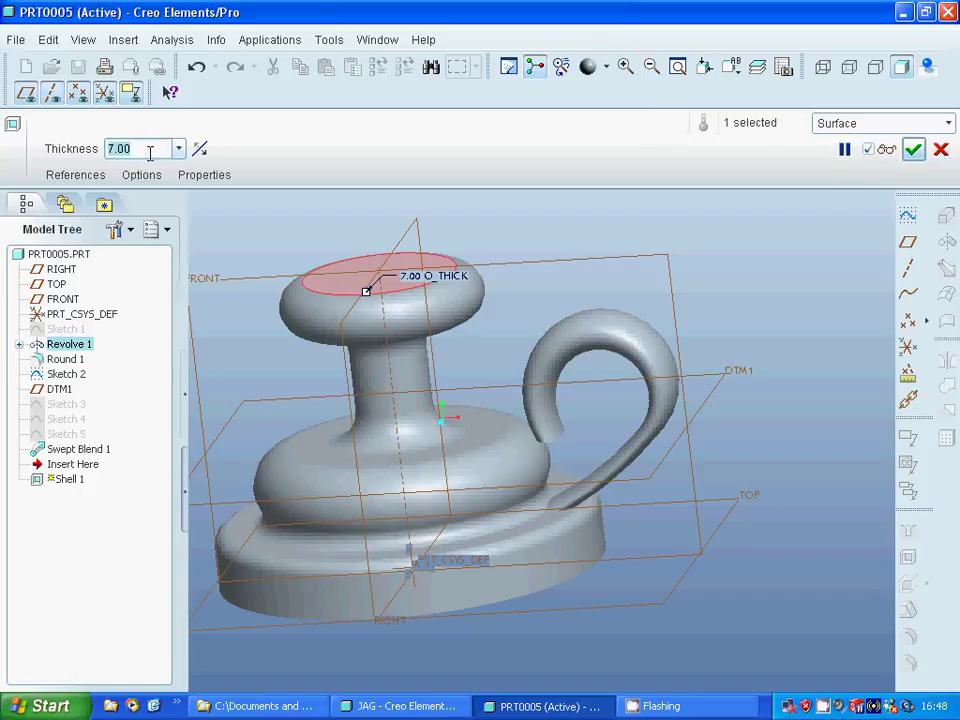
text(5)
key(Return)
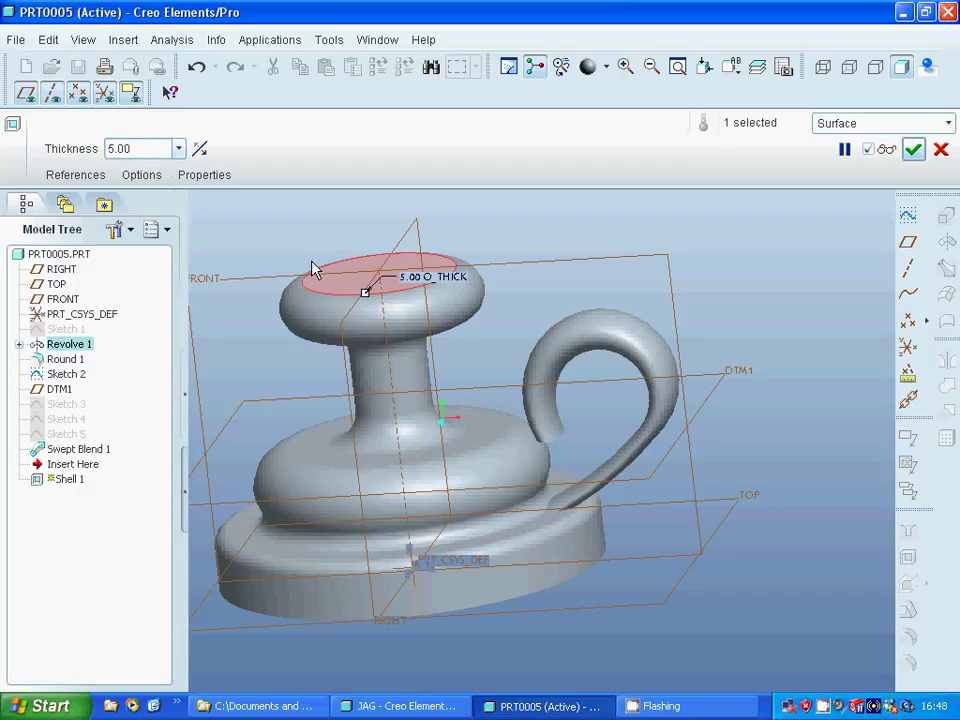
click(885, 150)
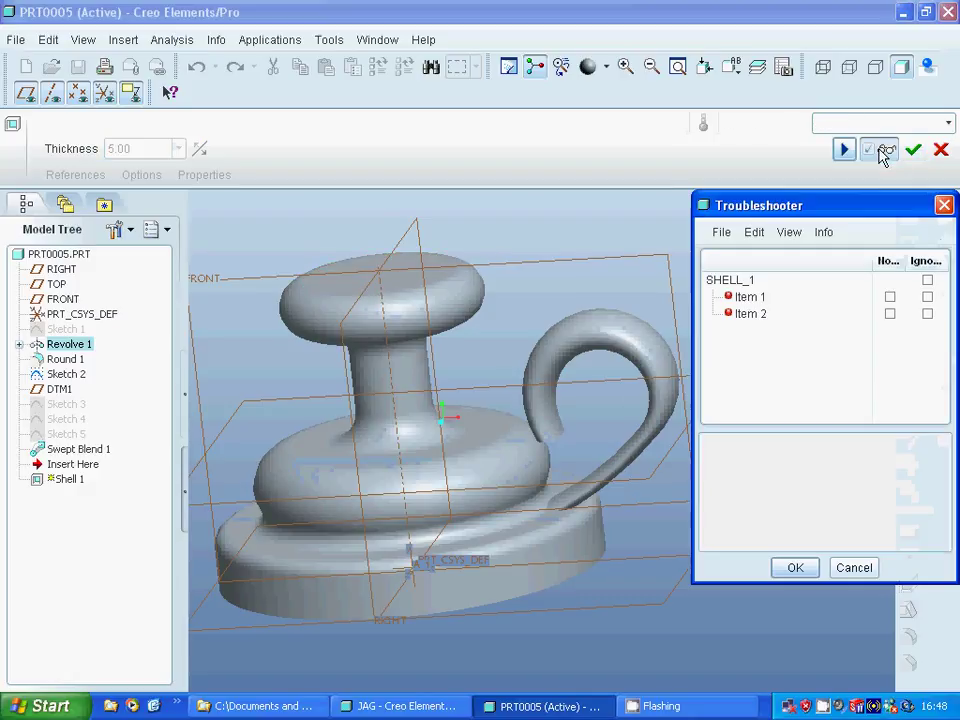
click(854, 567)
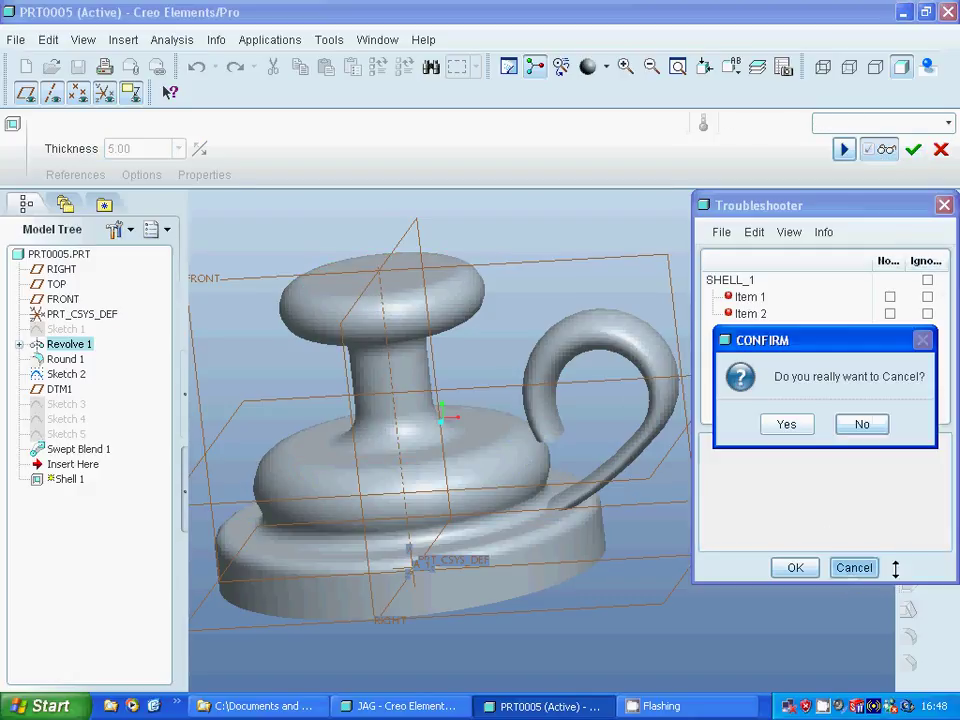
click(787, 425)
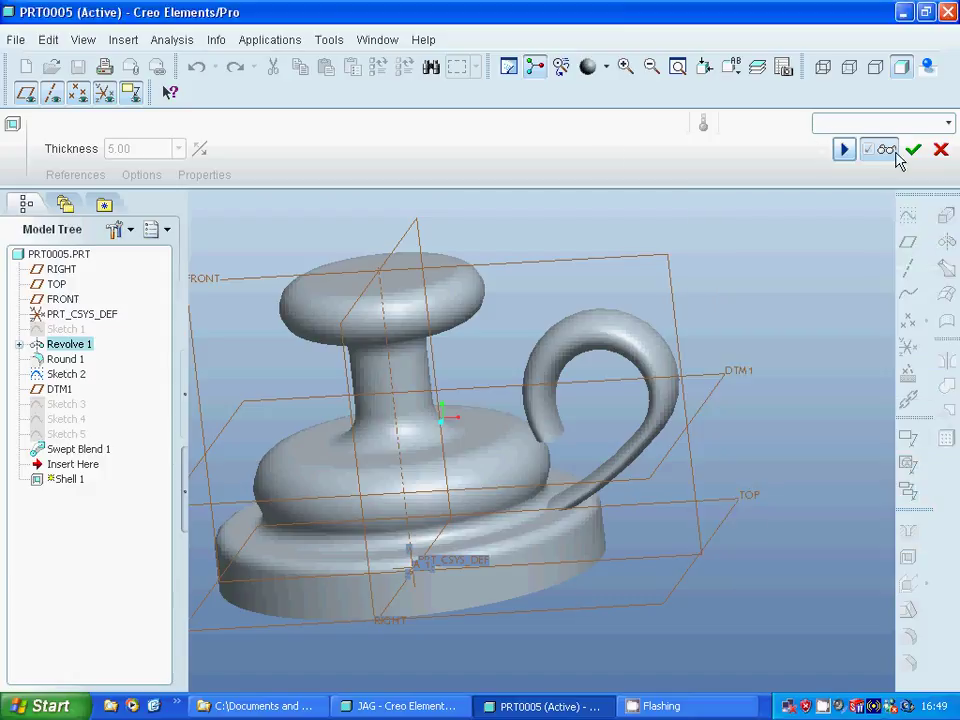
Try a shell thickness of 2, dismiss the Troubleshooter, and abandon the shell feature.
click(160, 149)
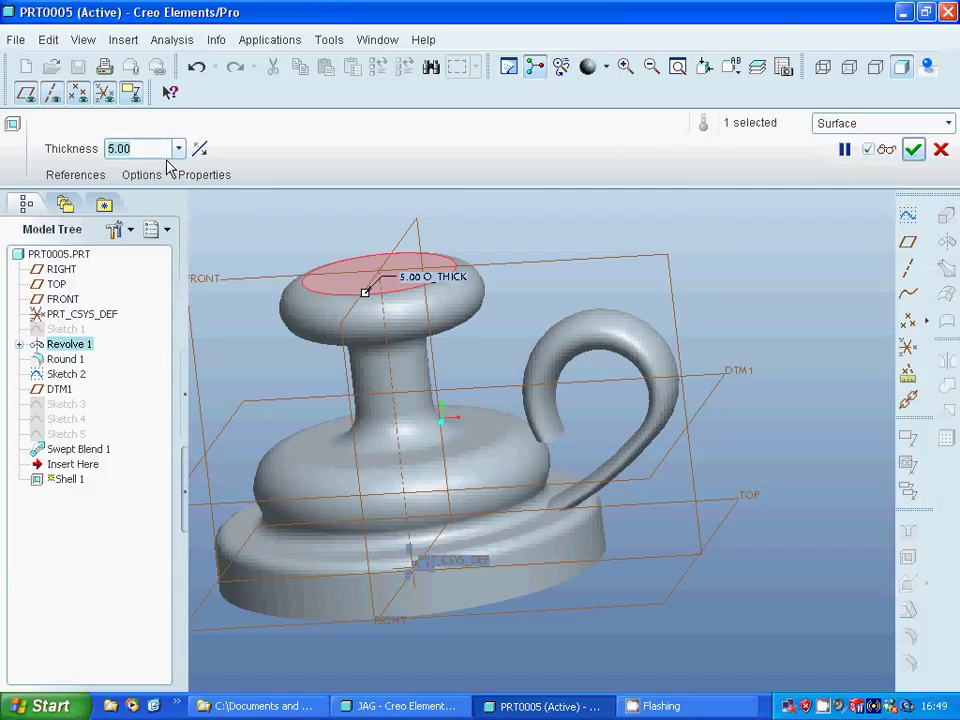
text(2)
key(Return)
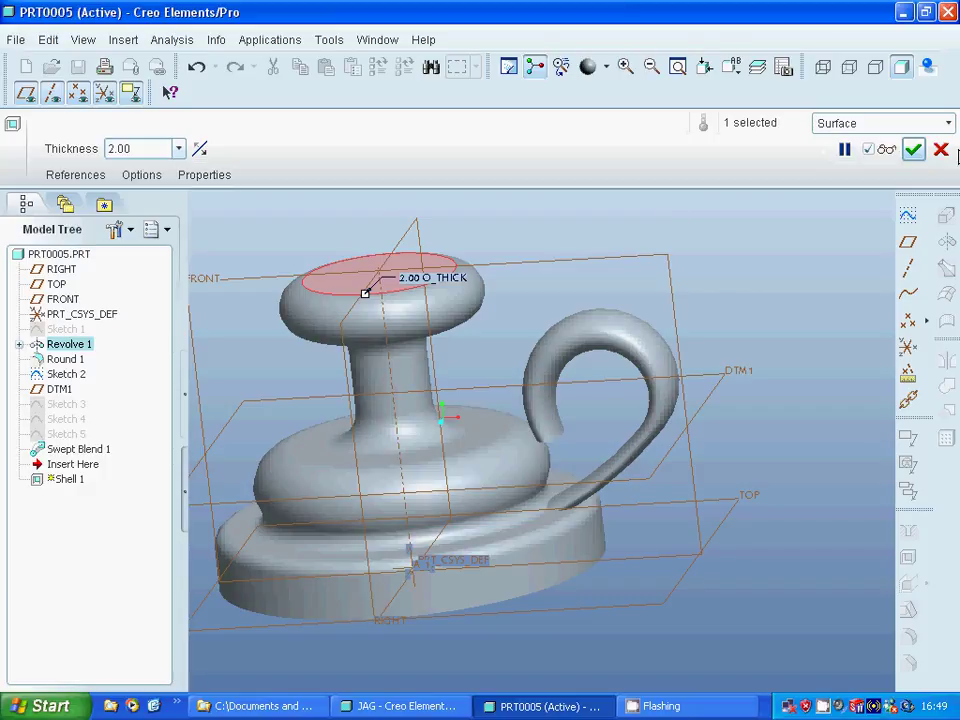
click(869, 150)
click(913, 150)
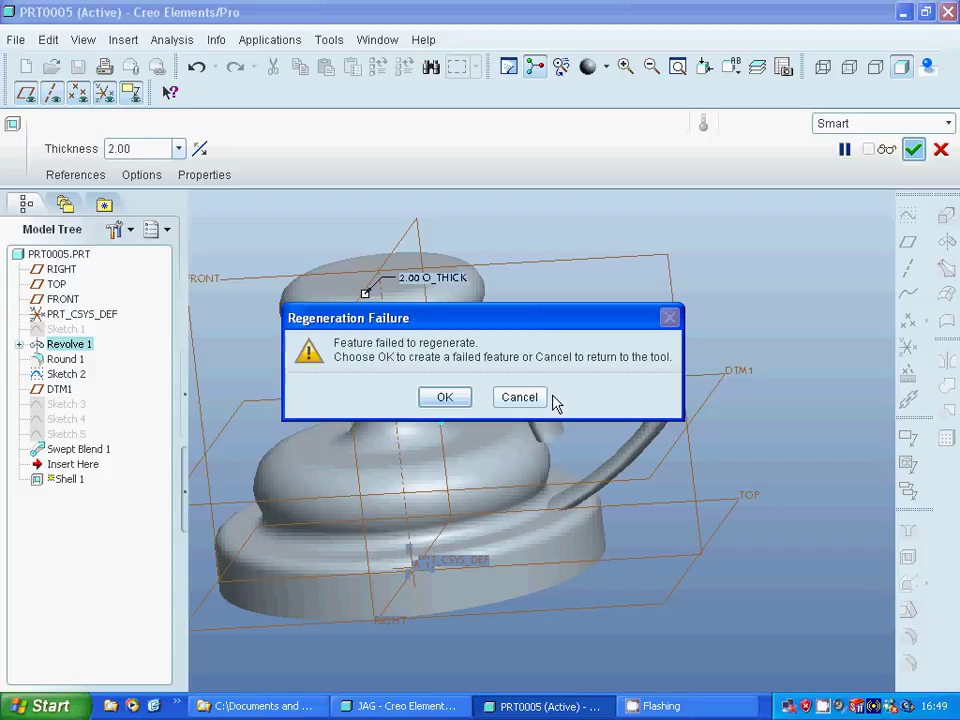
click(519, 397)
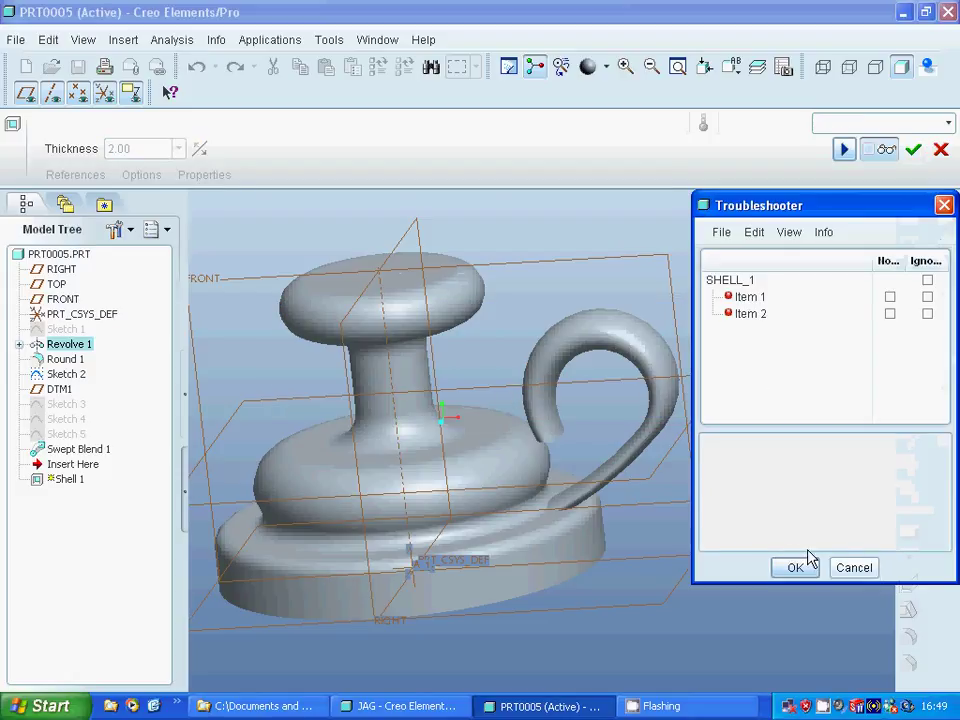
click(854, 567)
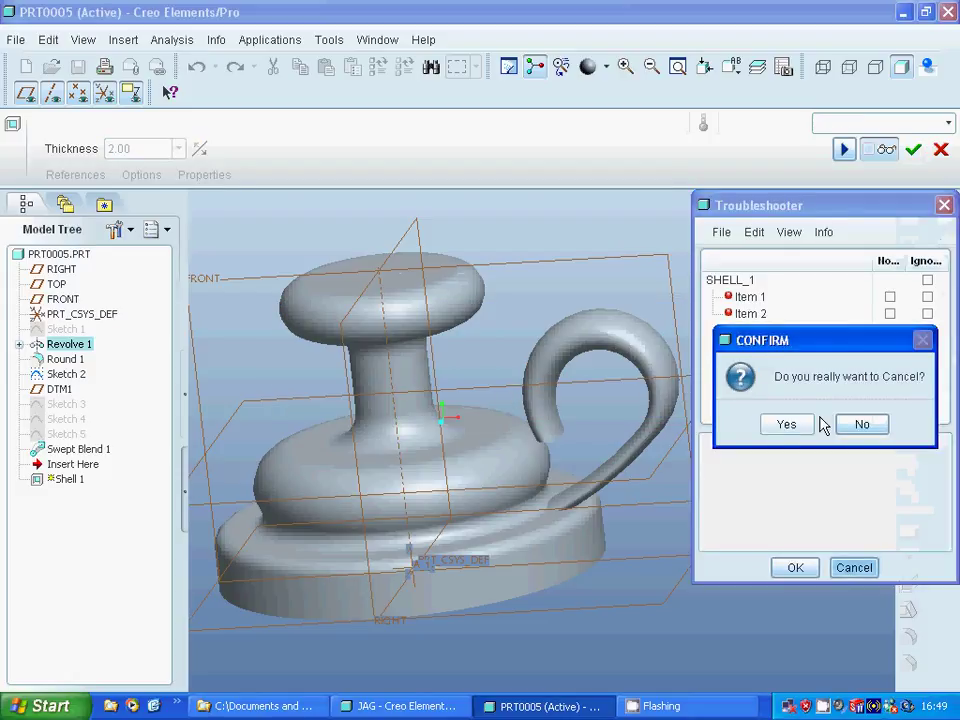
click(785, 428)
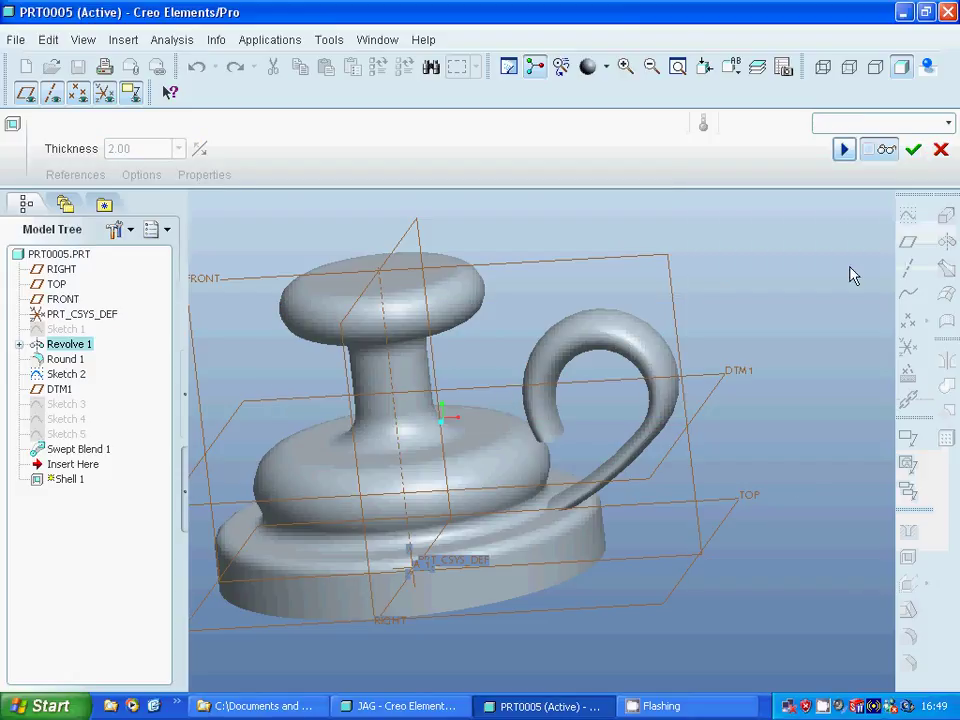
click(940, 150)
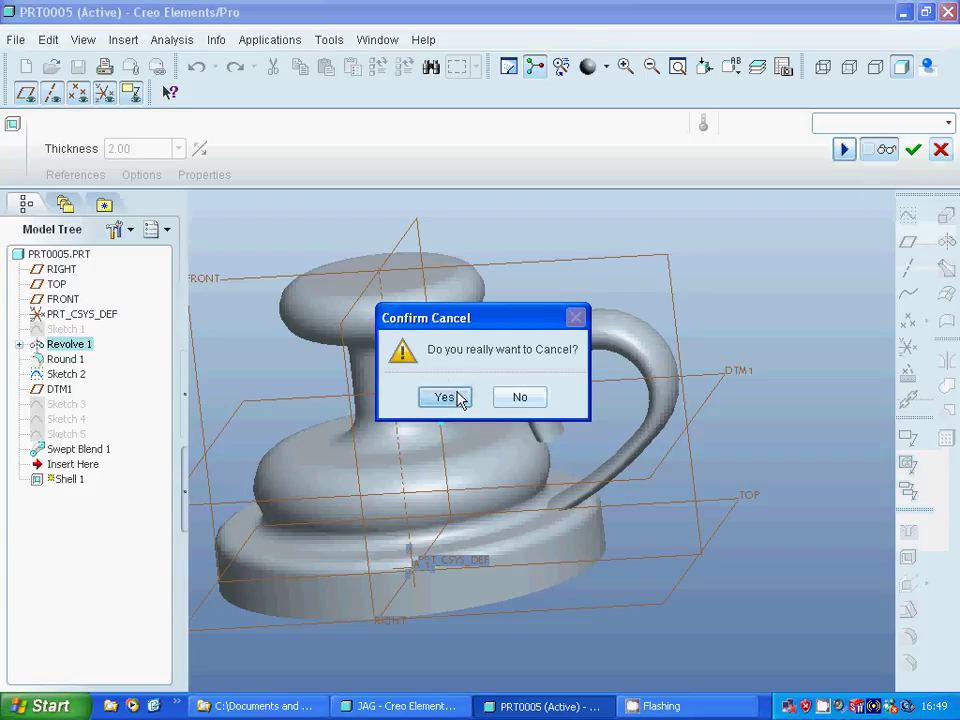
click(458, 399)
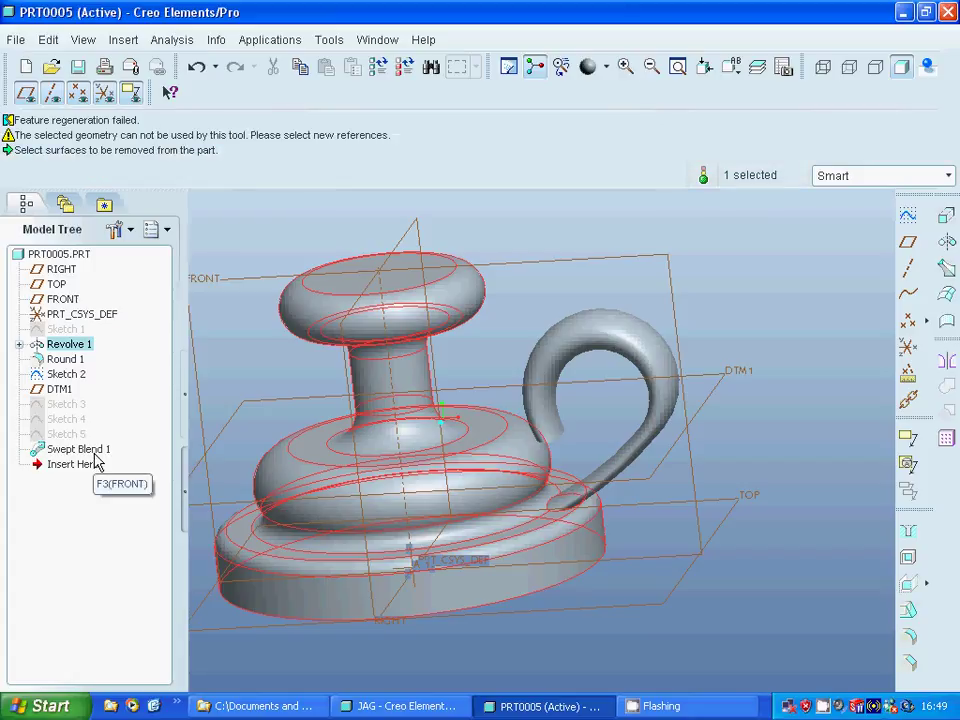
Delete the swept blend handle from the model.
right_click(96, 452)
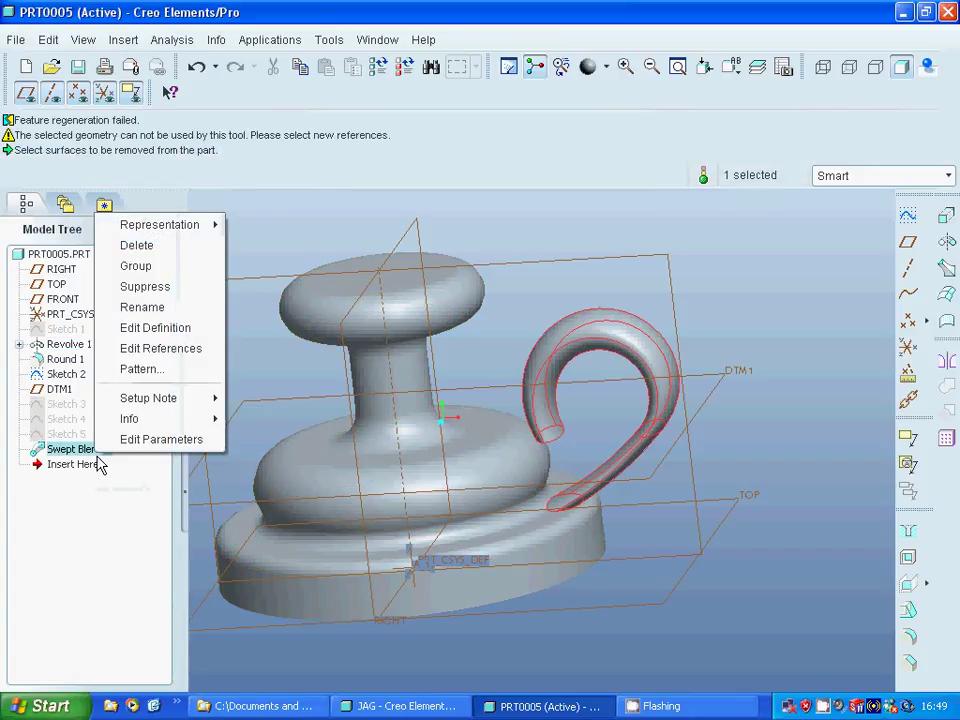
click(183, 247)
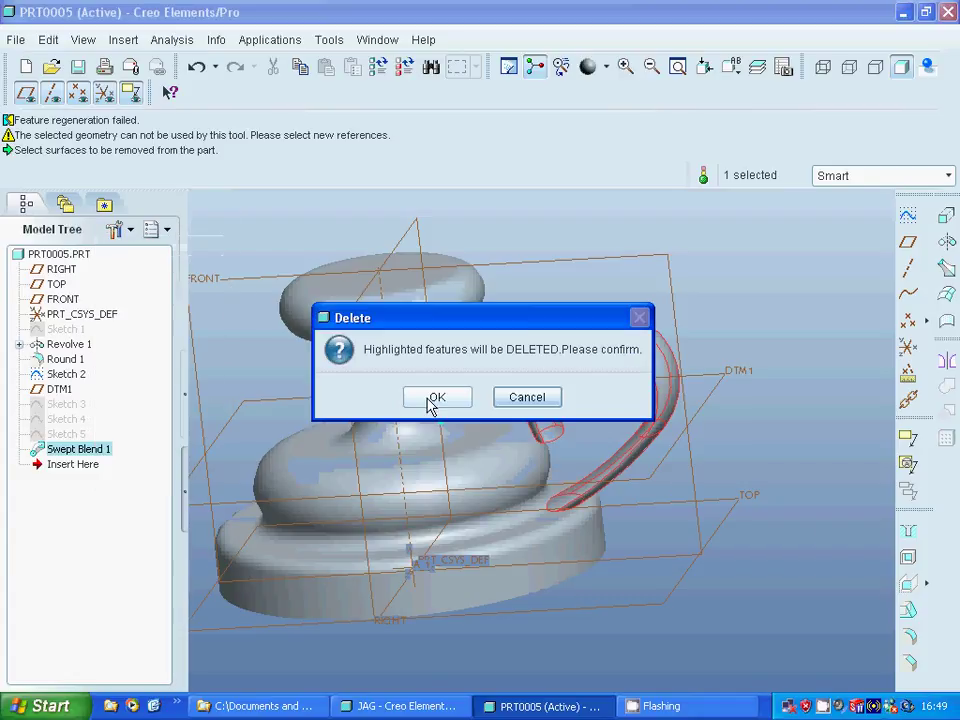
click(432, 399)
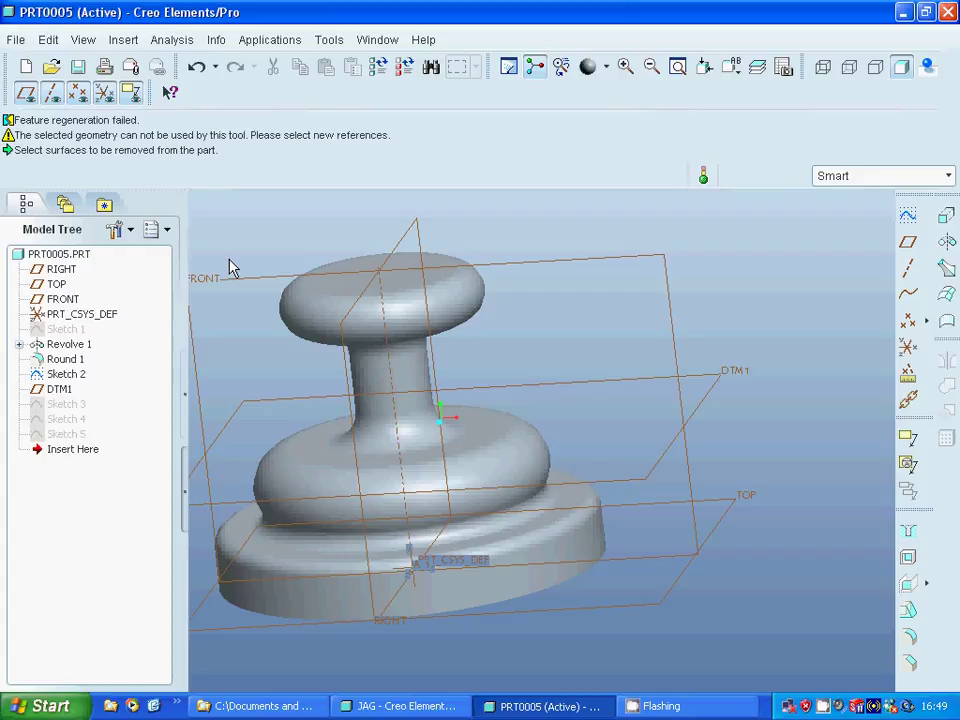
Shell the vessel with a thickness of 5, removing the flat top face of the upper disc.
click(908, 558)
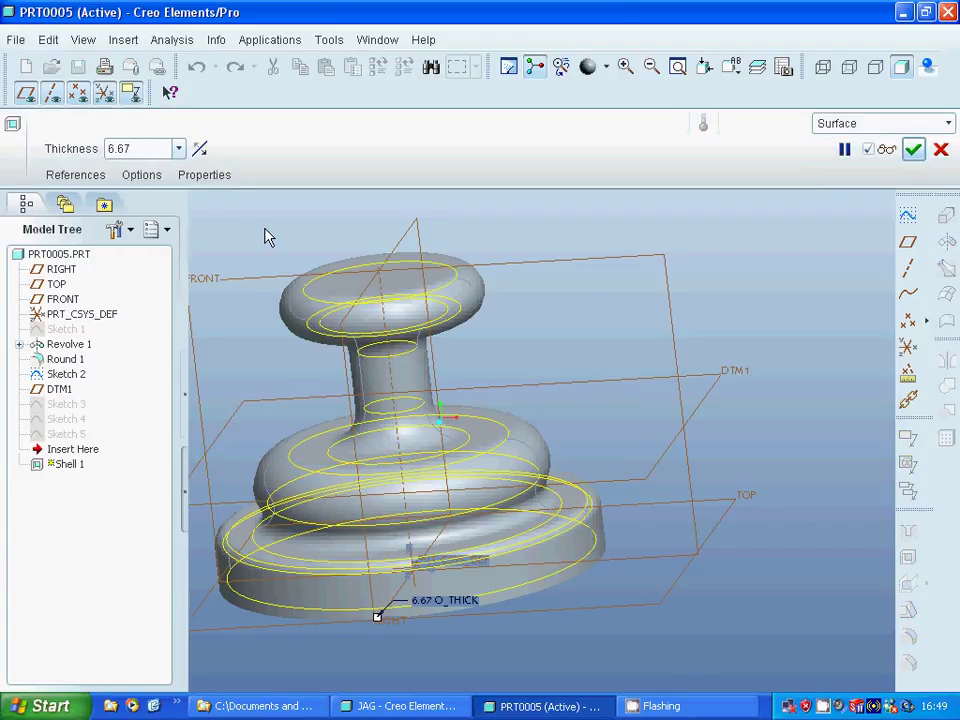
double_click(139, 148)
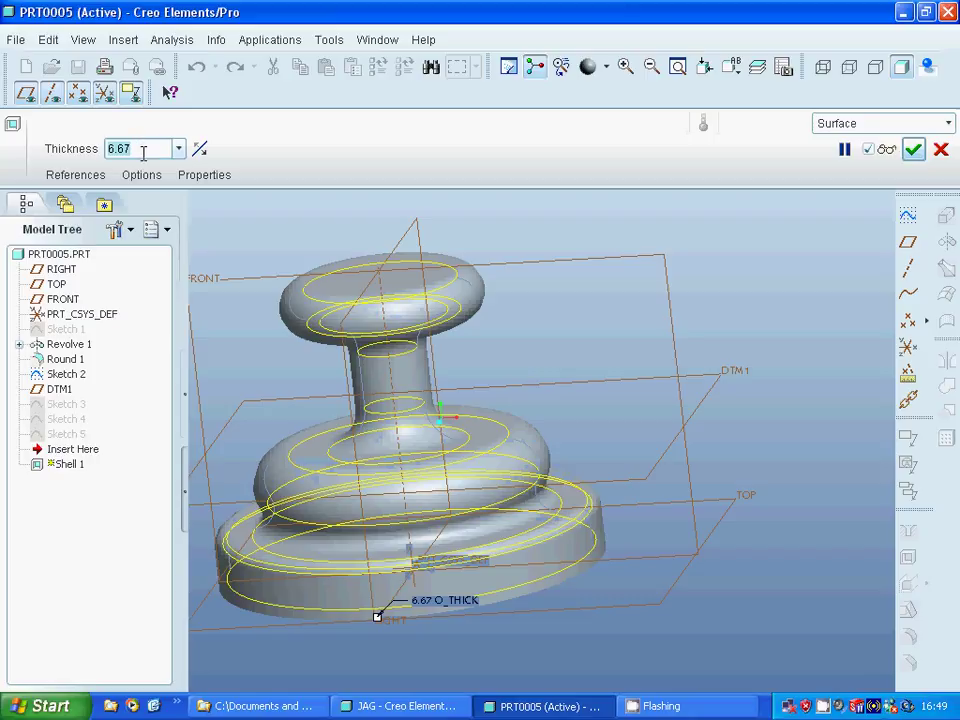
text(5)
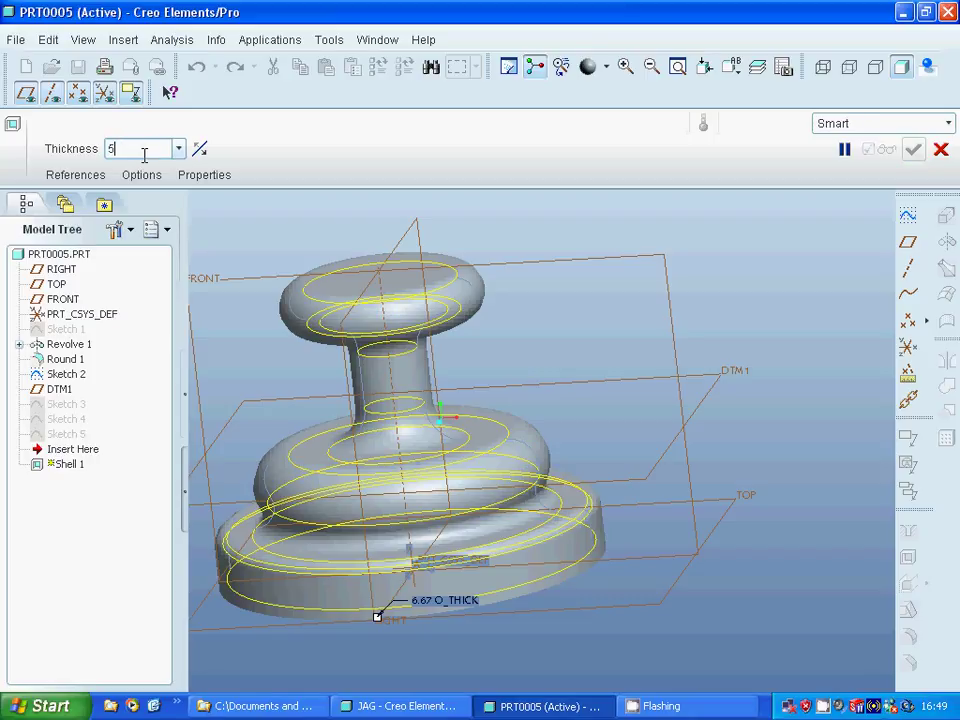
key(Return)
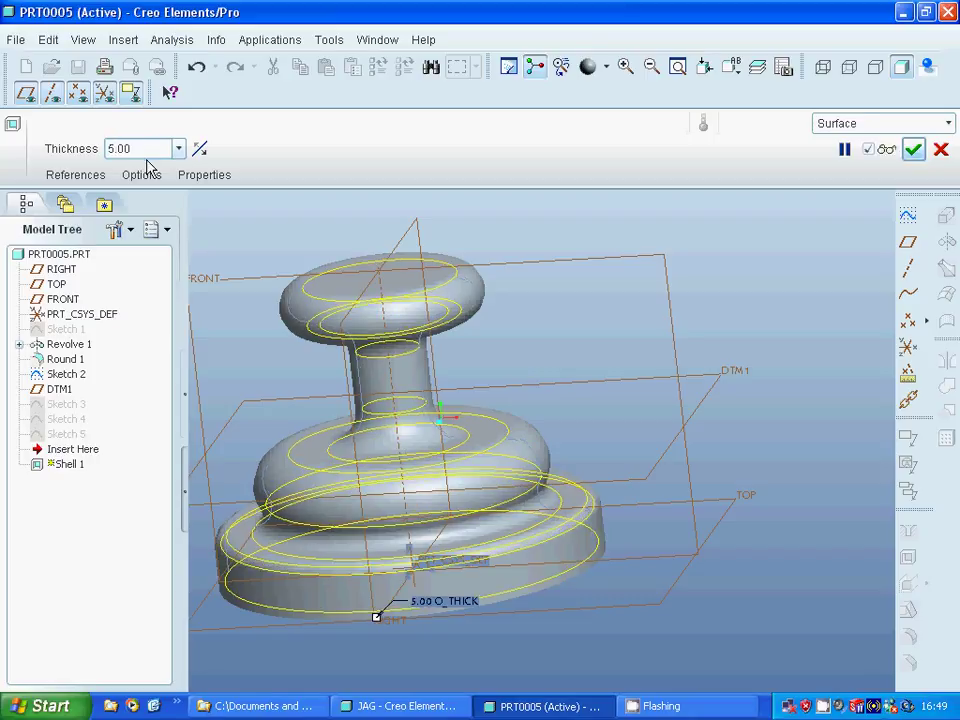
click(362, 298)
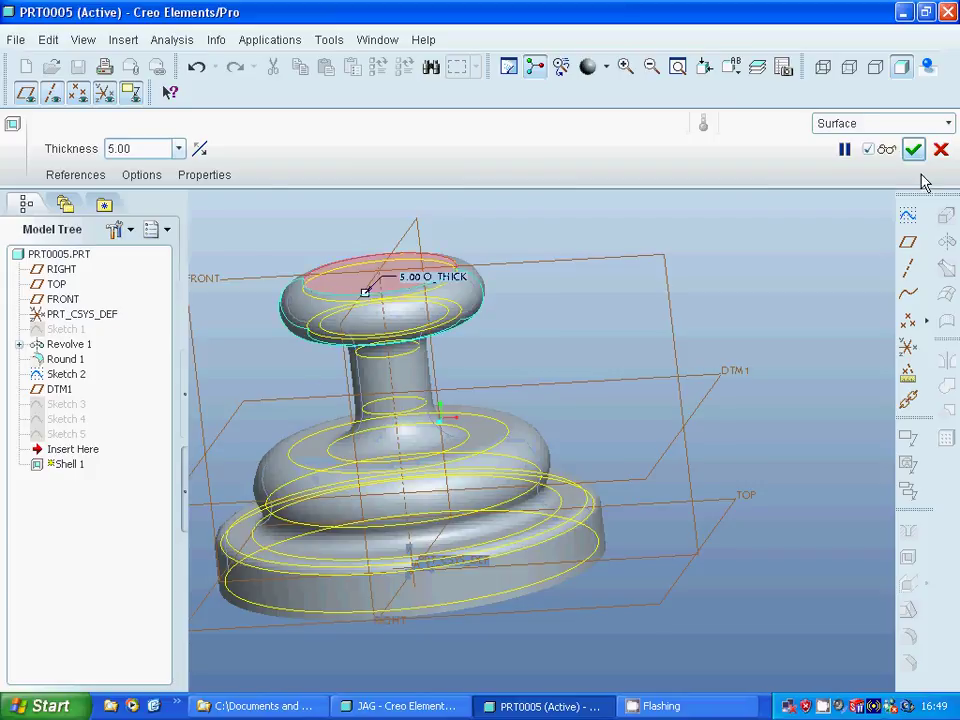
click(914, 150)
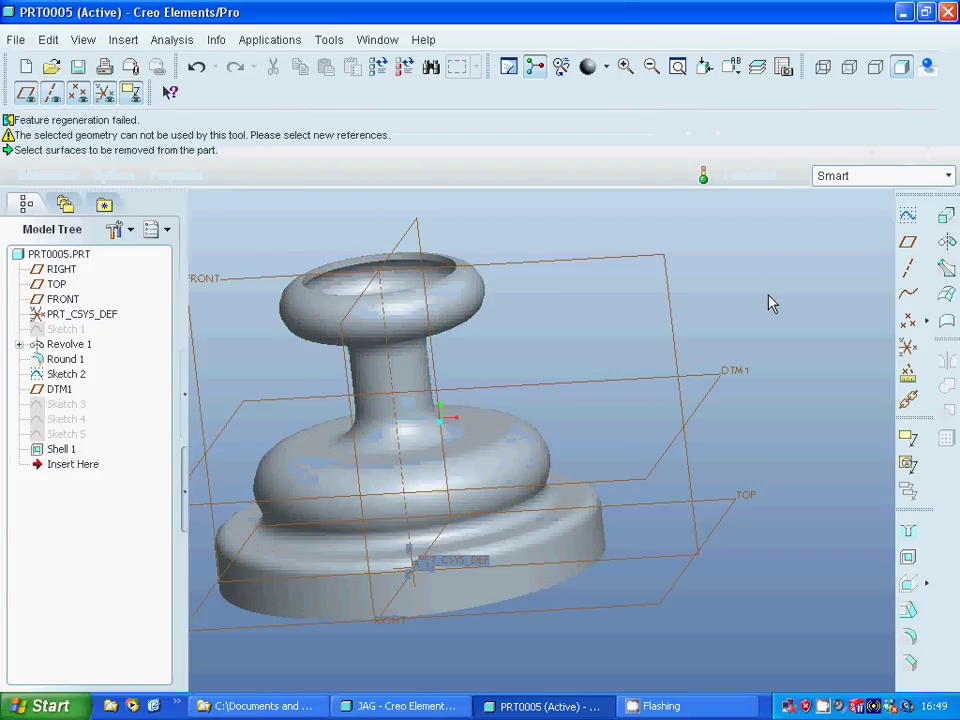
Unhide Sketch 3, Sketch 4 and Sketch 5.
click(62, 408)
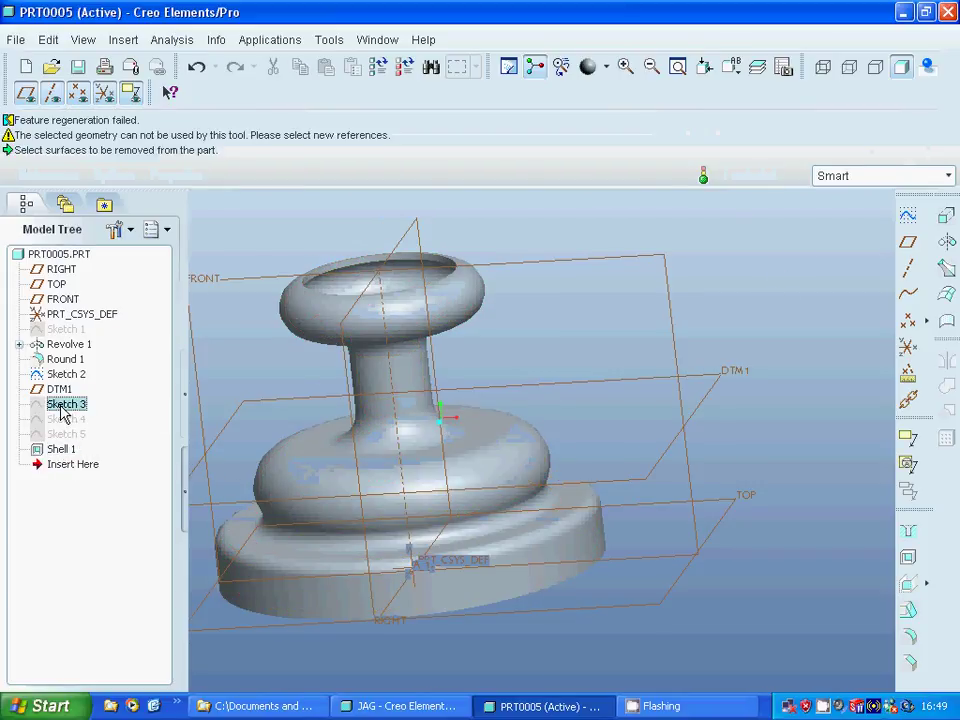
shift+click(62, 434)
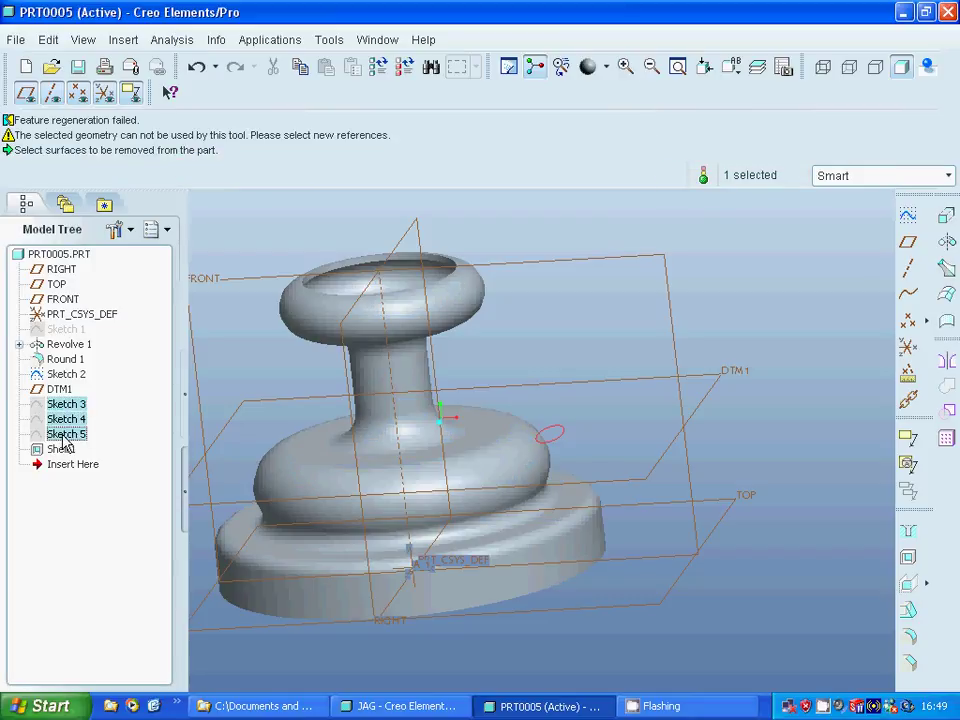
right_click(61, 445)
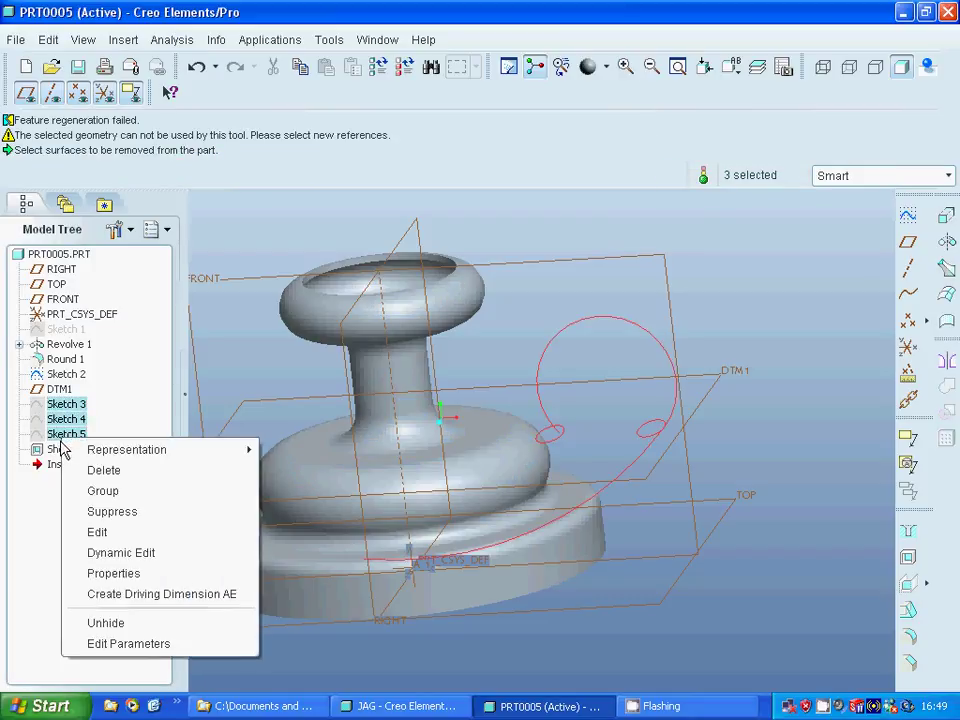
click(118, 624)
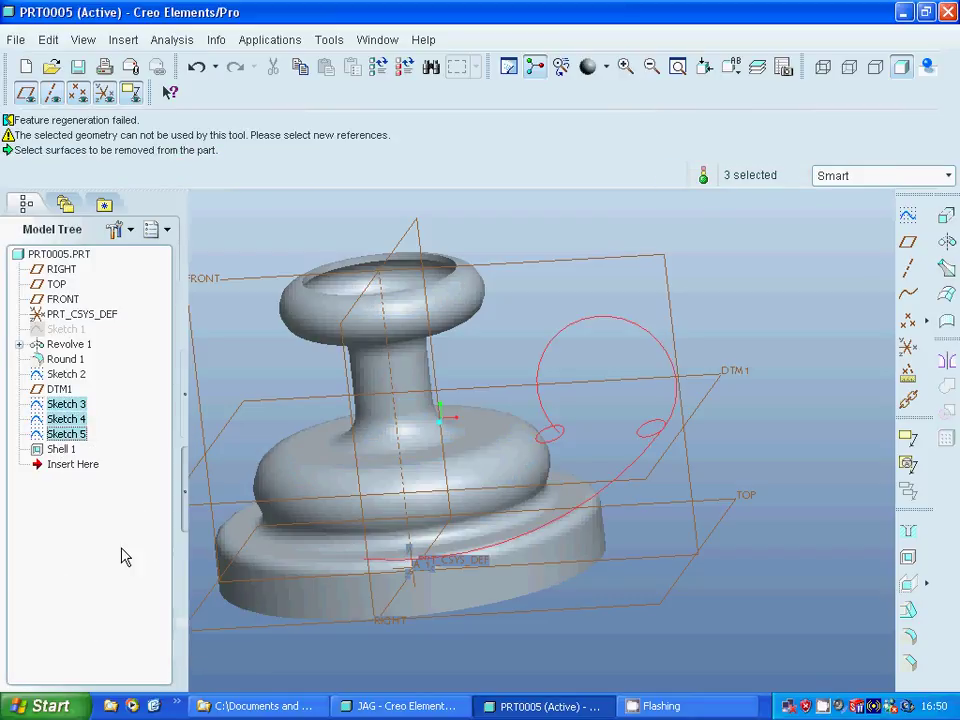
click(758, 573)
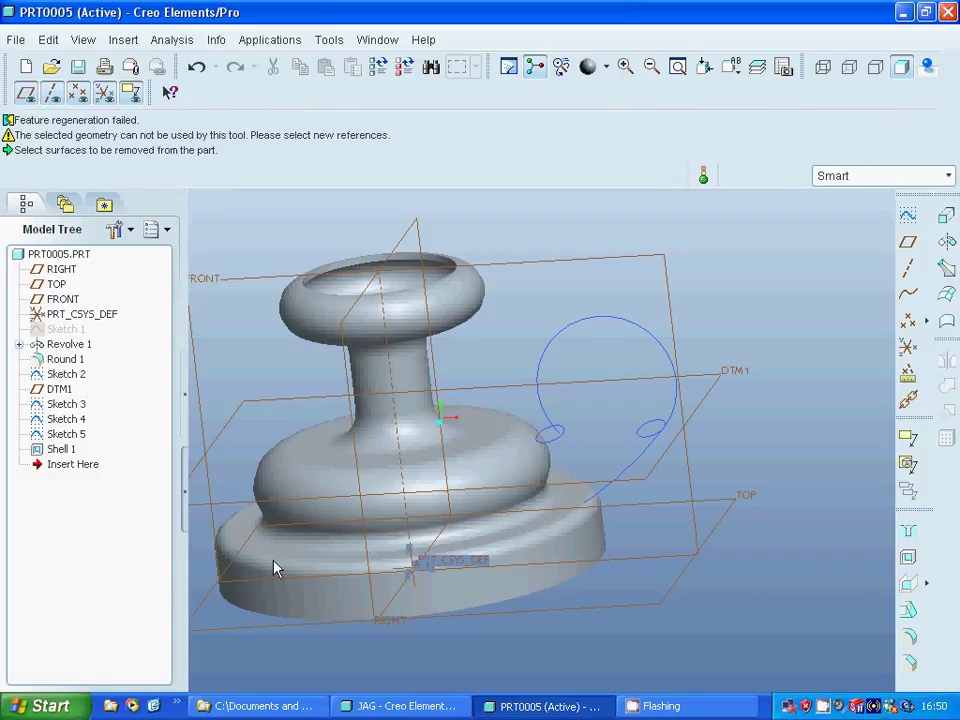
Start a solid swept blend with the looping handle curve as its origin trajectory.
click(123, 40)
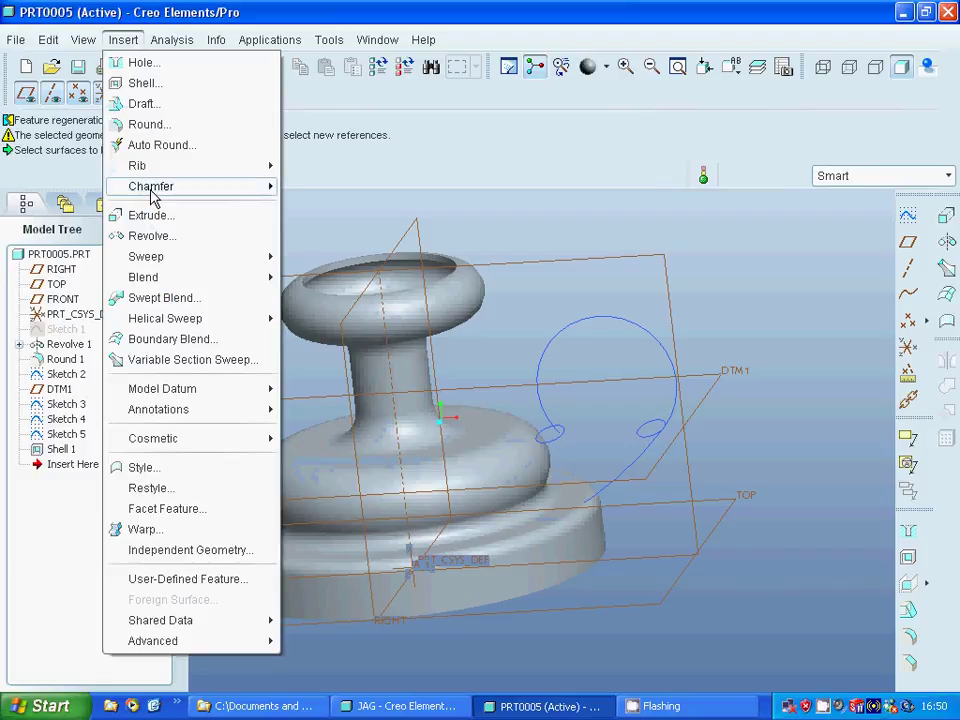
click(160, 298)
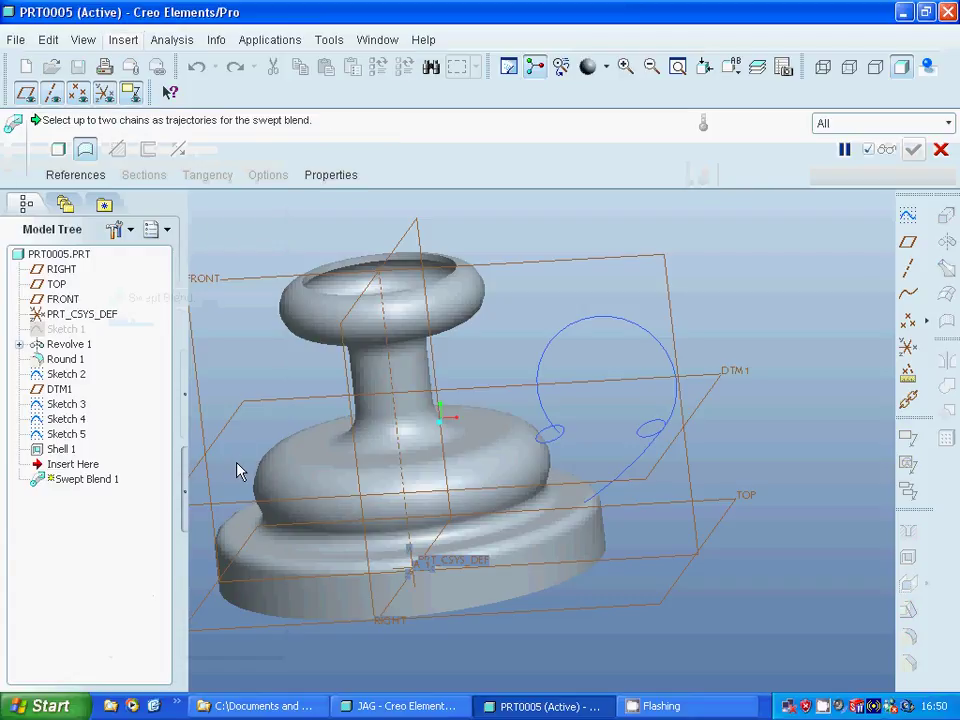
click(58, 148)
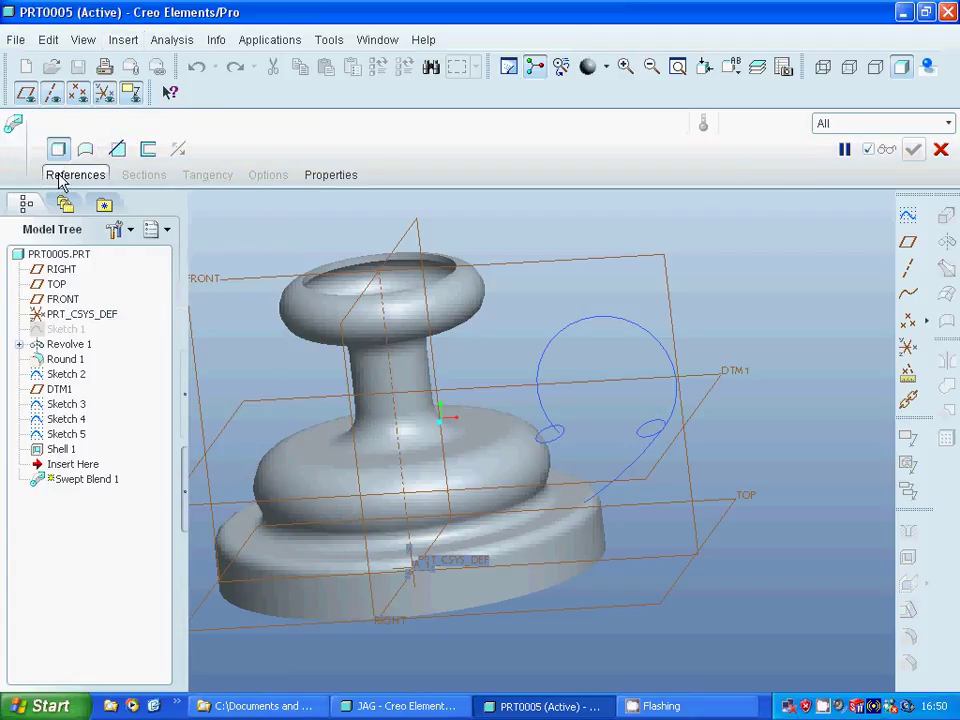
click(60, 176)
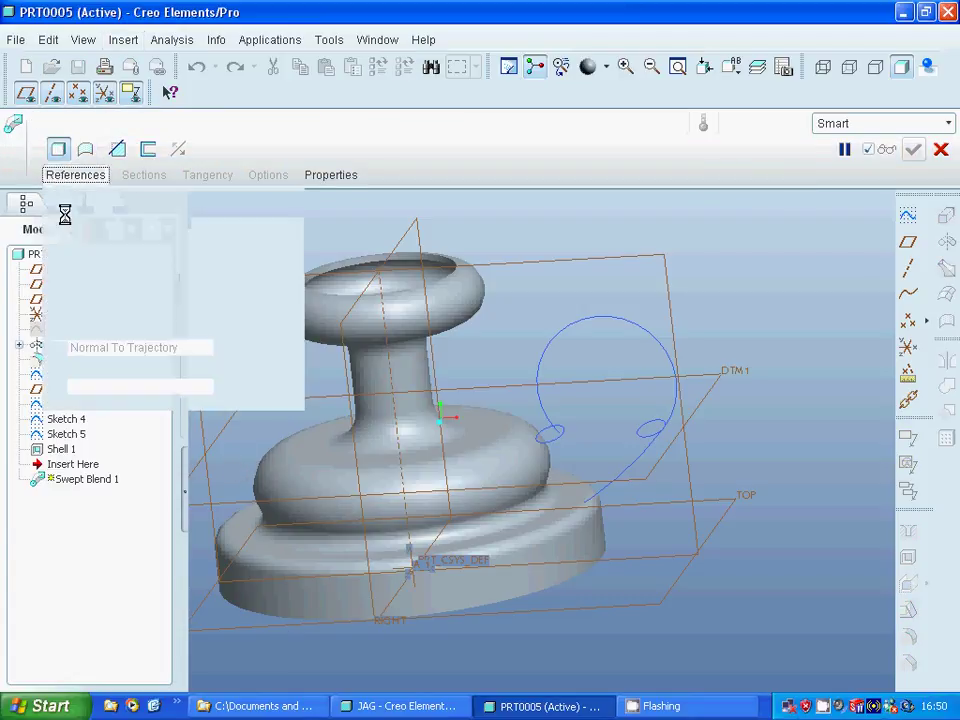
click(606, 491)
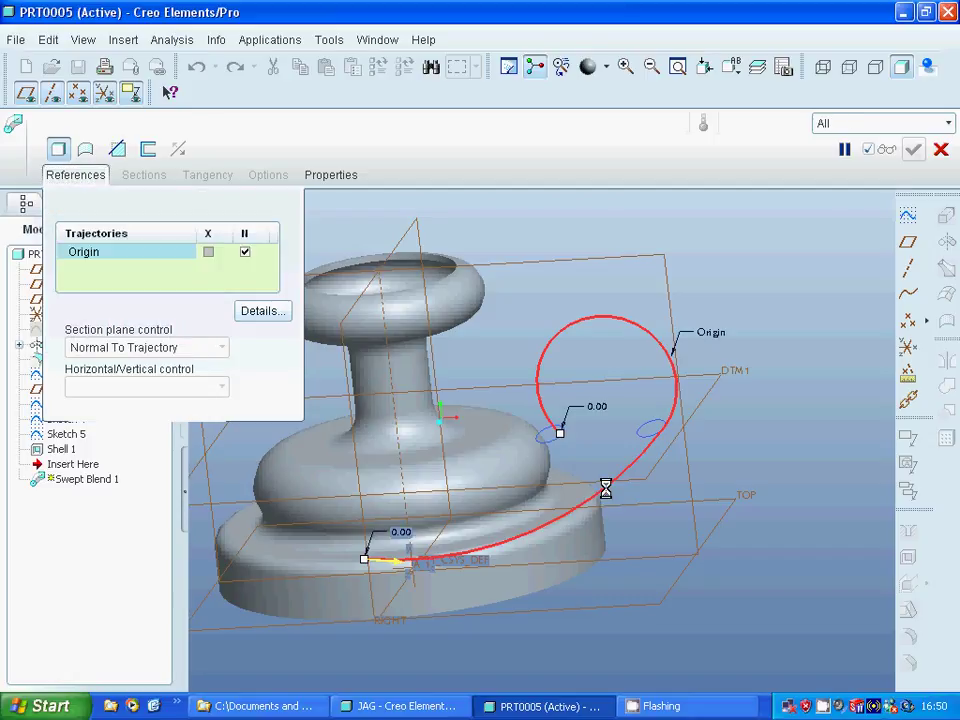
Use selected sections in wireframe display, adding the ellipses inside the base, on the loop's outer side and at the curve's upper end.
click(145, 176)
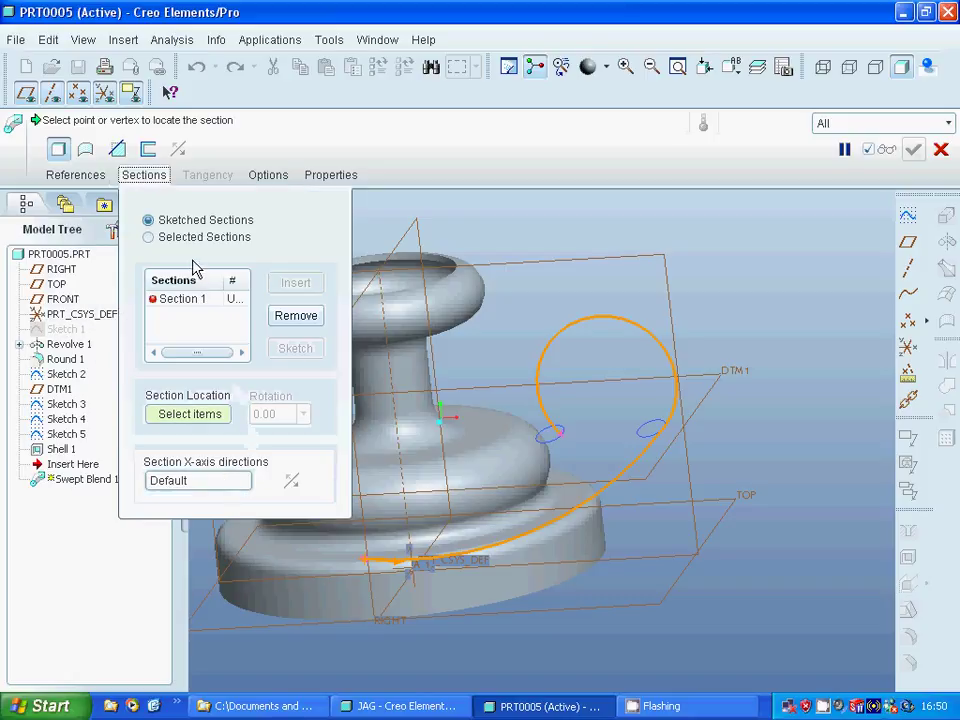
click(175, 240)
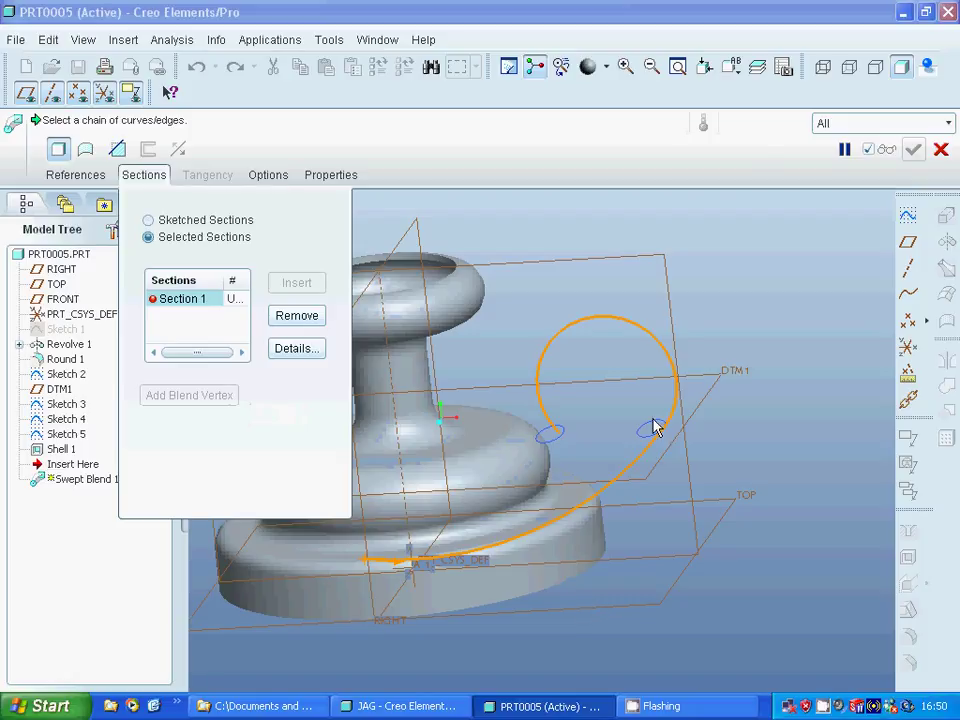
click(822, 67)
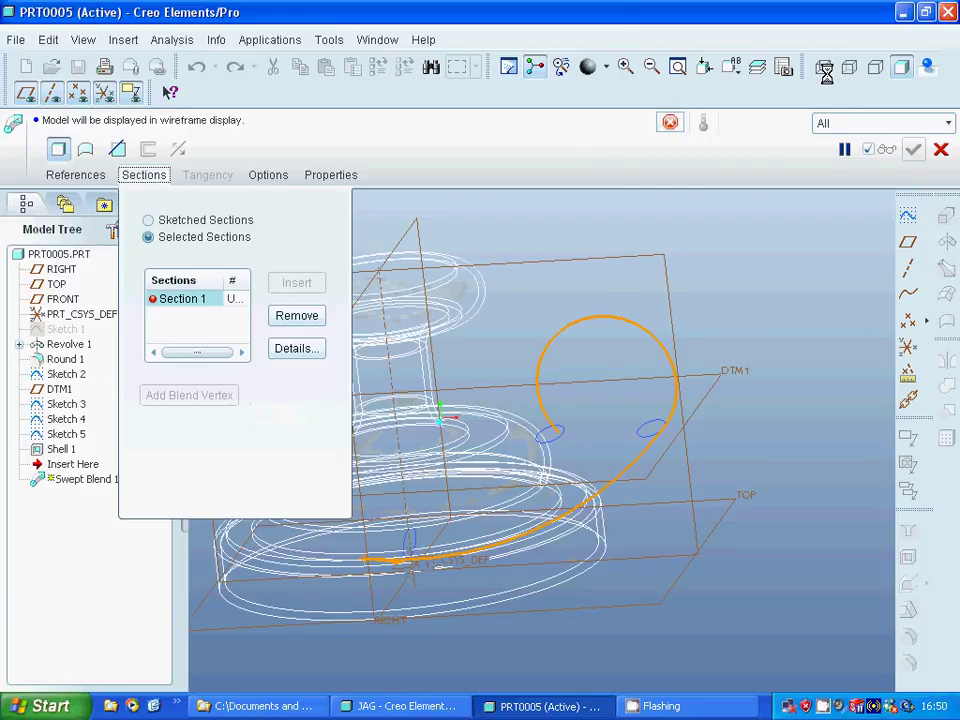
click(418, 538)
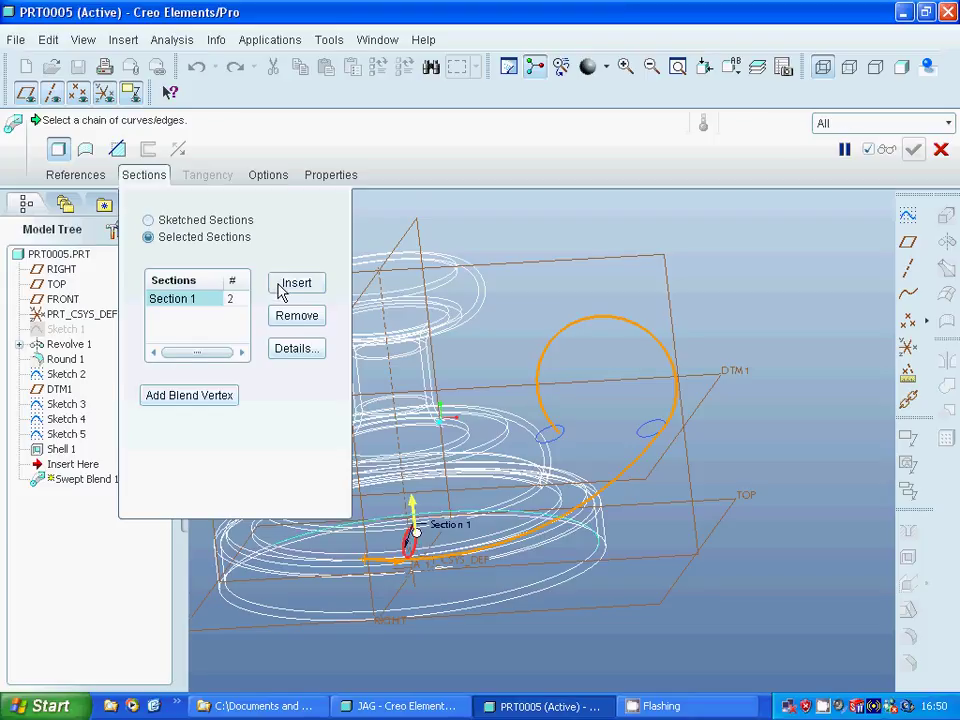
click(283, 283)
click(638, 438)
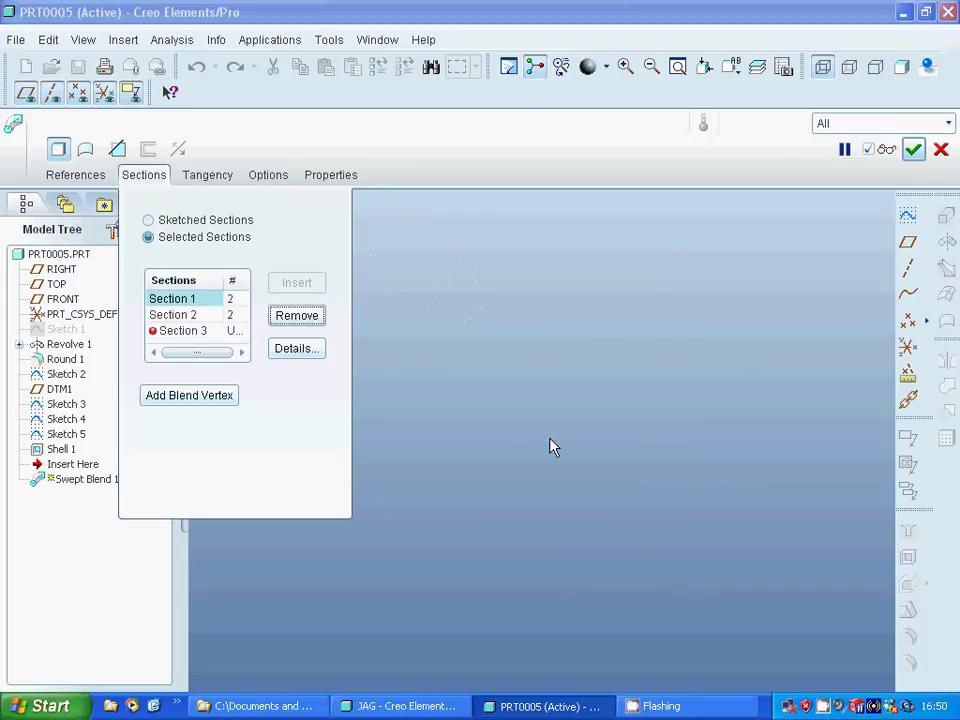
click(545, 440)
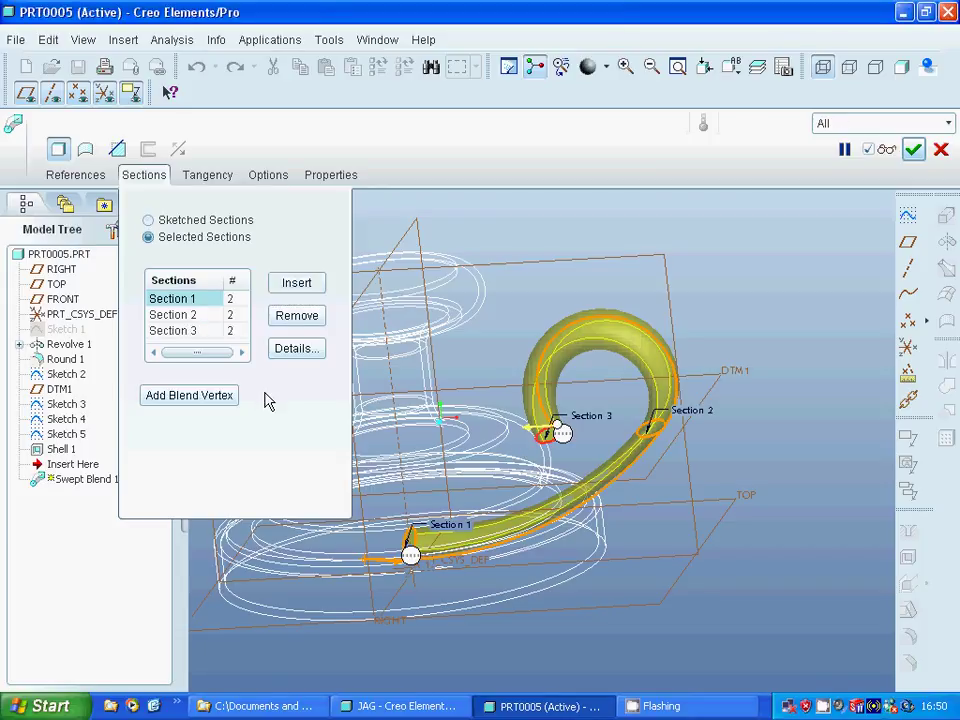
Complete the swept blend handle and return the model to shaded display.
click(913, 149)
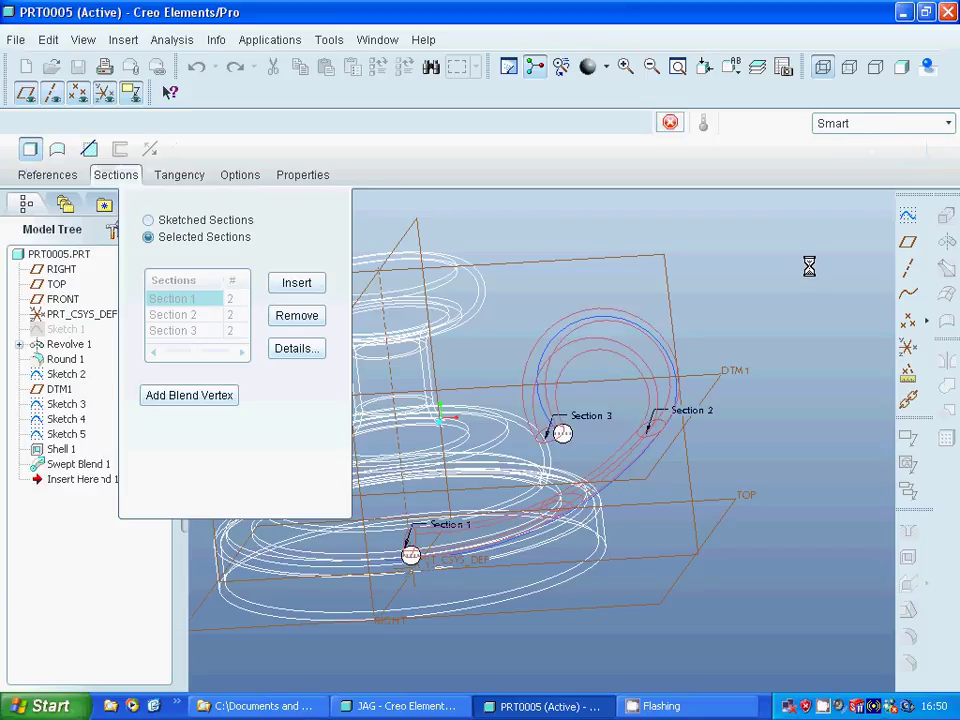
click(901, 67)
click(782, 326)
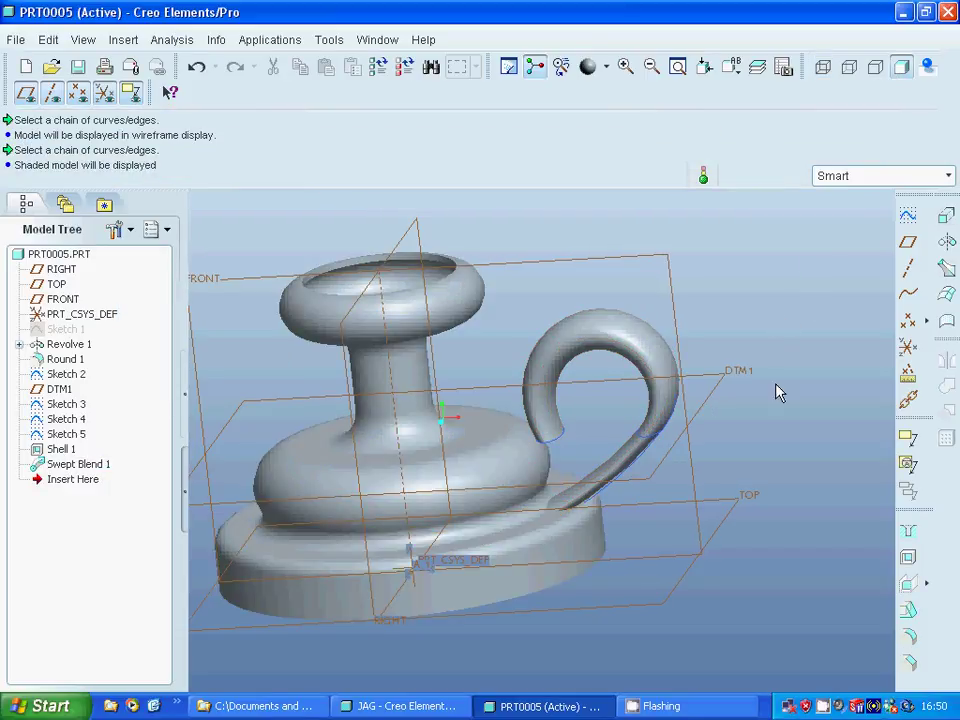
Hide the handle's Sketch 3, Sketch 4 and Sketch 5.
middle_drag(844, 379, 803, 403)
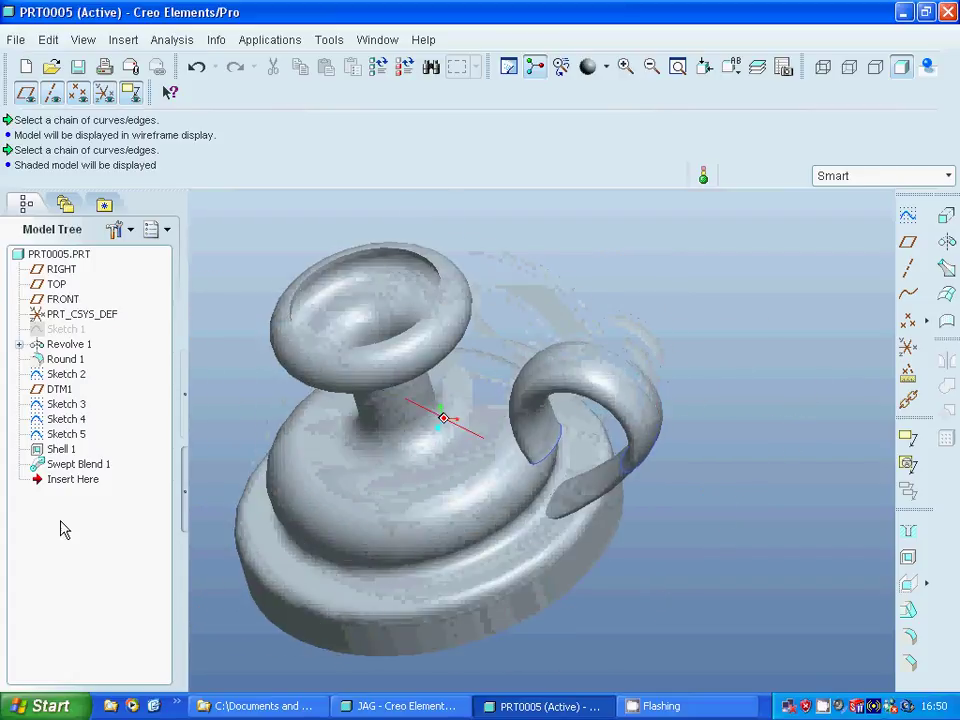
shift+click(66, 437)
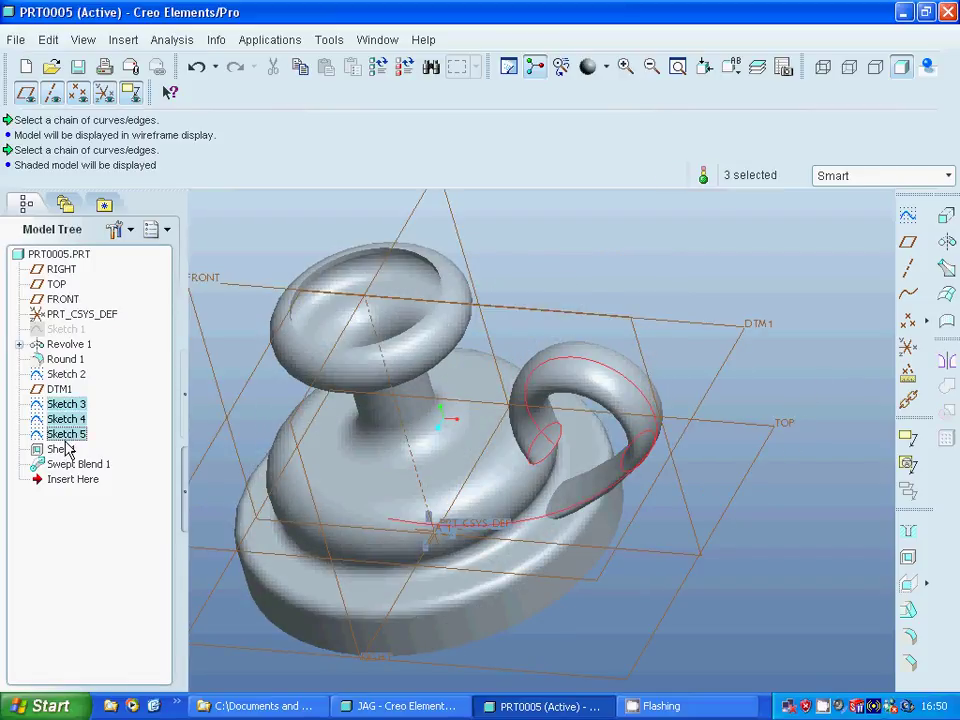
right_click(66, 440)
click(100, 625)
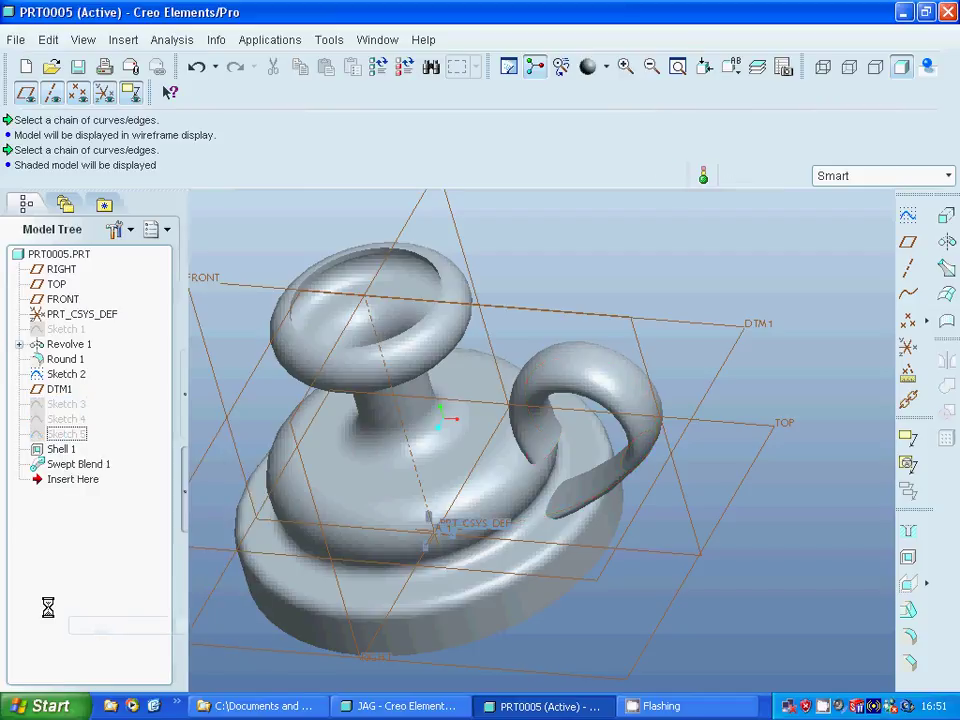
right_click(840, 706)
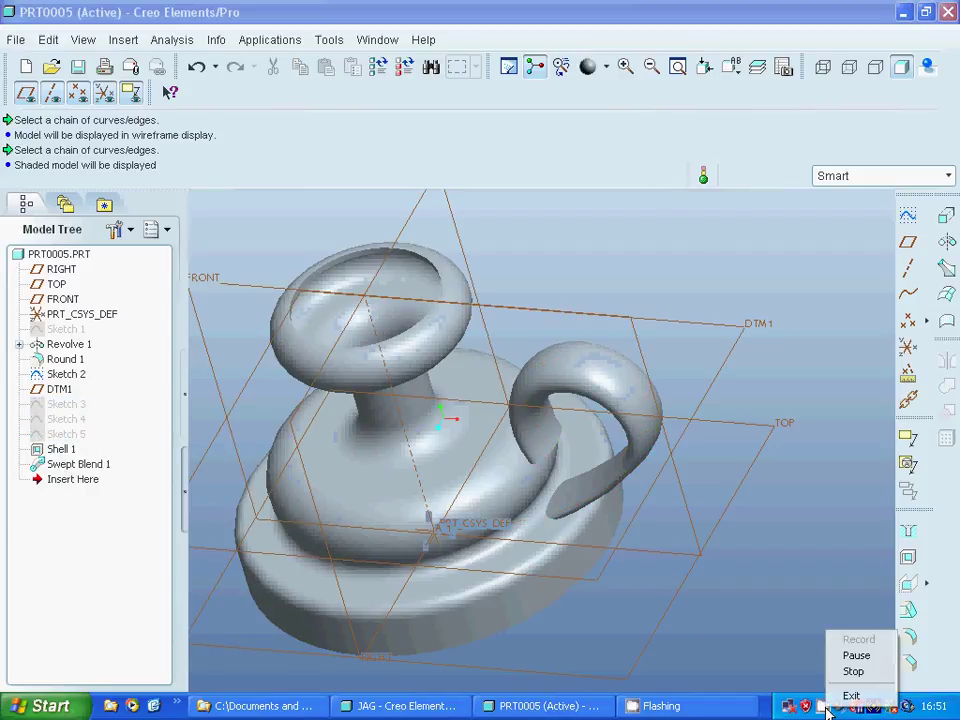